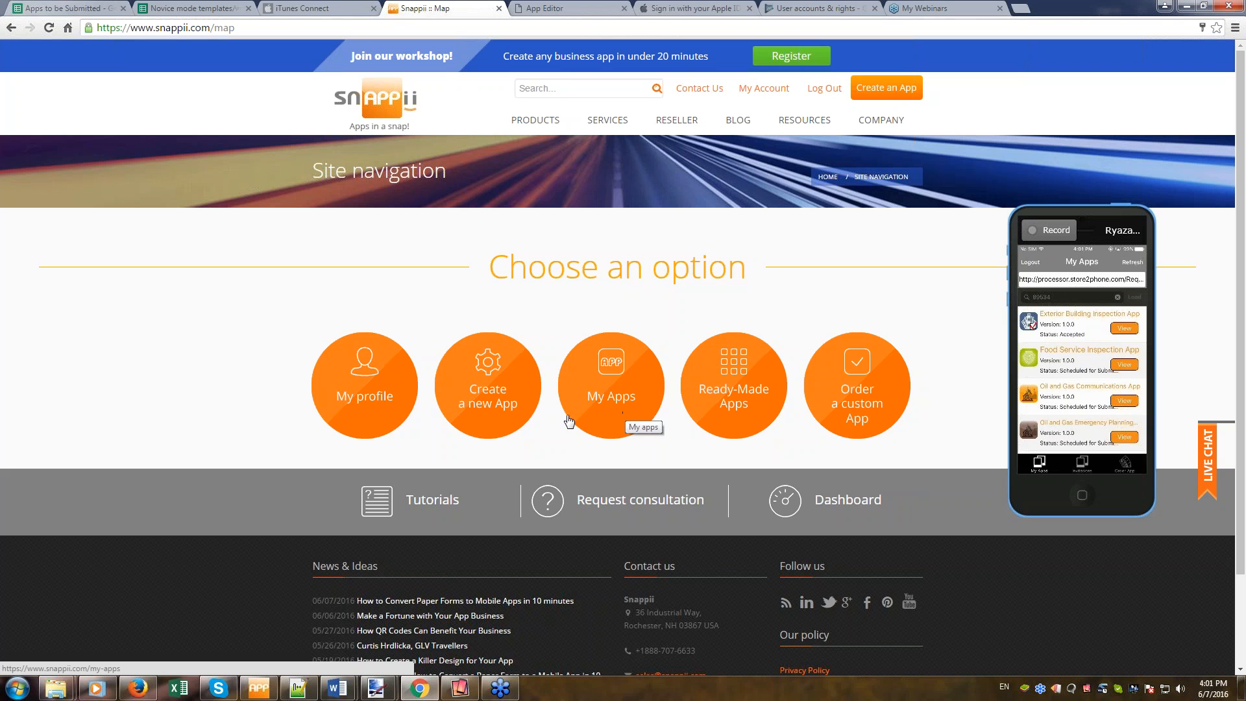
Start a new app from the Site navigation page to reach the Express/Guru mode choice
{"action": "left_click", "coordinate": [501, 402]}
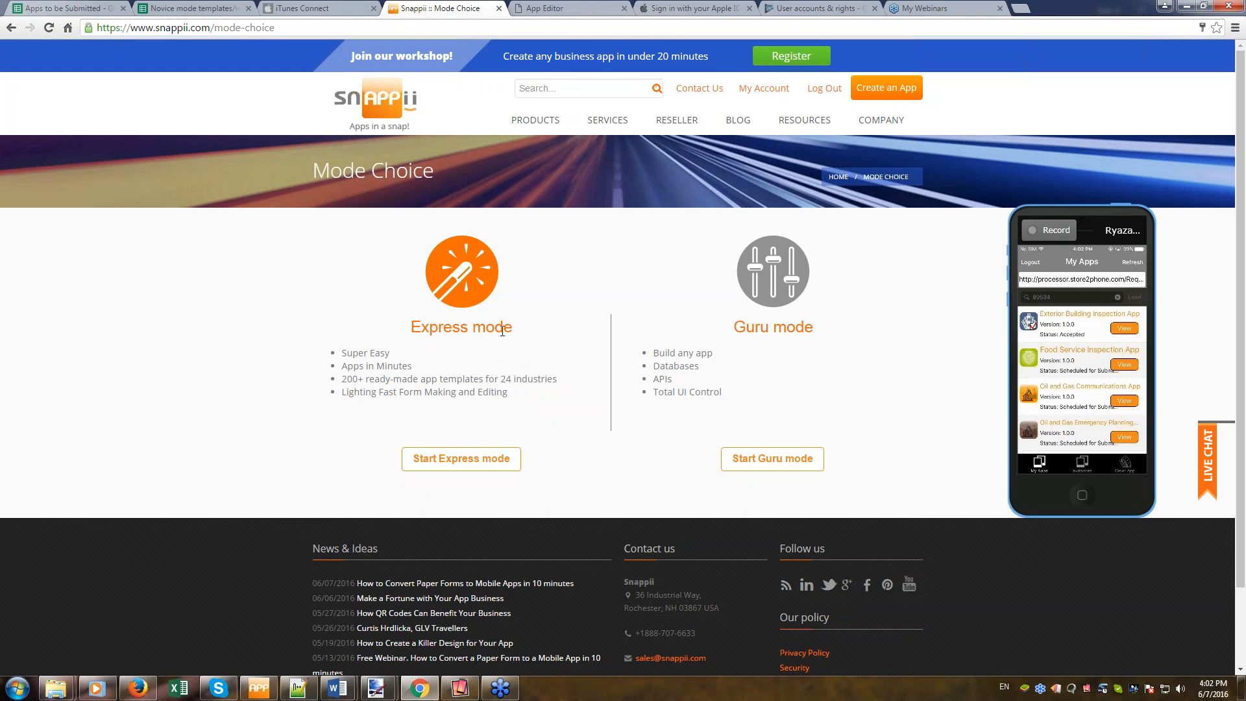
Start Express mode and show all 289 templates via the 'All templates' category
{"action": "left_click", "coordinate": [484, 463]}
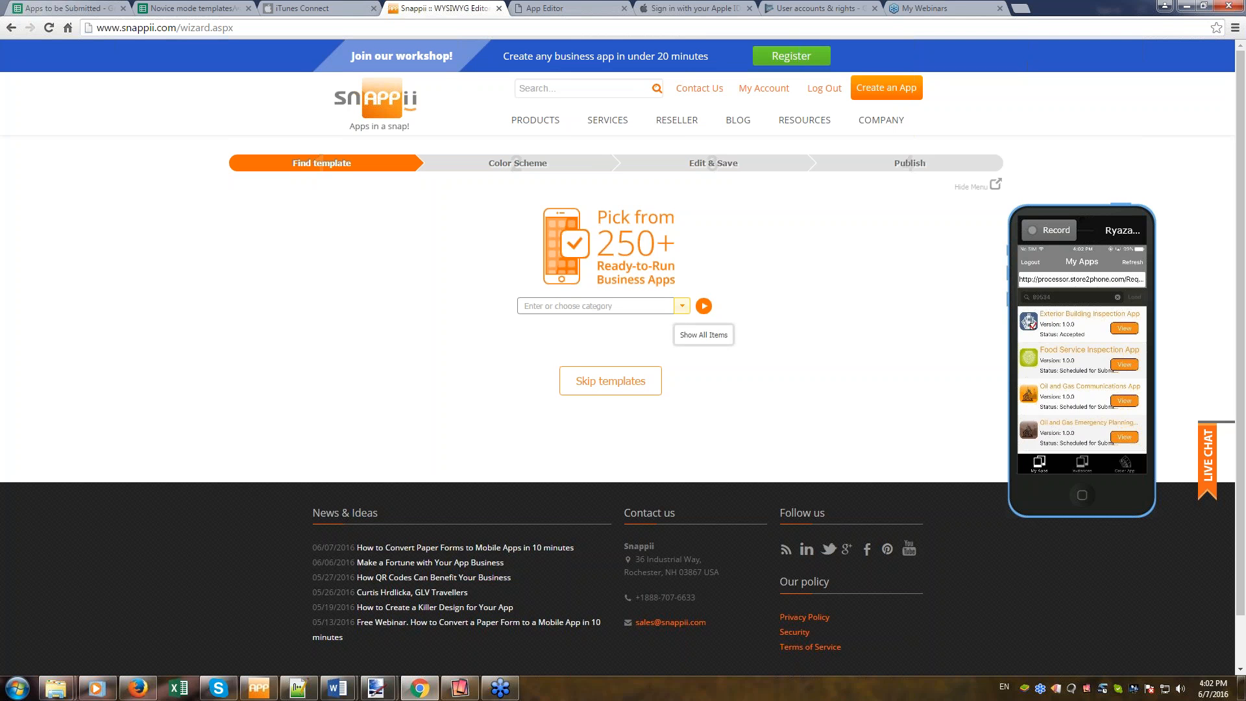
{"action": "left_click", "coordinate": [682, 306]}
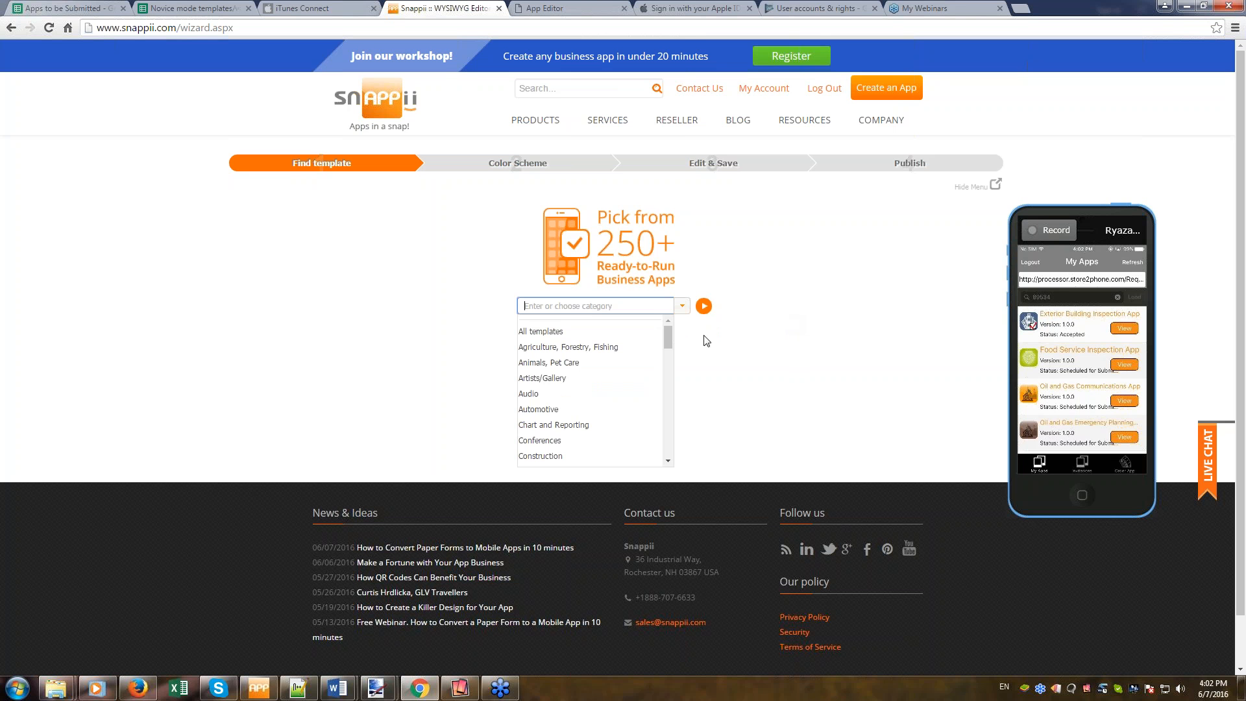
{"action": "left_click", "coordinate": [557, 332]}
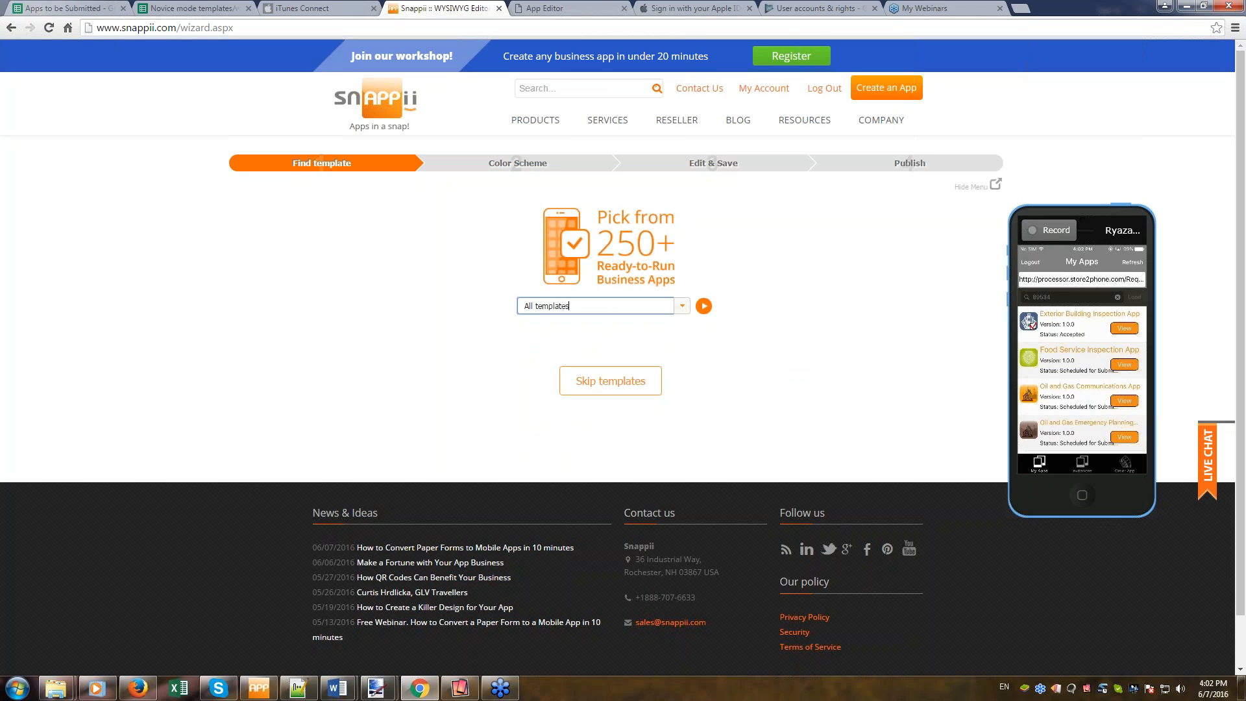
{"action": "scroll", "coordinate": [711, 437], "scroll_direction": "down", "scroll_amount": 1}
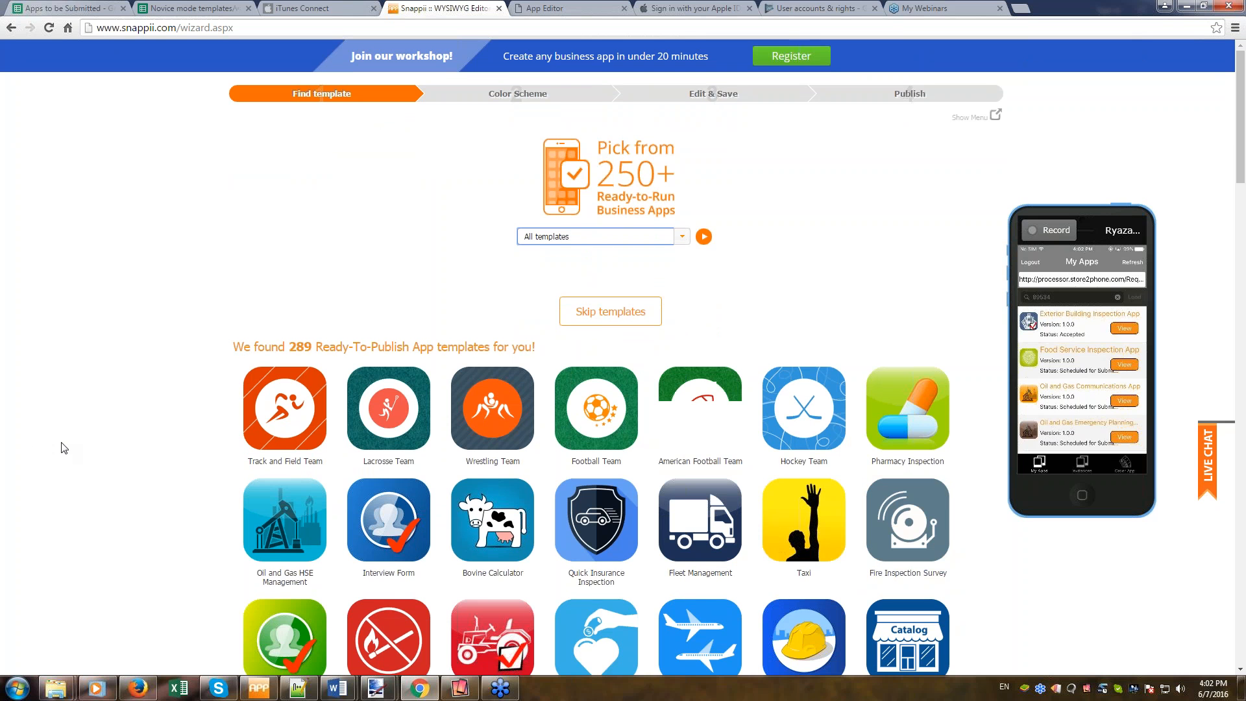
{"action": "left_click", "coordinate": [596, 408]}
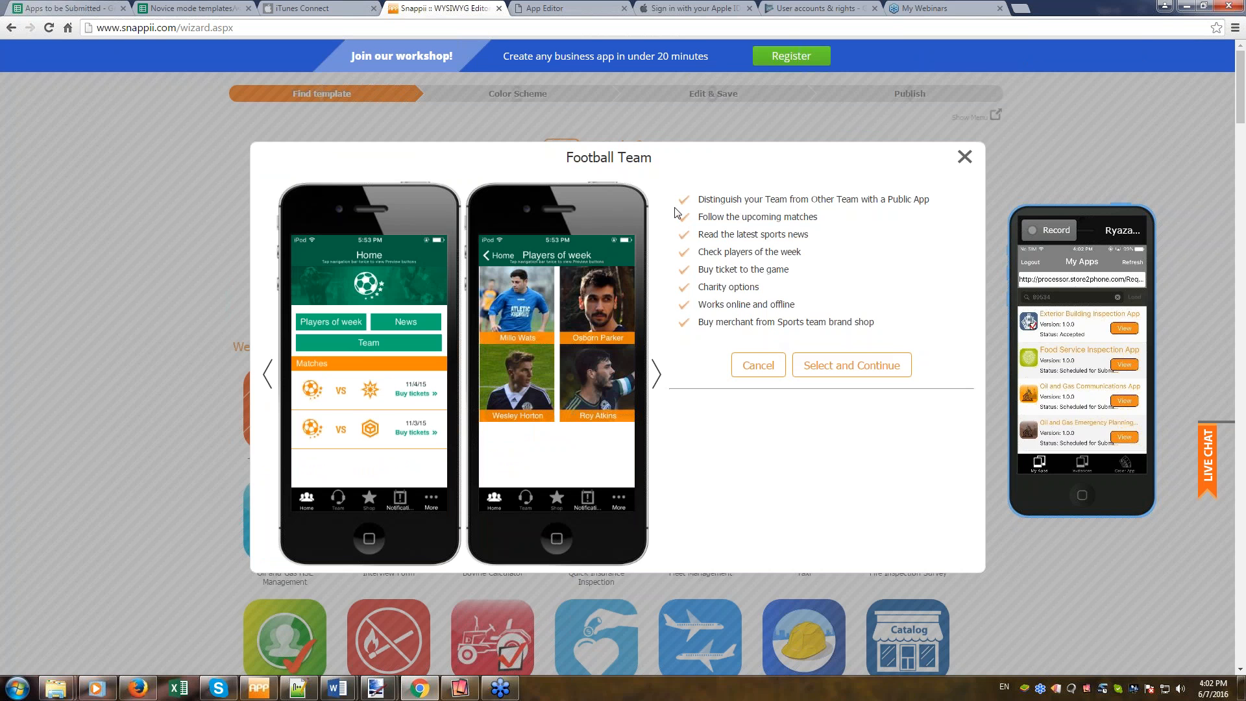
{"action": "left_click_drag", "start_coordinate": [677, 193], "coordinate": [879, 324]}
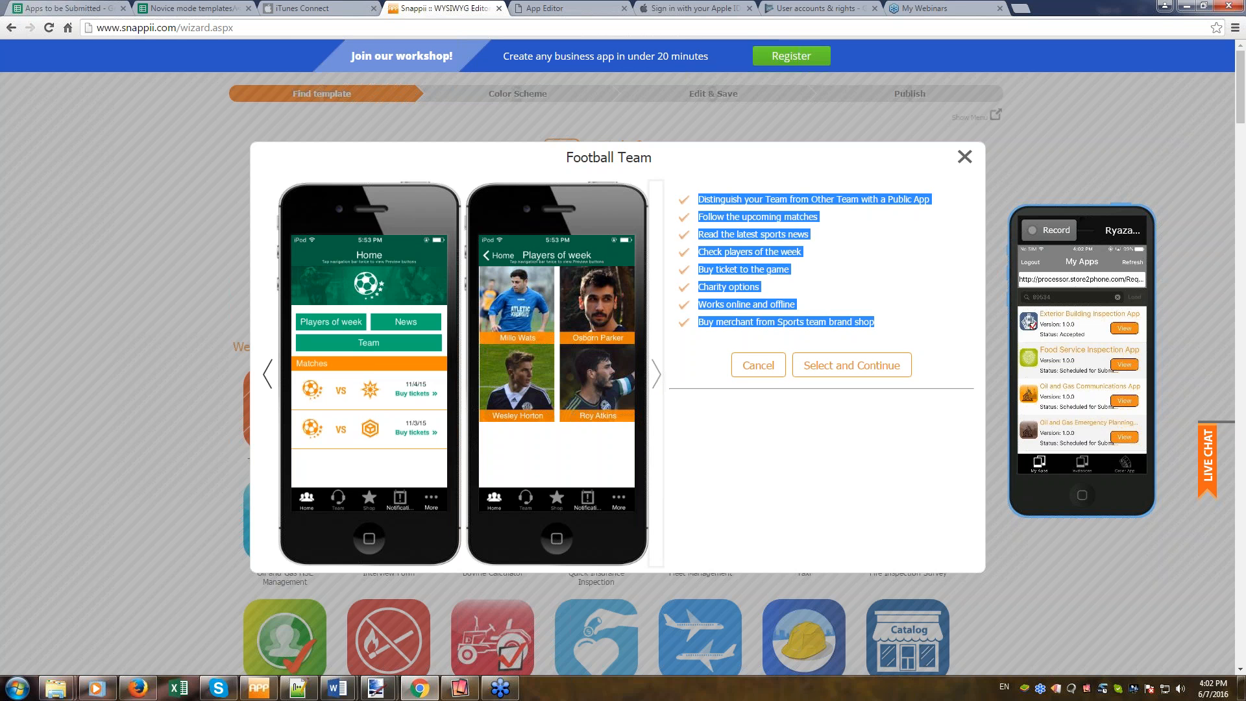
{"action": "left_click", "coordinate": [656, 375]}
{"action": "left_click", "coordinate": [656, 374]}
{"action": "left_click", "coordinate": [656, 375]}
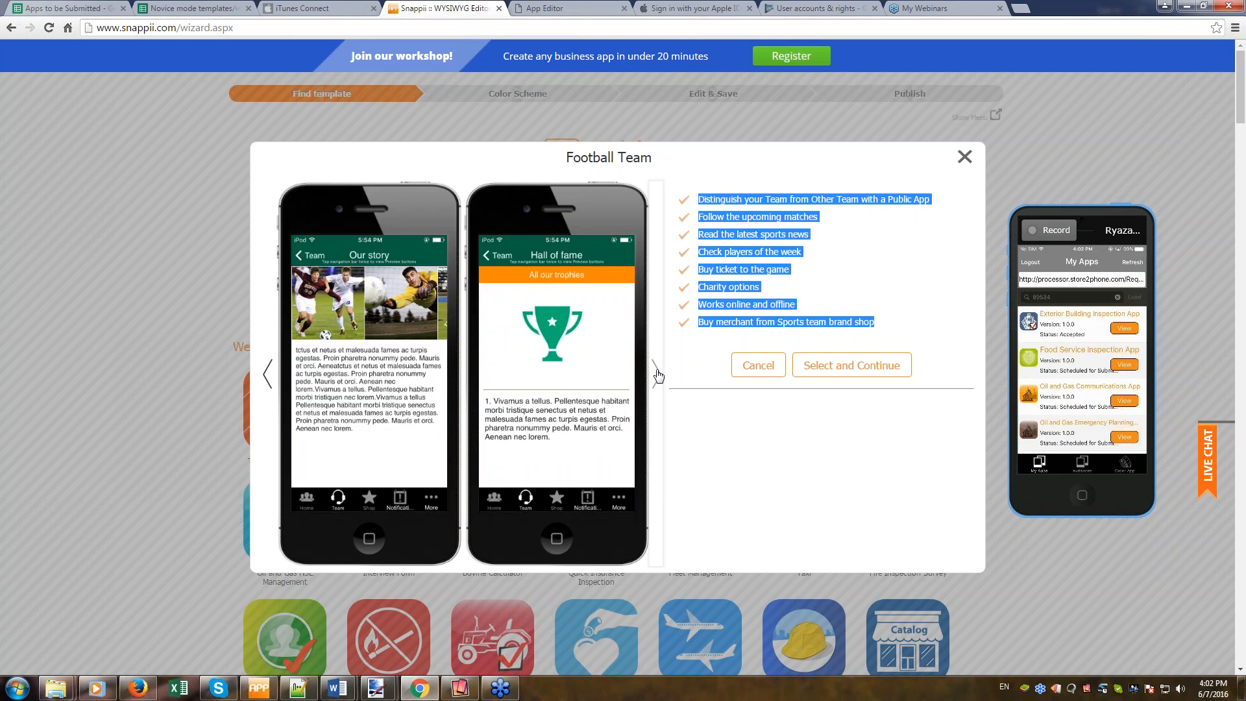
{"action": "left_click", "coordinate": [657, 375]}
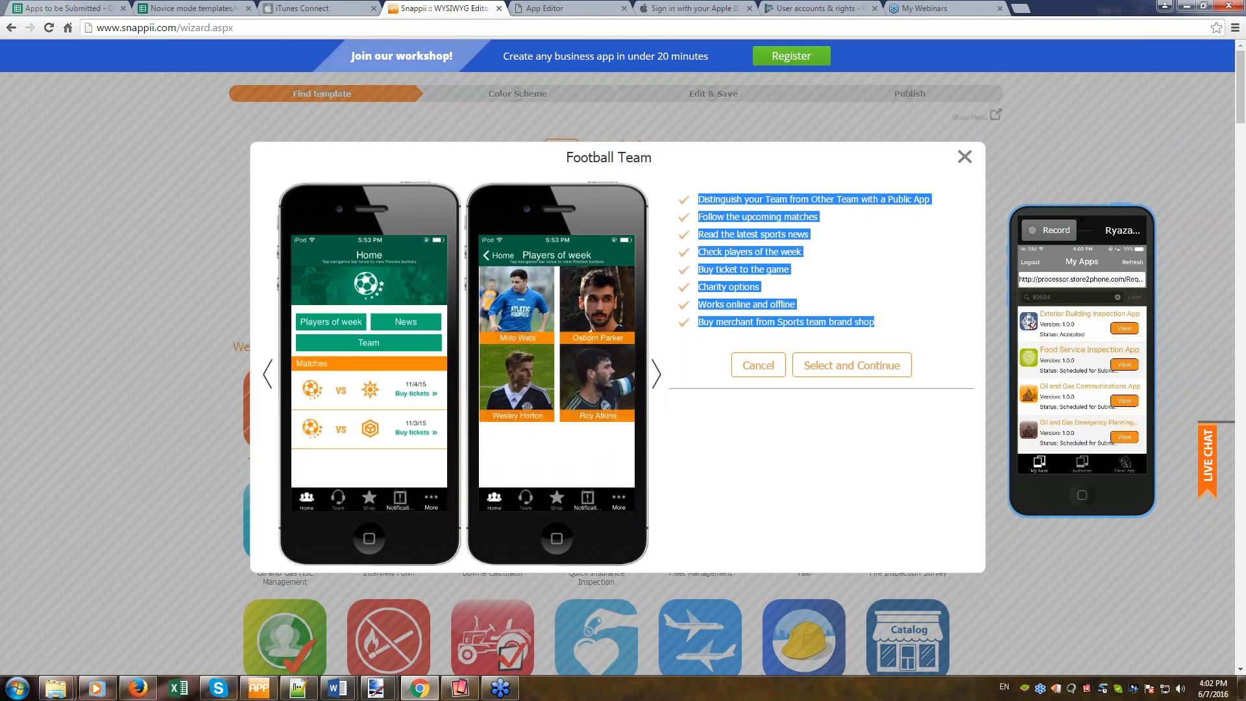
{"action": "left_click", "coordinate": [964, 156]}
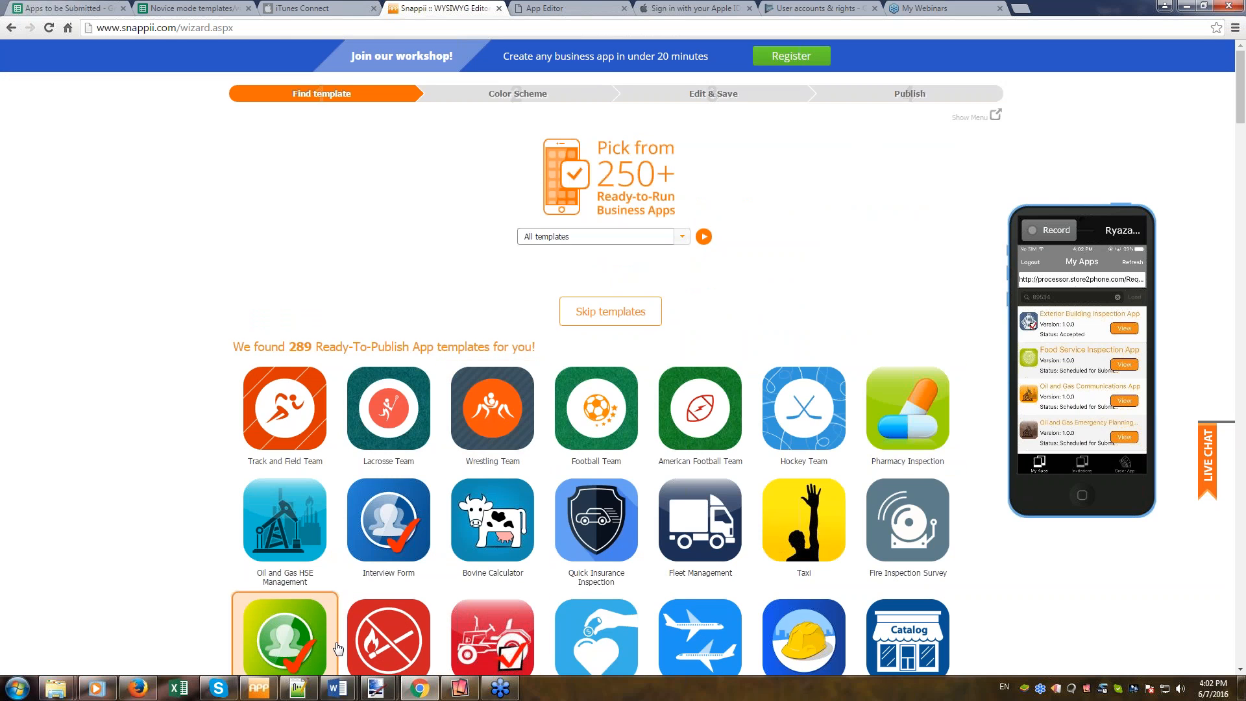
{"action": "left_click", "coordinate": [496, 532]}
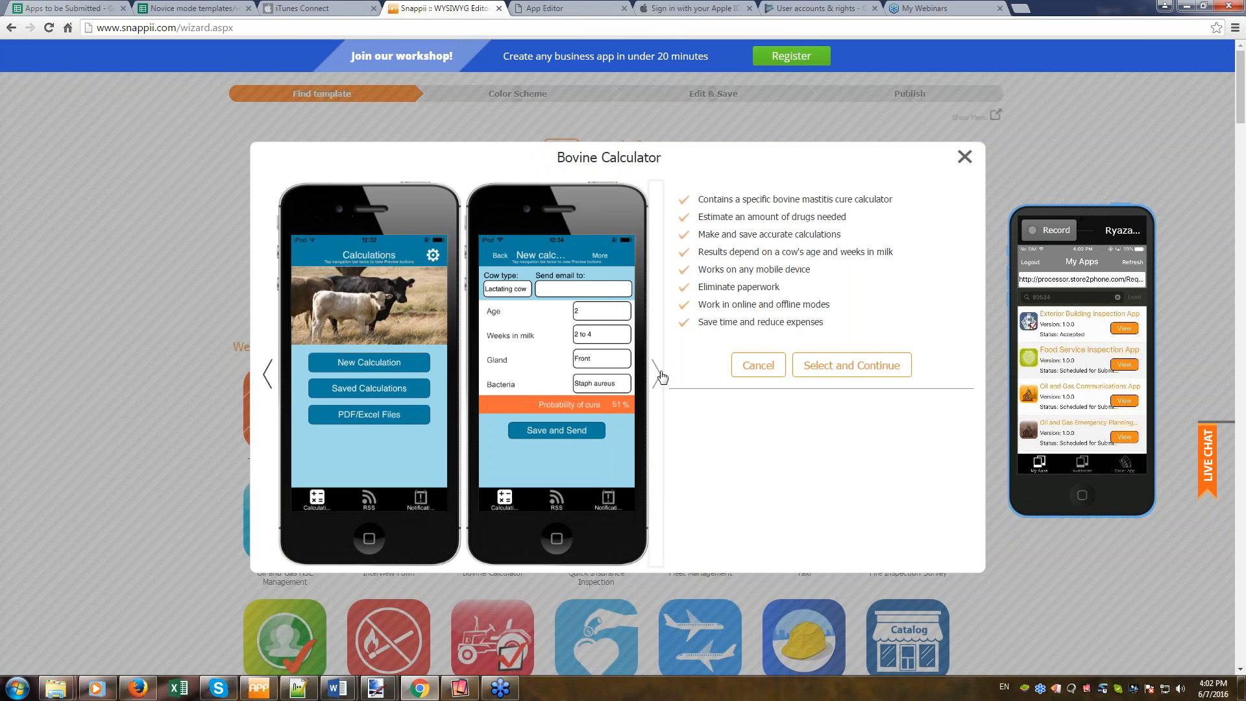
{"action": "left_click", "coordinate": [659, 375]}
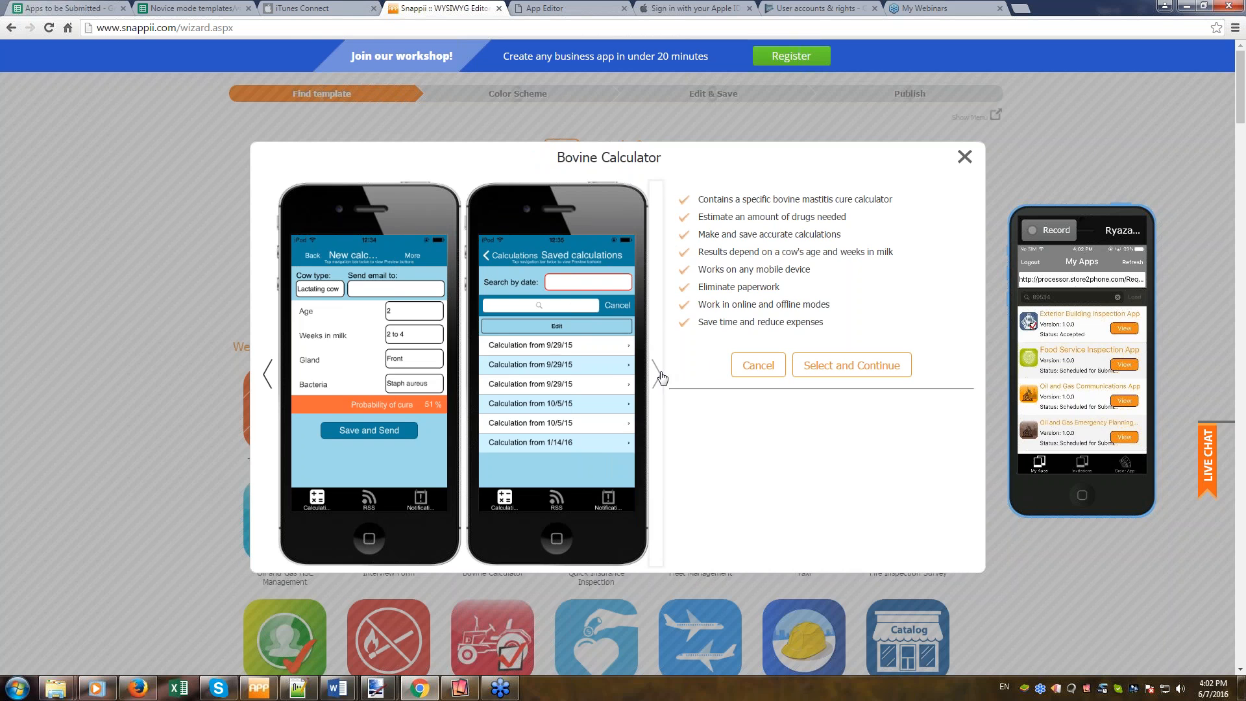
{"action": "left_click", "coordinate": [965, 156]}
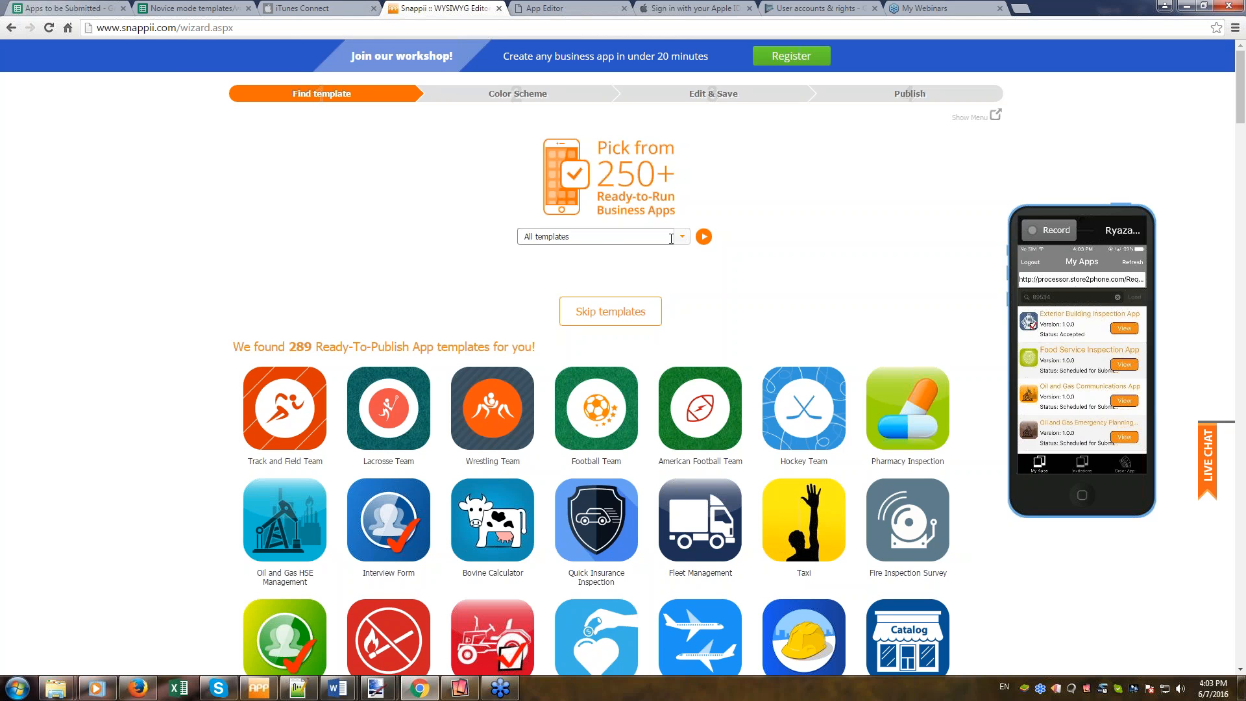
Search templates for 'laund' and page through the Laundry template preview
{"action": "left_click", "coordinate": [670, 237]}
{"action": "key", "text": "BackSpace"}
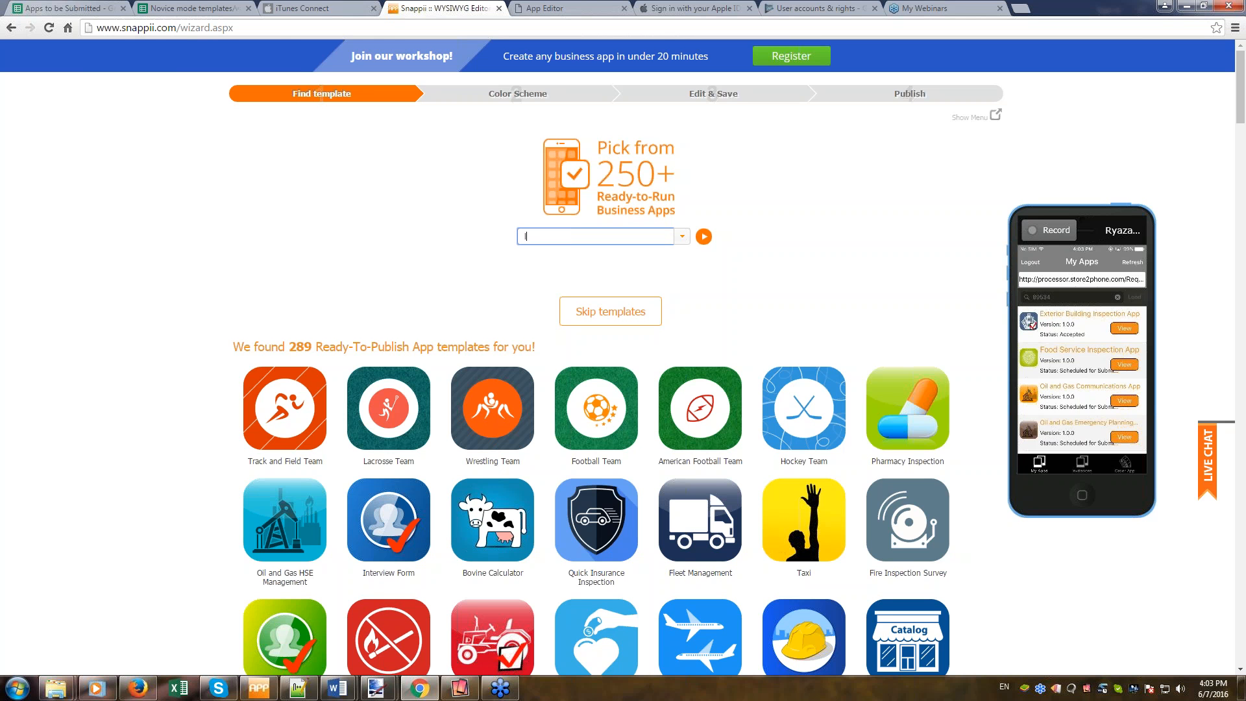
{"action": "type", "text": "laundry"}
{"action": "left_click", "coordinate": [301, 418]}
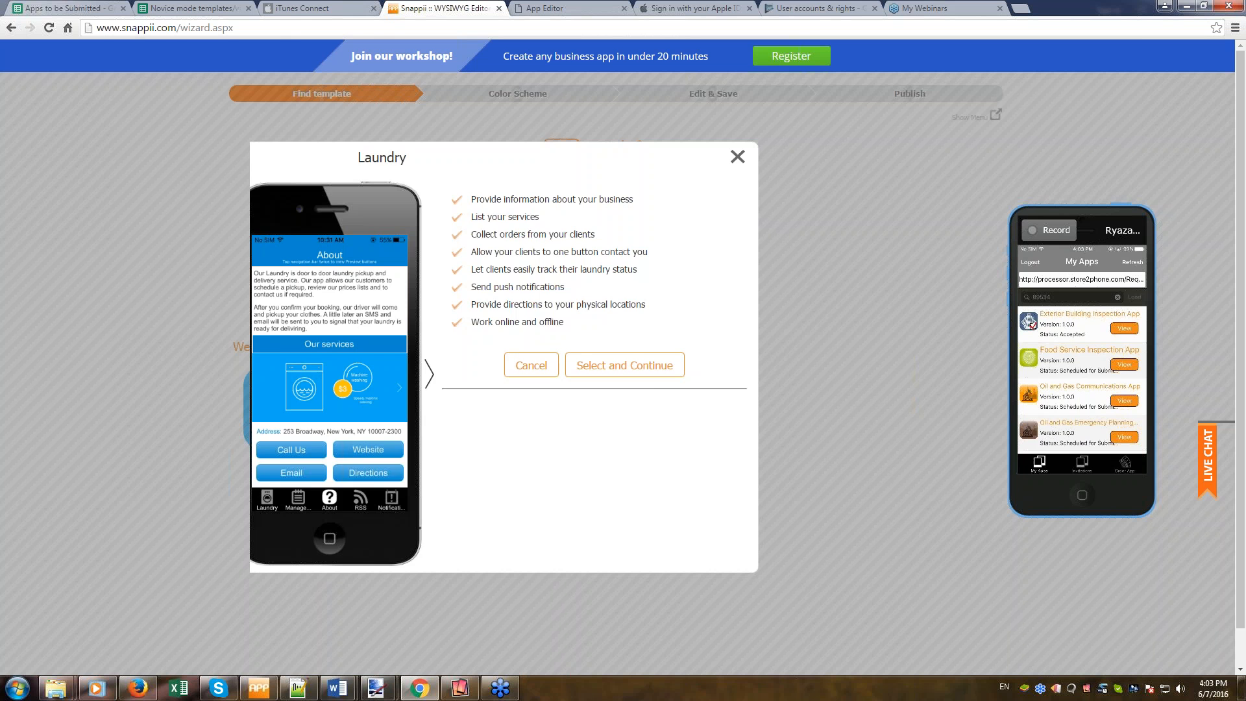
{"action": "left_click", "coordinate": [654, 375]}
{"action": "left_click", "coordinate": [654, 375]}
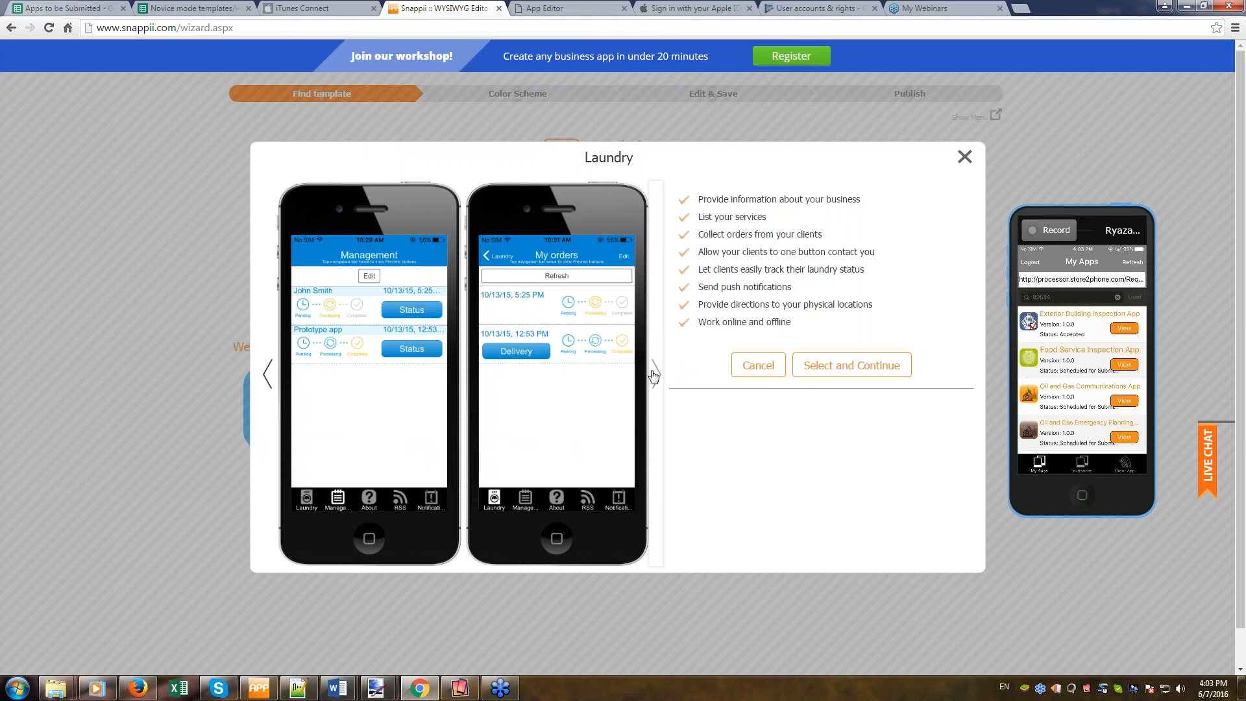
{"action": "left_click", "coordinate": [656, 447]}
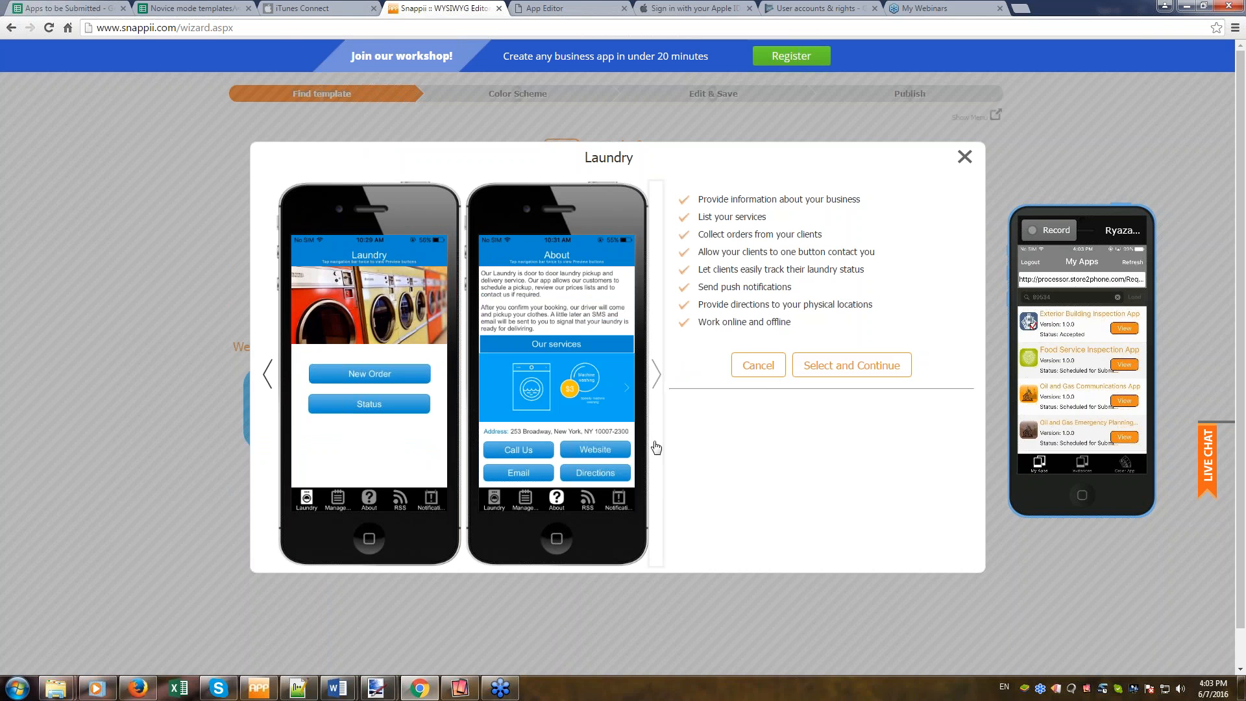
{"action": "left_click", "coordinate": [656, 446]}
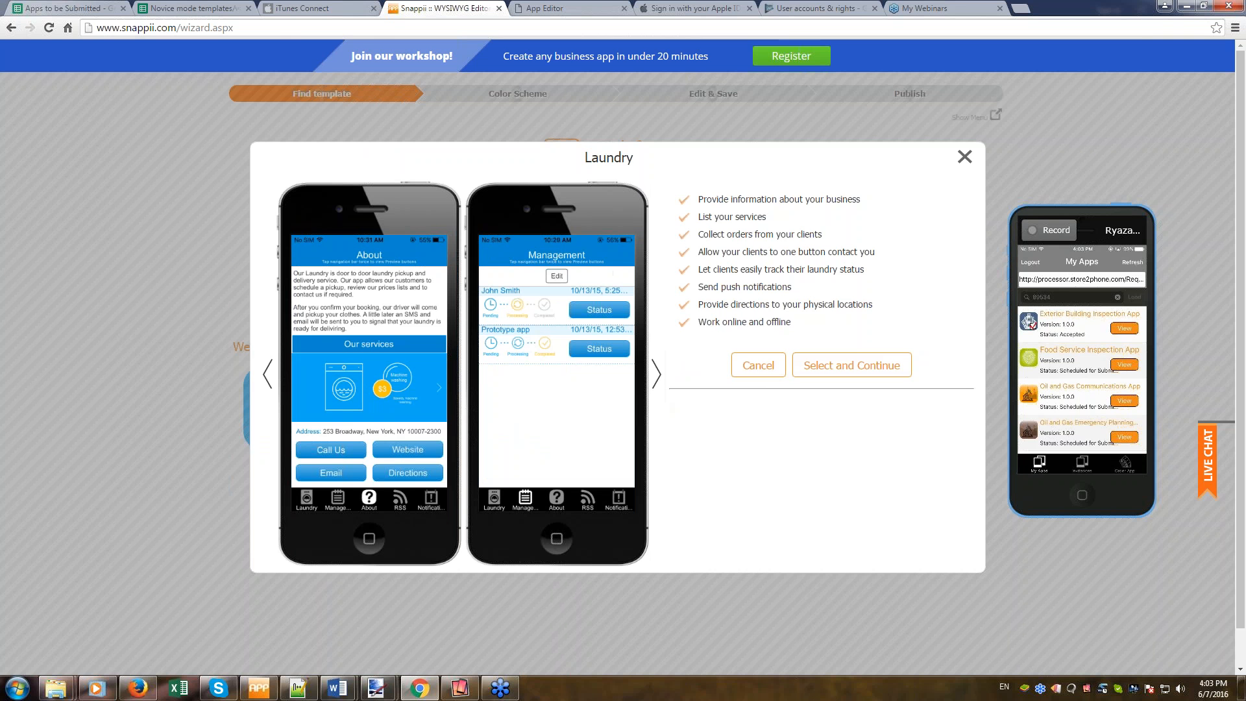
{"action": "left_click", "coordinate": [966, 158]}
Search 'healthcare', page through the Healthcare preview, then reopen the category list
{"action": "double_click", "coordinate": [538, 237]}
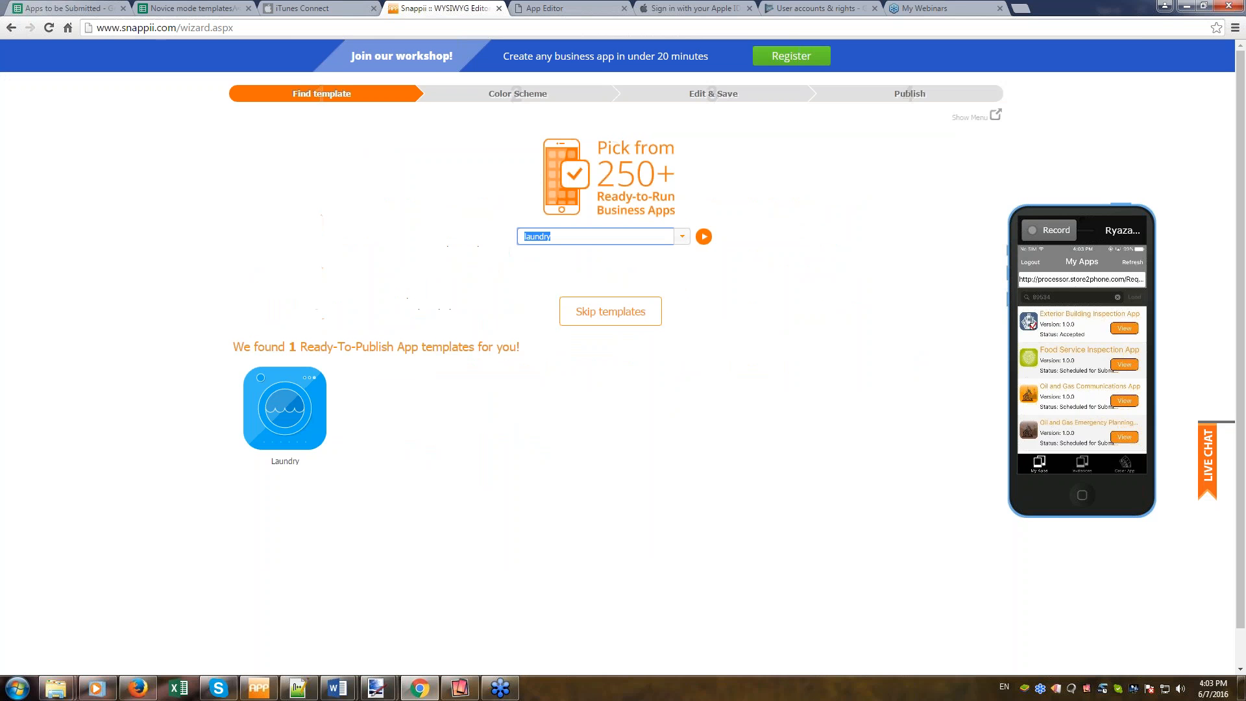
{"action": "key", "text": "BackSpace"}
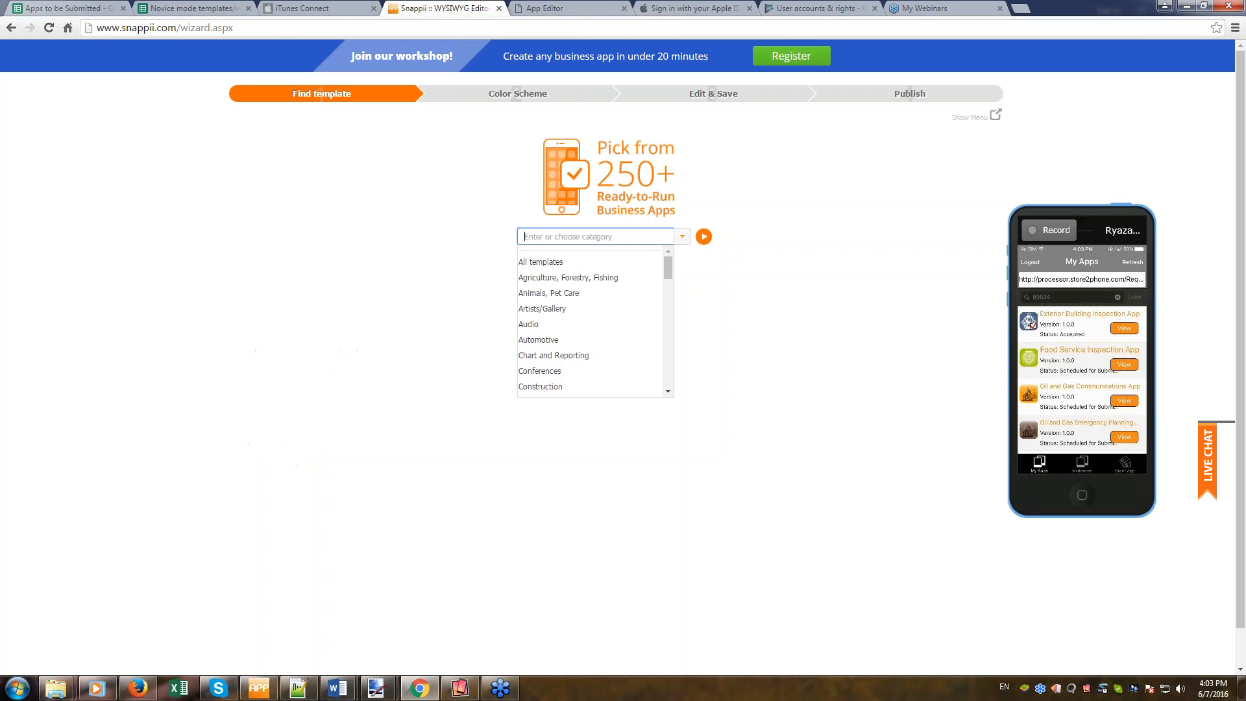
{"action": "type", "text": "healthcare"}
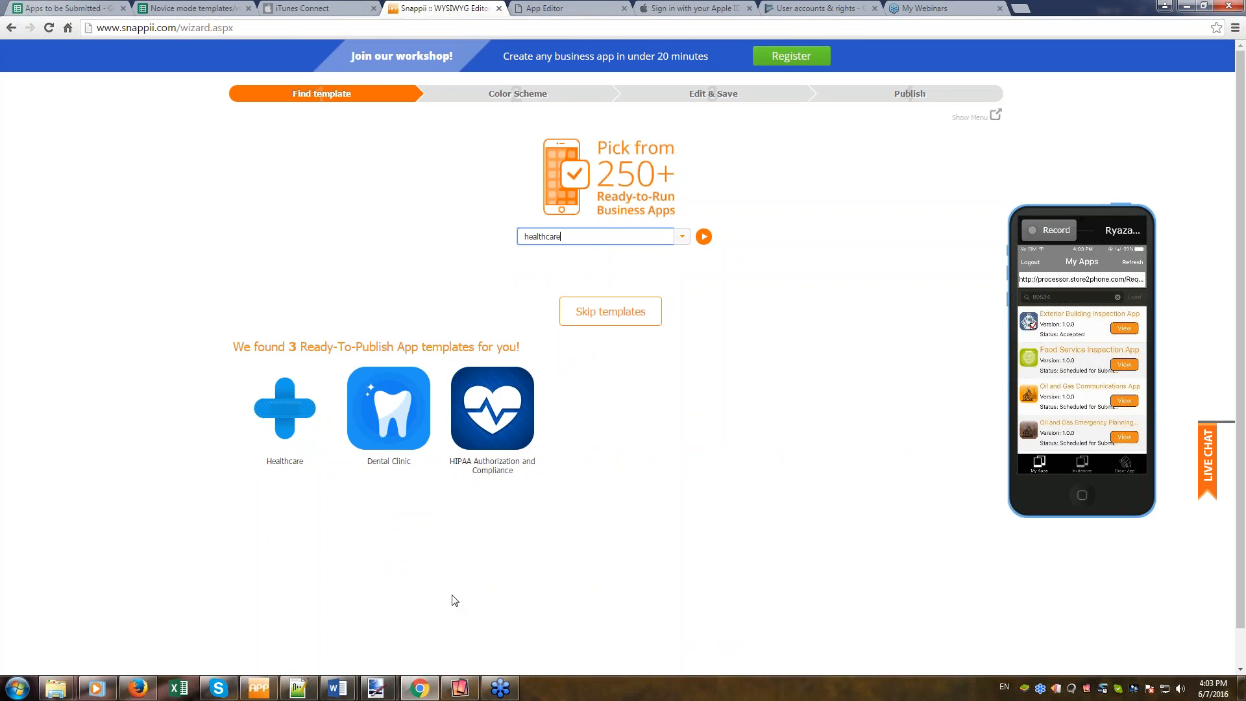
{"action": "left_click", "coordinate": [285, 409]}
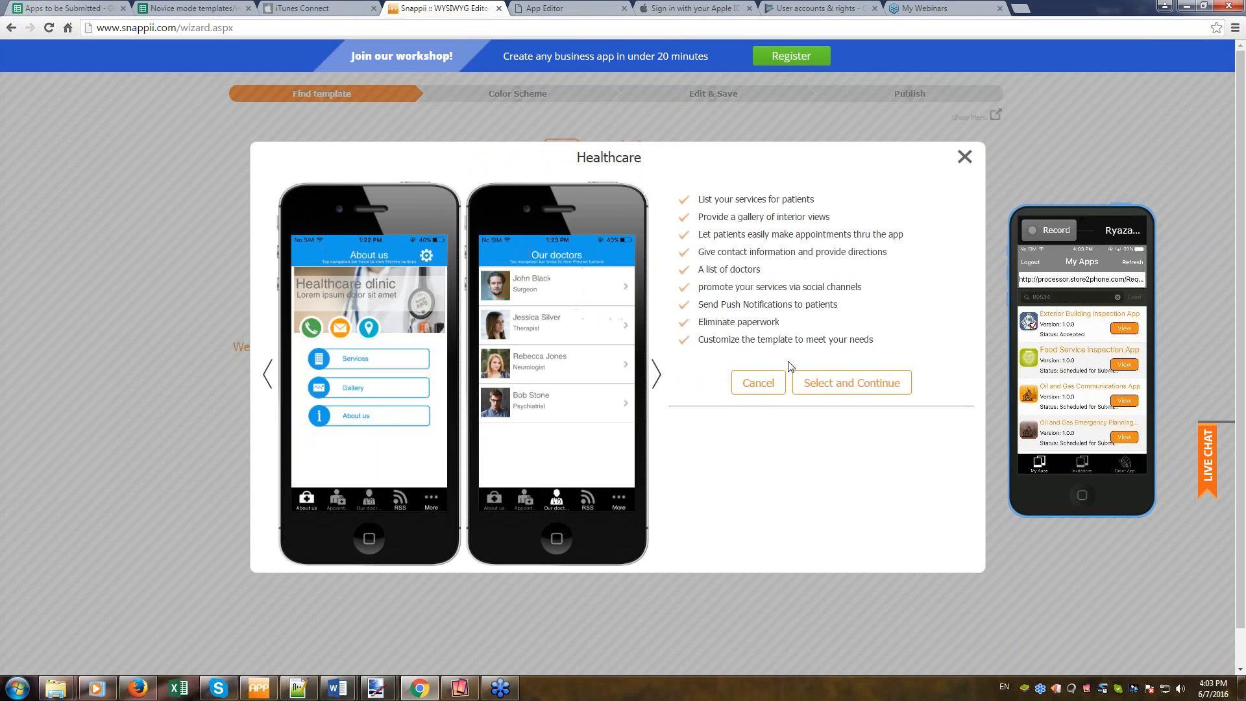
{"action": "left_click", "coordinate": [655, 377]}
{"action": "left_click", "coordinate": [656, 376]}
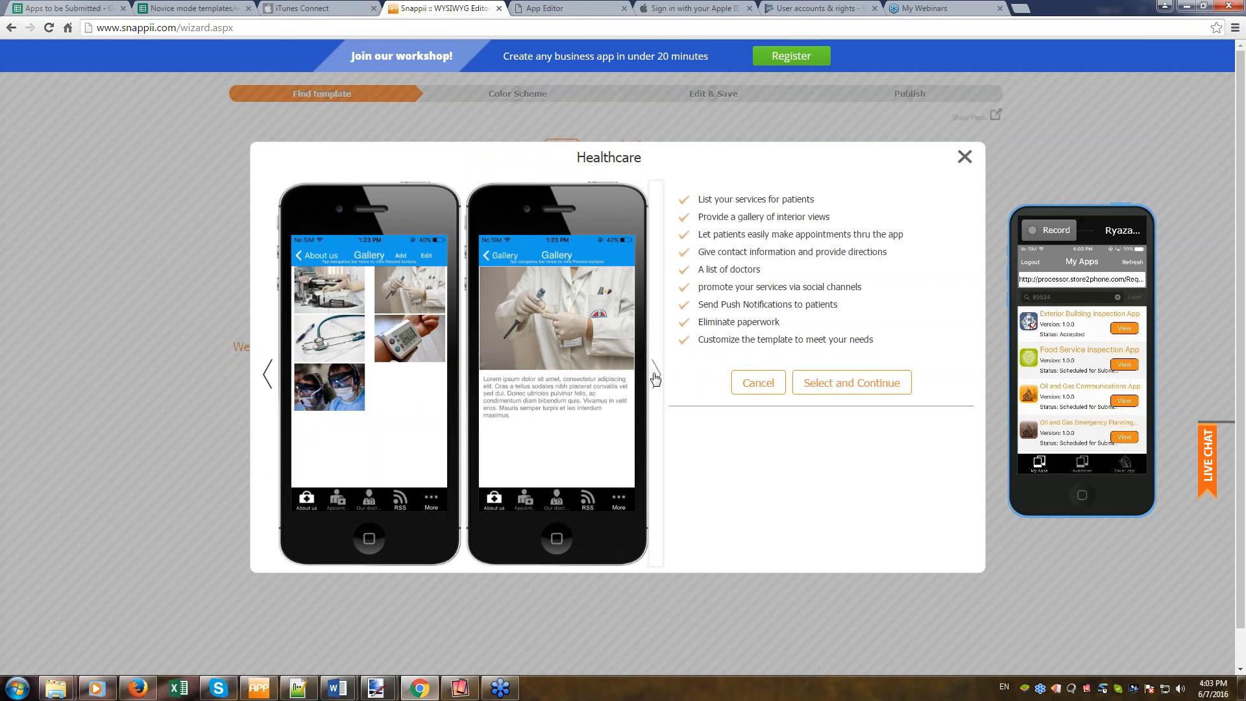
{"action": "left_click", "coordinate": [655, 376]}
{"action": "left_click", "coordinate": [964, 157]}
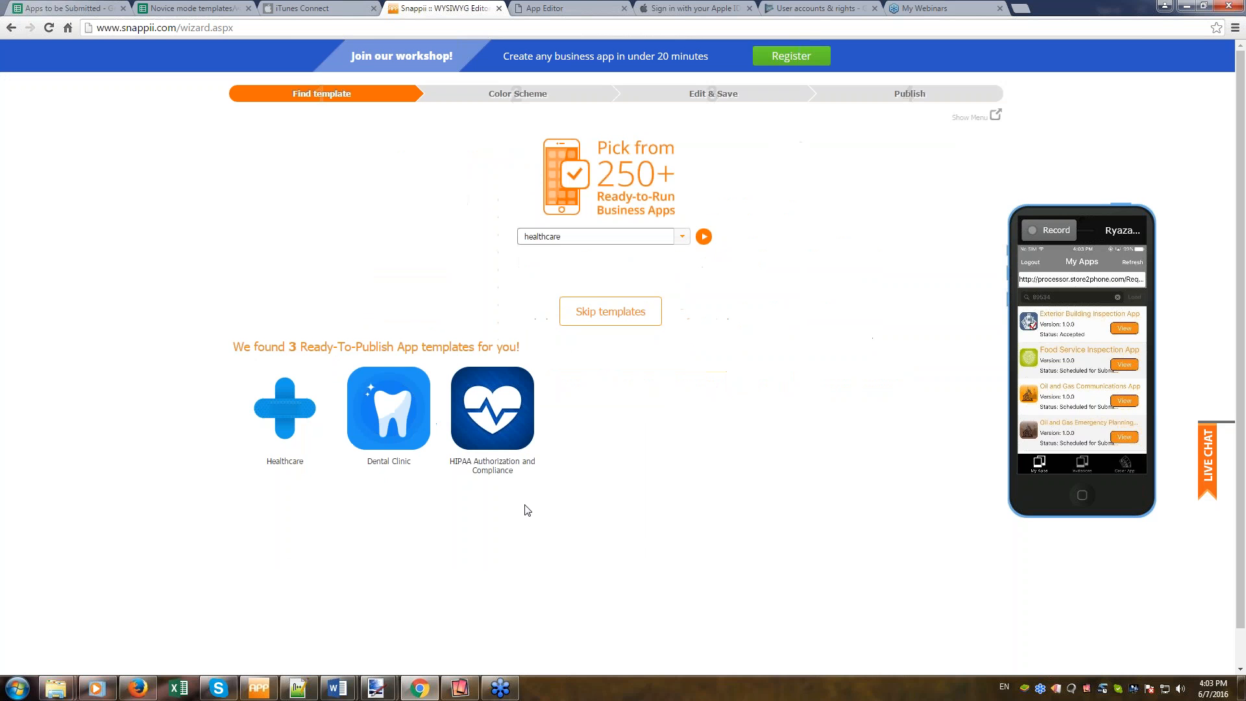
{"action": "left_click", "coordinate": [682, 236]}
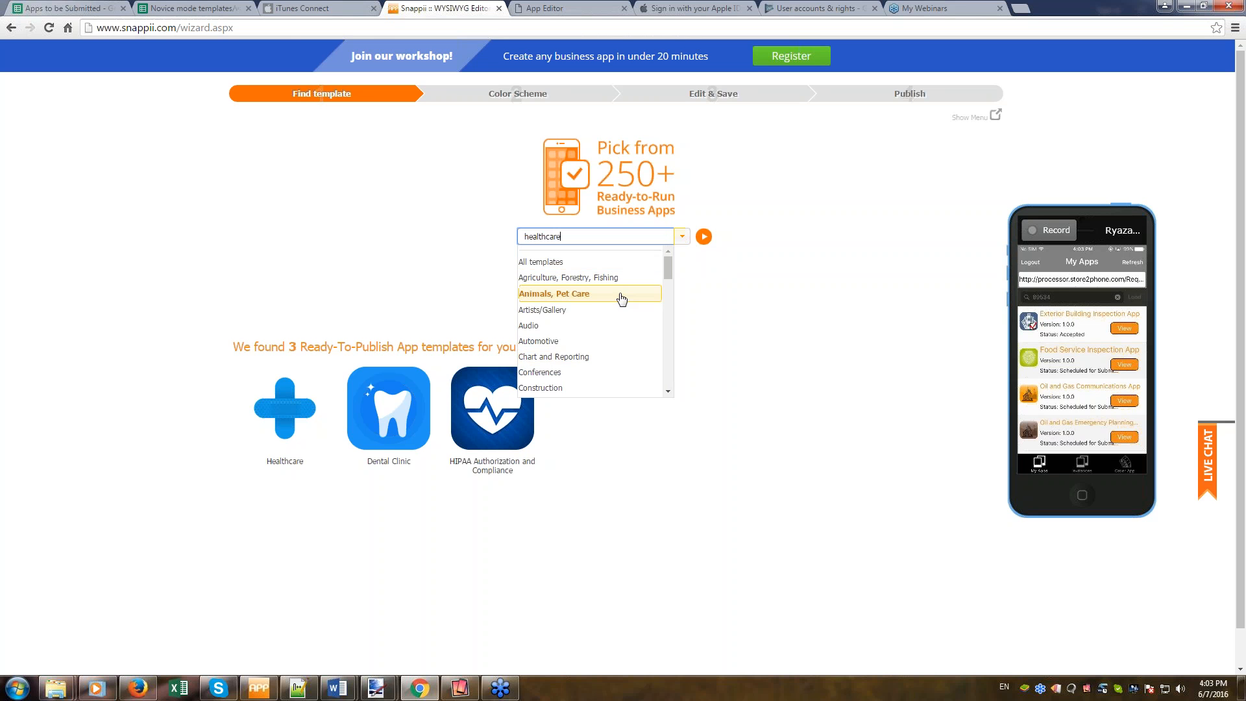
Filter the templates to the Food & Dining category
{"action": "scroll", "coordinate": [624, 335], "scroll_direction": "down", "scroll_amount": 3}
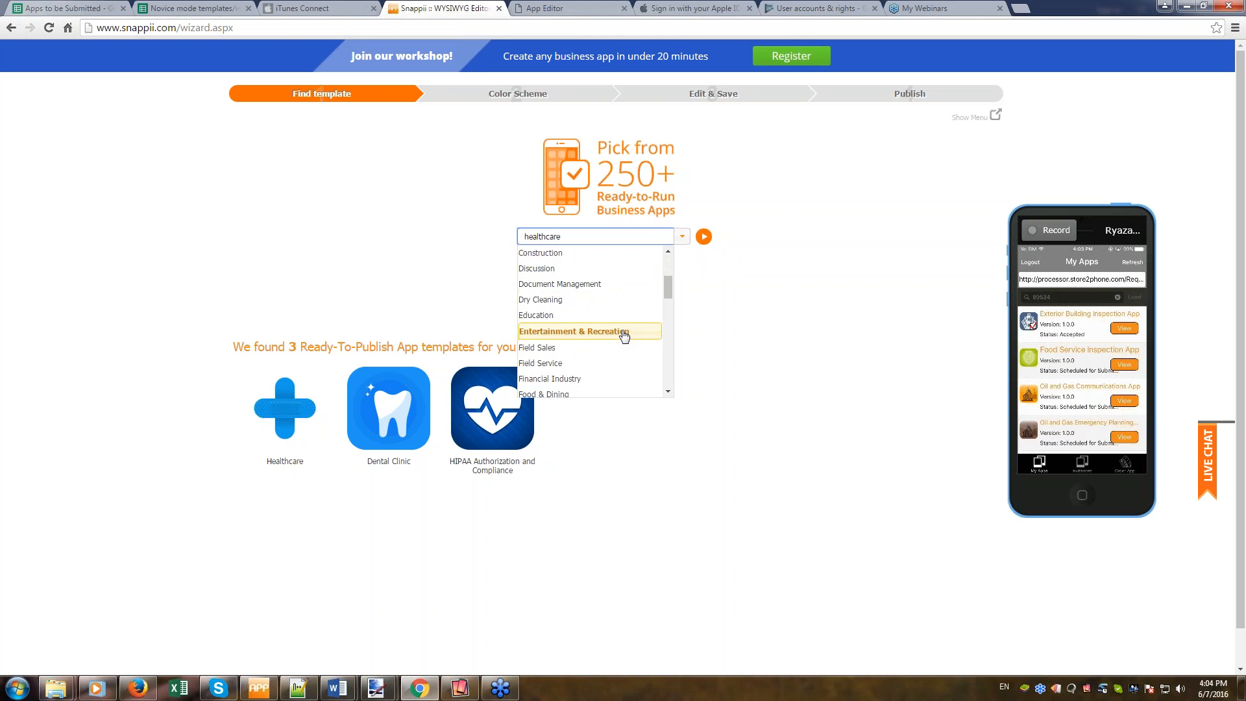
{"action": "scroll", "coordinate": [623, 334], "scroll_direction": "down", "scroll_amount": 2}
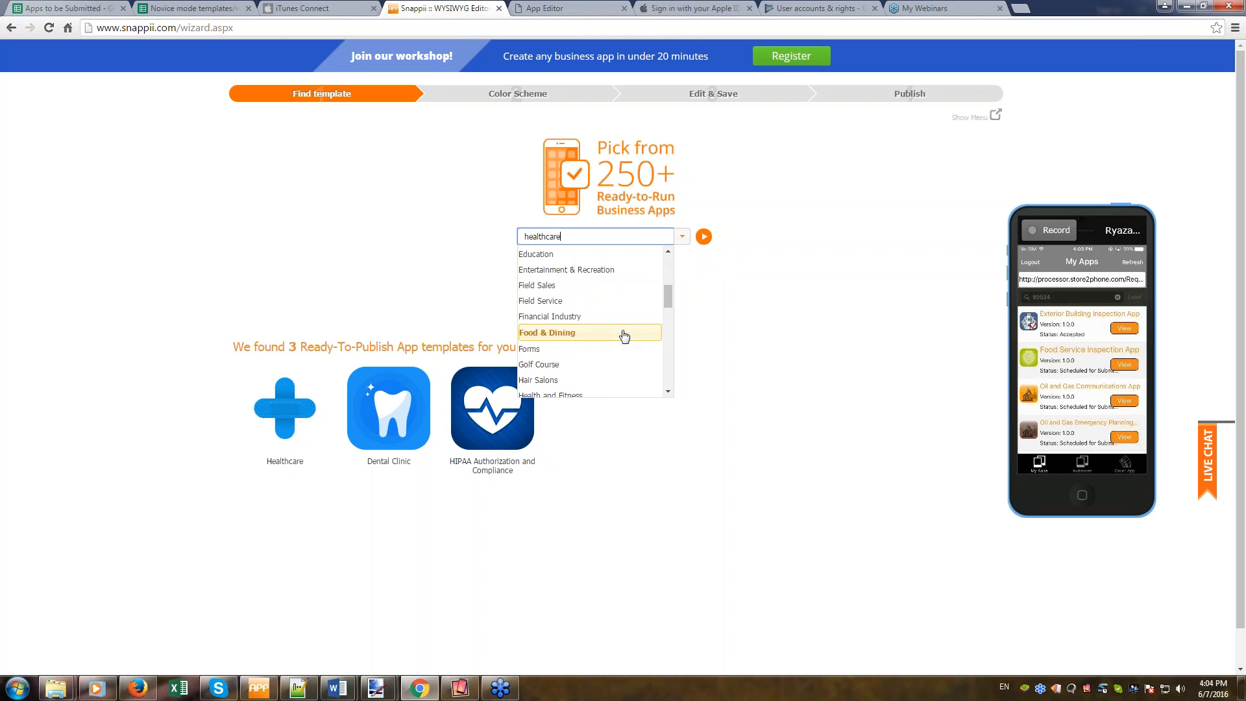
{"action": "left_click", "coordinate": [561, 333]}
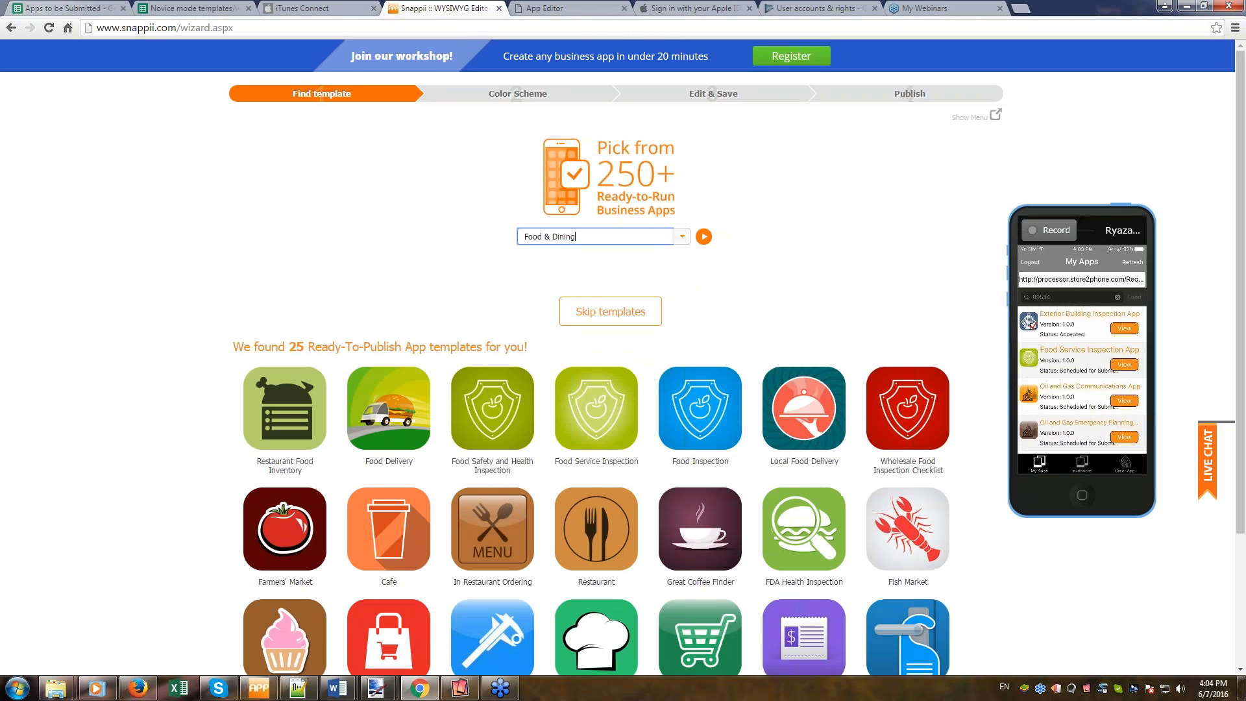
{"action": "scroll", "coordinate": [82, 473], "scroll_direction": "down", "scroll_amount": 2}
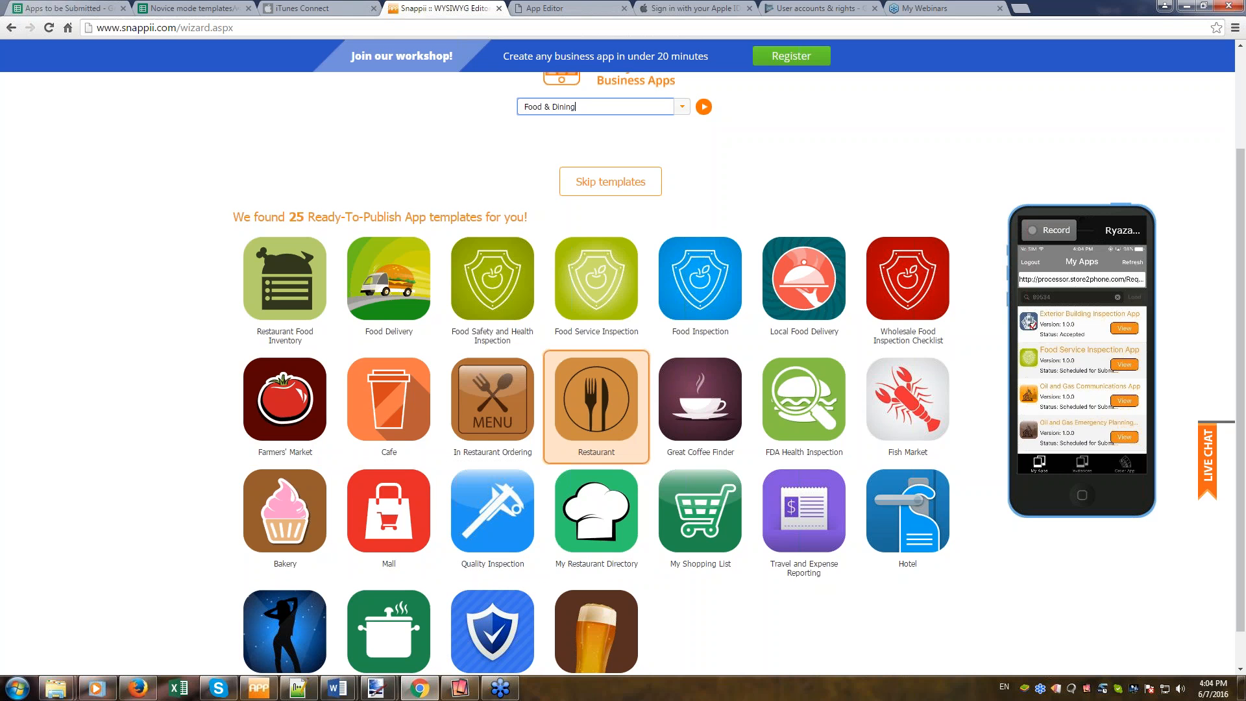
Browse the Restaurant template's preview screens and select it to continue
{"action": "left_click", "coordinate": [605, 405]}
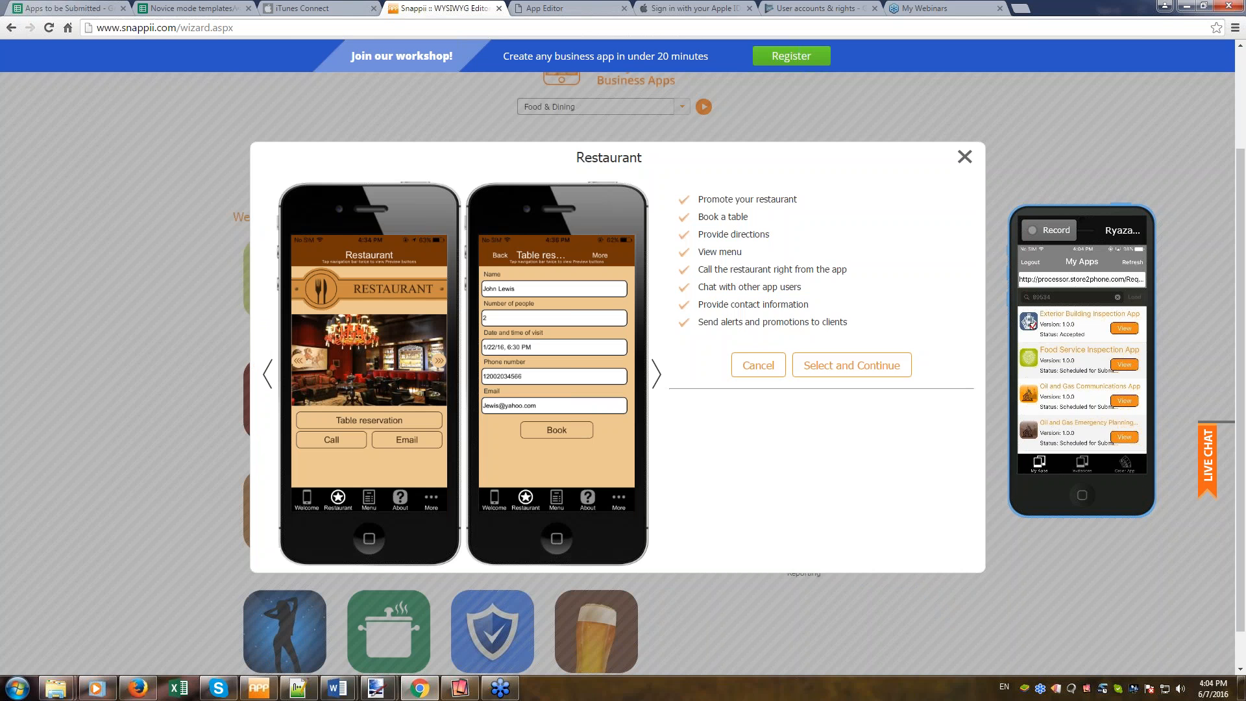
{"action": "left_click", "coordinate": [657, 377]}
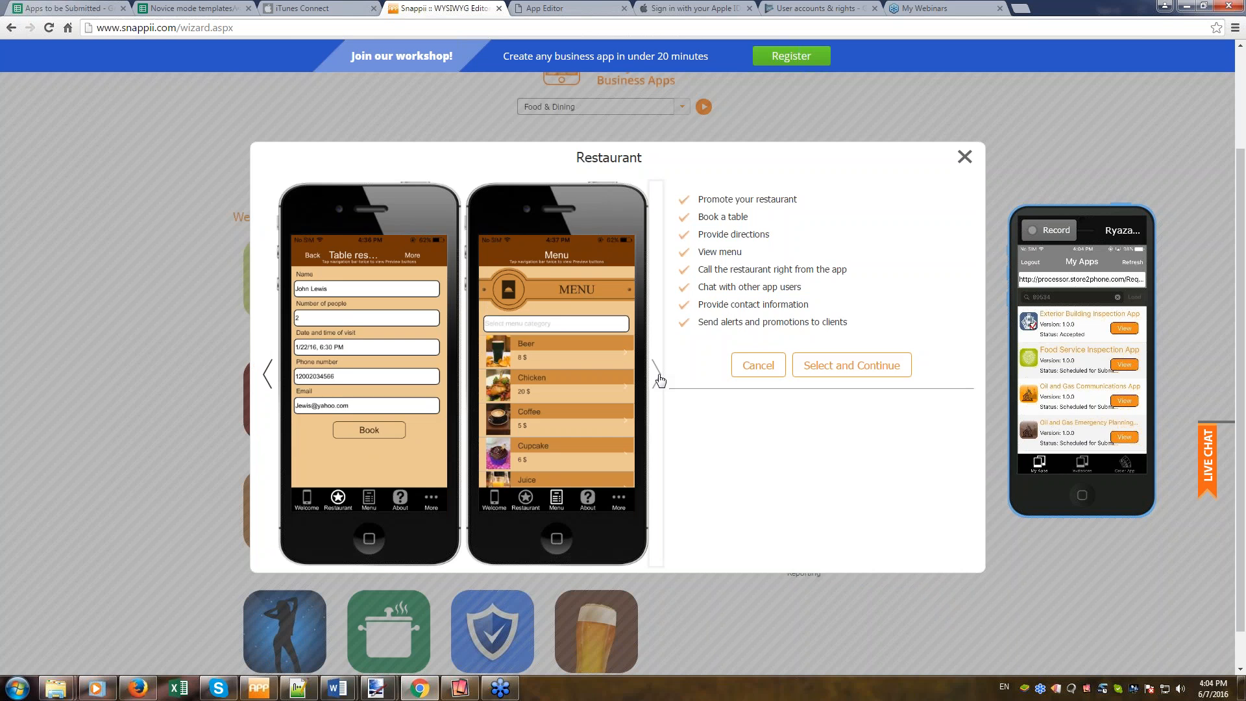
{"action": "left_click", "coordinate": [657, 376]}
{"action": "left_click", "coordinate": [657, 376]}
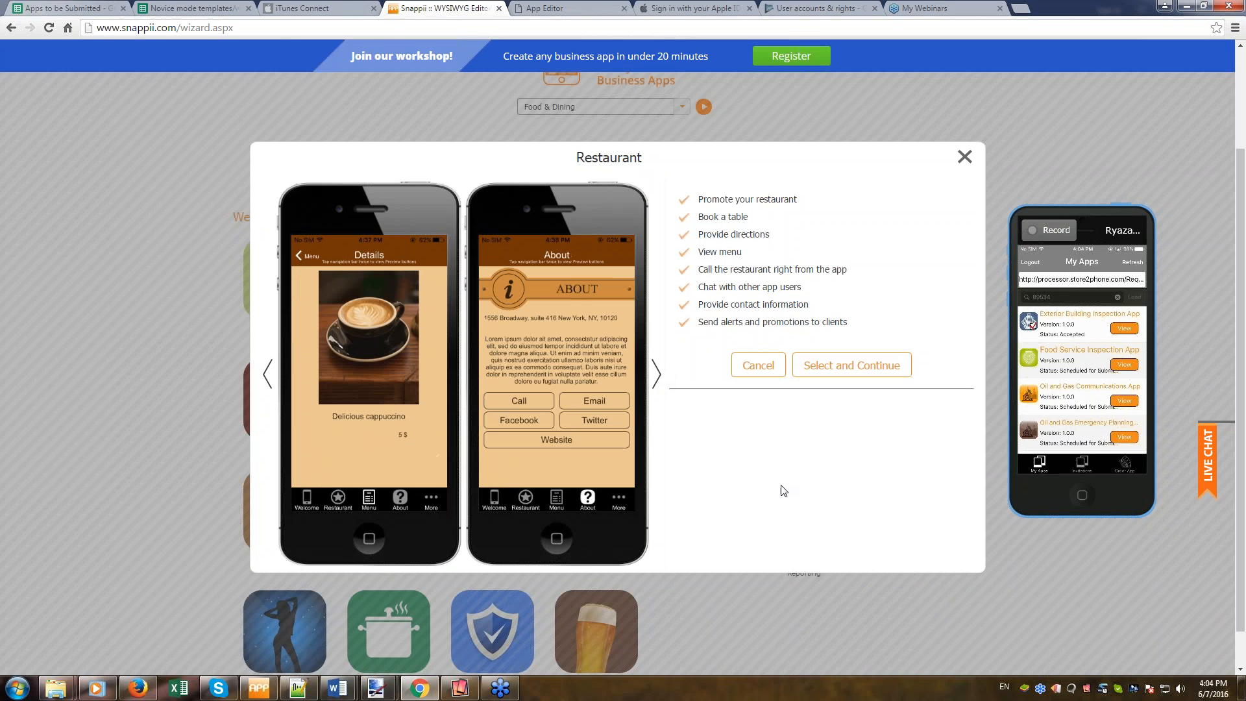
{"action": "left_click", "coordinate": [859, 372]}
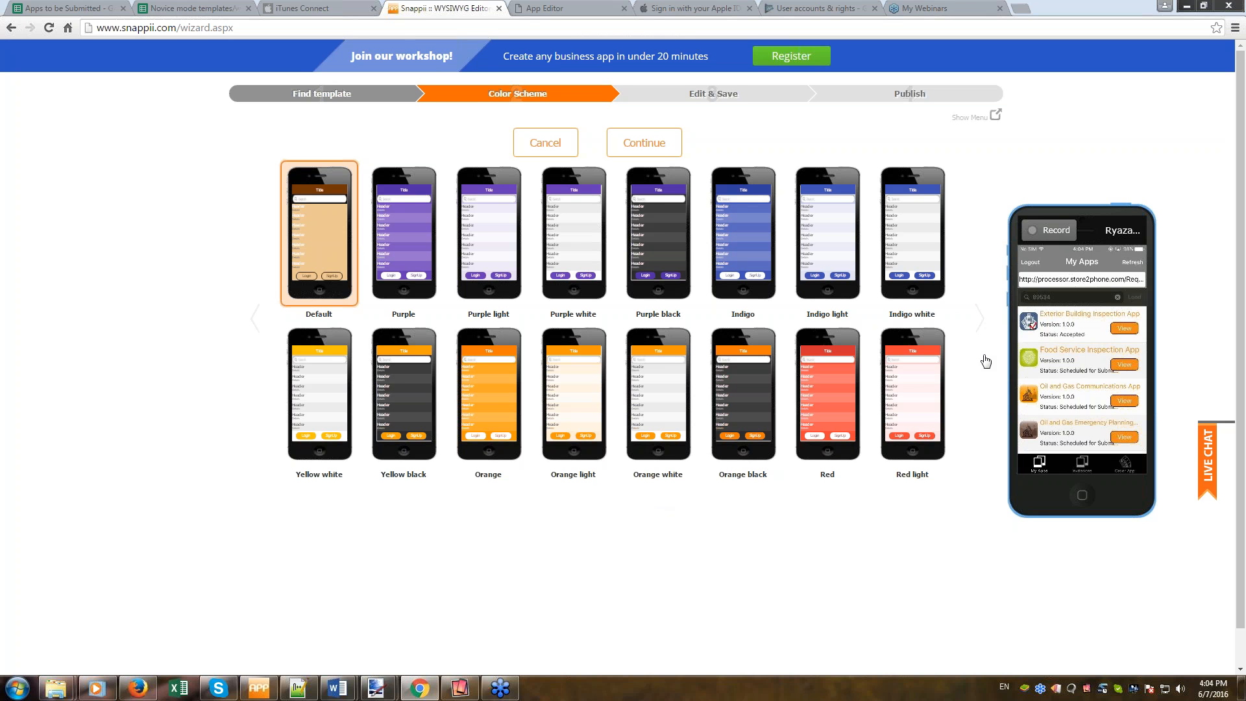
Browse the colour scheme carousel and continue with the Default scheme
{"action": "left_click_drag", "start_coordinate": [1064, 221], "coordinate": [1094, 245]}
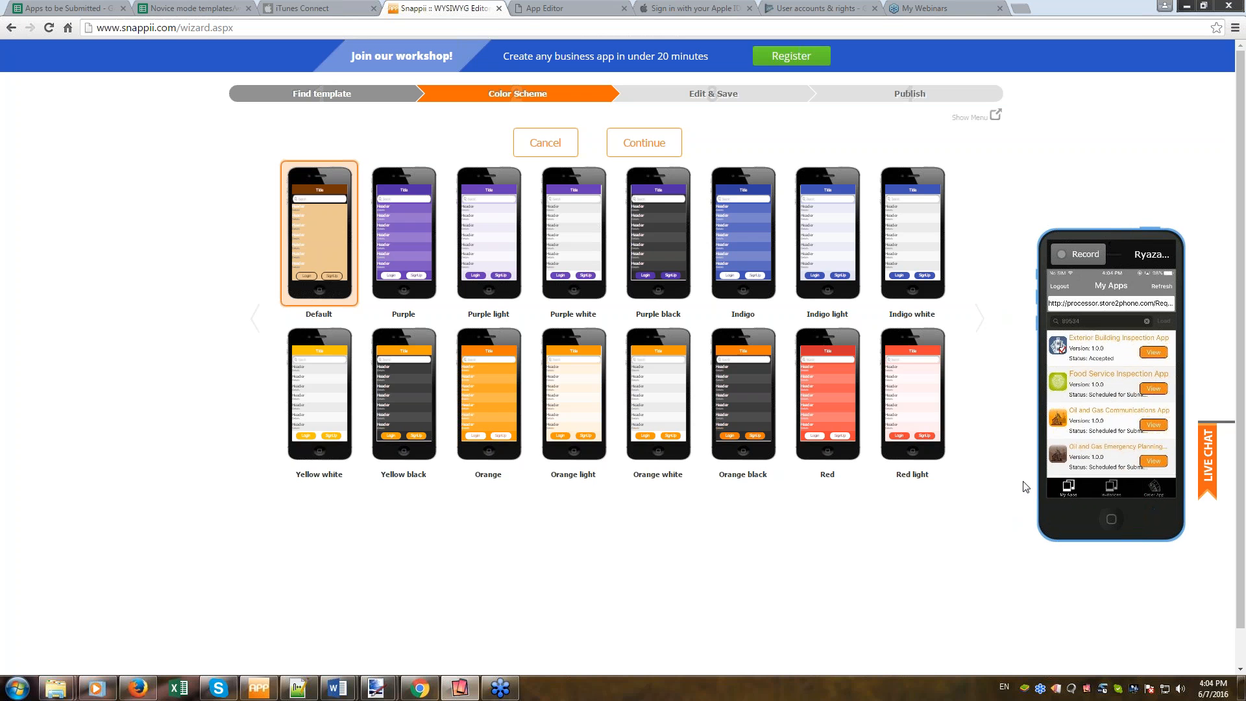
{"action": "left_click", "coordinate": [979, 318]}
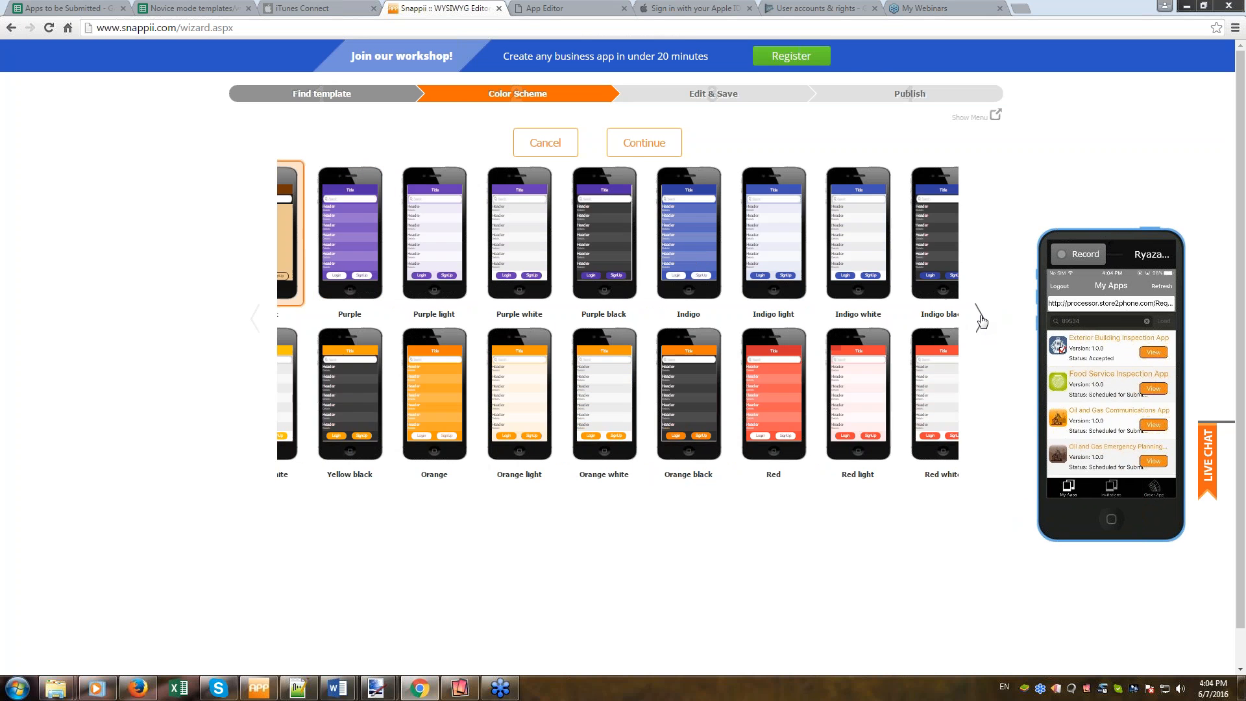
{"action": "left_click", "coordinate": [980, 319]}
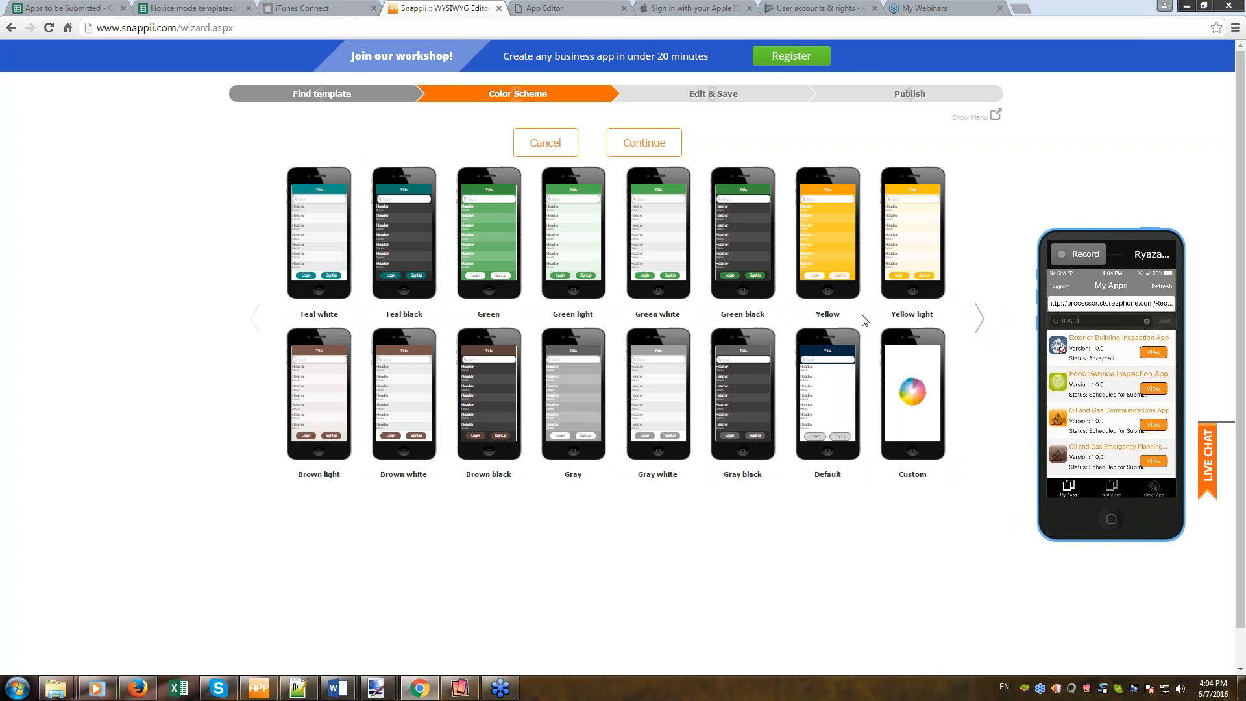
{"action": "left_click", "coordinate": [646, 149]}
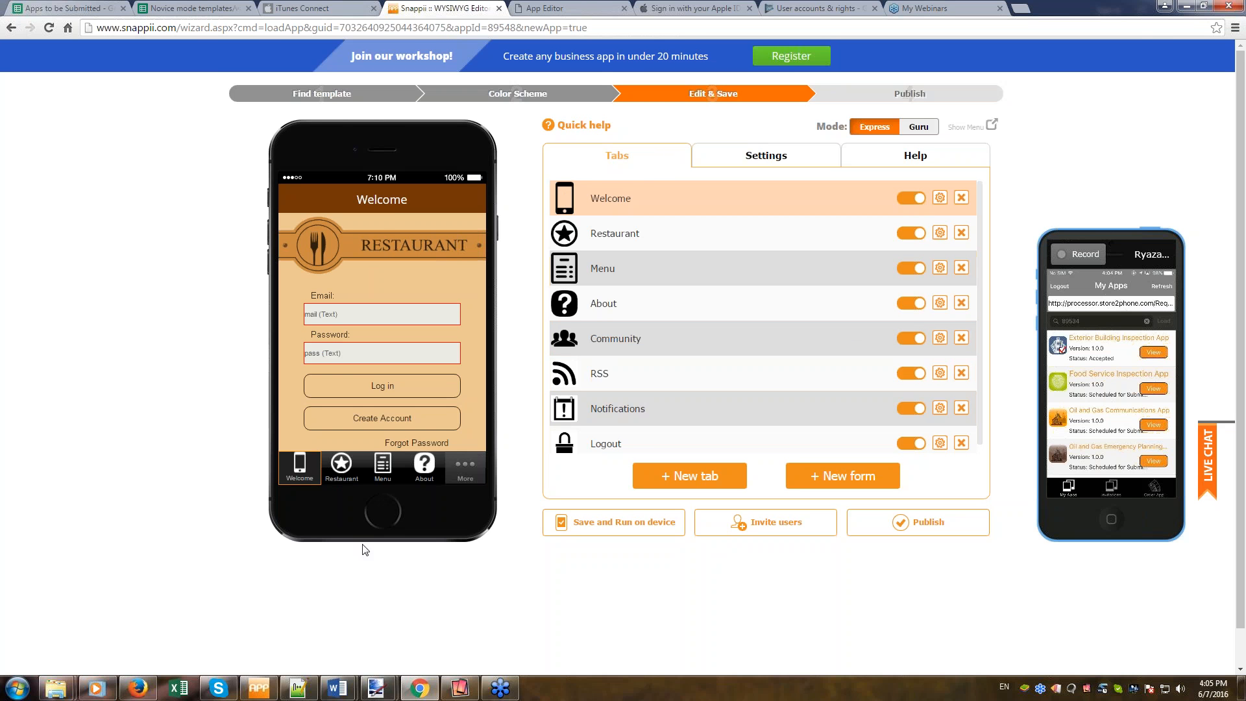
Move Menu to second place under Welcome and RSS above Community in the Tabs list
{"action": "left_click", "coordinate": [350, 483]}
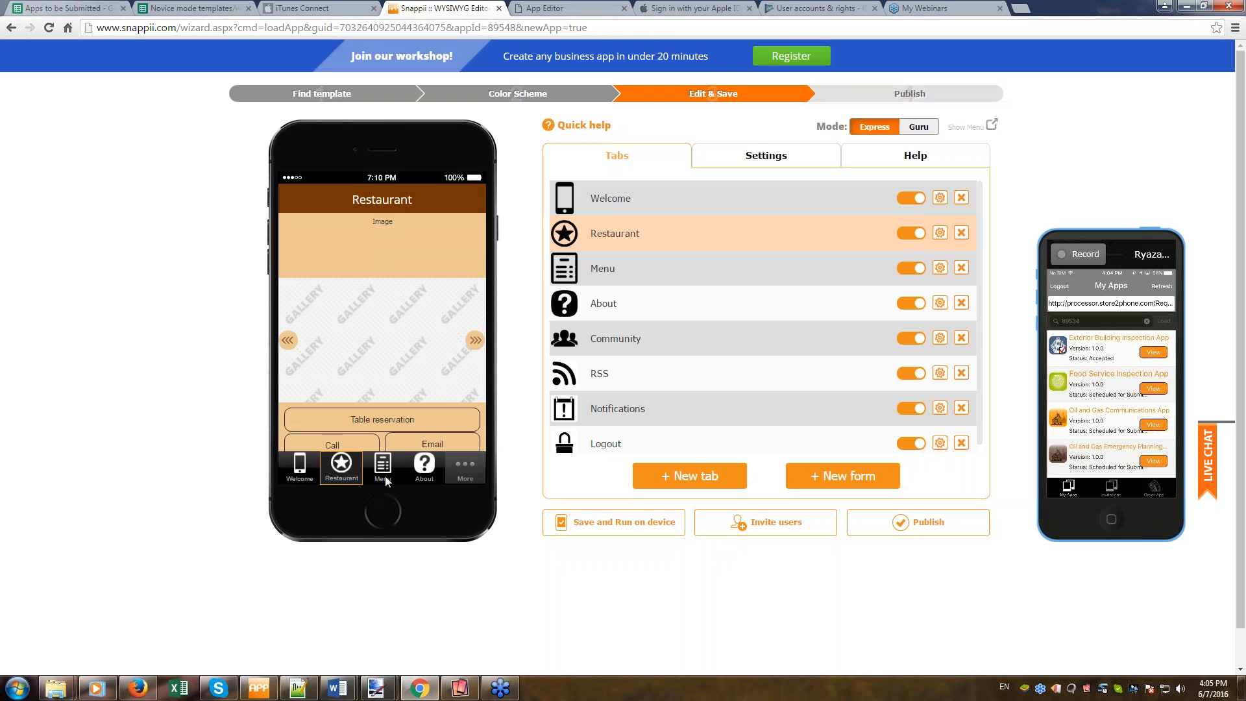
{"action": "left_click", "coordinate": [383, 470]}
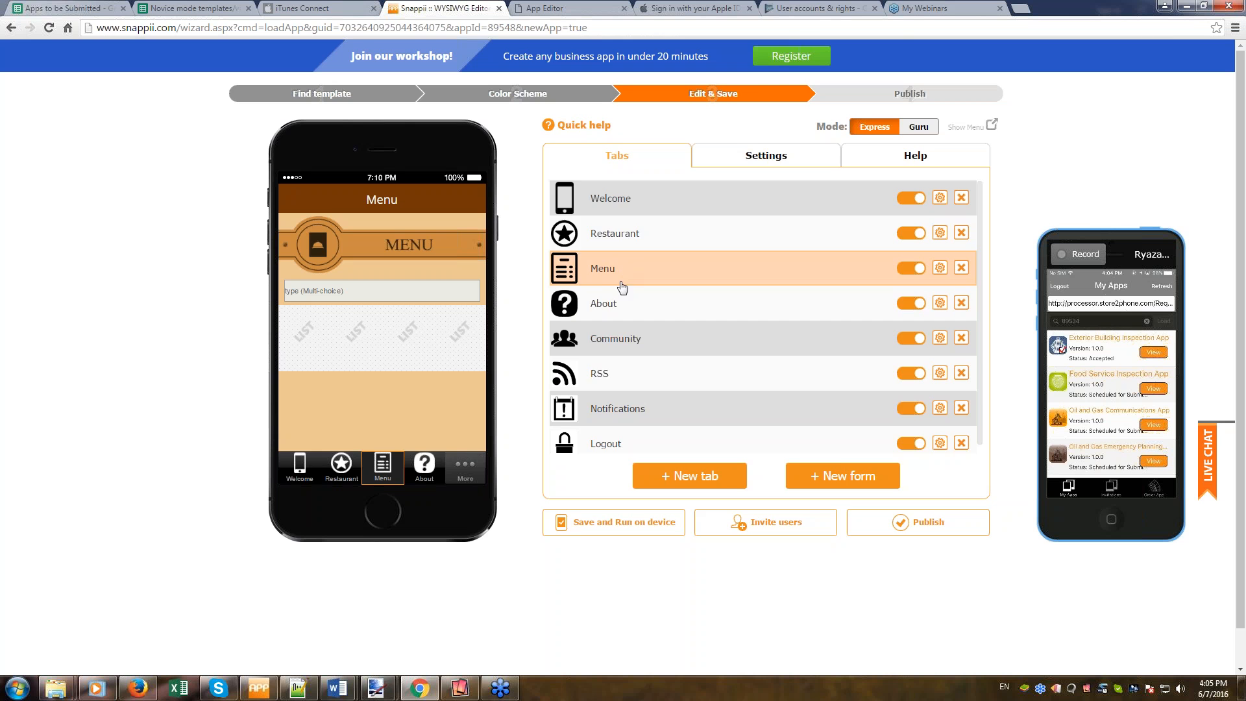
{"action": "left_click_drag", "start_coordinate": [620, 284], "coordinate": [642, 244]}
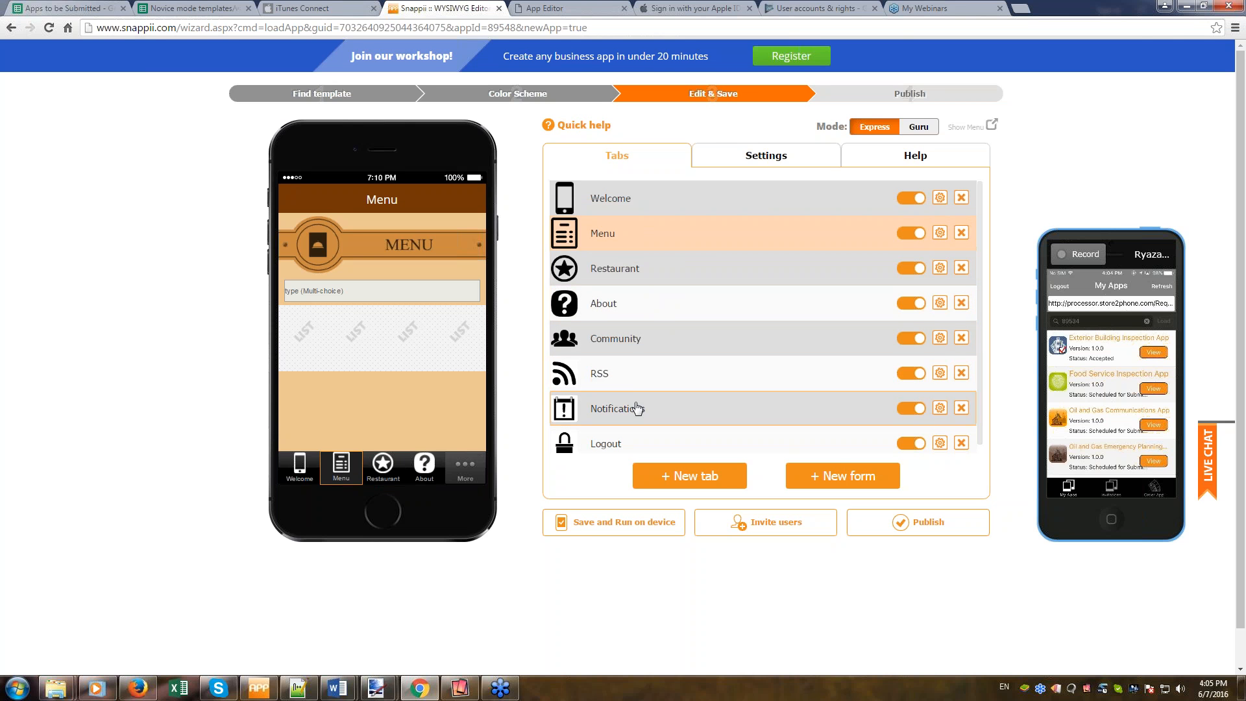
{"action": "left_click_drag", "start_coordinate": [617, 387], "coordinate": [623, 338]}
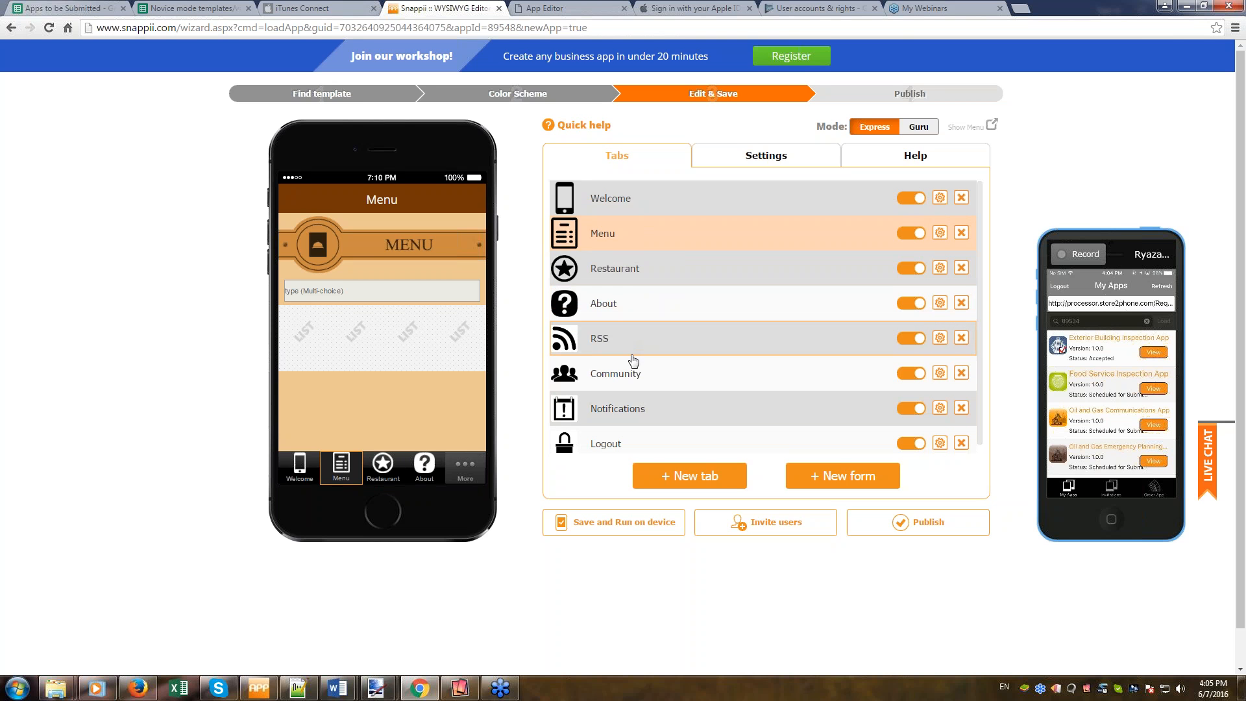
{"action": "left_click", "coordinate": [301, 470]}
{"action": "left_click", "coordinate": [339, 467]}
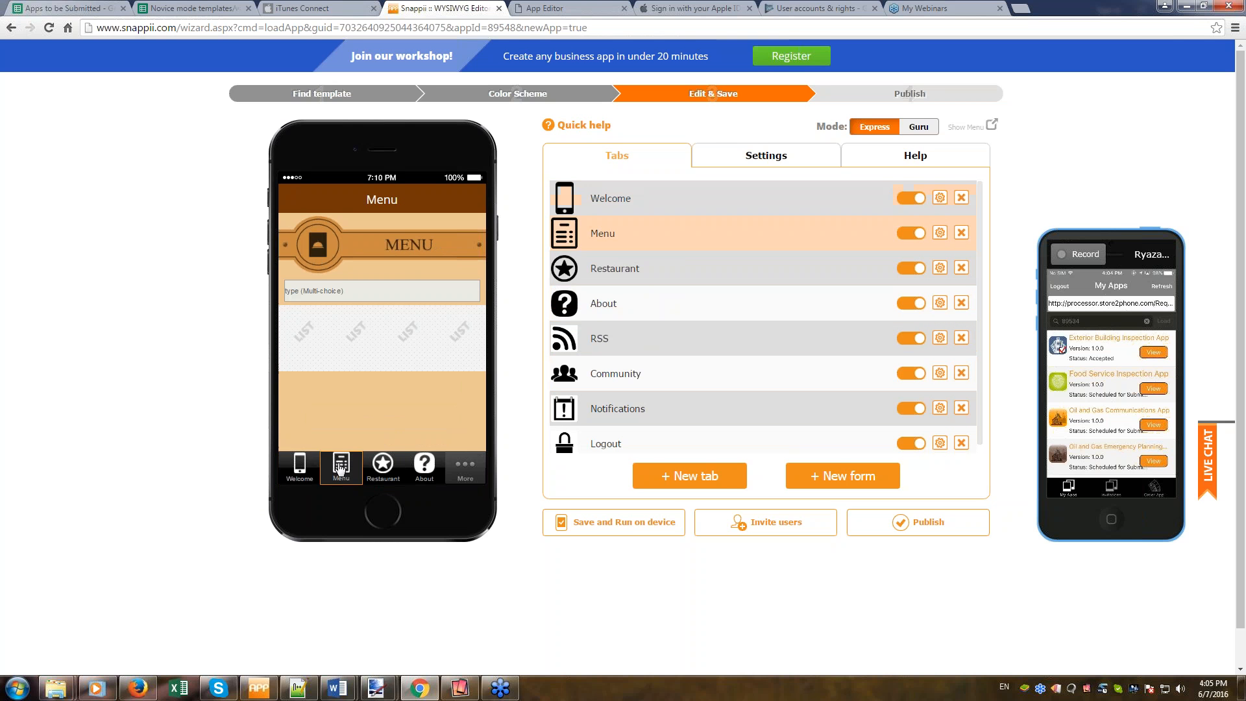
Rename the Menu tab and its screen title to 'Food'
{"action": "left_click", "coordinate": [940, 233]}
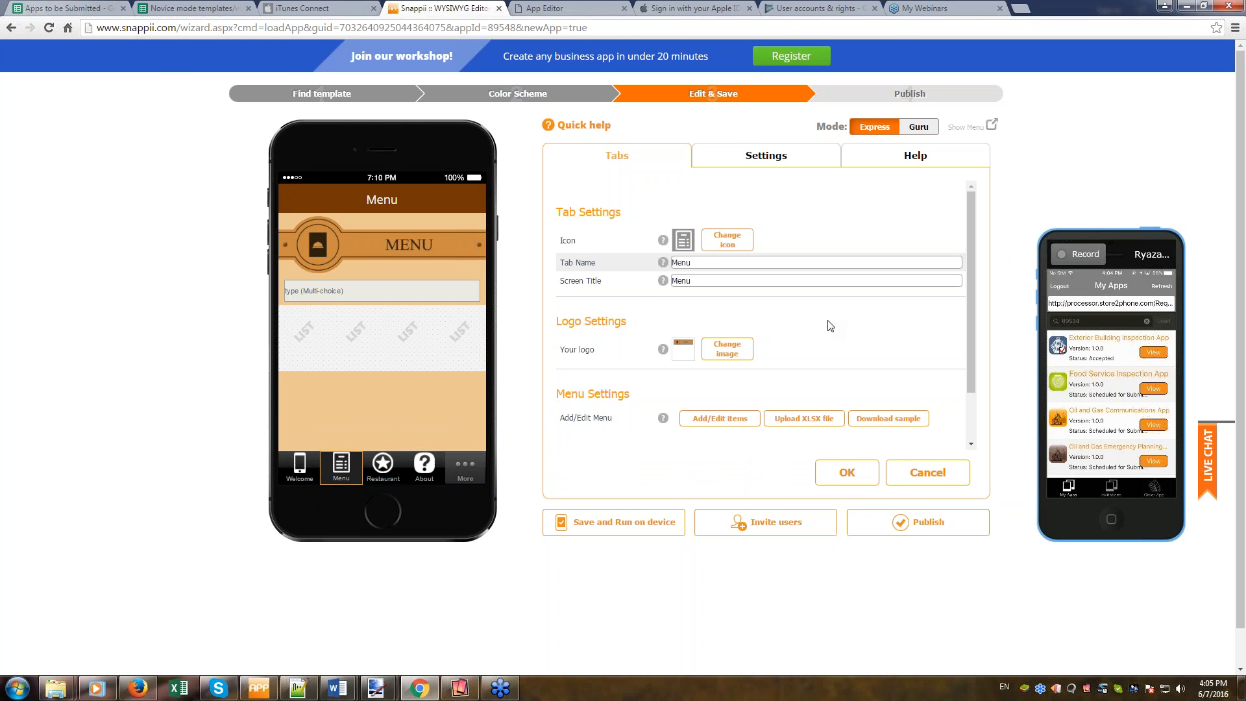
{"action": "double_click", "coordinate": [686, 262]}
{"action": "left_click", "coordinate": [694, 263]}
{"action": "key", "text": "ctrl+a"}
{"action": "type", "text": "Food"}
{"action": "key", "text": "ctrl+a"}
{"action": "key", "text": "ctrl+c"}
{"action": "key", "text": "Tab"}
{"action": "key", "text": "ctrl+v"}
Give the tab a list-style icon from the General icon collection
{"action": "left_click", "coordinate": [734, 243]}
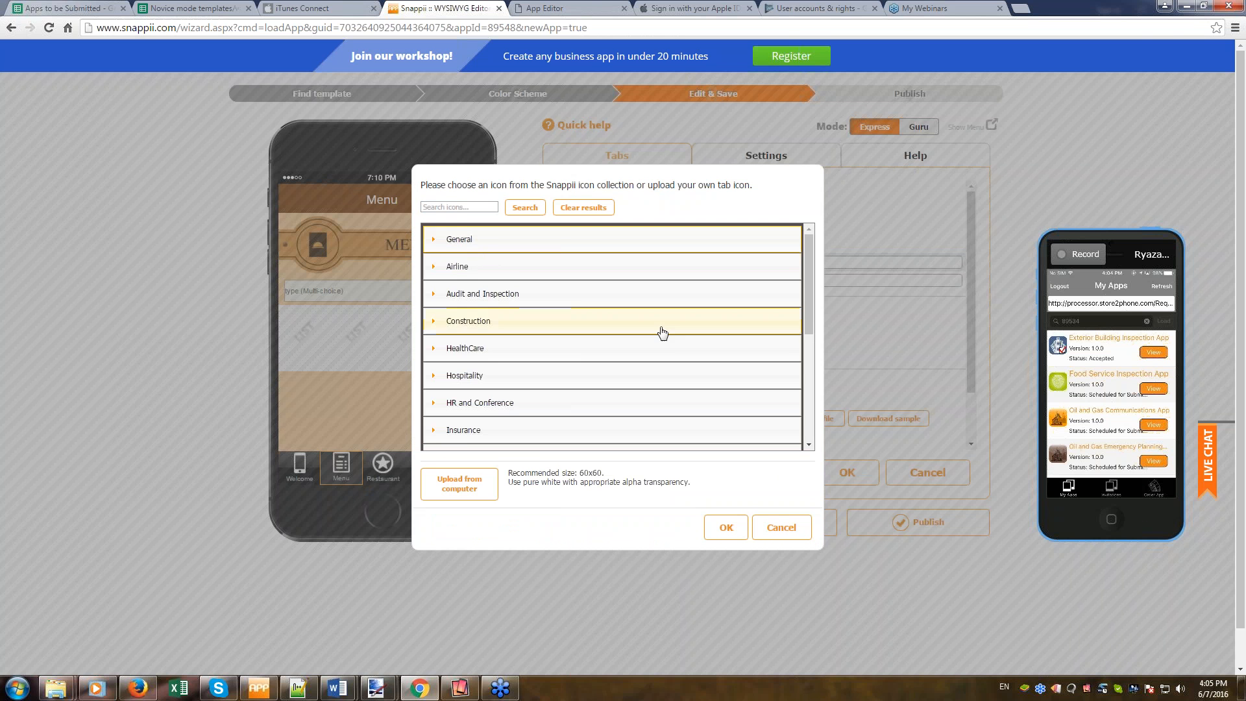
{"action": "left_click", "coordinate": [483, 240]}
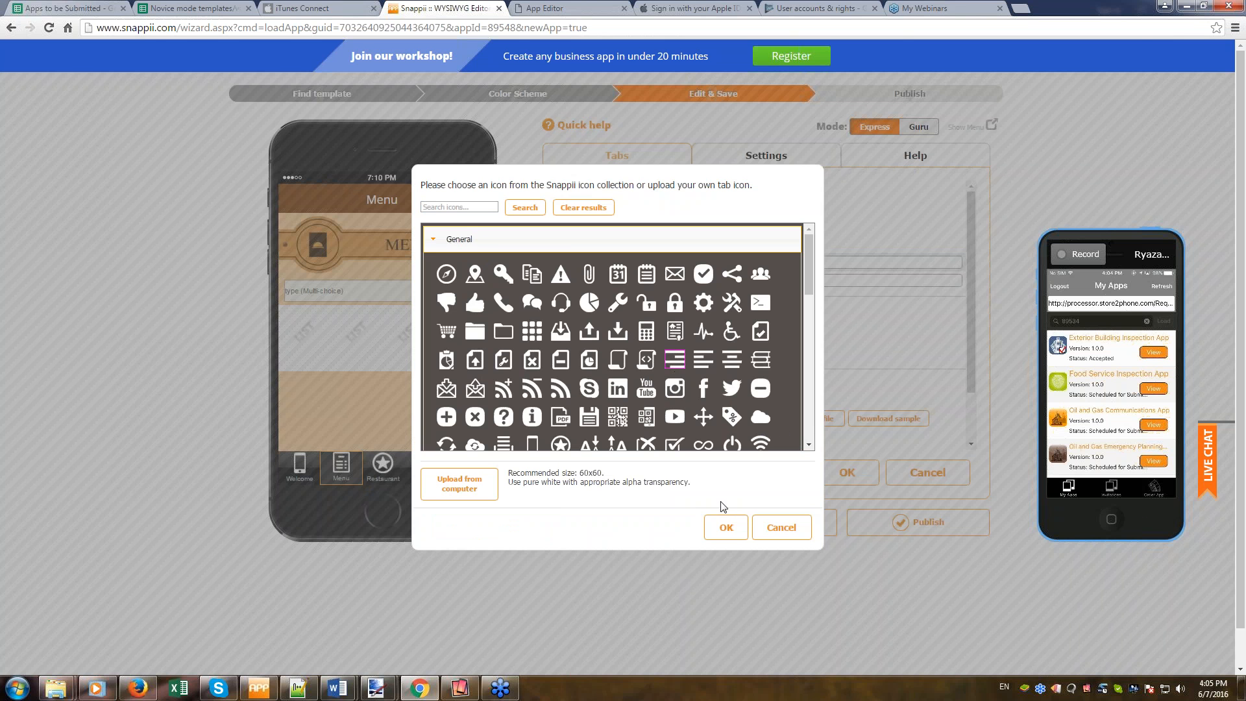
{"action": "left_click", "coordinate": [726, 527]}
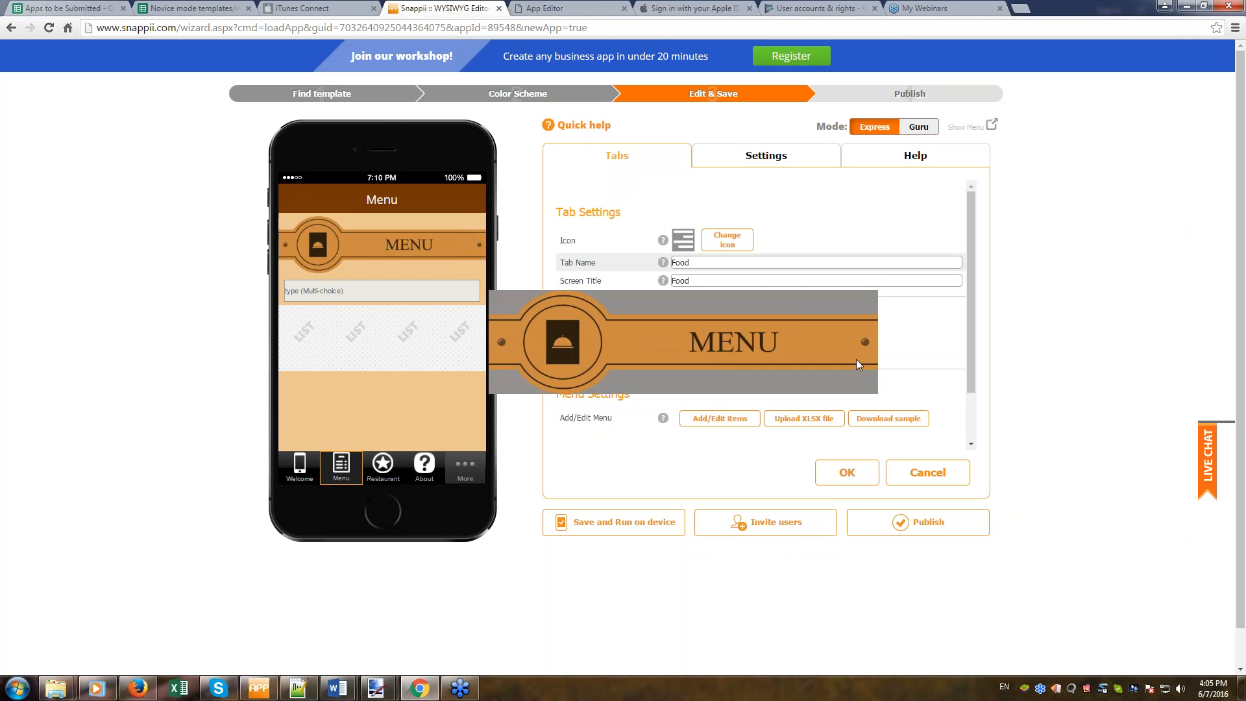
Upload snappii.jpg as the Food tab's logo and save the tab settings
{"action": "left_click", "coordinate": [728, 351]}
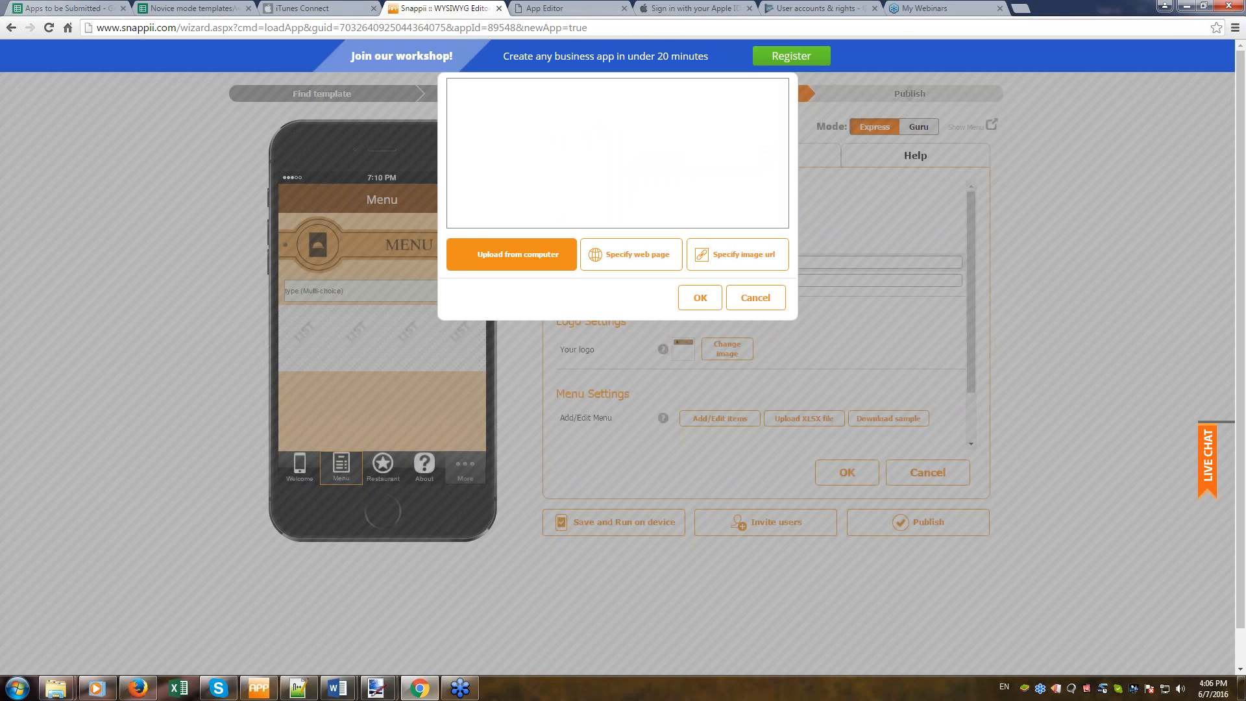
{"action": "left_click", "coordinate": [511, 253]}
{"action": "type", "text": "snapp"}
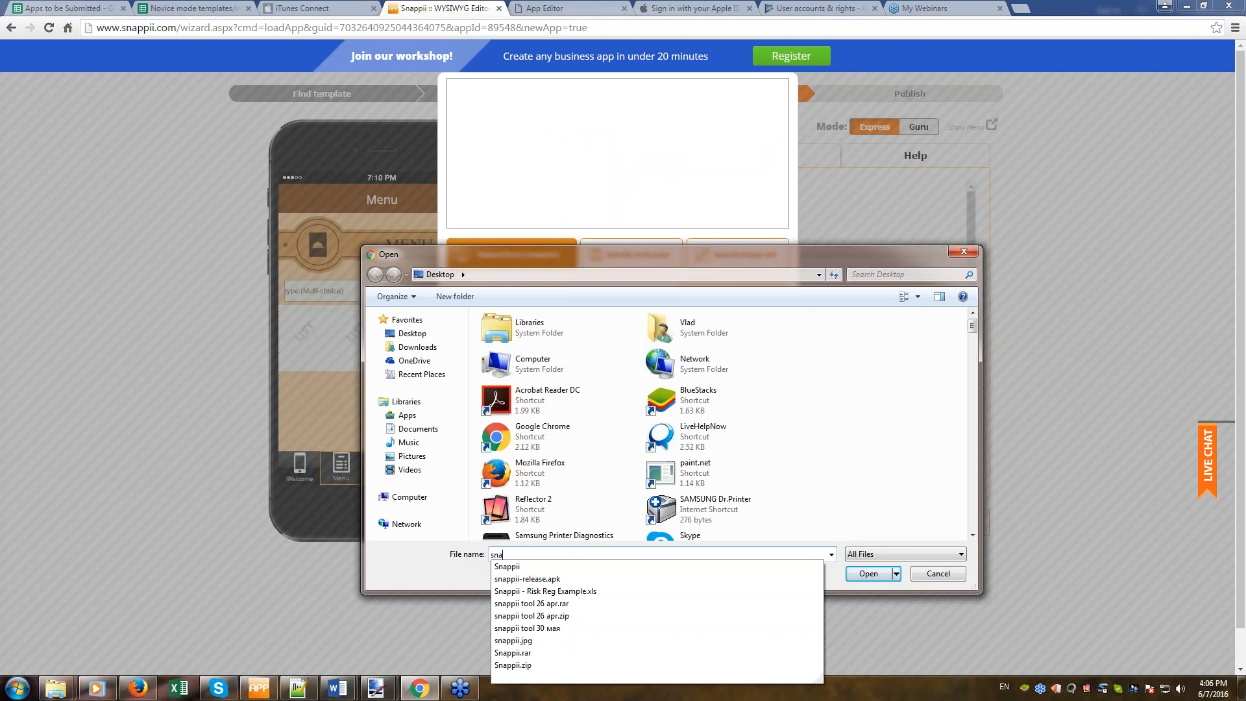
{"action": "key", "text": "Down"}
{"action": "key", "text": "Down"}
{"action": "key", "text": "Down"}
{"action": "key", "text": "Down"}
{"action": "key", "text": "Down"}
{"action": "key", "text": "Down"}
{"action": "key", "text": "Down"}
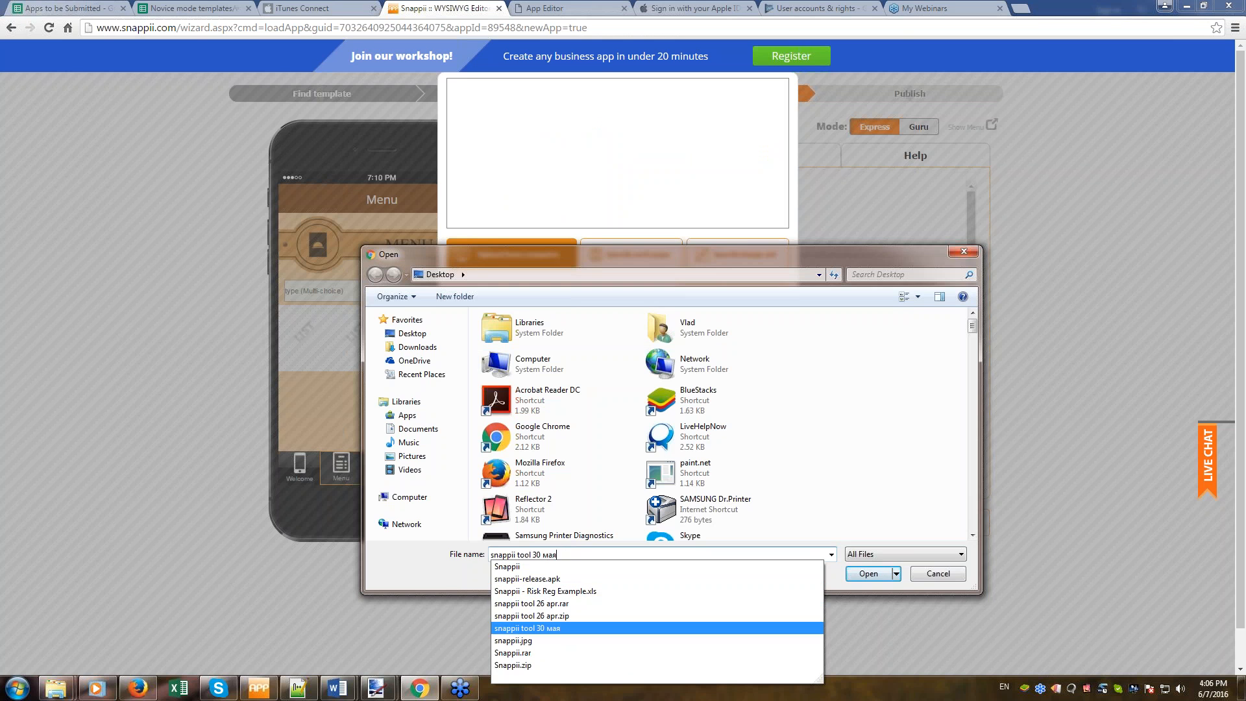
{"action": "key", "text": "Return"}
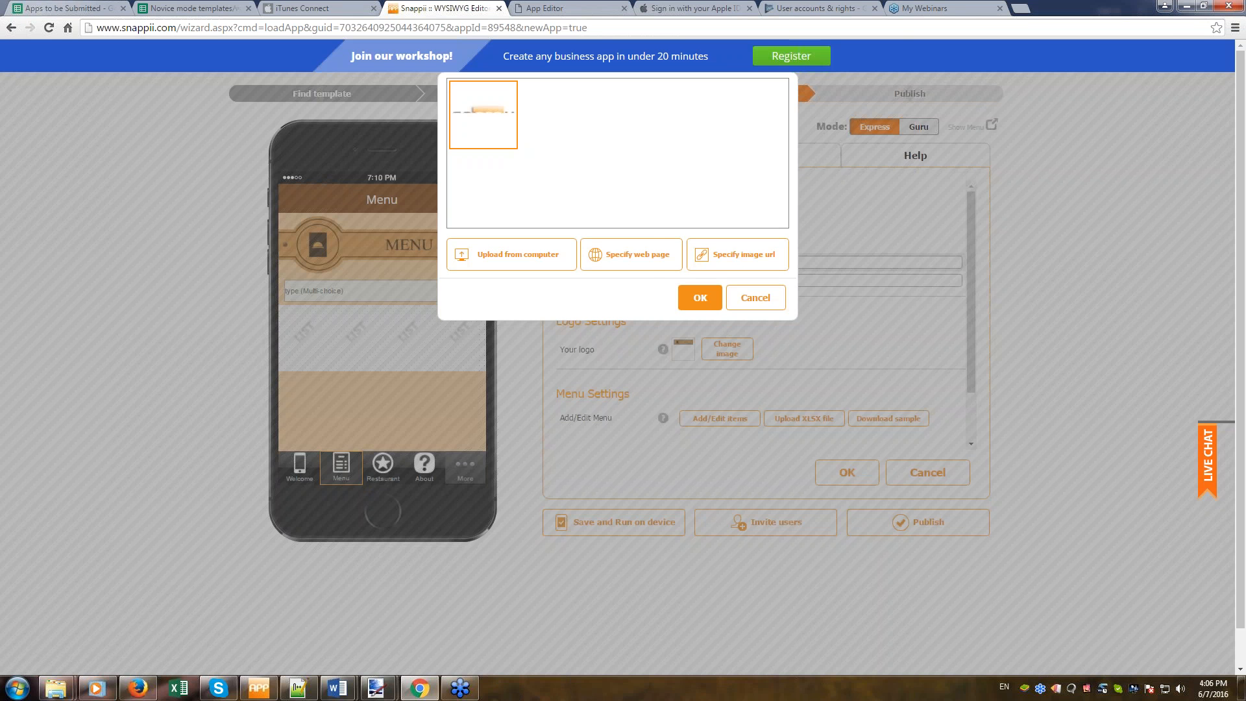
{"action": "left_click", "coordinate": [700, 298]}
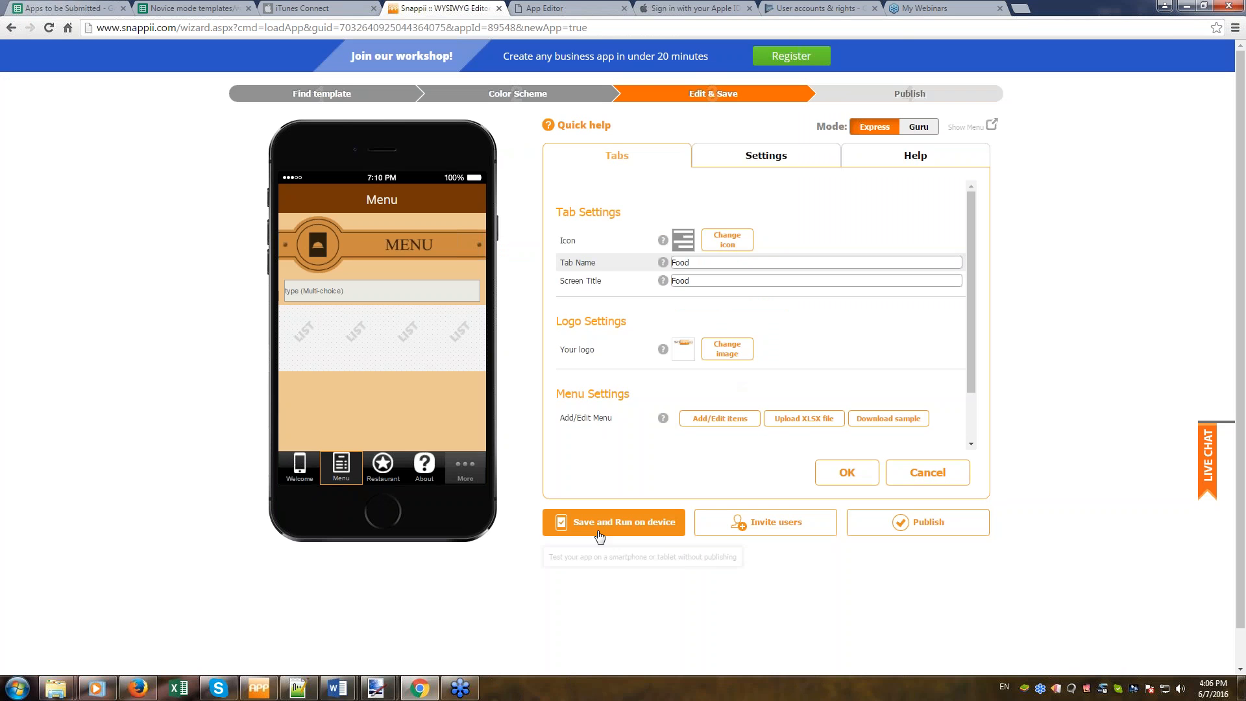
{"action": "scroll", "coordinate": [895, 364], "scroll_direction": "down", "scroll_amount": 1}
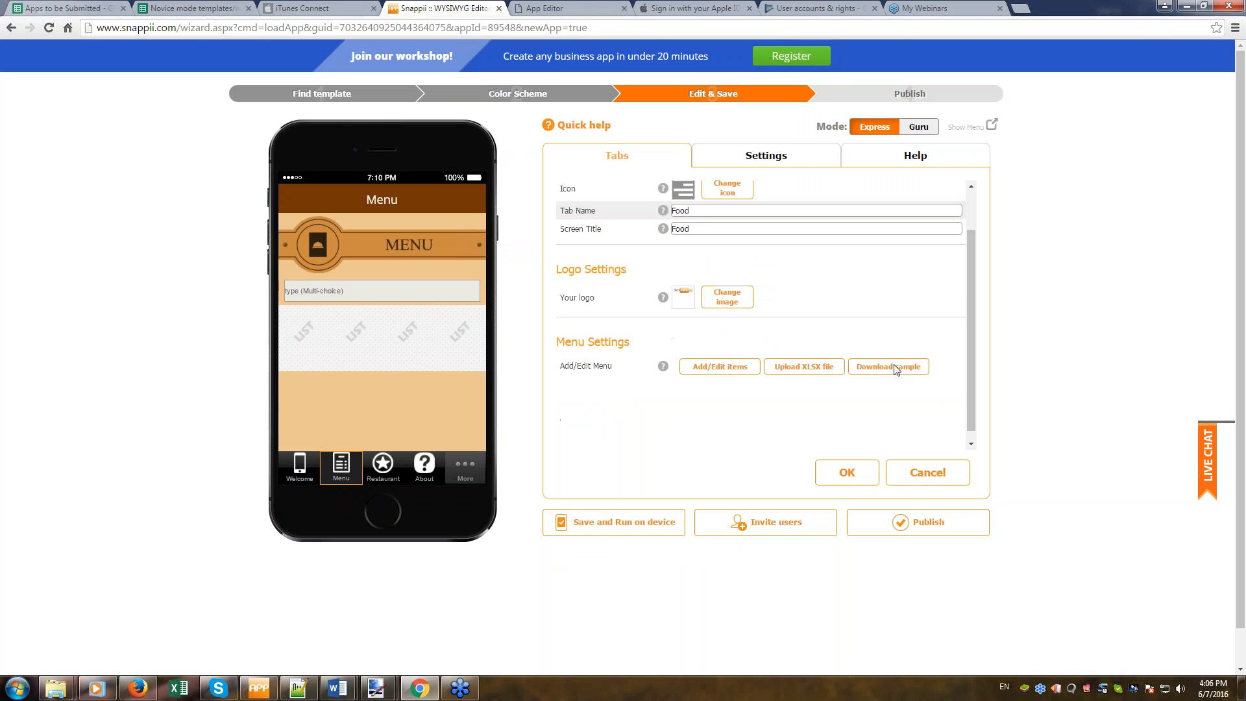
{"action": "left_click", "coordinate": [866, 478]}
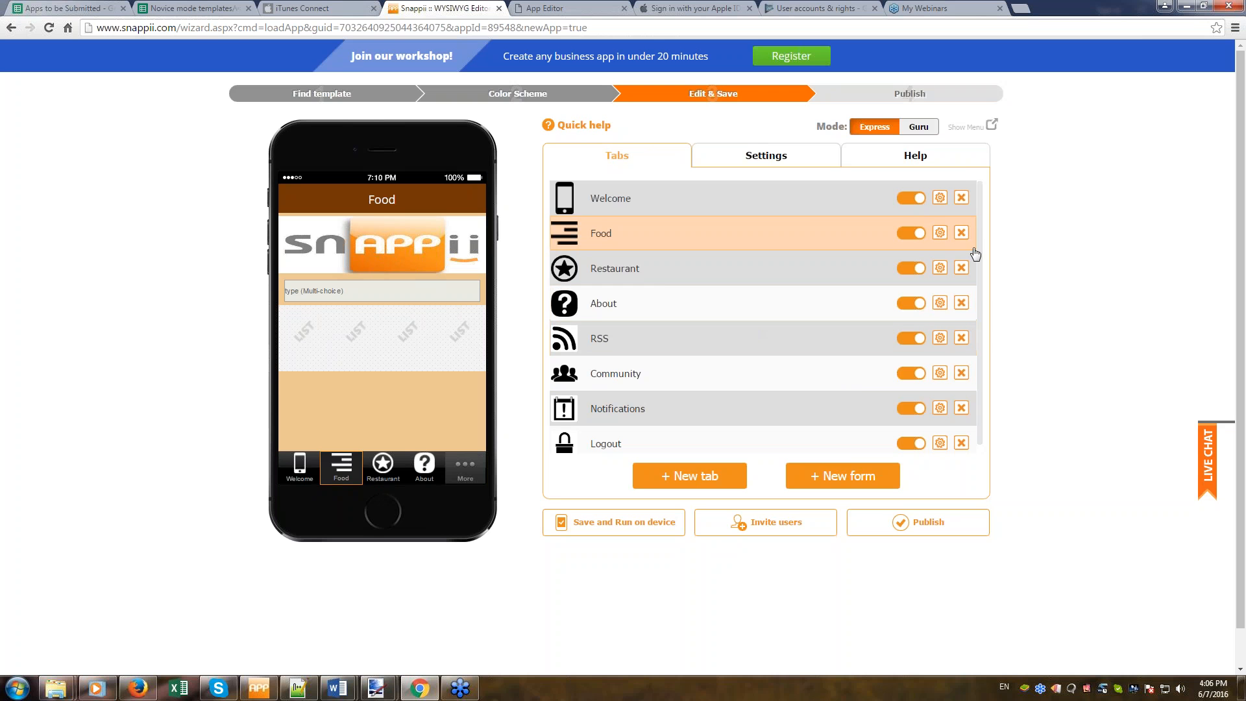
Open the Food tab's Menu Settings and launch the Add/Edit items editor
{"action": "left_click", "coordinate": [939, 232]}
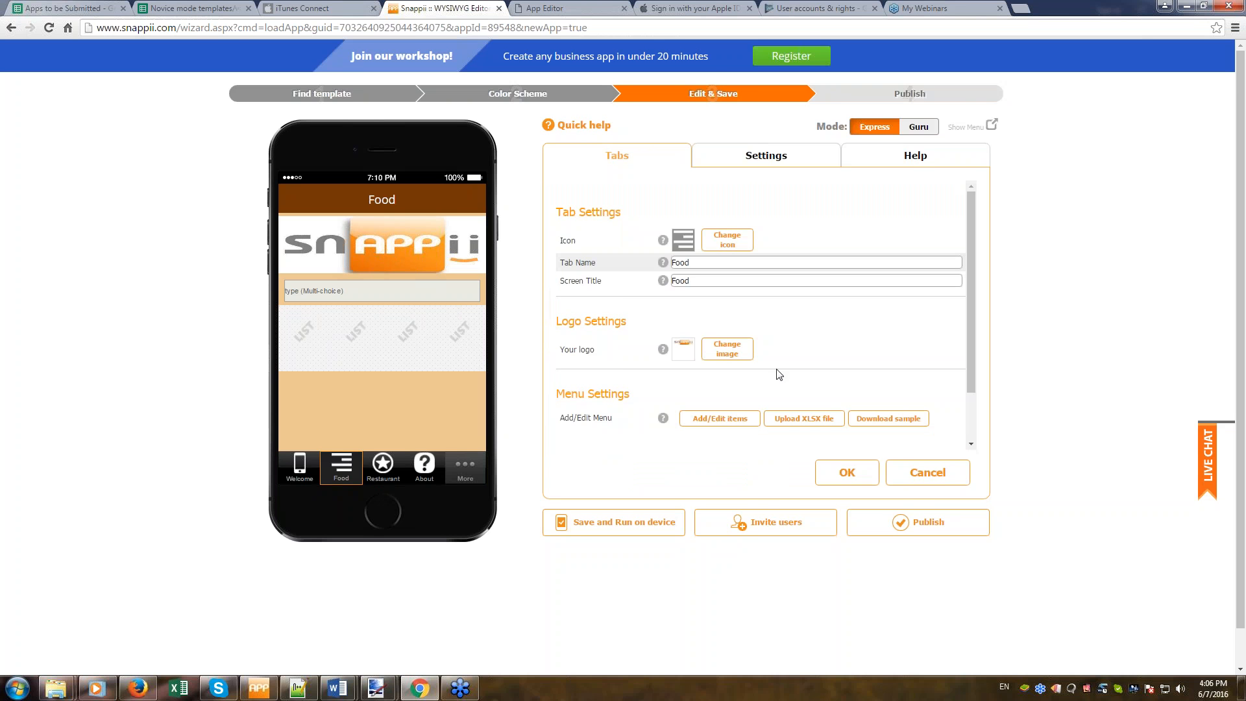
{"action": "scroll", "coordinate": [800, 370], "scroll_direction": "down", "scroll_amount": 5}
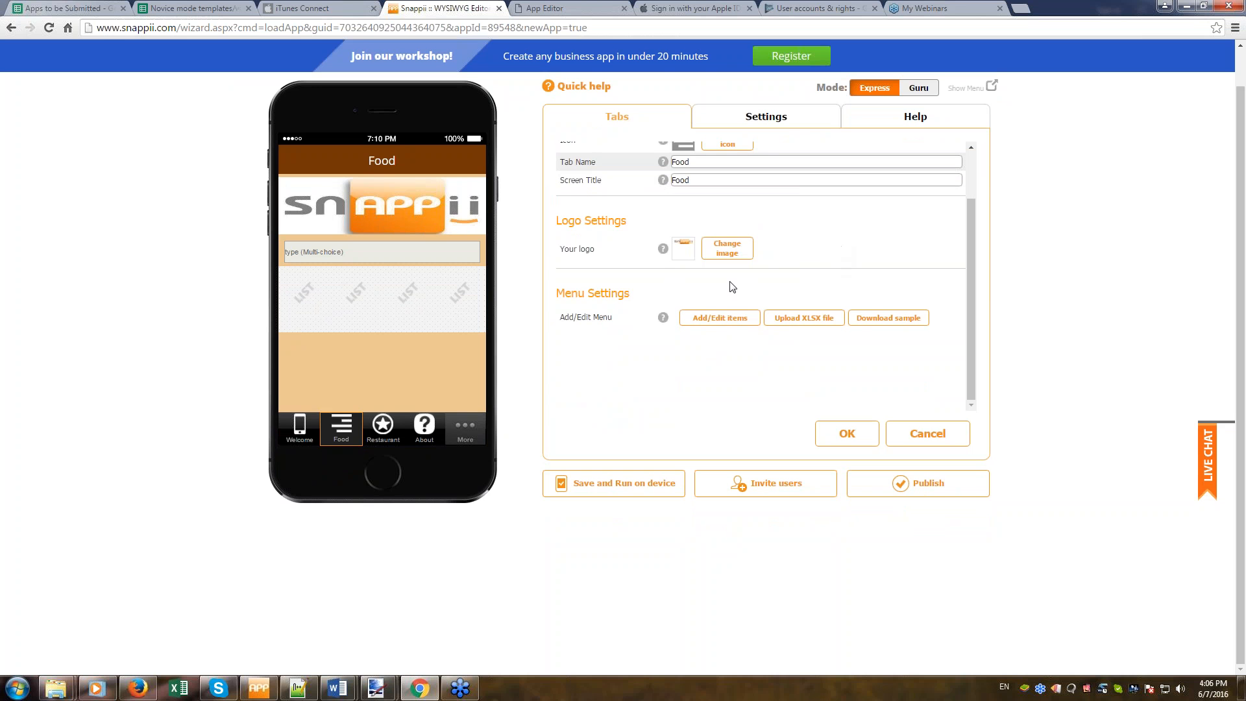
{"action": "mouse_move", "coordinate": [663, 251]}
{"action": "mouse_move", "coordinate": [663, 325]}
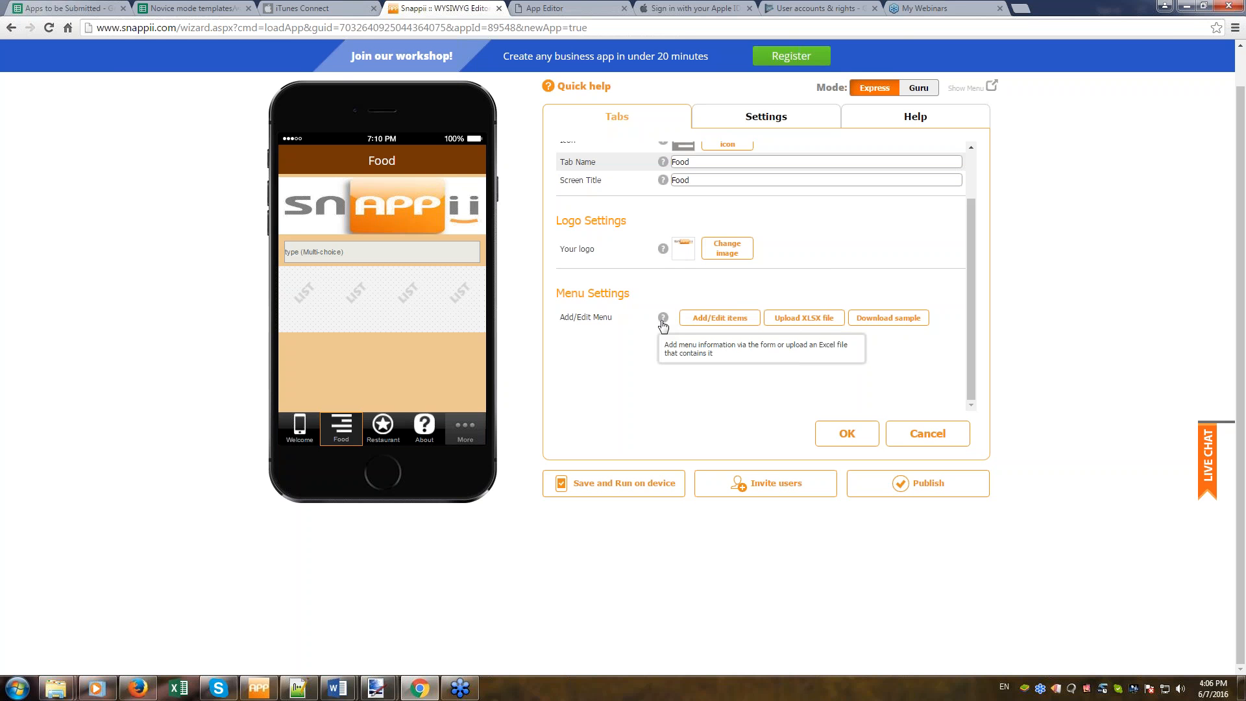
{"action": "left_click", "coordinate": [711, 320]}
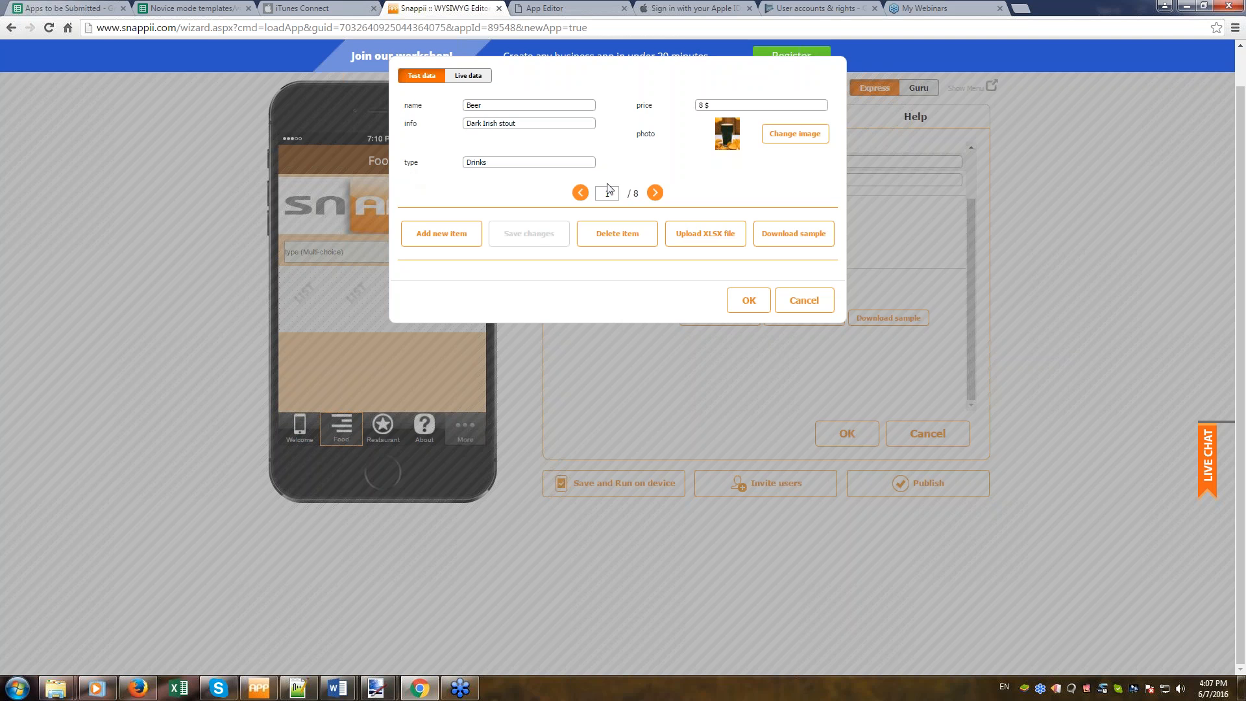
Add a new menu item 'Ice Cream' with info 'StrawberryDessert' and price $5
{"action": "left_click", "coordinate": [654, 193]}
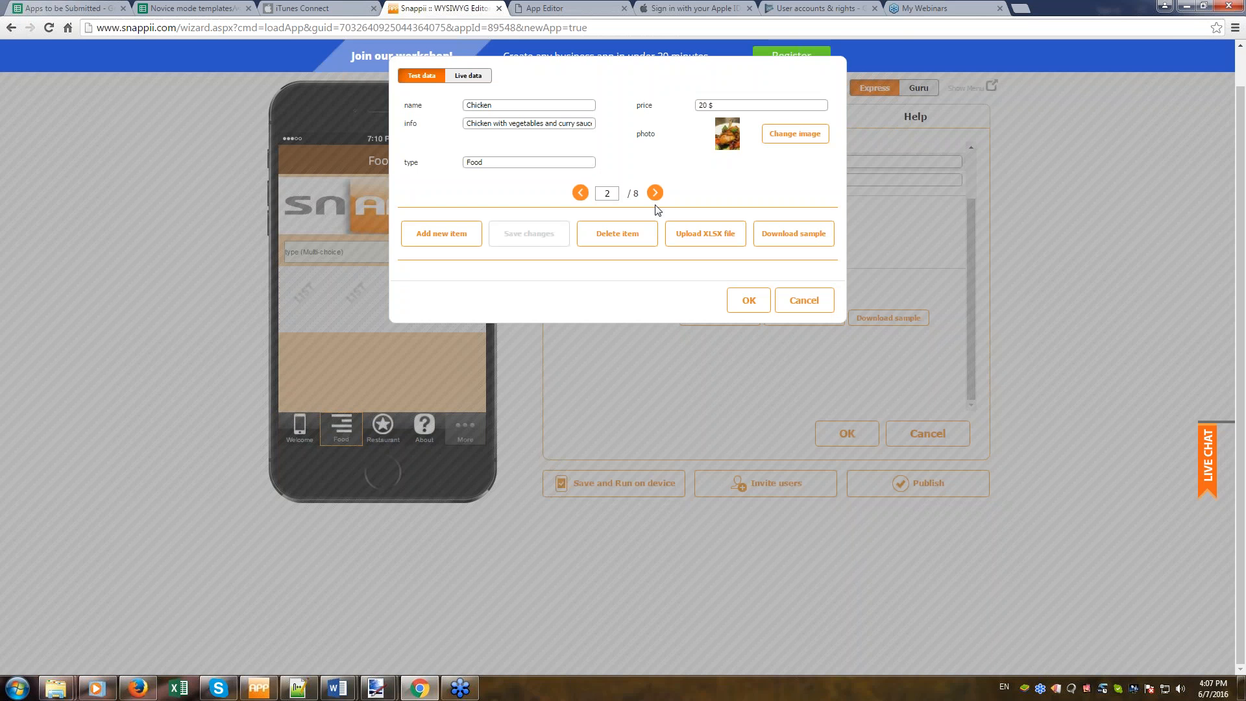
{"action": "left_click", "coordinate": [655, 193]}
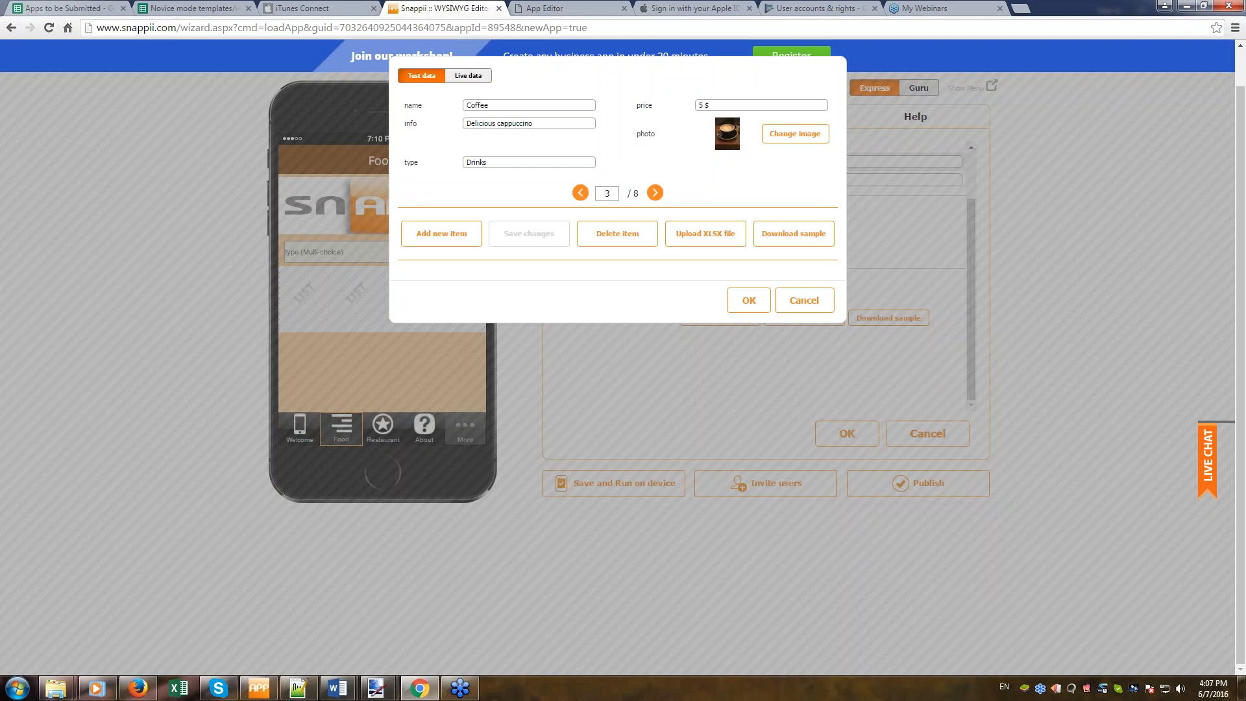
{"action": "left_click", "coordinate": [655, 193]}
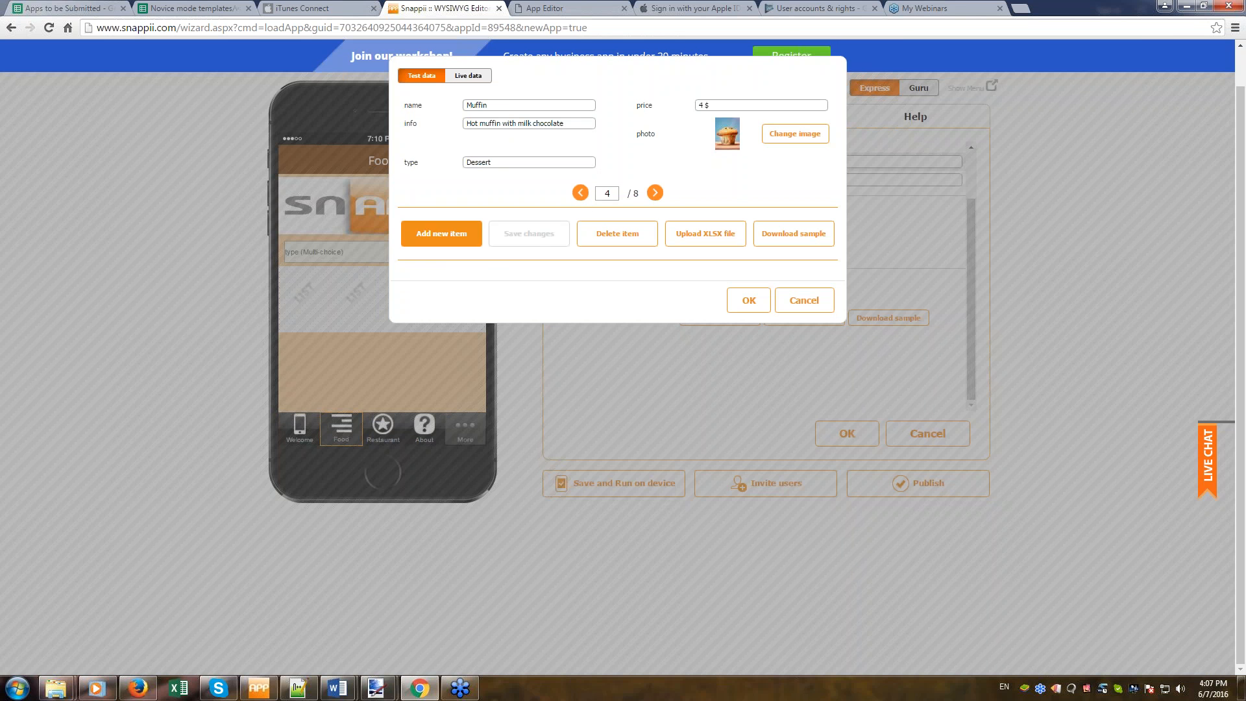
{"action": "left_click", "coordinate": [441, 233]}
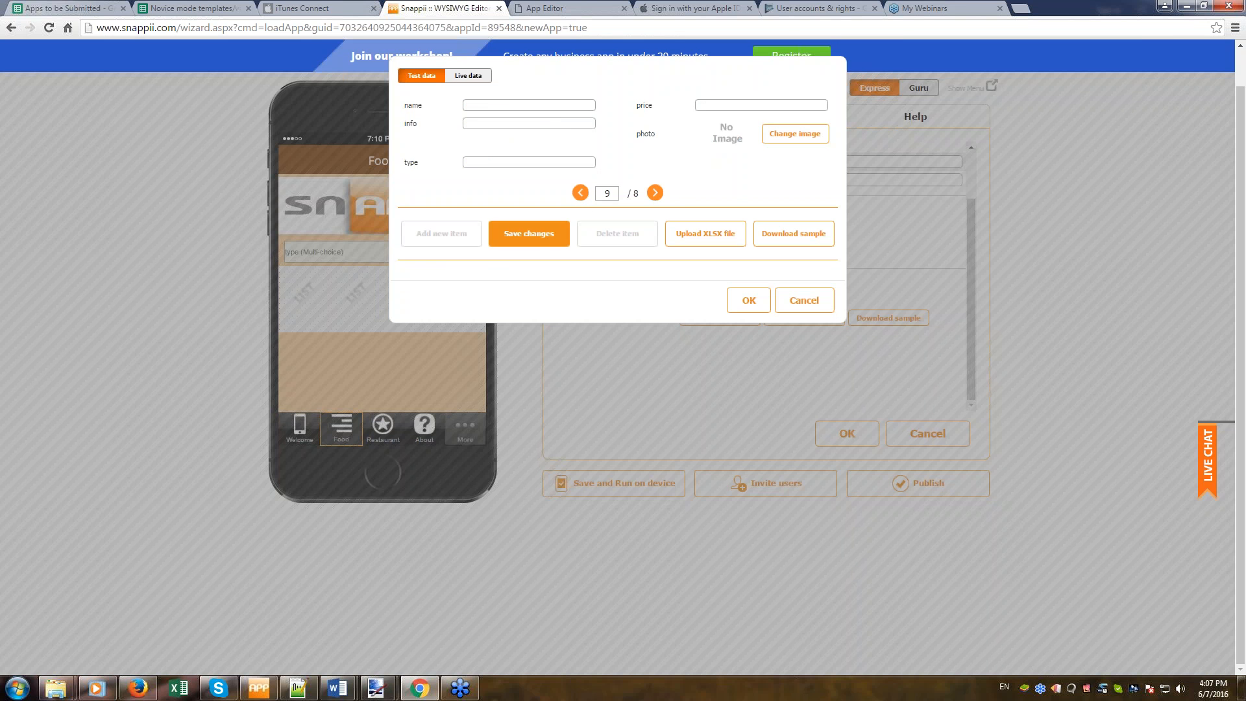
{"action": "left_click", "coordinate": [485, 103]}
{"action": "type", "text": "Ice Cream"}
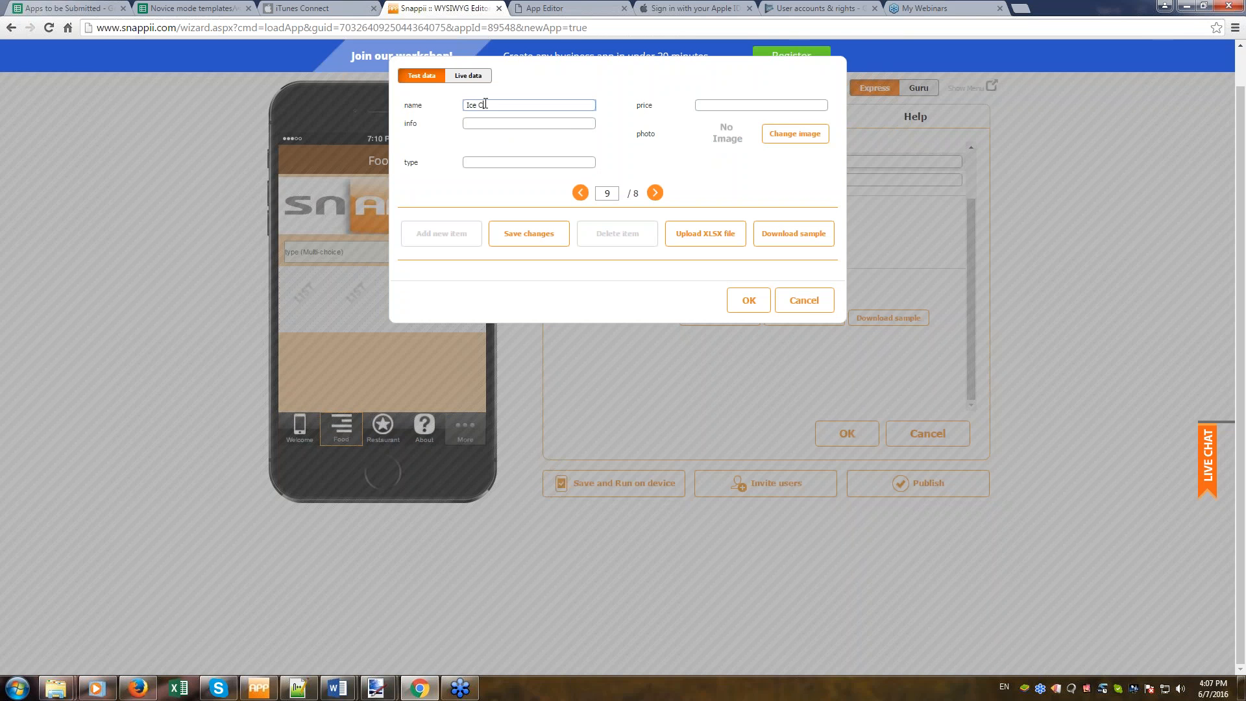
{"action": "left_click", "coordinate": [486, 124]}
{"action": "type", "text": "Straw"}
{"action": "type", "text": "berry"}
{"action": "type", "text": "Dessert"}
{"action": "type", "text": "$5"}
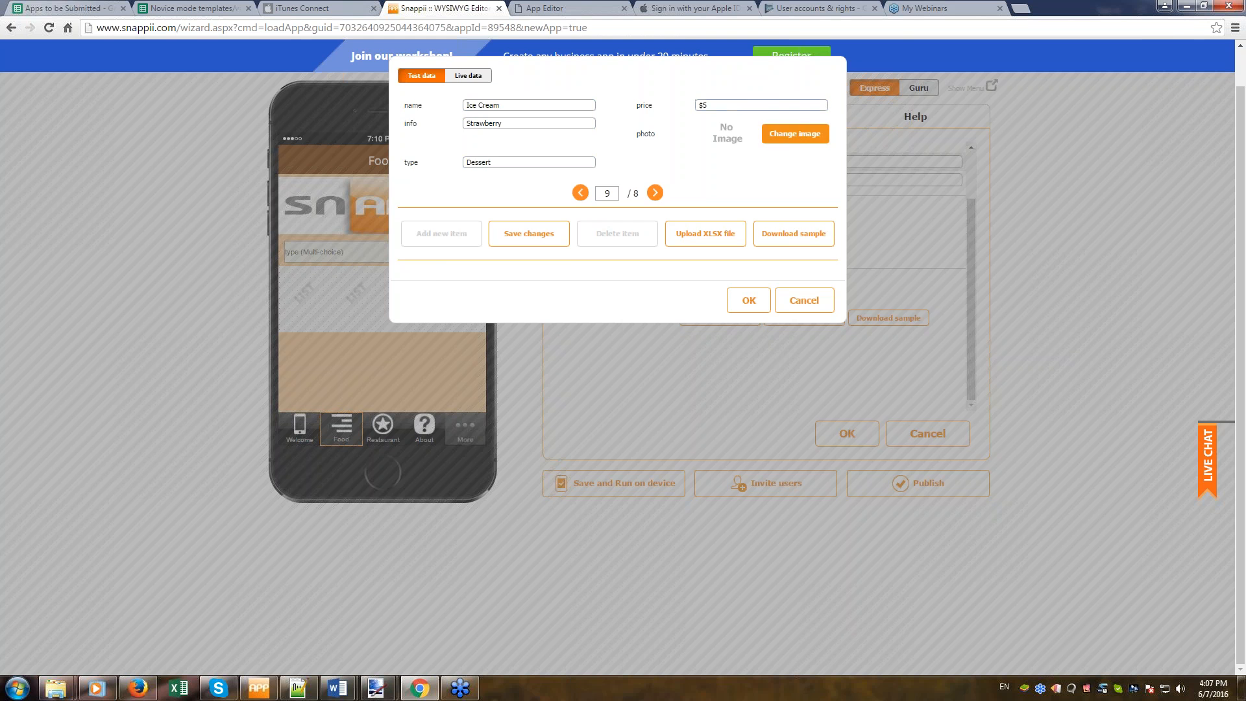
Attach ice cream.jpg as the item's photo, save it and close the items editor
{"action": "left_click", "coordinate": [794, 133]}
{"action": "left_click", "coordinate": [511, 255]}
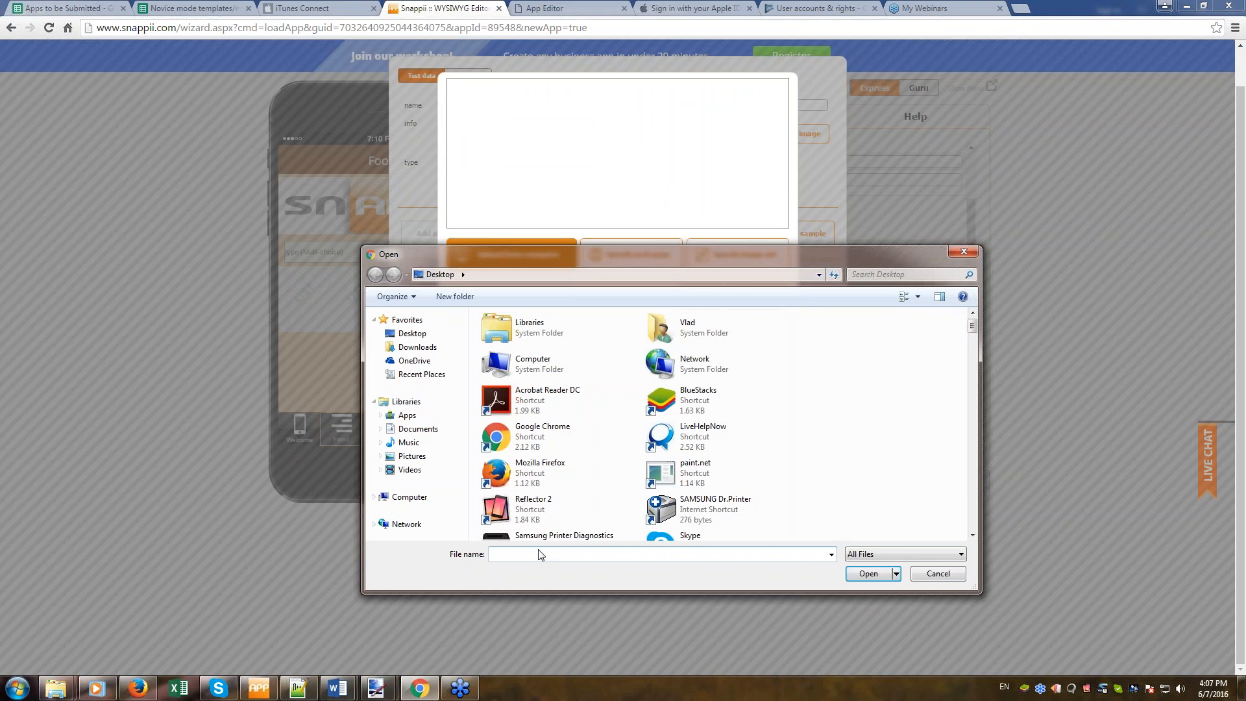
{"action": "type", "text": "ice"}
{"action": "key", "text": "Down"}
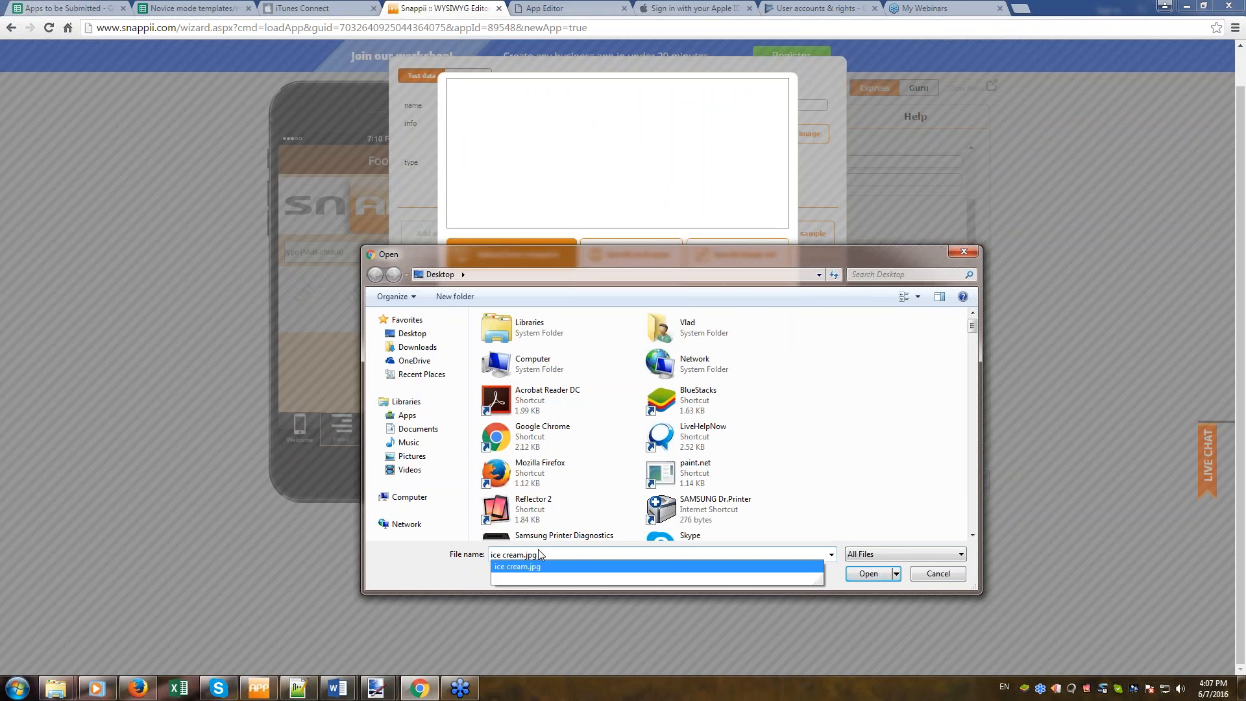
{"action": "key", "text": "Return"}
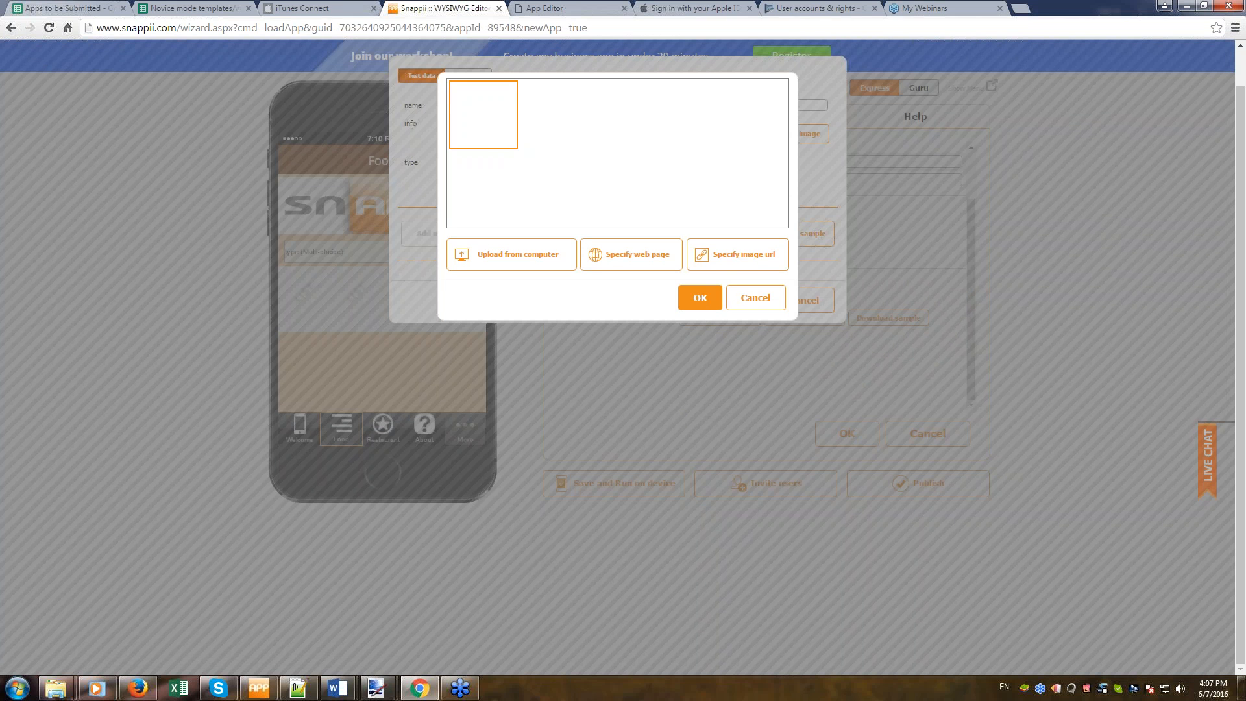
{"action": "left_click", "coordinate": [700, 298]}
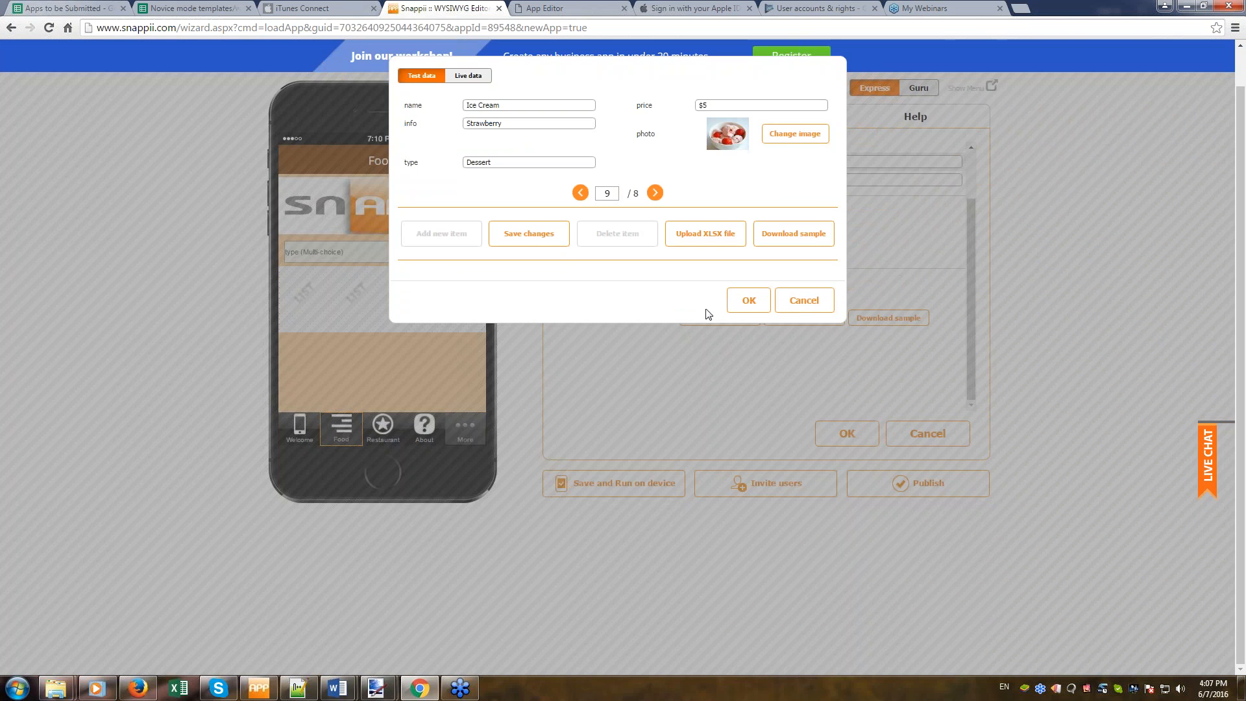
{"action": "left_click", "coordinate": [523, 242]}
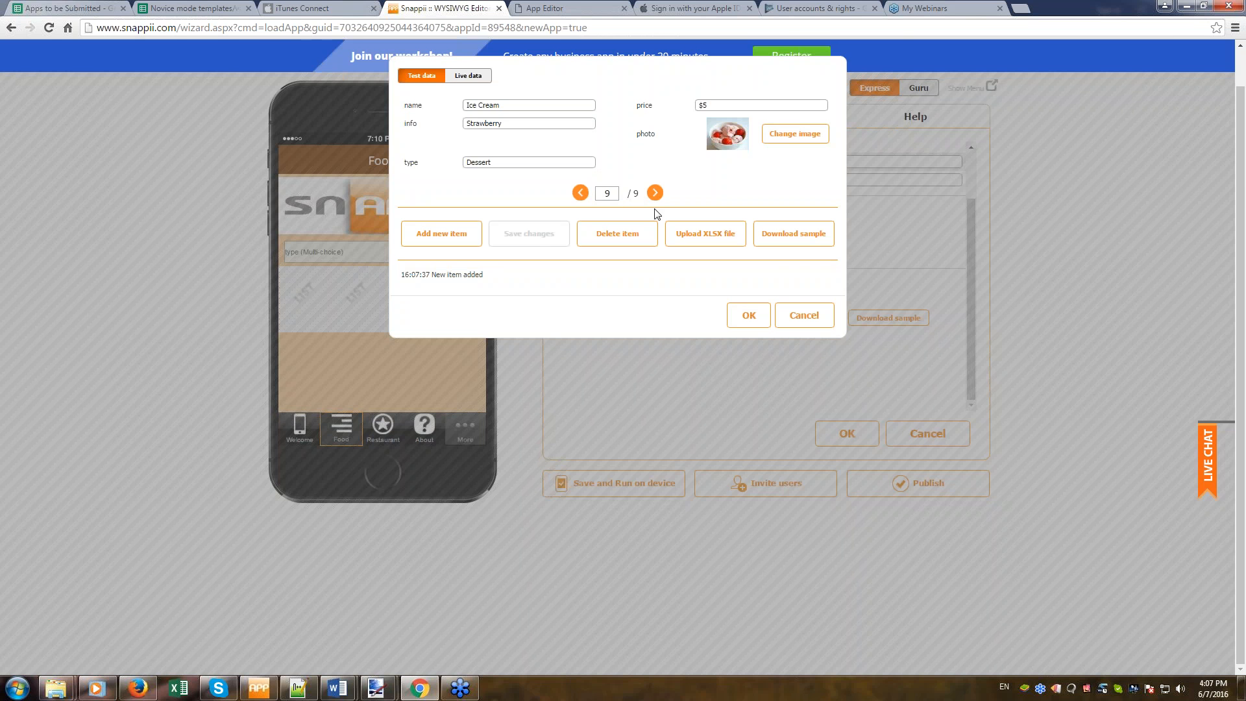
{"action": "left_click", "coordinate": [745, 323]}
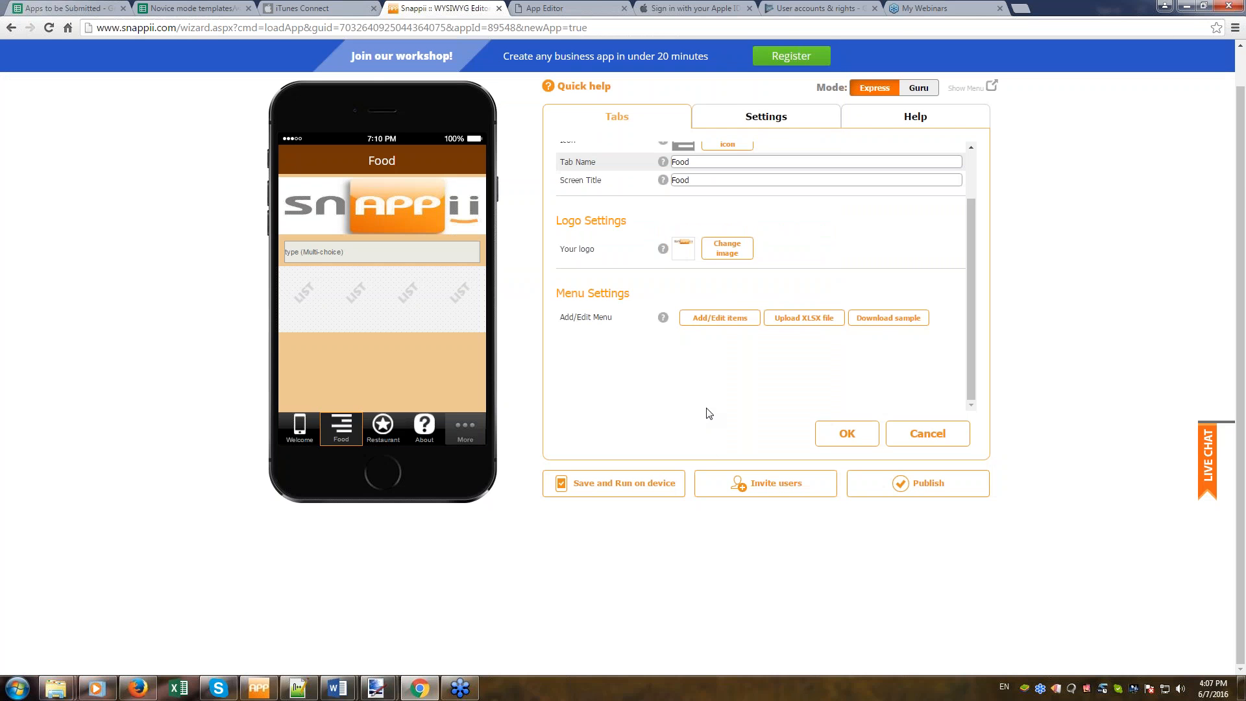
Save the app as 'Restaurant App' for device preview, then minimise Chrome to show the Word notes
{"action": "left_click", "coordinate": [625, 484]}
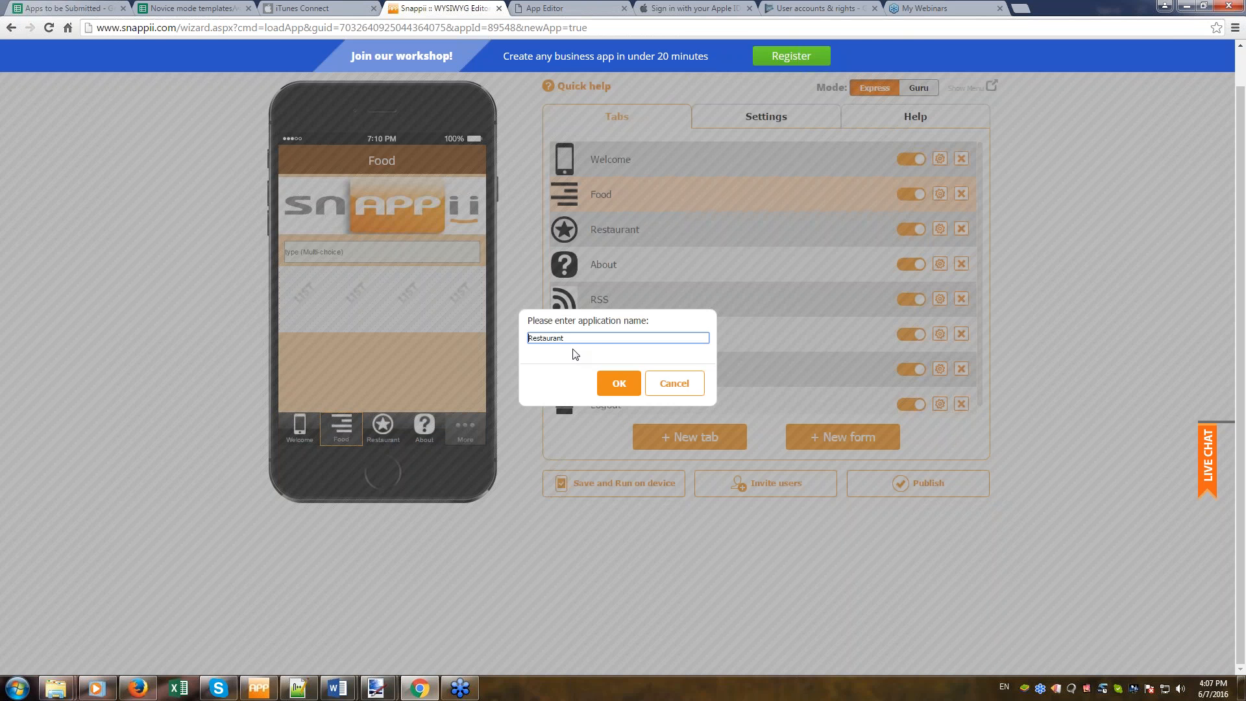
{"action": "type", "text": "App"}
{"action": "key", "text": "Return"}
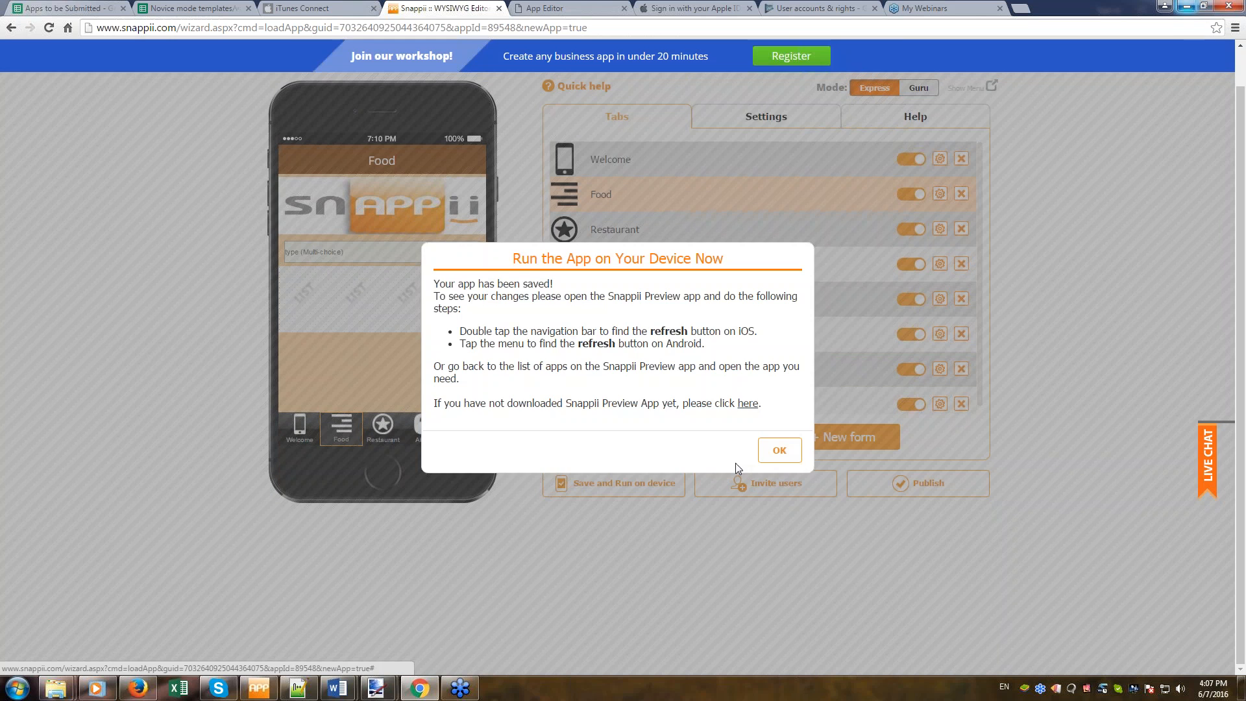
{"action": "left_click", "coordinate": [777, 449]}
{"action": "left_click", "coordinate": [1182, 7]}
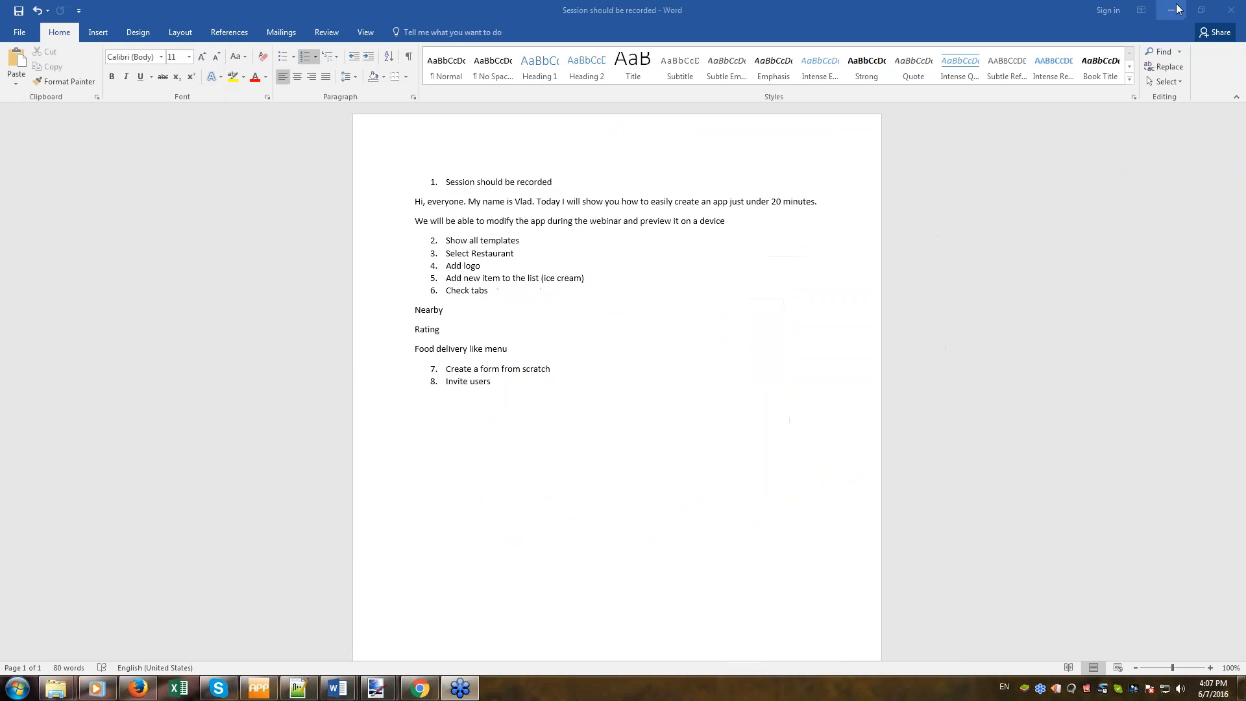
Minimise the Word session notes and restore the Snappii editor in Chrome
{"action": "left_click", "coordinate": [1178, 9]}
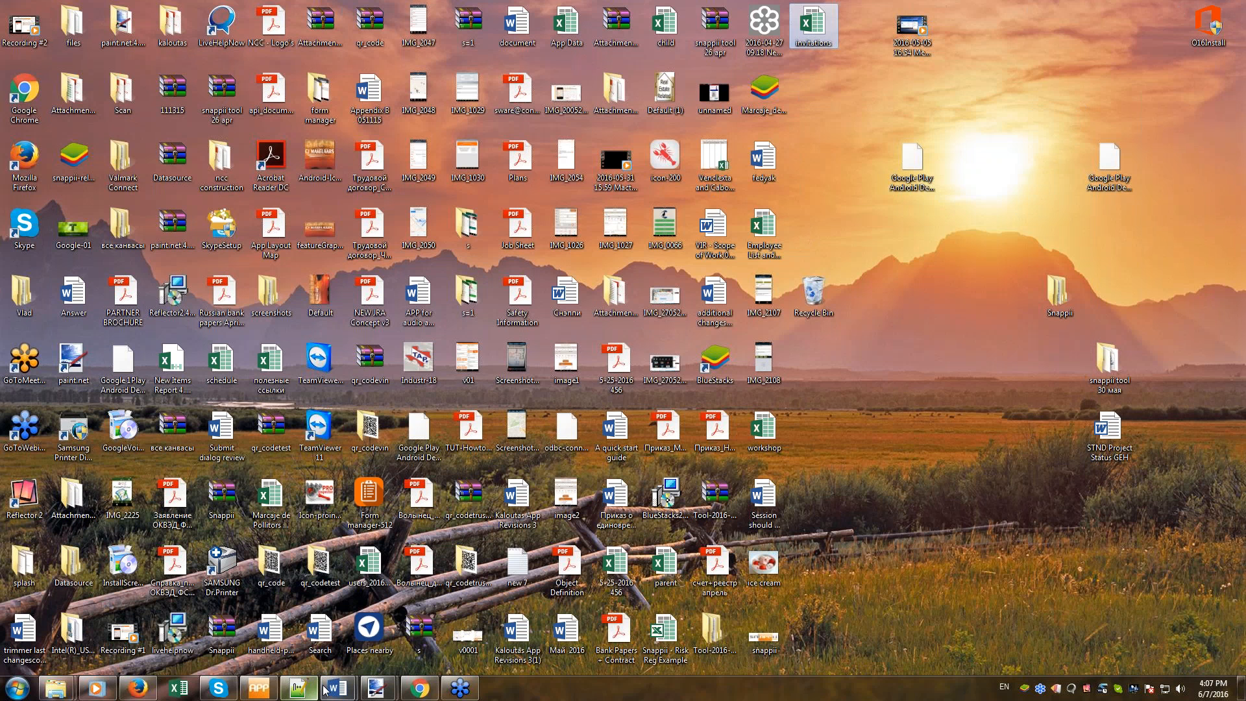
{"action": "left_click", "coordinate": [420, 688]}
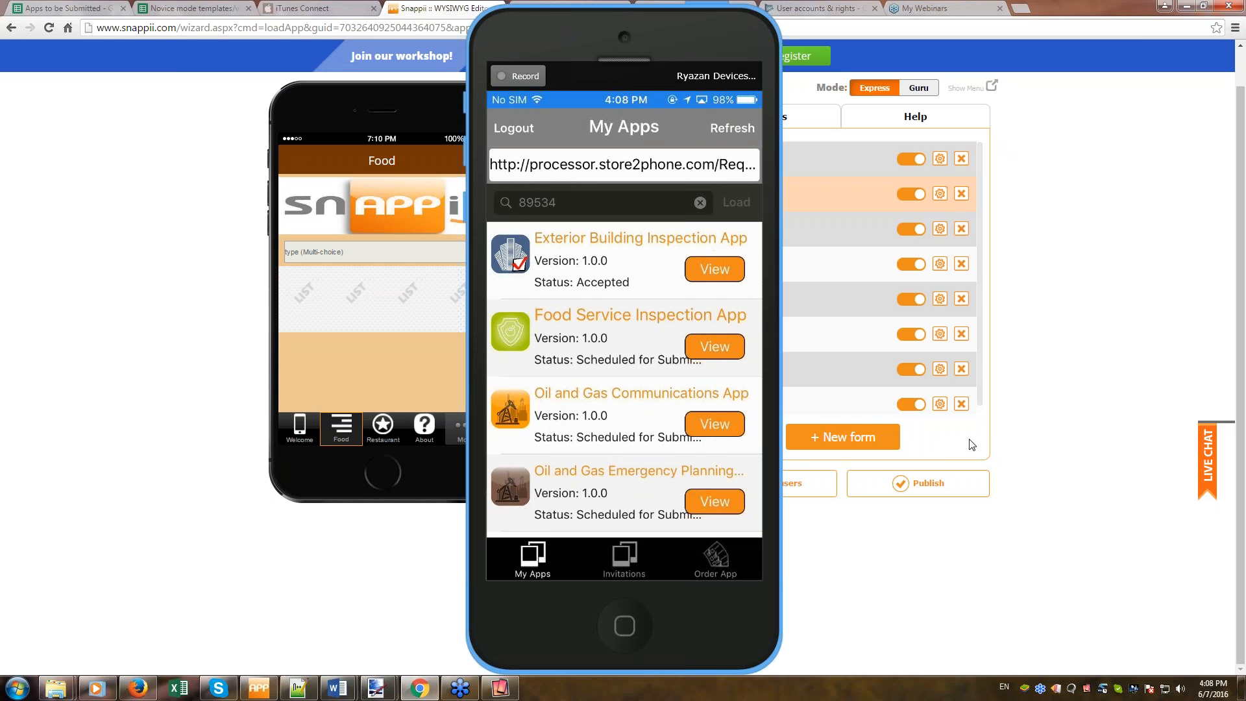
Send the saved app to the mirrored iPhone and enter the account e-mail and password at login
{"action": "left_click_drag", "start_coordinate": [621, 35], "coordinate": [968, 34]}
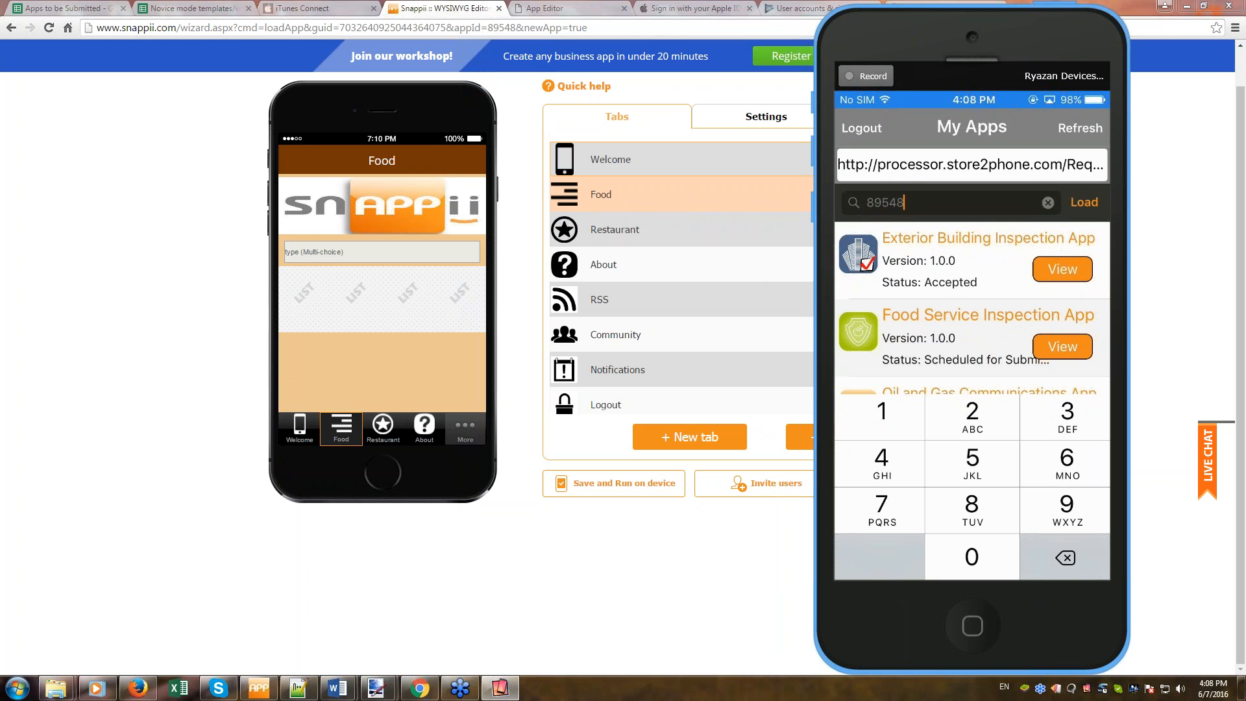
{"action": "left_click", "coordinate": [631, 482]}
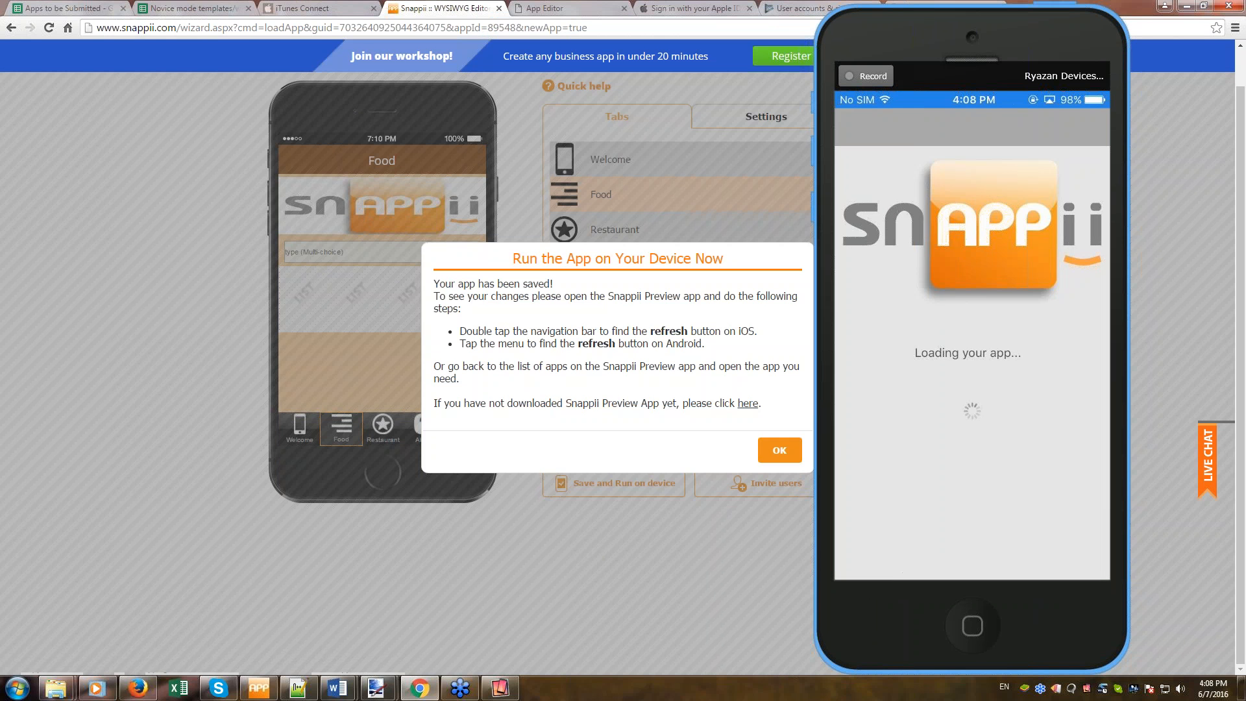
{"action": "left_click", "coordinate": [780, 450]}
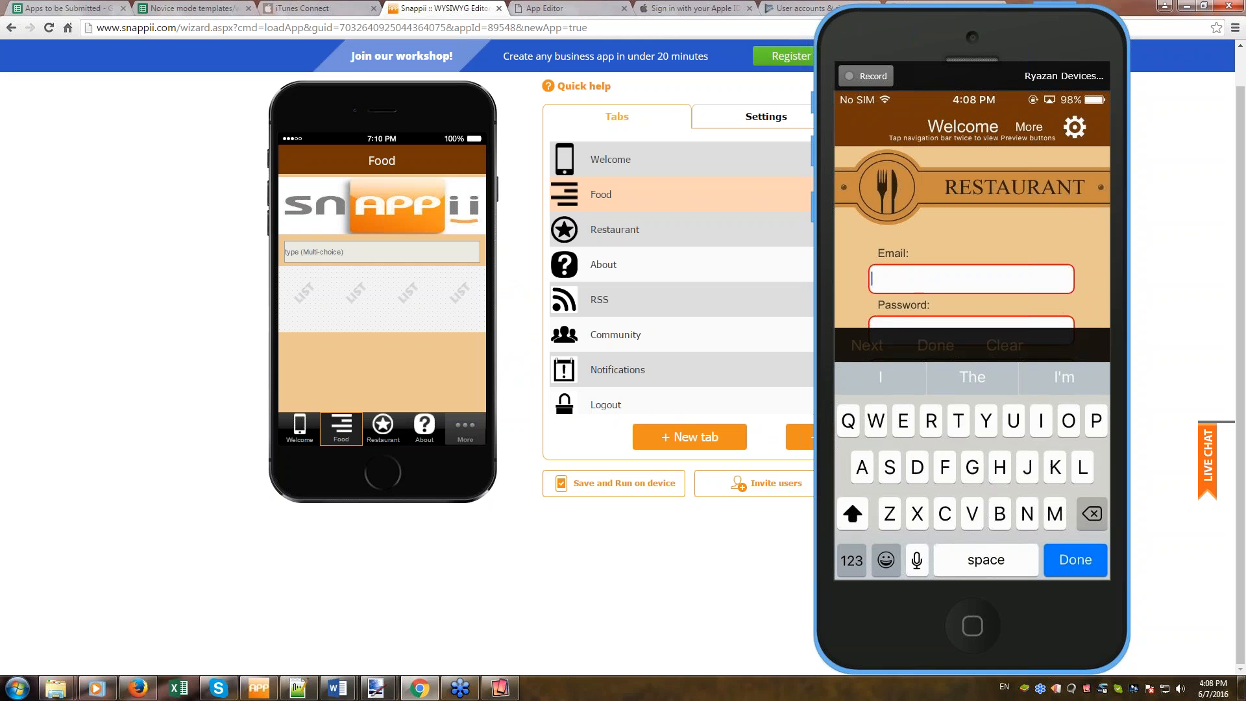
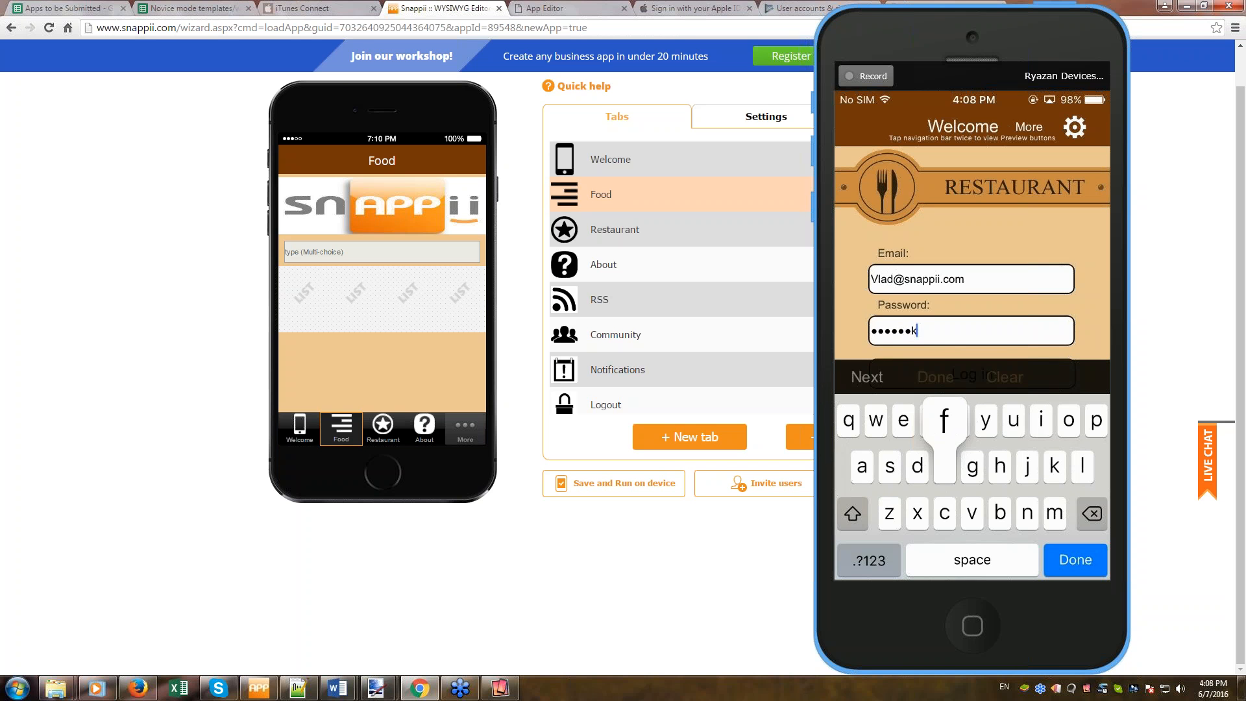
{"action": "scroll", "coordinate": [972, 259], "scroll_direction": "down", "scroll_amount": 1}
Log in to the Restaurant app, browse the Food items, then shrink the phone mirror to the right
{"action": "left_click", "coordinate": [972, 319]}
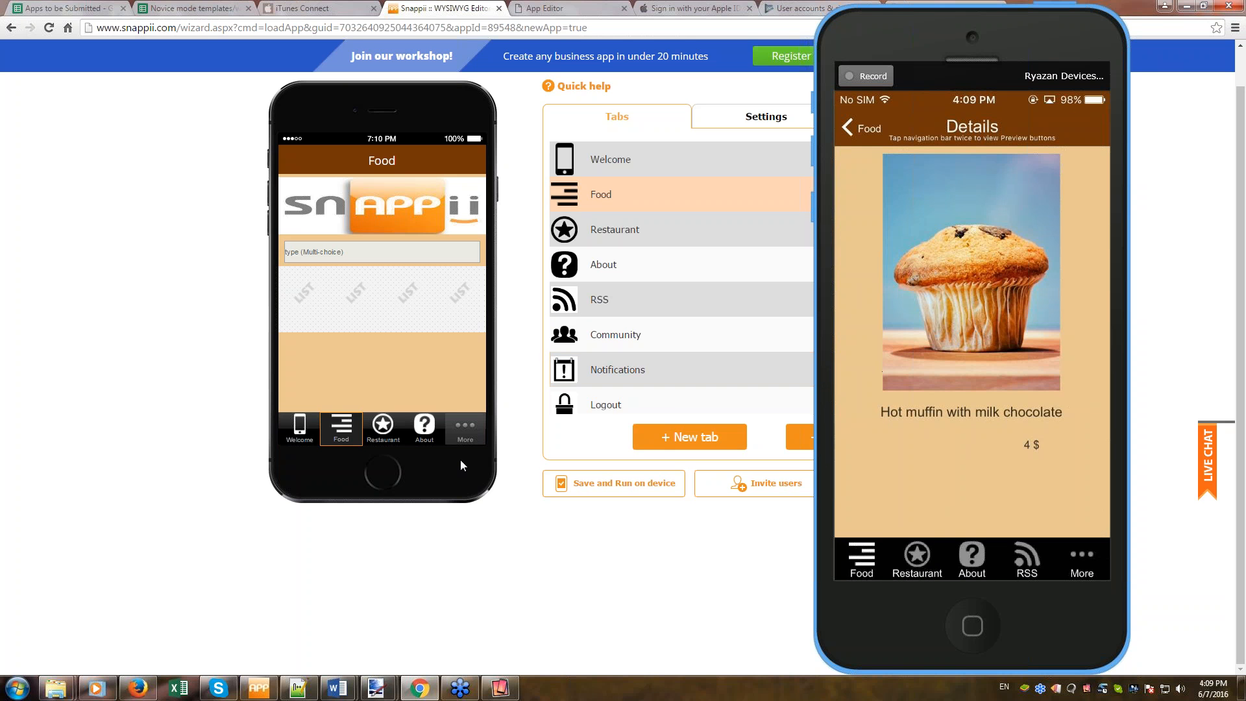
{"action": "left_click_drag", "start_coordinate": [823, 665], "coordinate": [951, 417]}
{"action": "left_click_drag", "start_coordinate": [1031, 24], "coordinate": [1090, 158]}
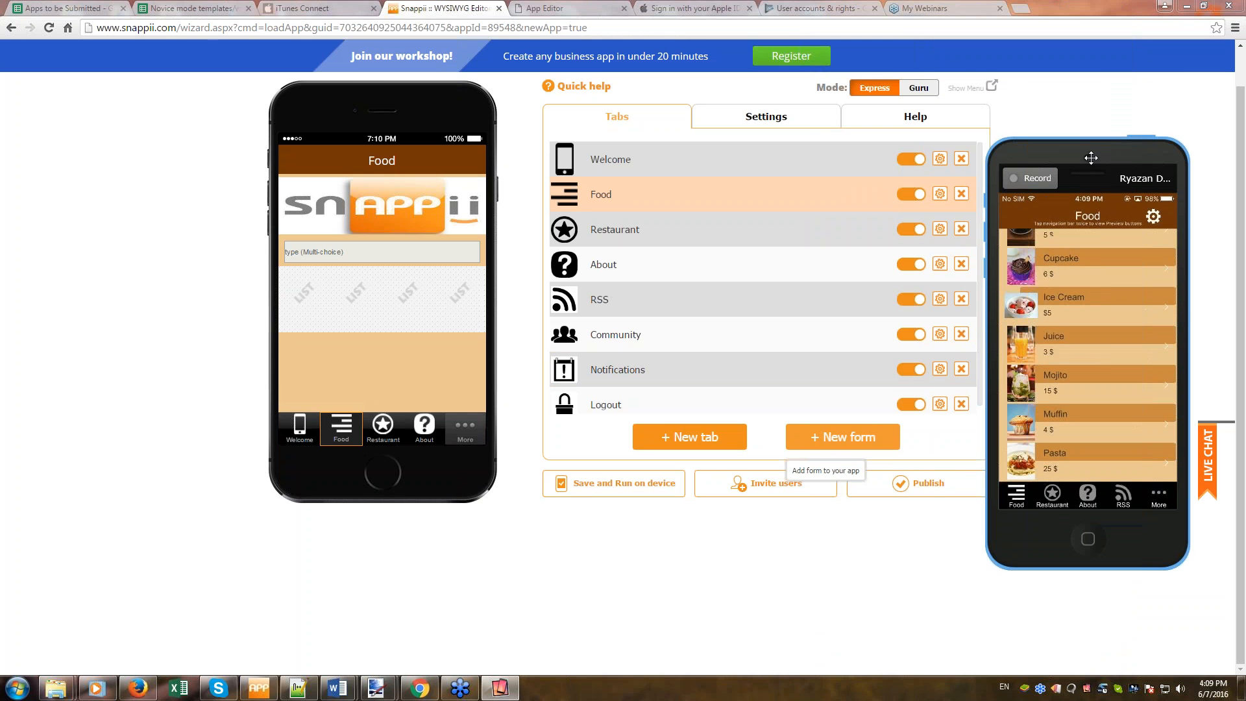
Preview the Restaurant tab's Table reservation form, then open the + New tab gallery
{"action": "left_click", "coordinate": [707, 232]}
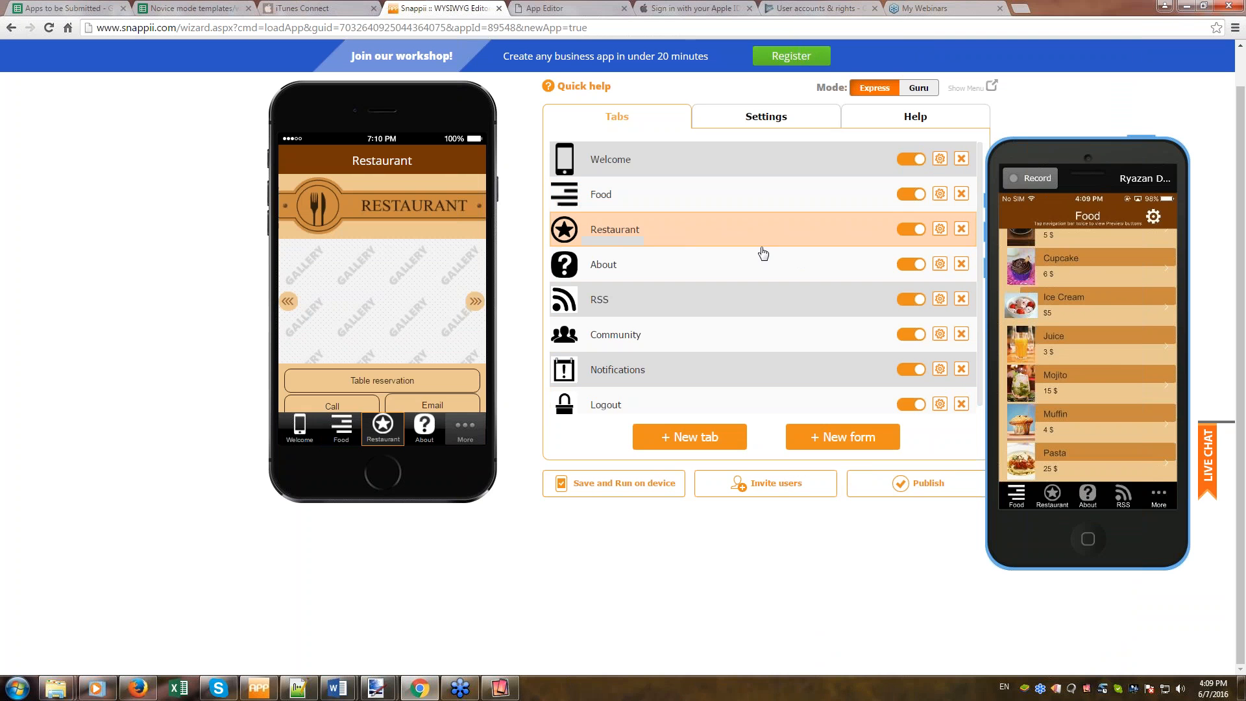
{"action": "left_click", "coordinate": [387, 392]}
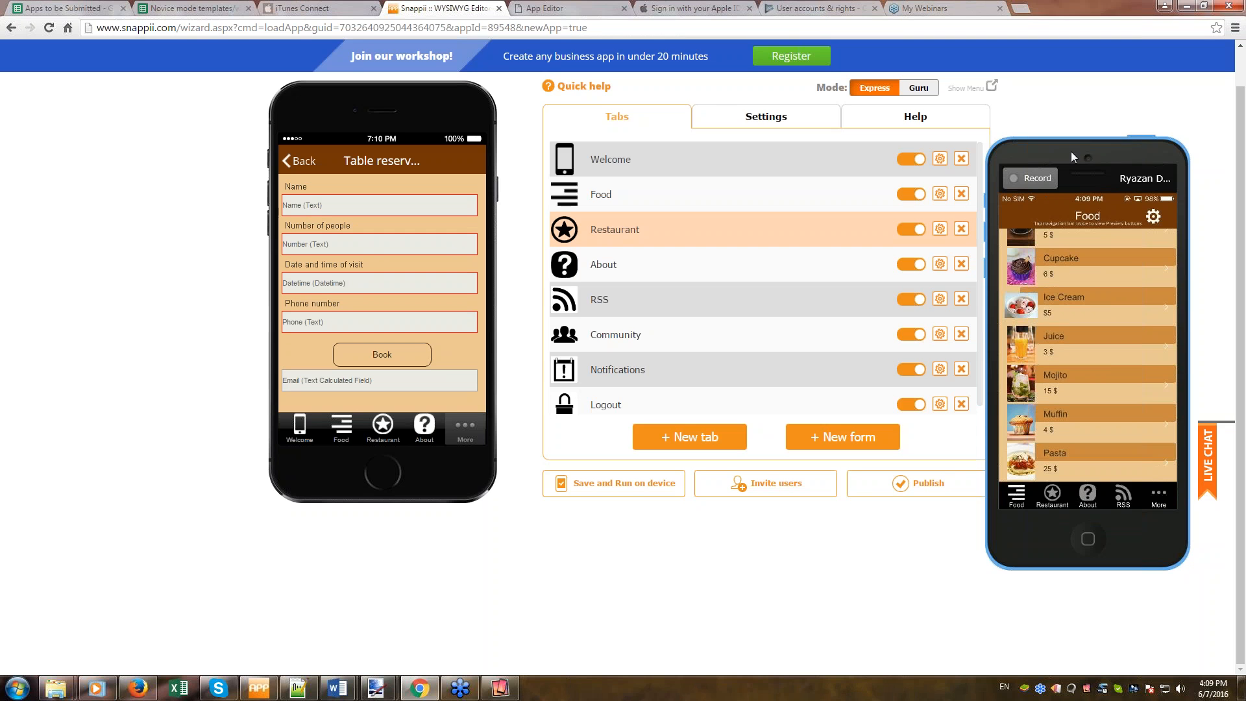
{"action": "left_click_drag", "start_coordinate": [1072, 157], "coordinate": [1079, 201]}
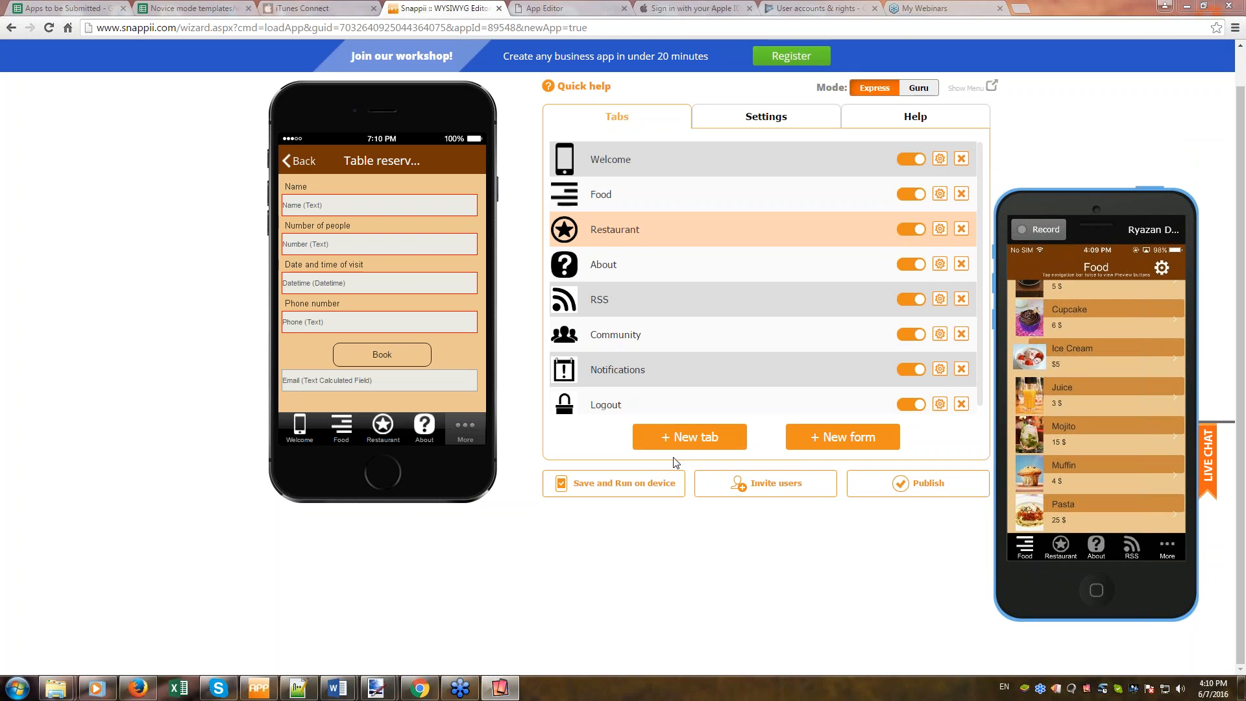
{"action": "left_click", "coordinate": [685, 445]}
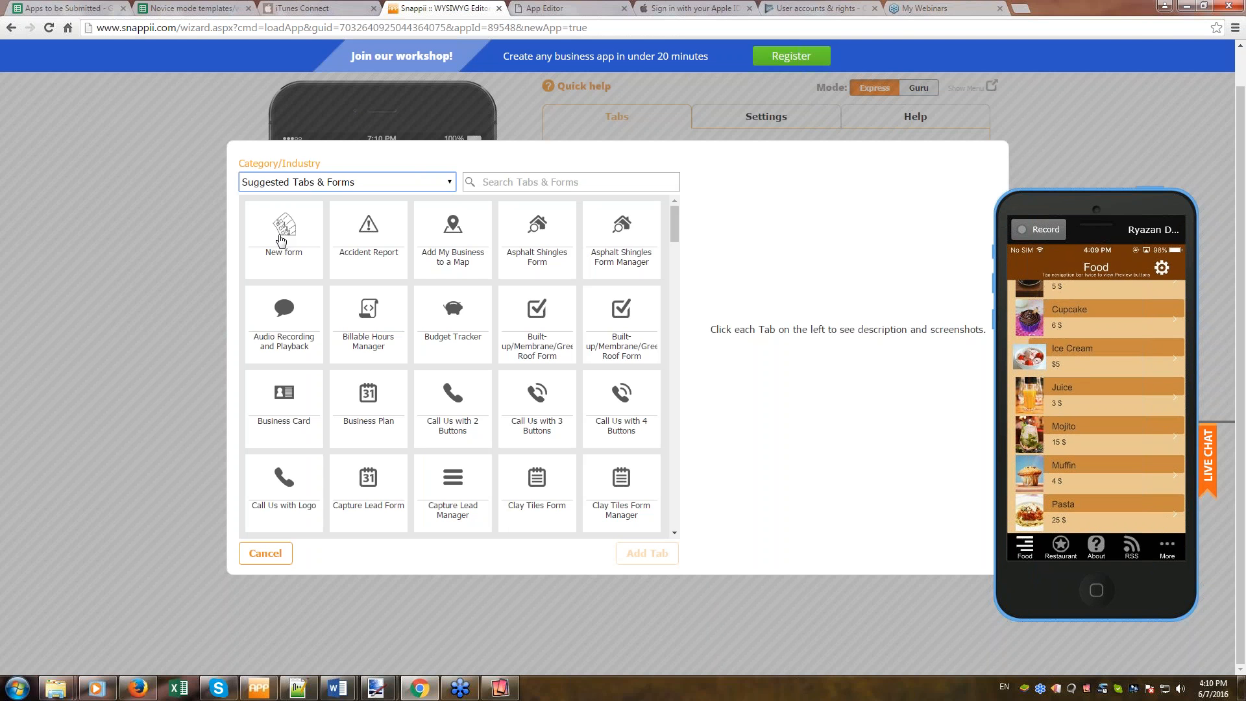
Add a blank New form tab, opening an Untitled Form in the Express Form Editor
{"action": "left_click", "coordinate": [281, 240]}
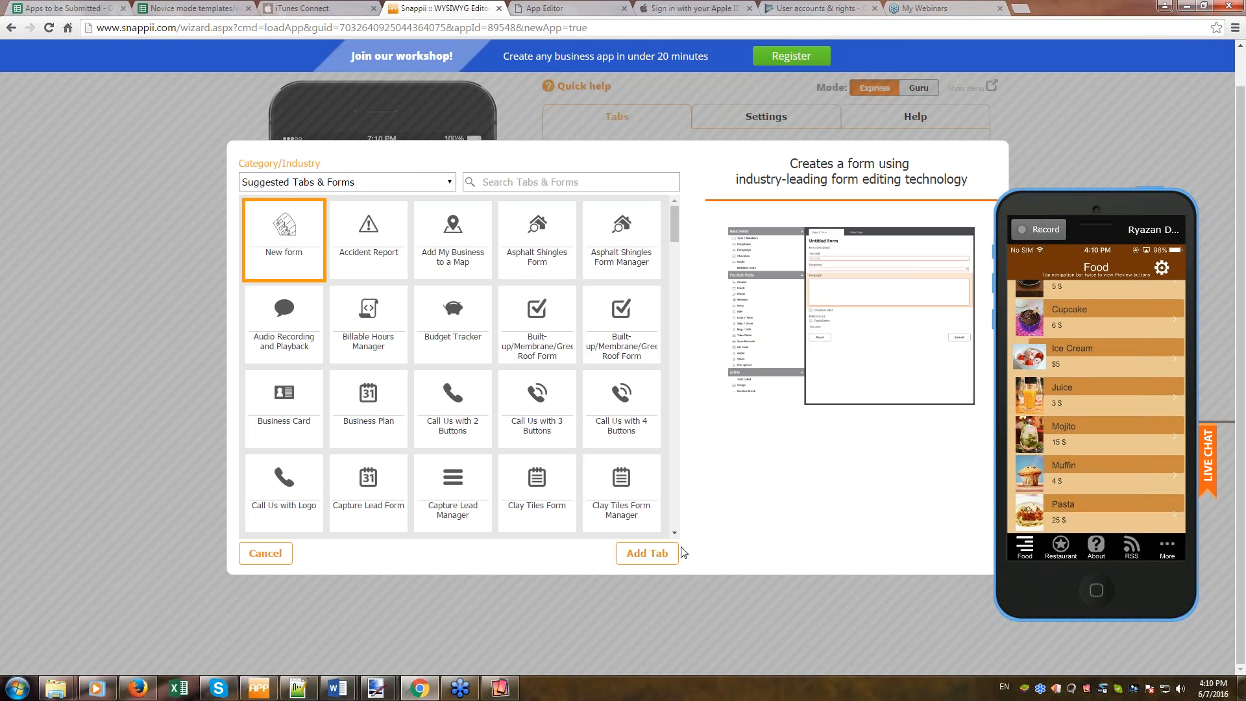
{"action": "left_click", "coordinate": [661, 555]}
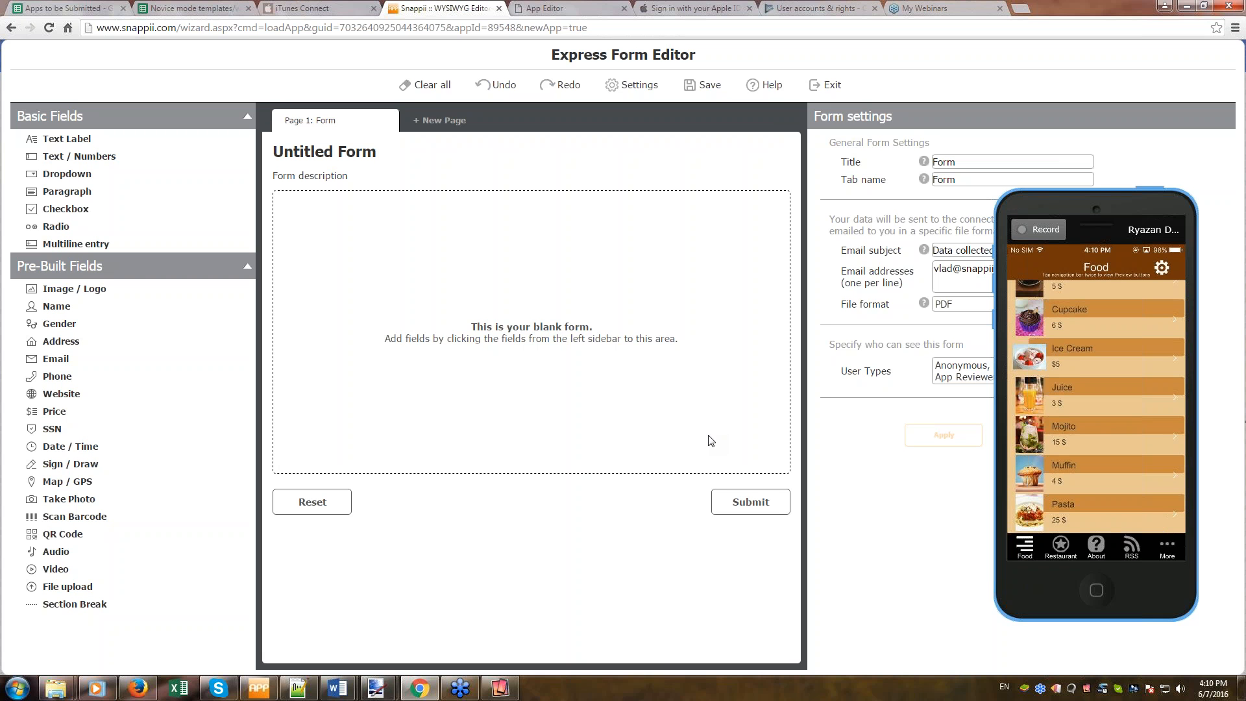
Retitle the form from Untitled Form to 'Reservation Form'
{"action": "left_click", "coordinate": [332, 175]}
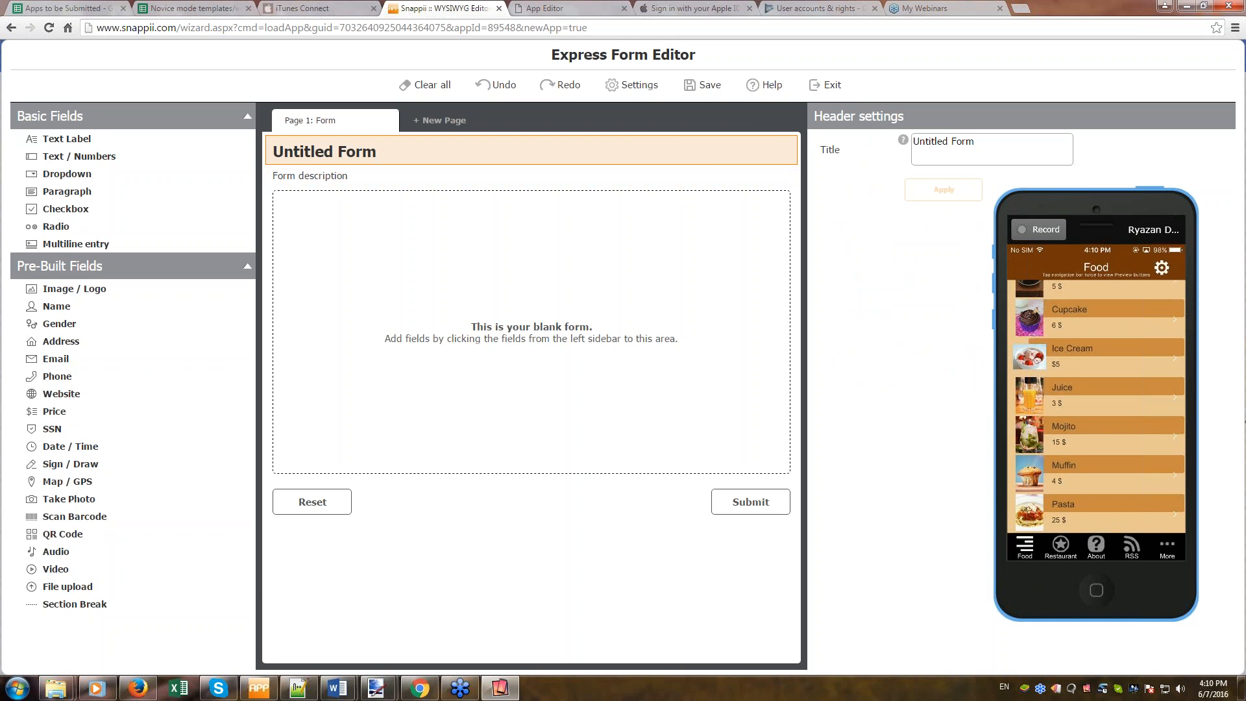
{"action": "left_click_drag", "start_coordinate": [1070, 200], "coordinate": [1078, 253]}
{"action": "left_click_drag", "start_coordinate": [986, 141], "coordinate": [910, 142]}
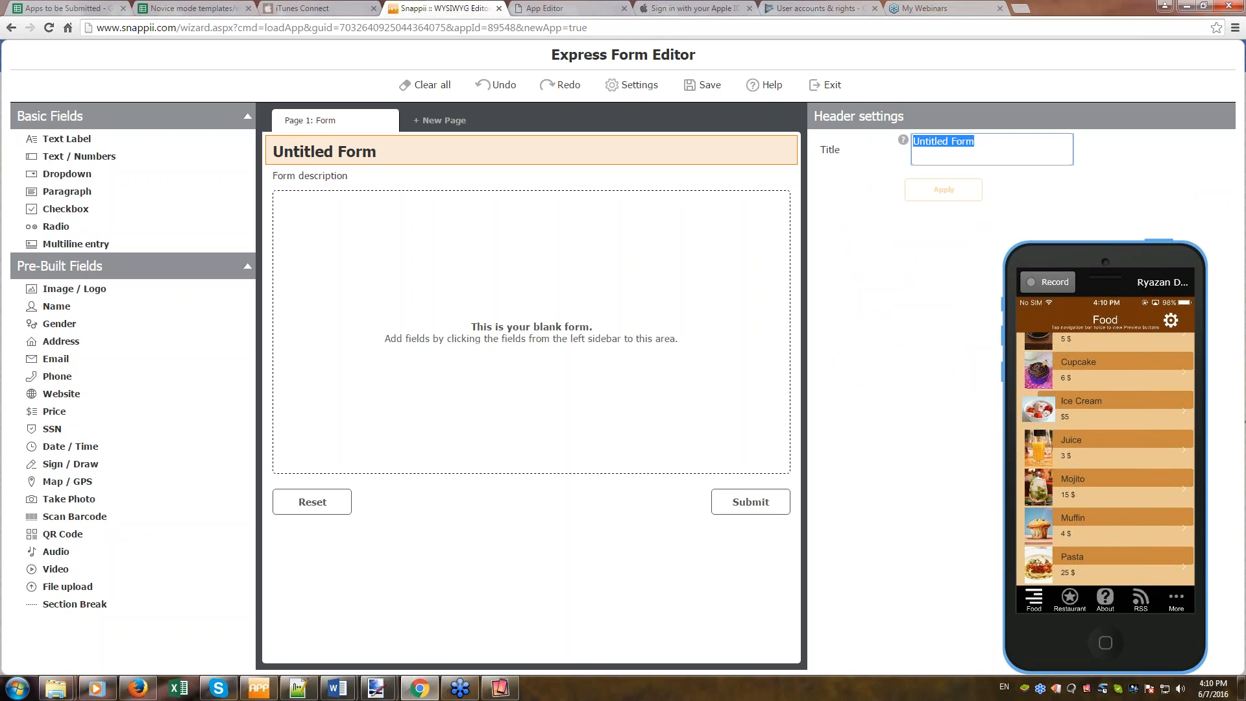
{"action": "type", "text": "Reserv"}
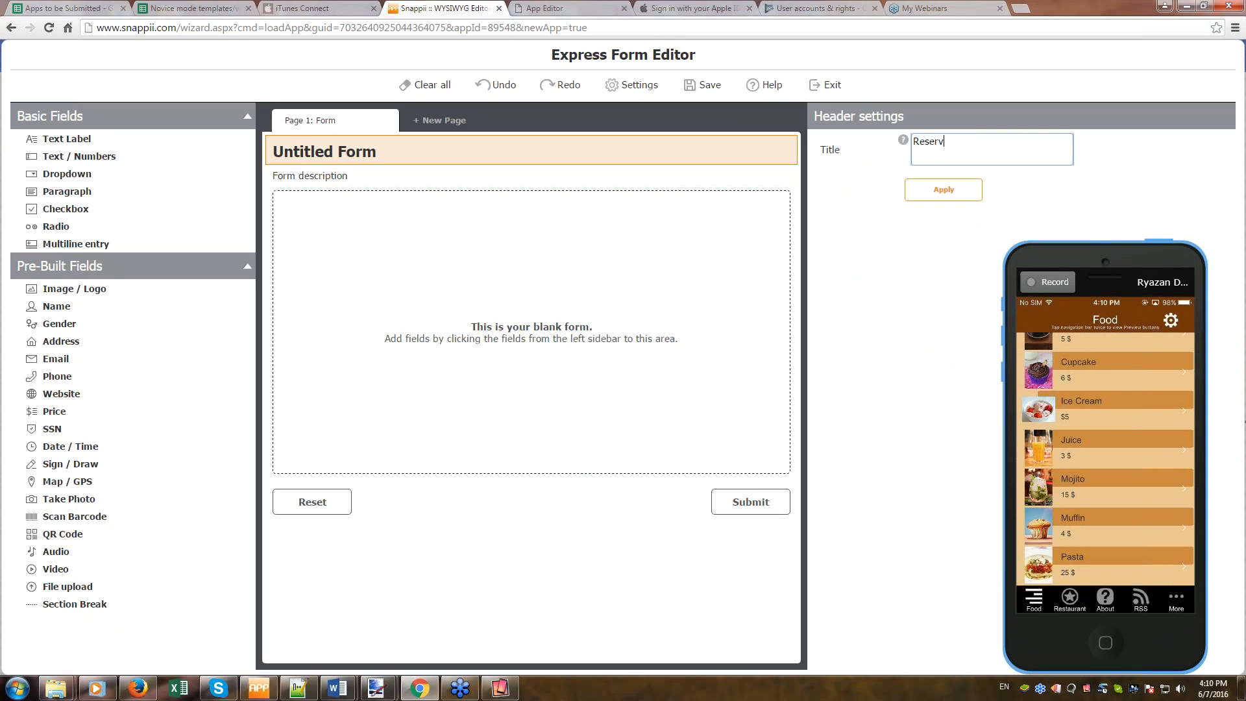
{"action": "type", "text": "ation Form"}
{"action": "left_click", "coordinate": [960, 189]}
Set the form description to 'Use to book a table'
{"action": "left_click", "coordinate": [334, 177]}
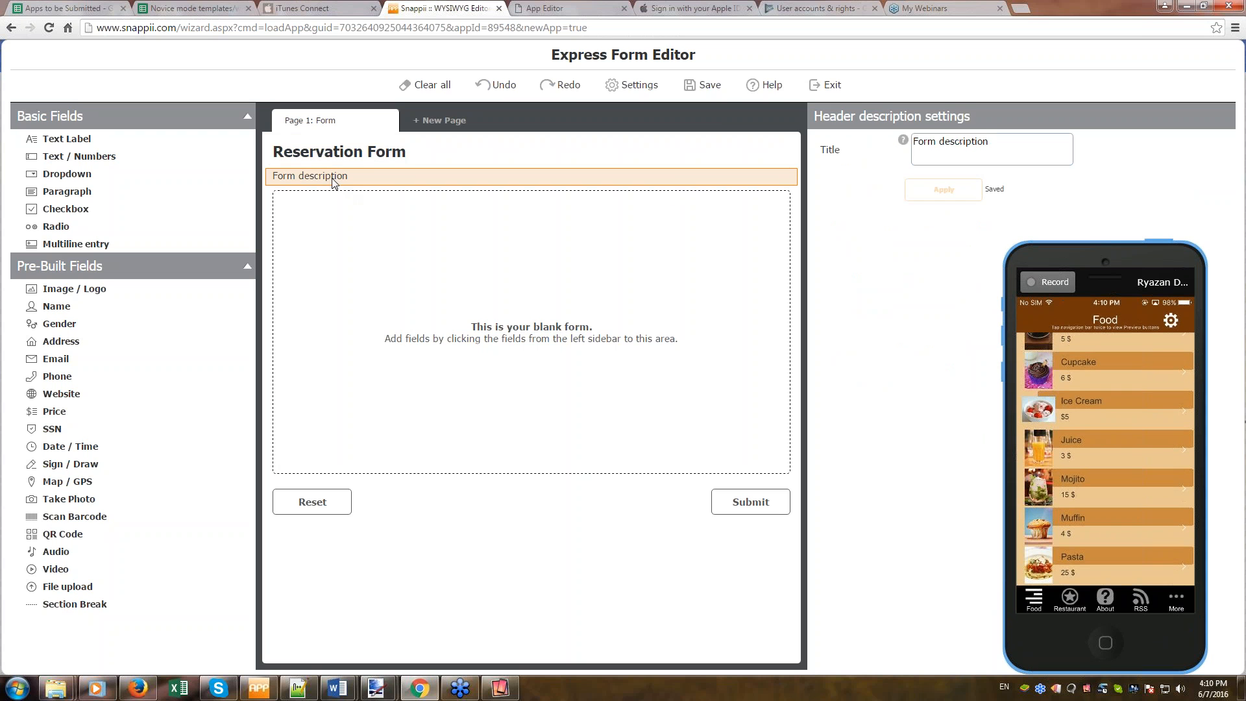
{"action": "left_click", "coordinate": [998, 142]}
{"action": "type", "text": "User"}
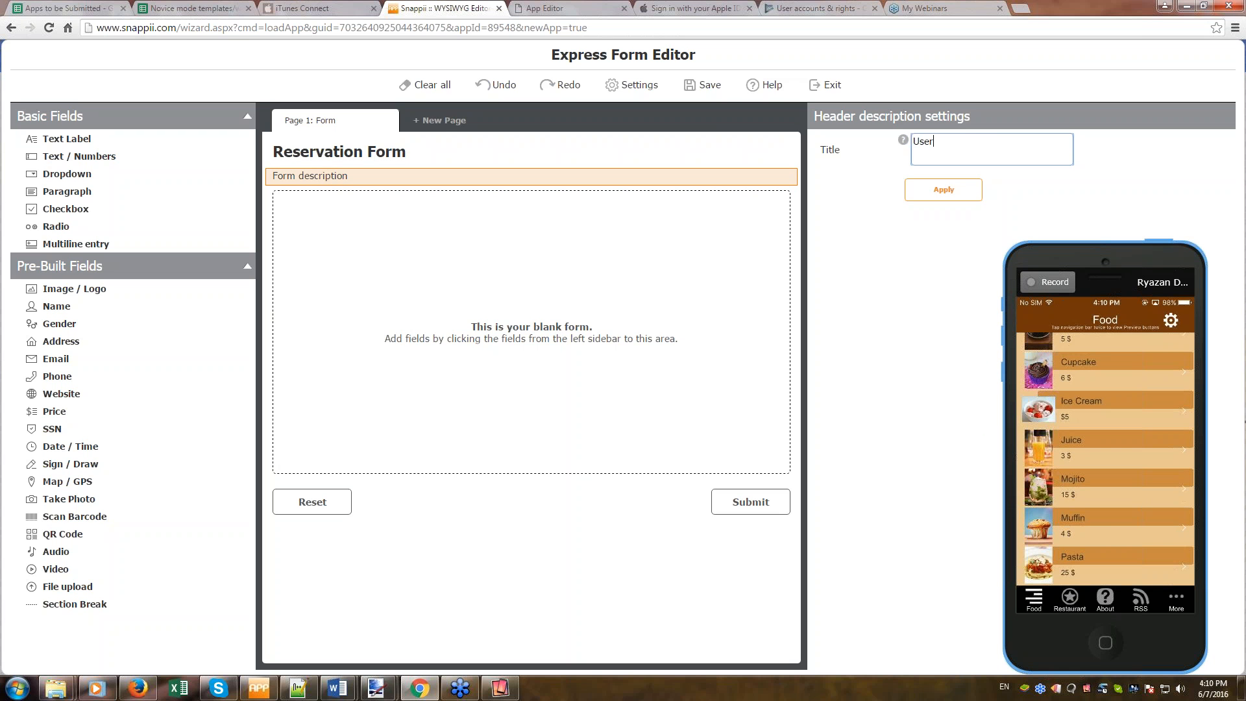
{"action": "key", "text": "BackSpace"}
{"action": "type", "text": "to book a table"}
{"action": "left_click", "coordinate": [943, 190]}
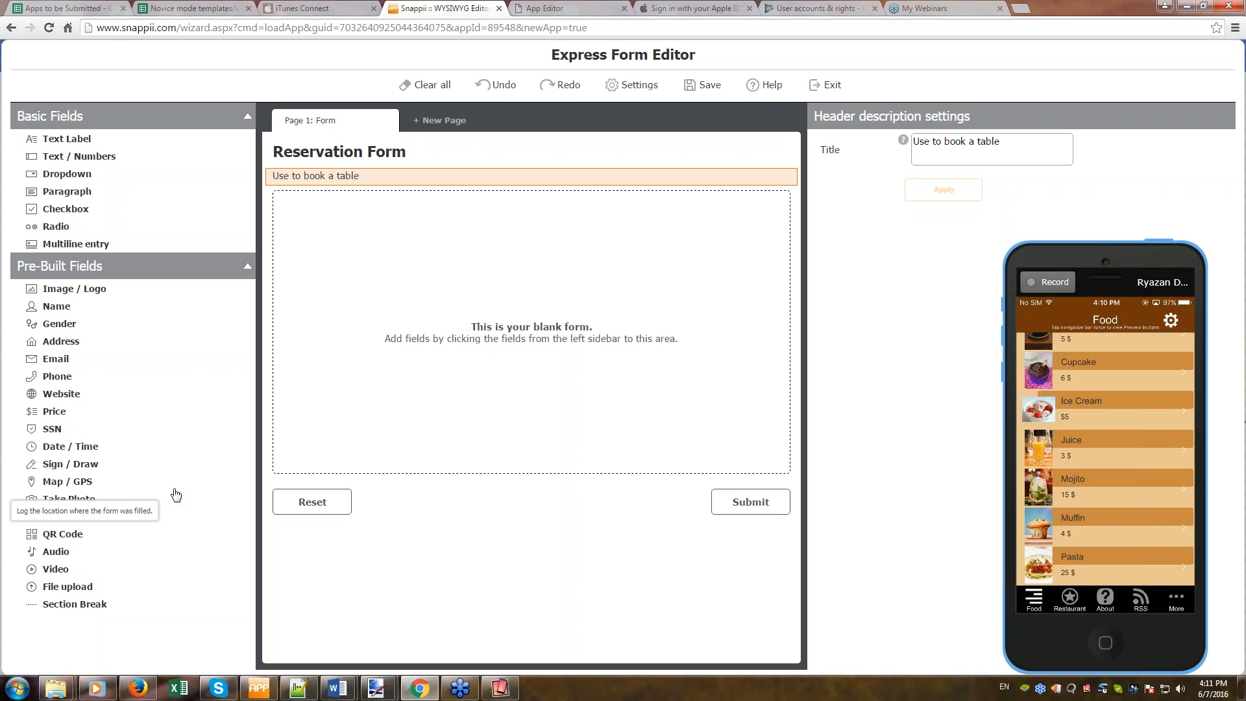
Add pre-built Name, Gender, Address, Email, Phone and Date / Time fields to the form
{"action": "left_click", "coordinate": [51, 312]}
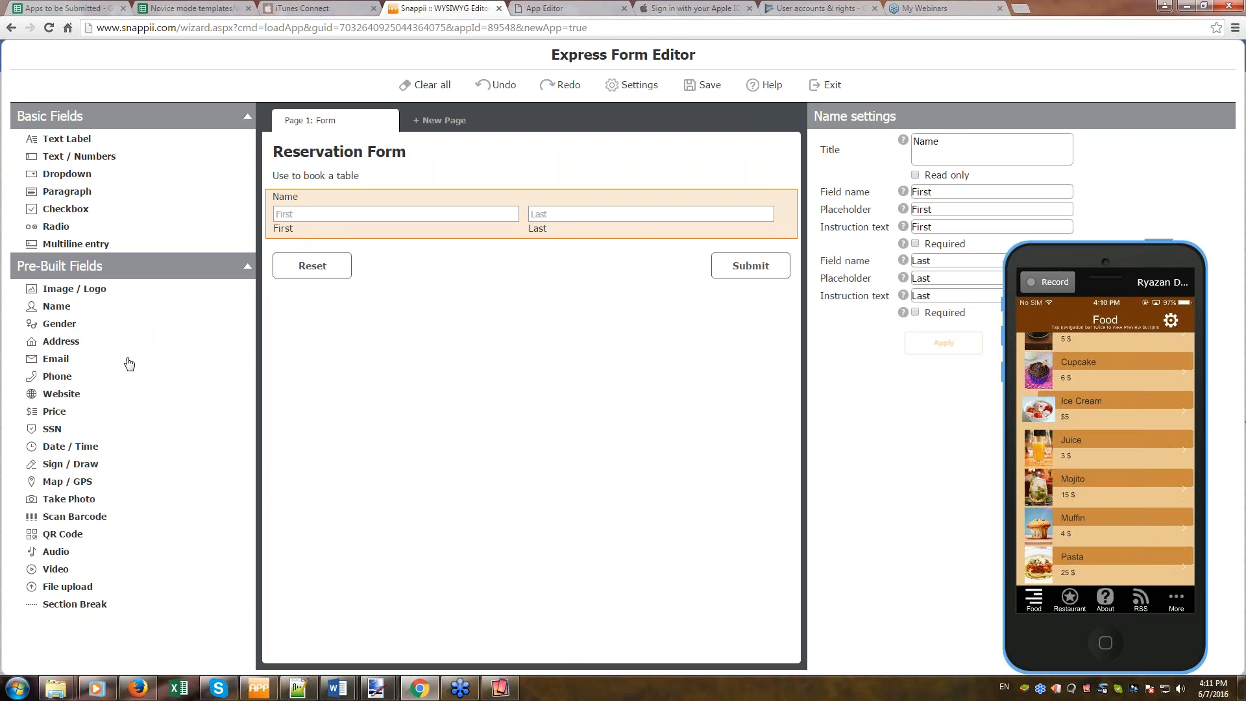
{"action": "left_click", "coordinate": [60, 324]}
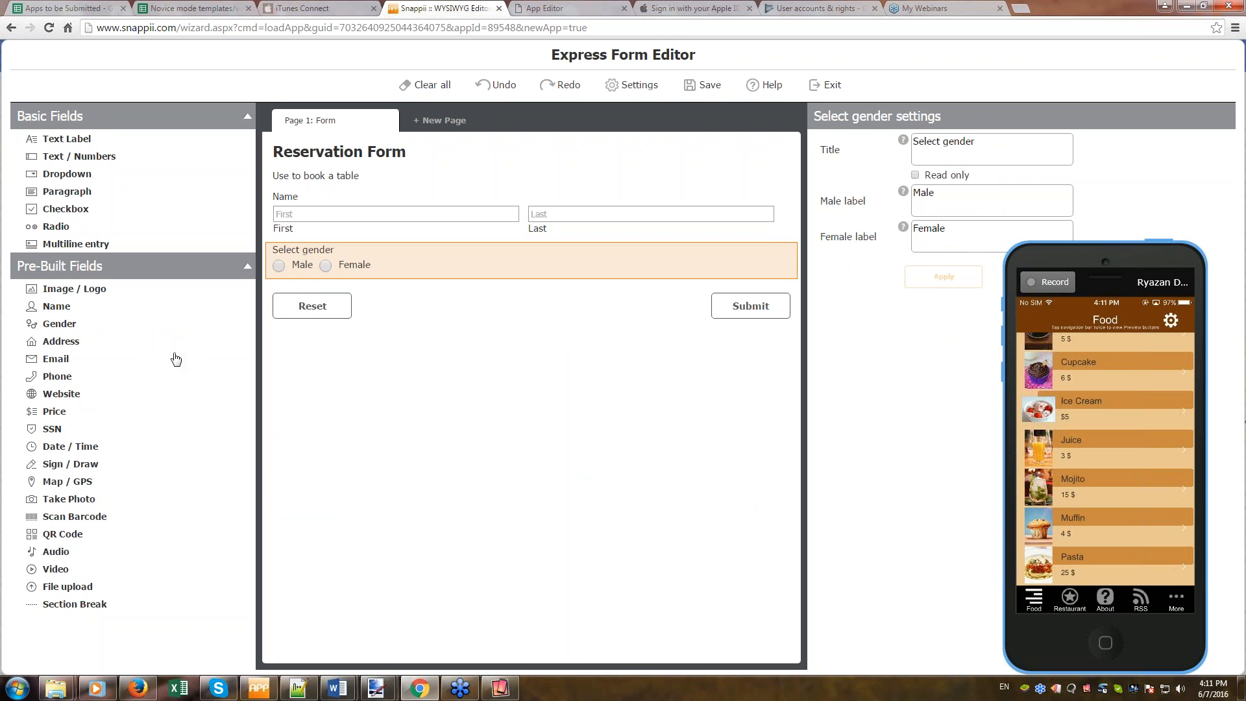
{"action": "left_click", "coordinate": [62, 342]}
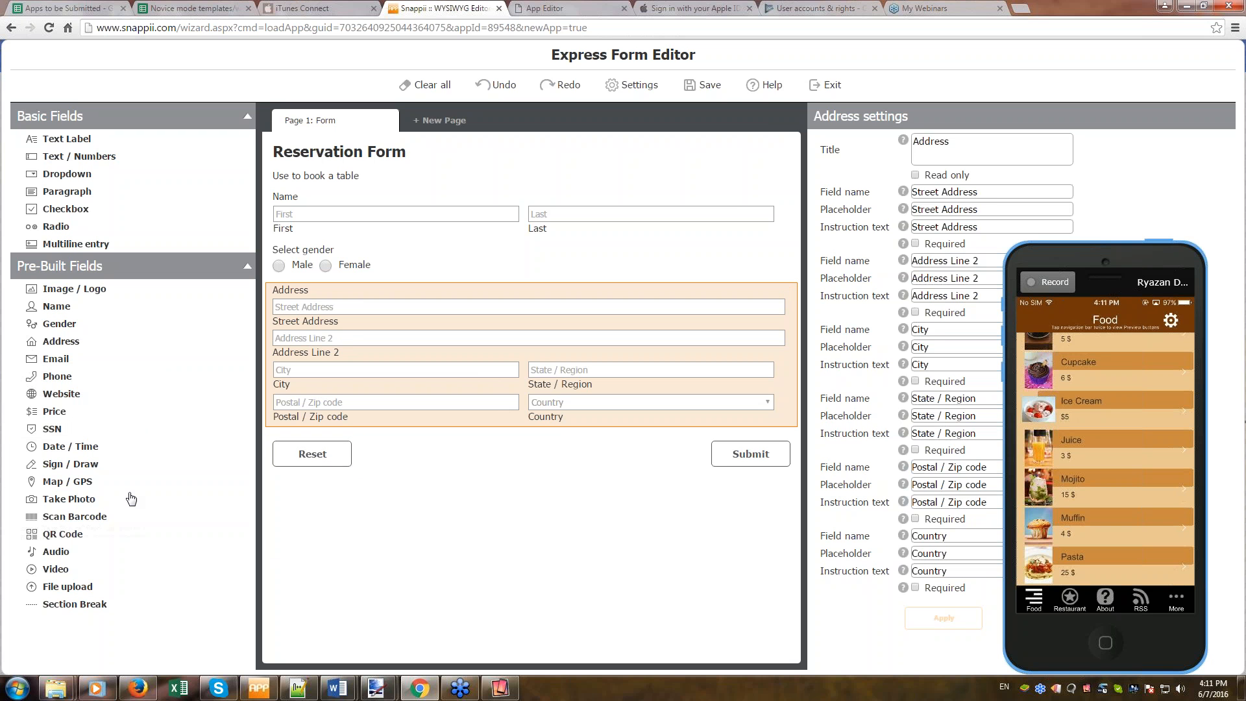
{"action": "left_click", "coordinate": [54, 361]}
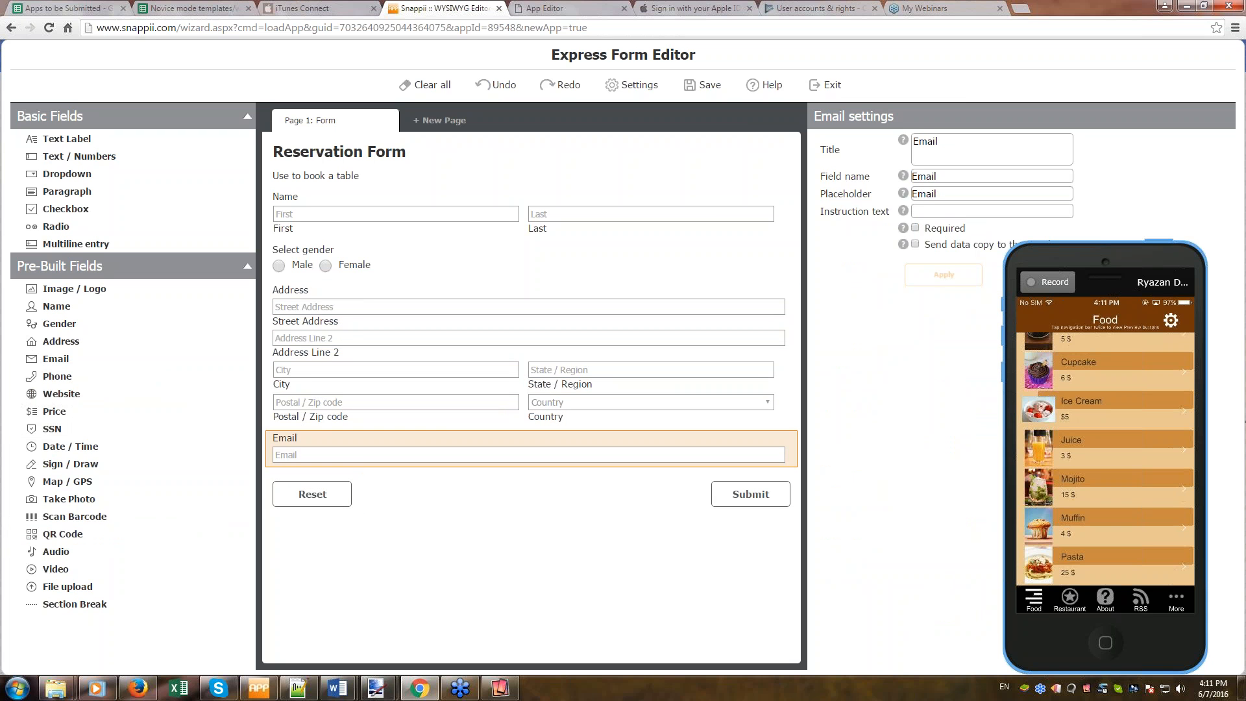
{"action": "left_click", "coordinate": [58, 378]}
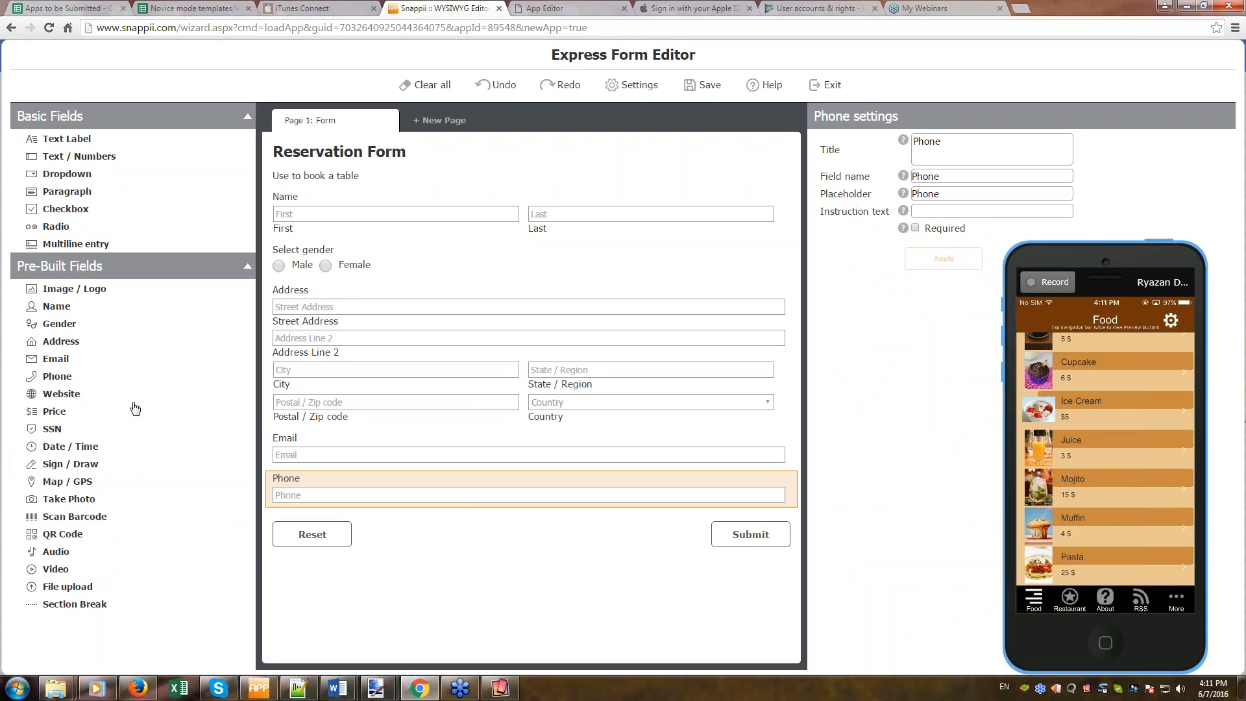
{"action": "left_click", "coordinate": [91, 447]}
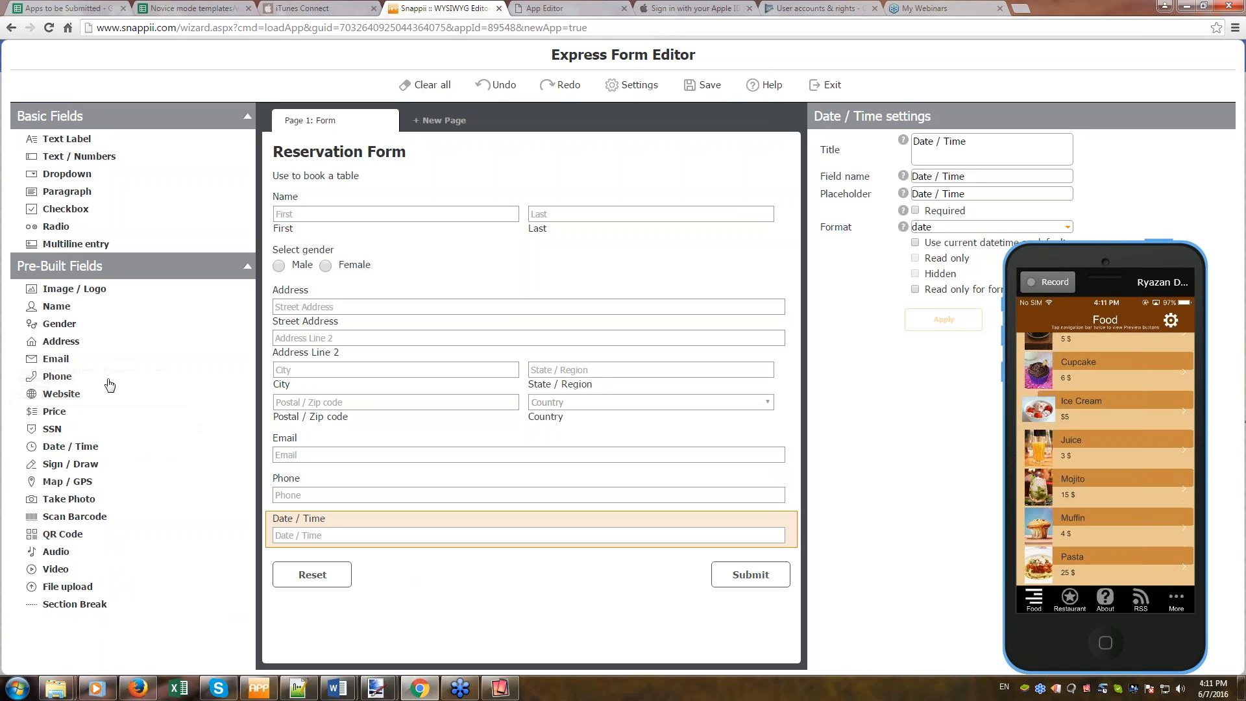
Add a Text / Numbers field with title, field name and placeholder 'Number of people'
{"action": "left_click", "coordinate": [65, 161]}
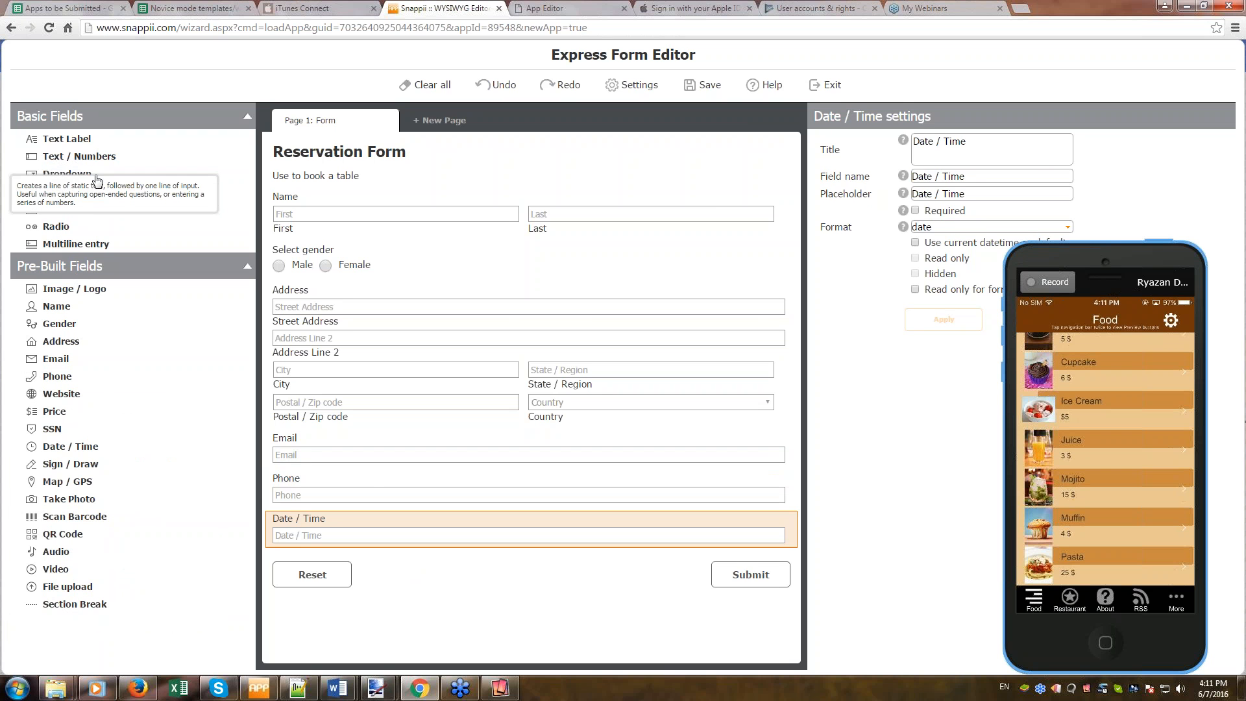
{"action": "left_click_drag", "start_coordinate": [1033, 166], "coordinate": [852, 159]}
{"action": "type", "text": "N"}
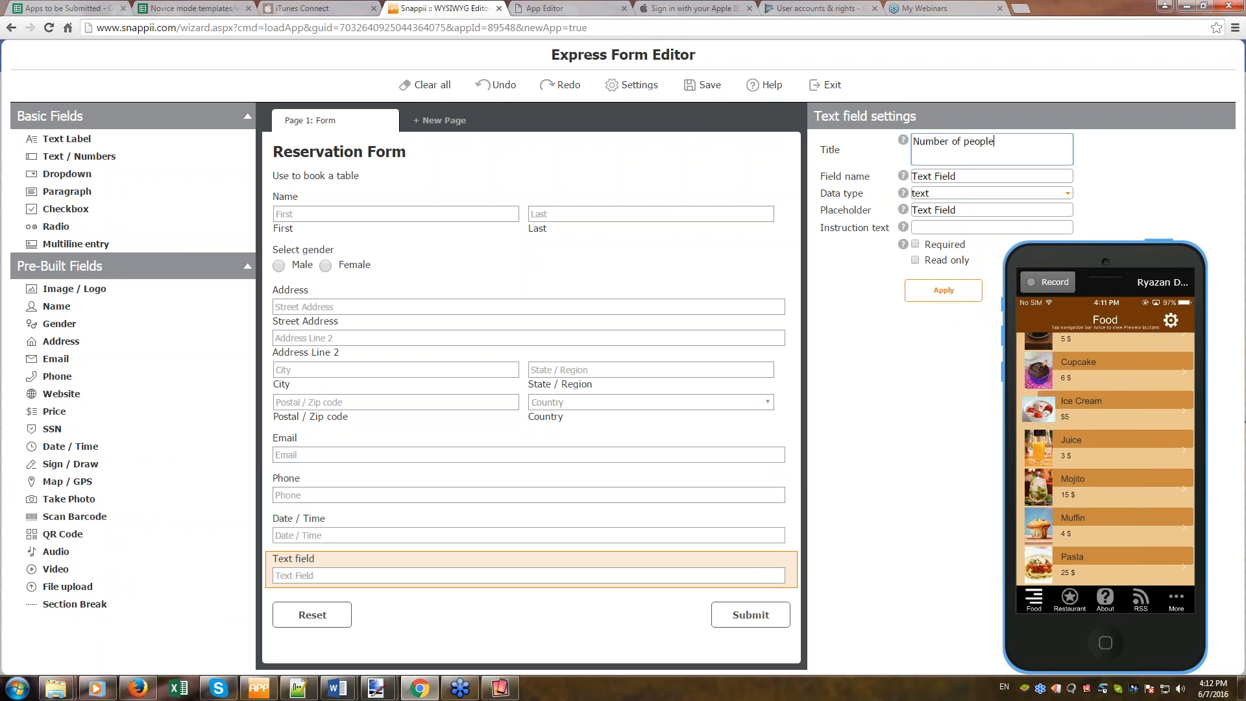
{"action": "type", "text": "umber of people"}
{"action": "key", "text": "ctrl+a"}
{"action": "key", "text": "ctrl+c"}
{"action": "key", "text": "Tab"}
{"action": "key", "text": "ctrl+v"}
{"action": "key", "text": "Tab"}
{"action": "key", "text": "Tab"}
{"action": "key", "text": "ctrl+v"}
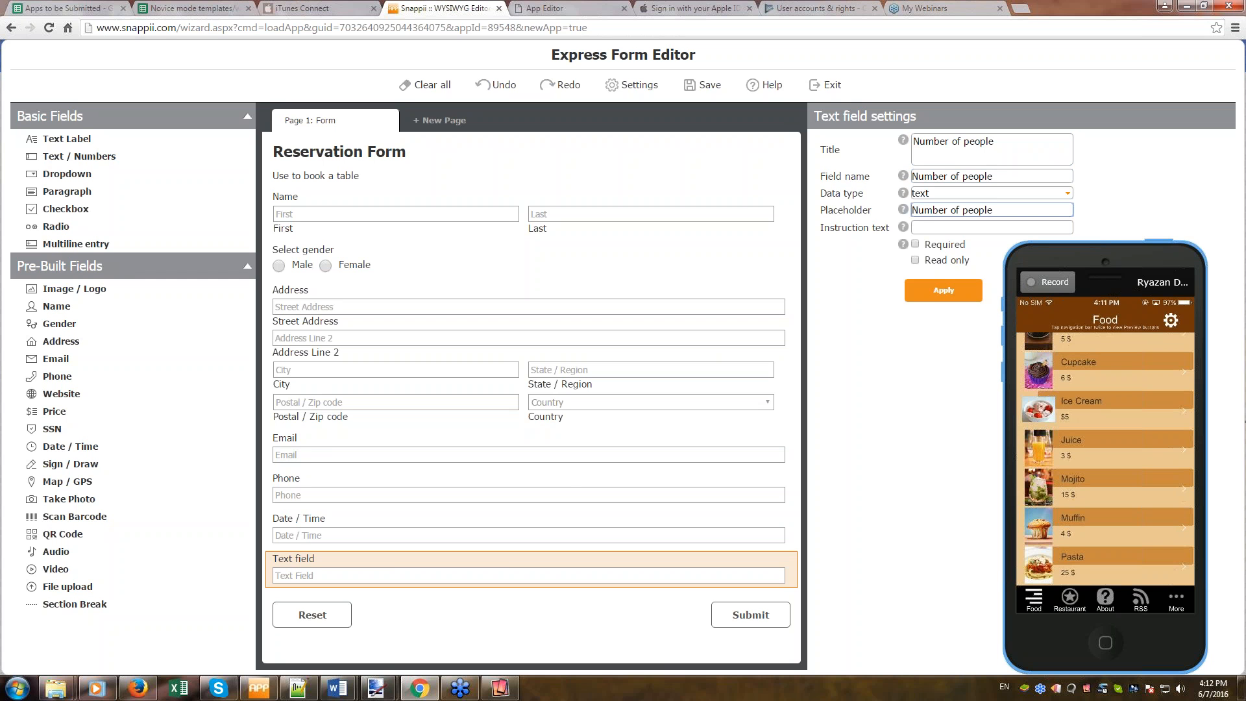
{"action": "left_click", "coordinate": [936, 296]}
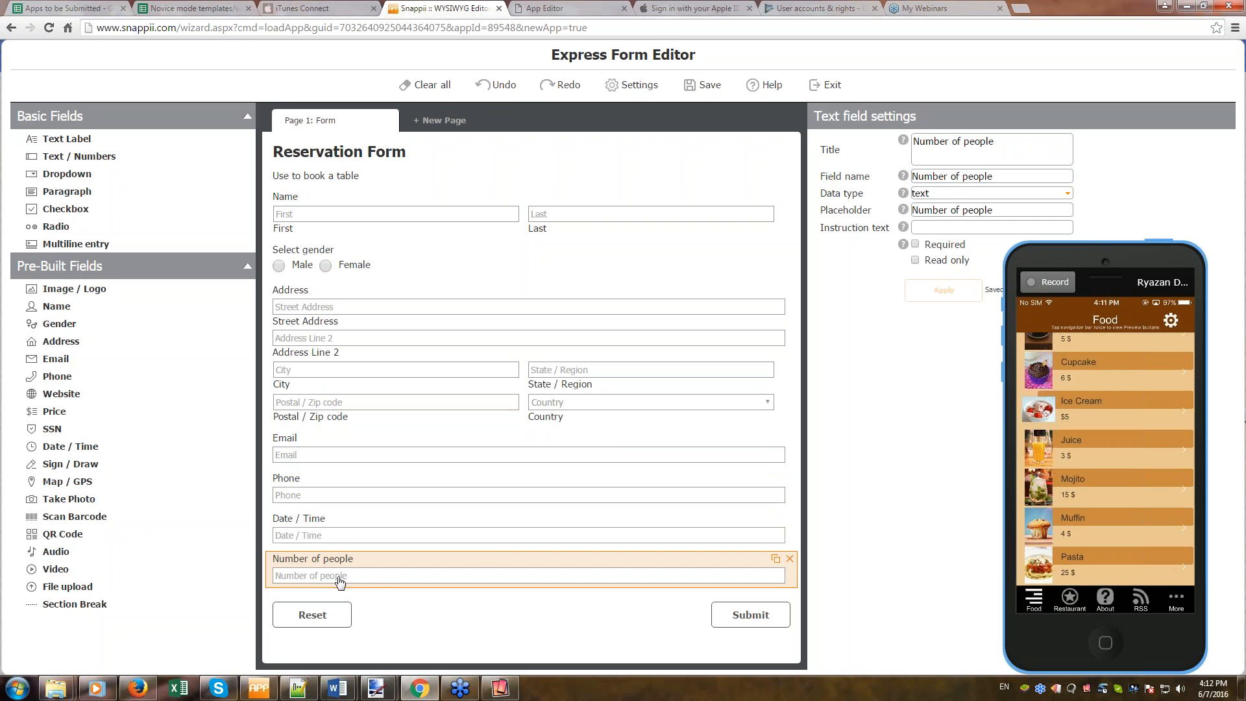
Set the Number of people field's data type to number
{"action": "left_click", "coordinate": [936, 196]}
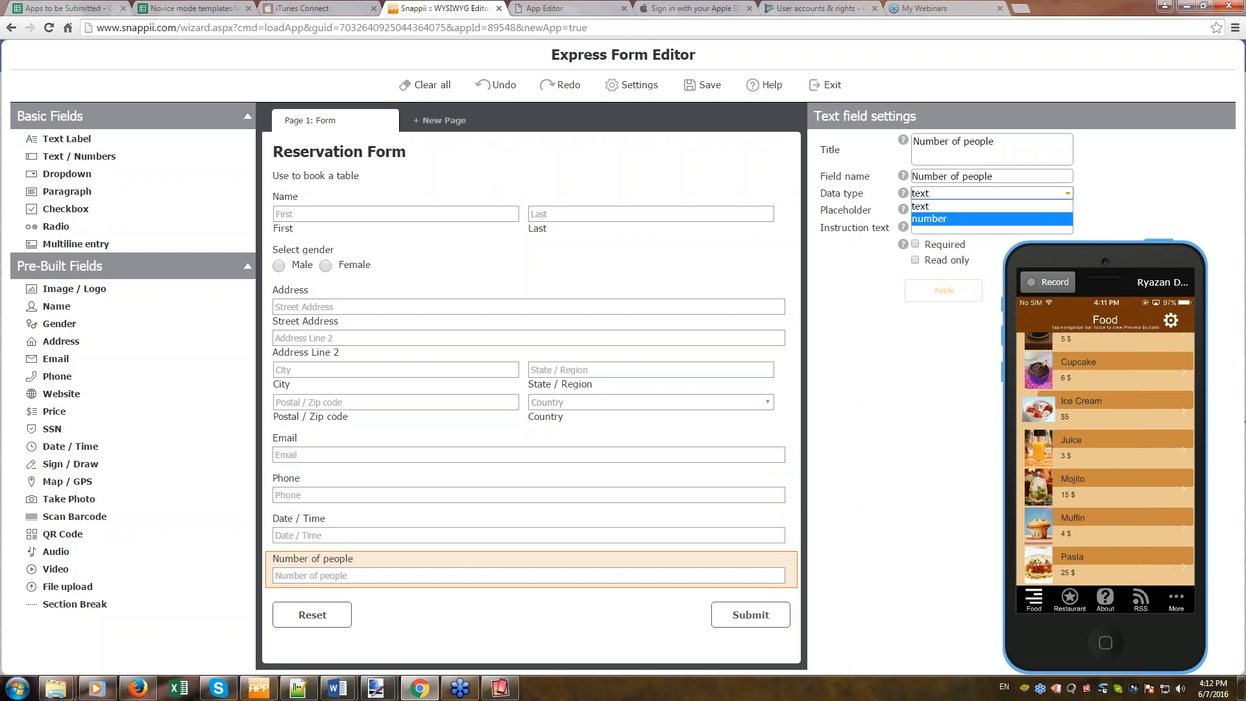
{"action": "left_click", "coordinate": [933, 220]}
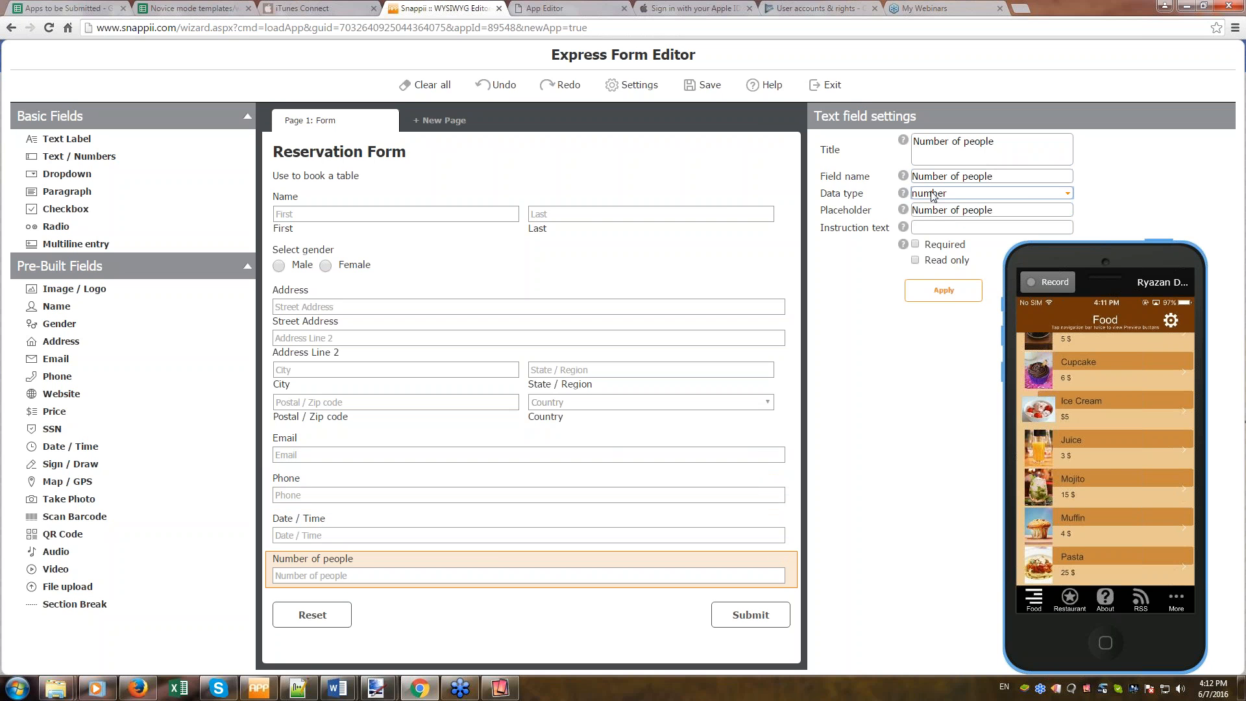
{"action": "left_click", "coordinate": [948, 290]}
Add a Dropdown at the form's bottom titled 'Number of people', reused as field name and placeholder
{"action": "left_click_drag", "start_coordinate": [78, 174], "coordinate": [517, 582]}
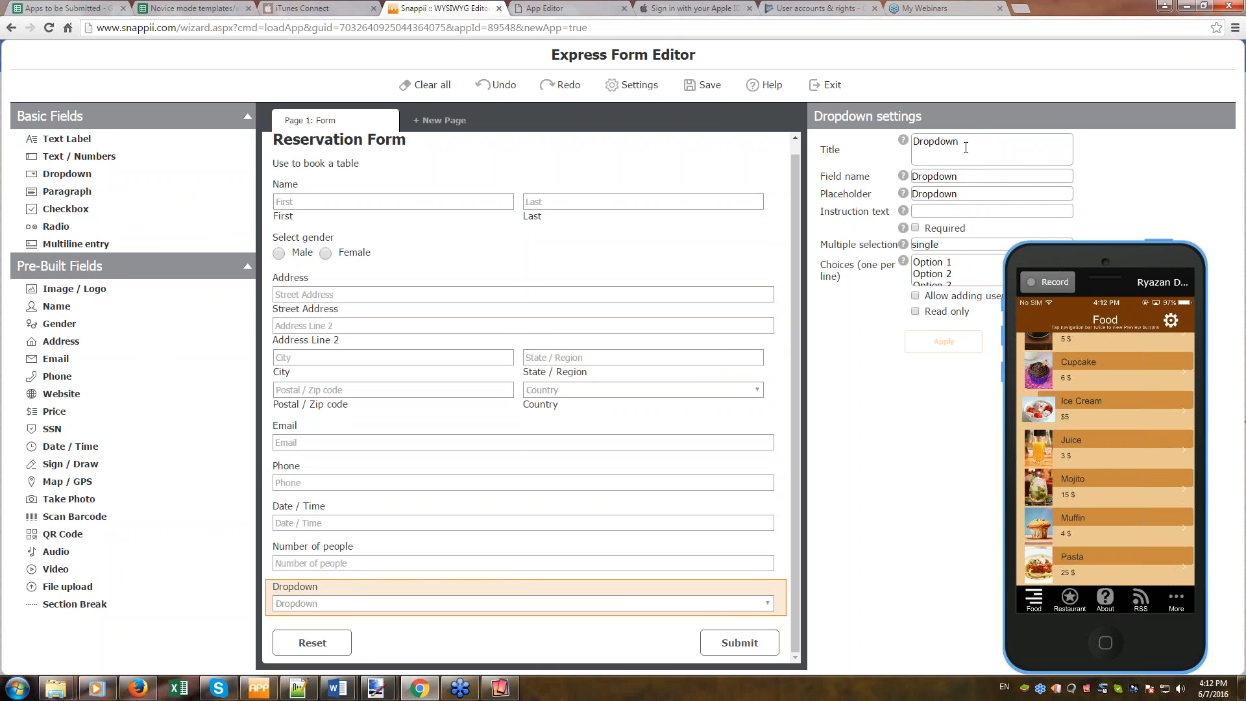
{"action": "left_click_drag", "start_coordinate": [966, 147], "coordinate": [911, 142]}
{"action": "type", "text": "Number of people"}
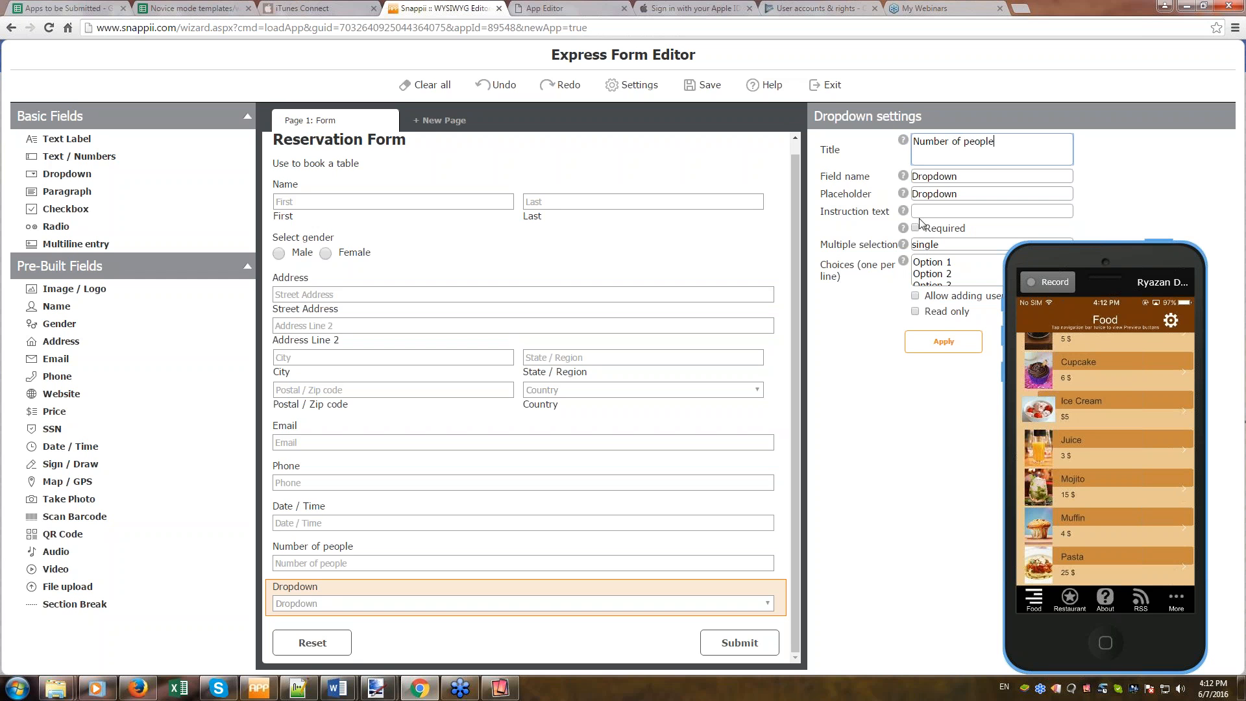
{"action": "left_click_drag", "start_coordinate": [1007, 149], "coordinate": [835, 142]}
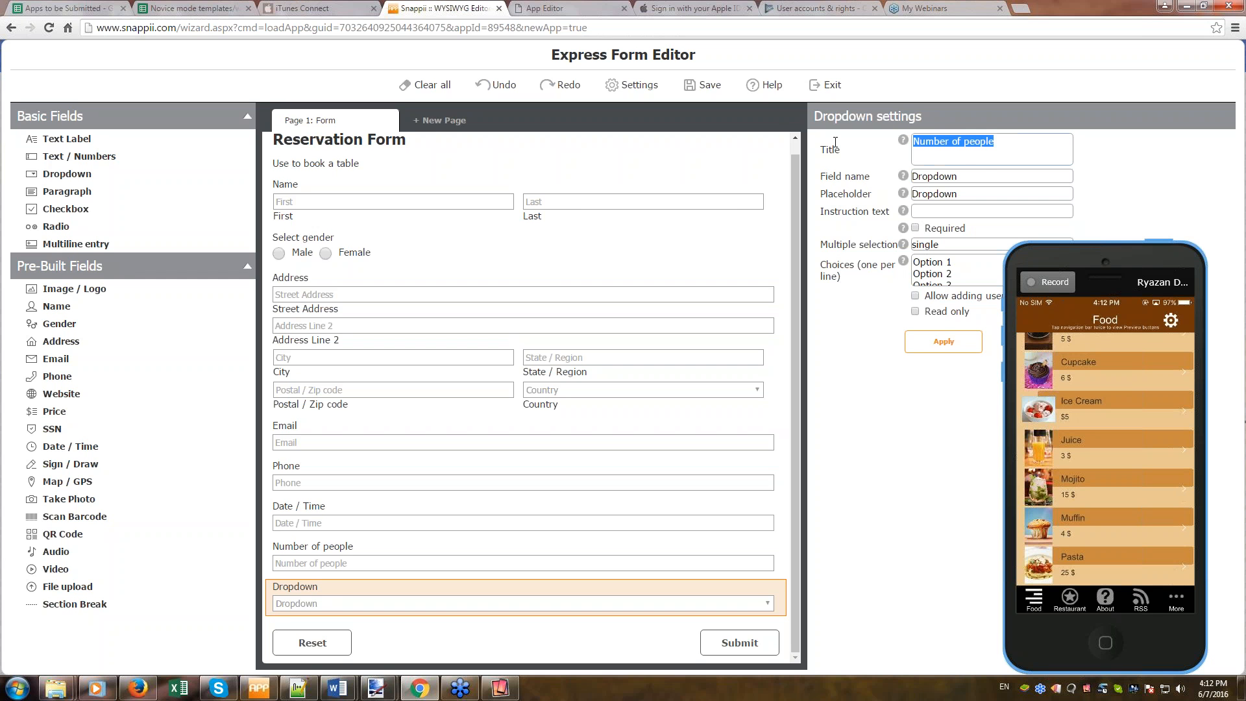
{"action": "double_click", "coordinate": [976, 173]}
{"action": "key", "text": "ctrl+v"}
{"action": "key", "text": "Tab"}
{"action": "key", "text": "ctrl+v"}
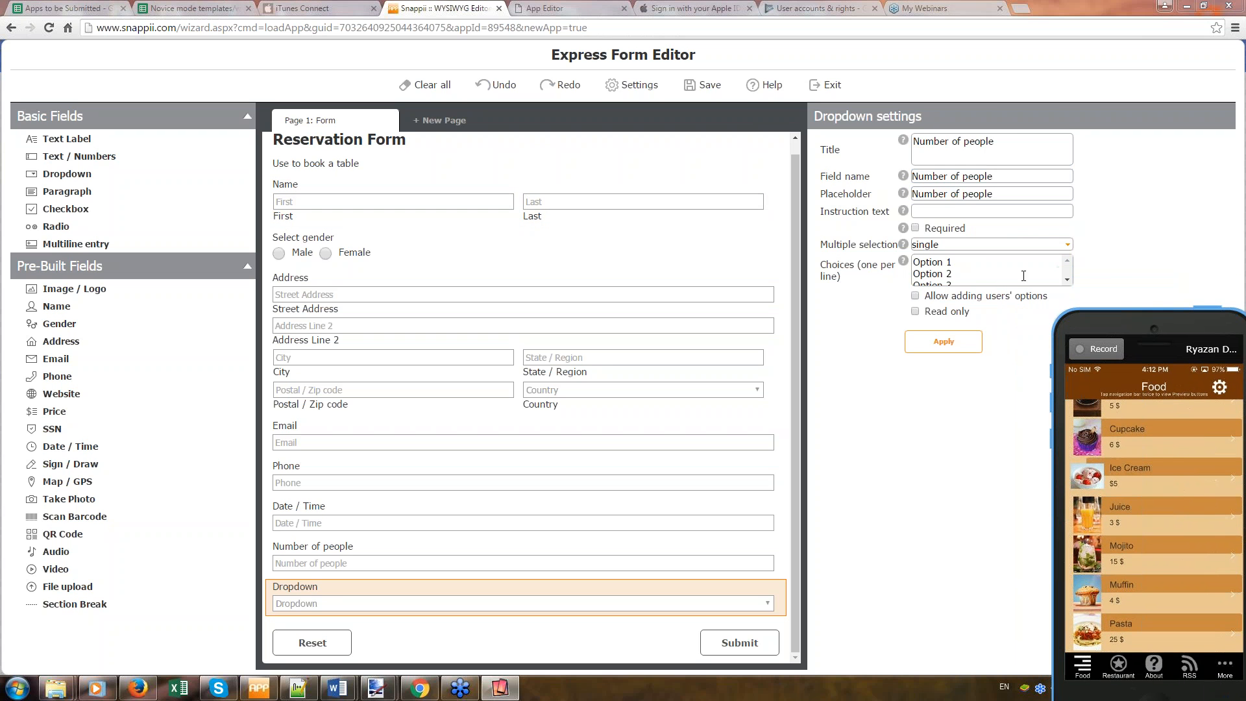
Give the dropdown choices 1 to 5 and make it required
{"action": "left_click_drag", "start_coordinate": [959, 279], "coordinate": [900, 262]}
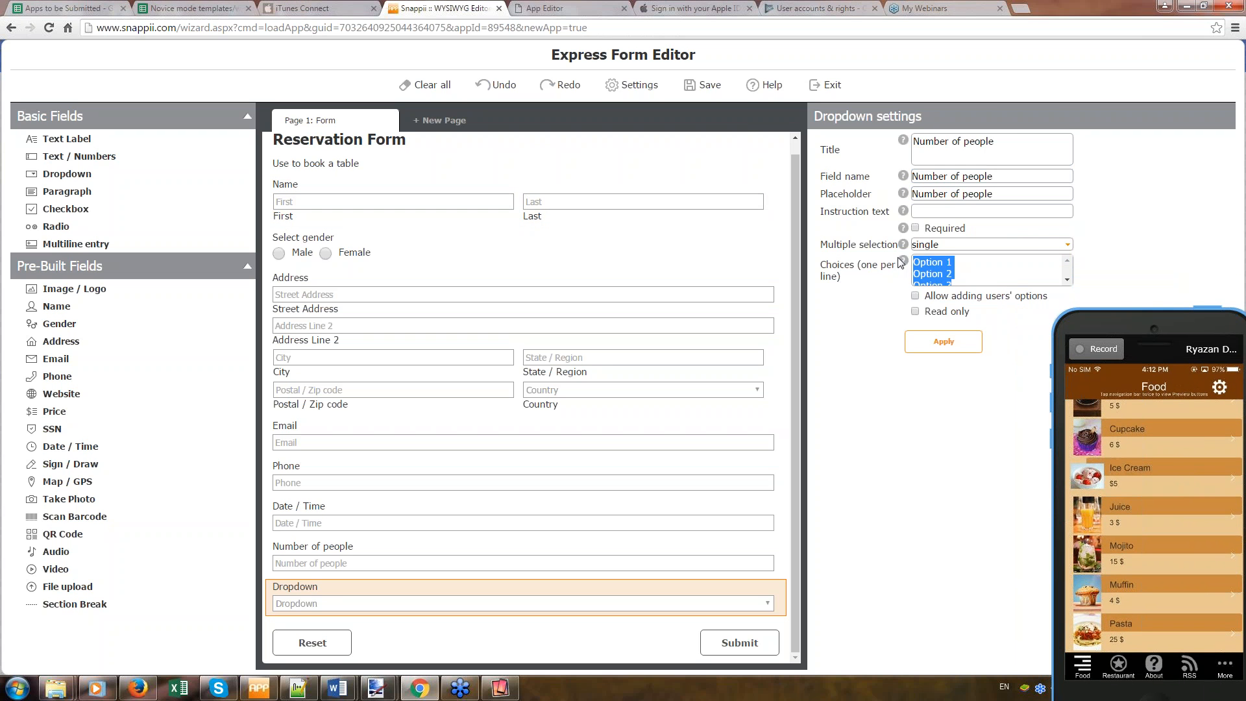
{"action": "type", "text": "1"}
{"action": "key", "text": "Return"}
{"action": "type", "text": "2"}
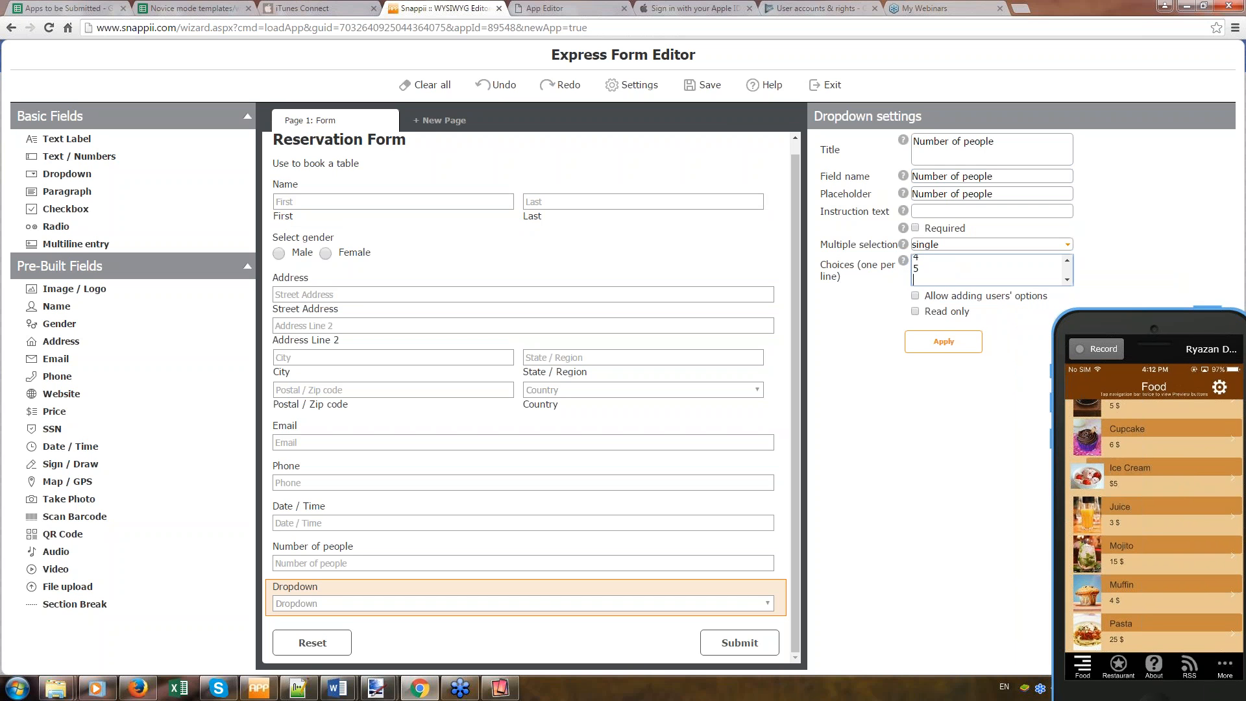
{"action": "left_click", "coordinate": [942, 348]}
{"action": "left_click", "coordinate": [915, 228]}
{"action": "left_click", "coordinate": [946, 343]}
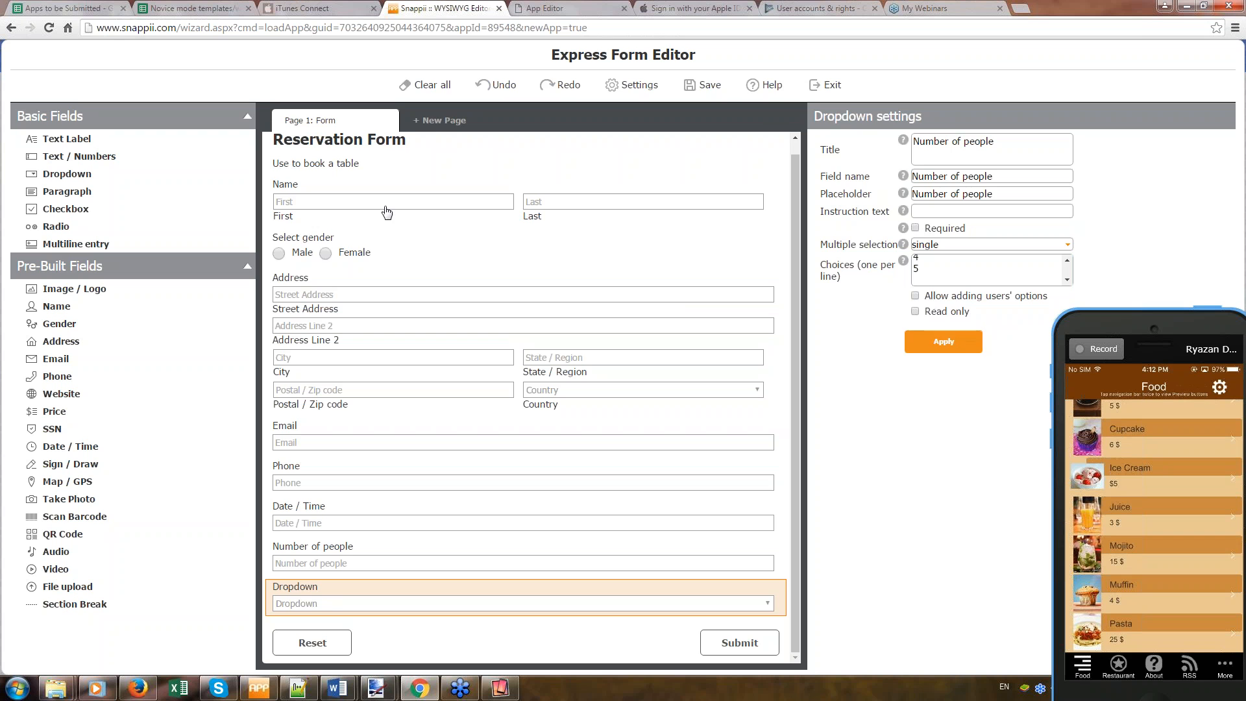
Make four copies of the Number of people dropdown
{"action": "left_click", "coordinate": [388, 212]}
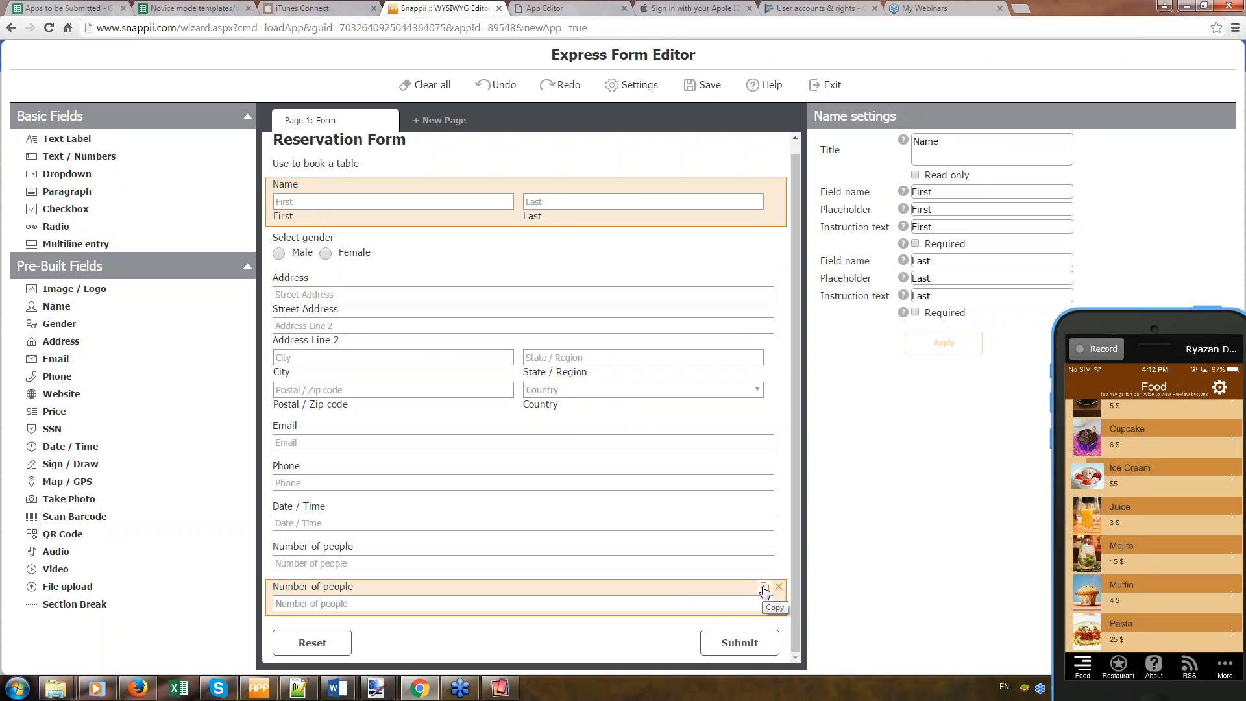
{"action": "left_click", "coordinate": [764, 588]}
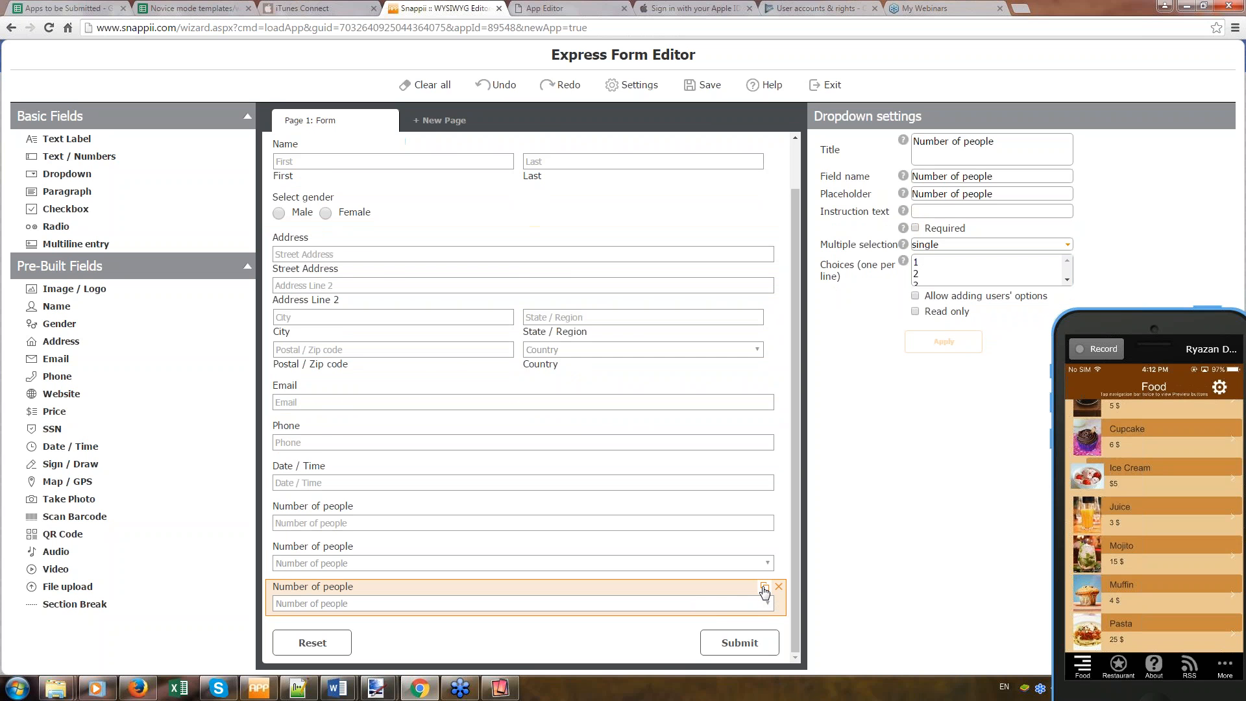
{"action": "left_click", "coordinate": [764, 587]}
{"action": "left_click", "coordinate": [765, 587]}
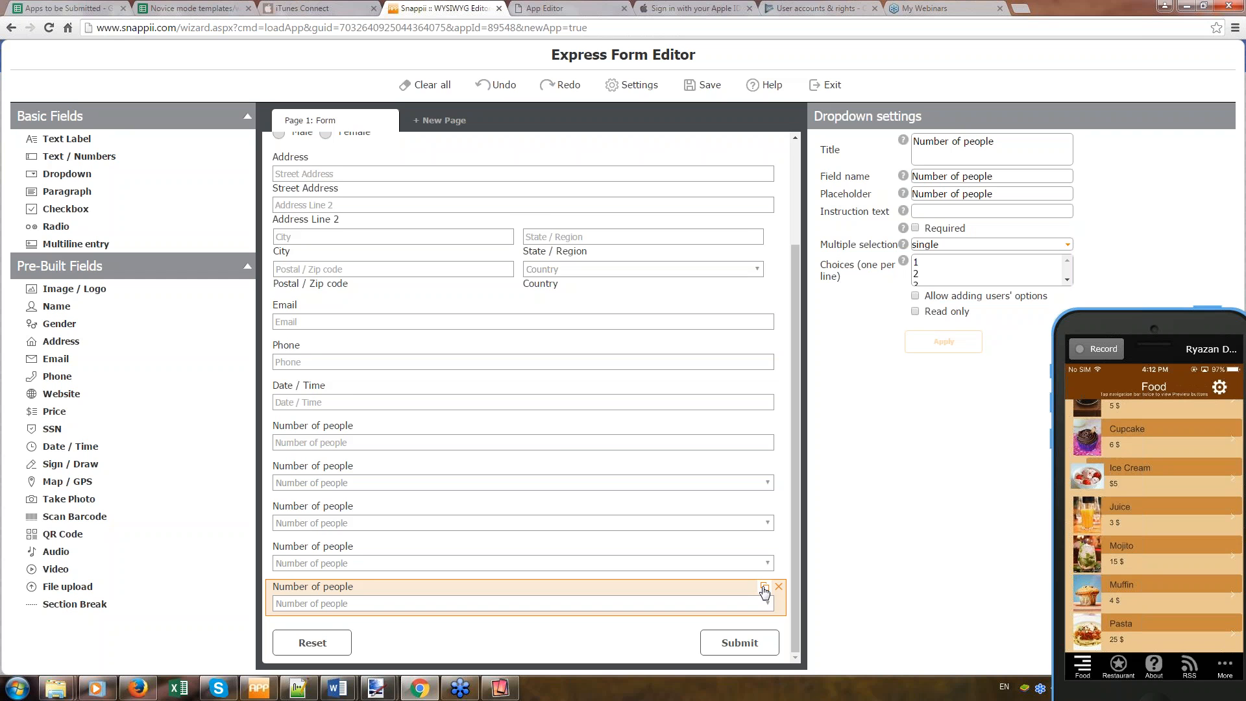
{"action": "left_click", "coordinate": [764, 588]}
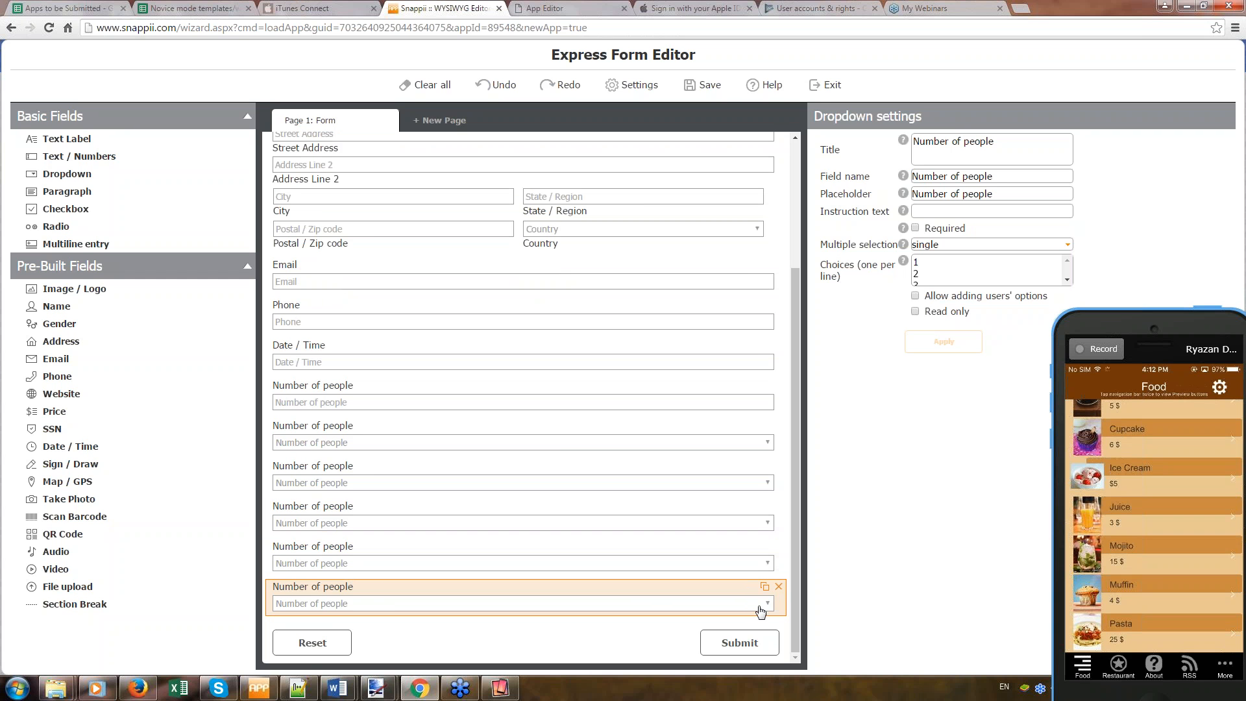
Delete the extra Number of people copies, confirming each removal
{"action": "left_click", "coordinate": [778, 586]}
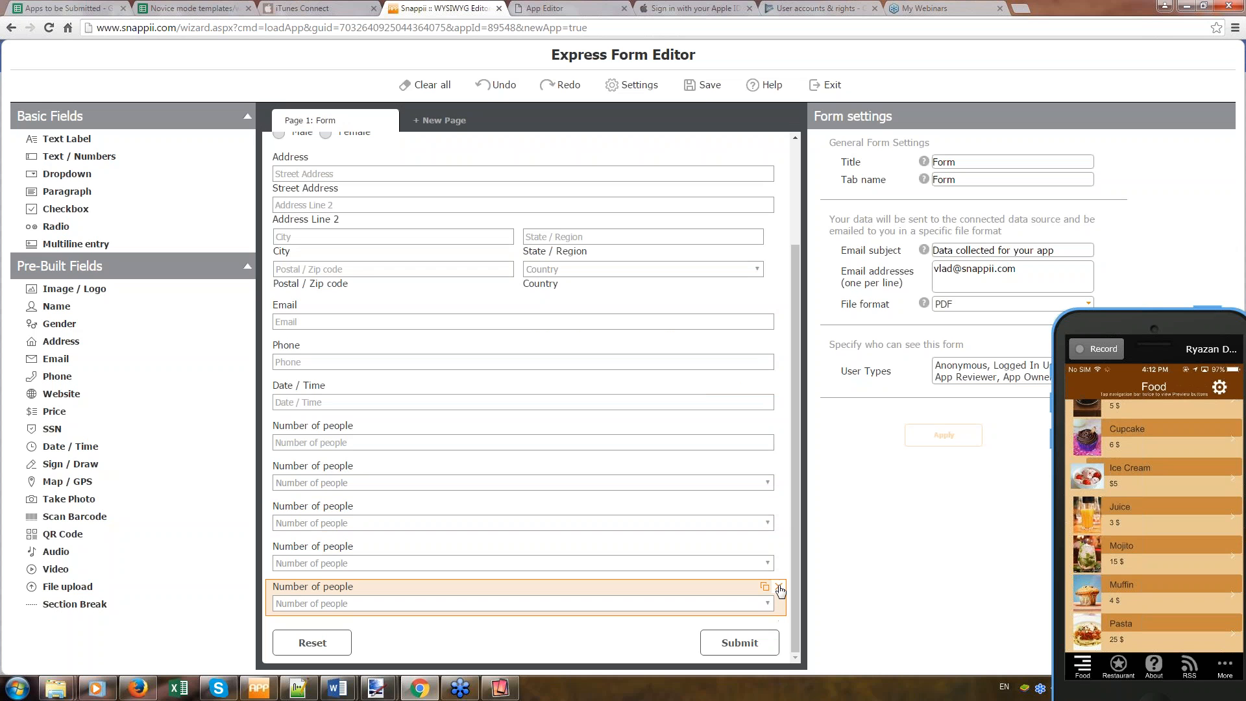
{"action": "left_click", "coordinate": [781, 587]}
{"action": "key", "text": "Return"}
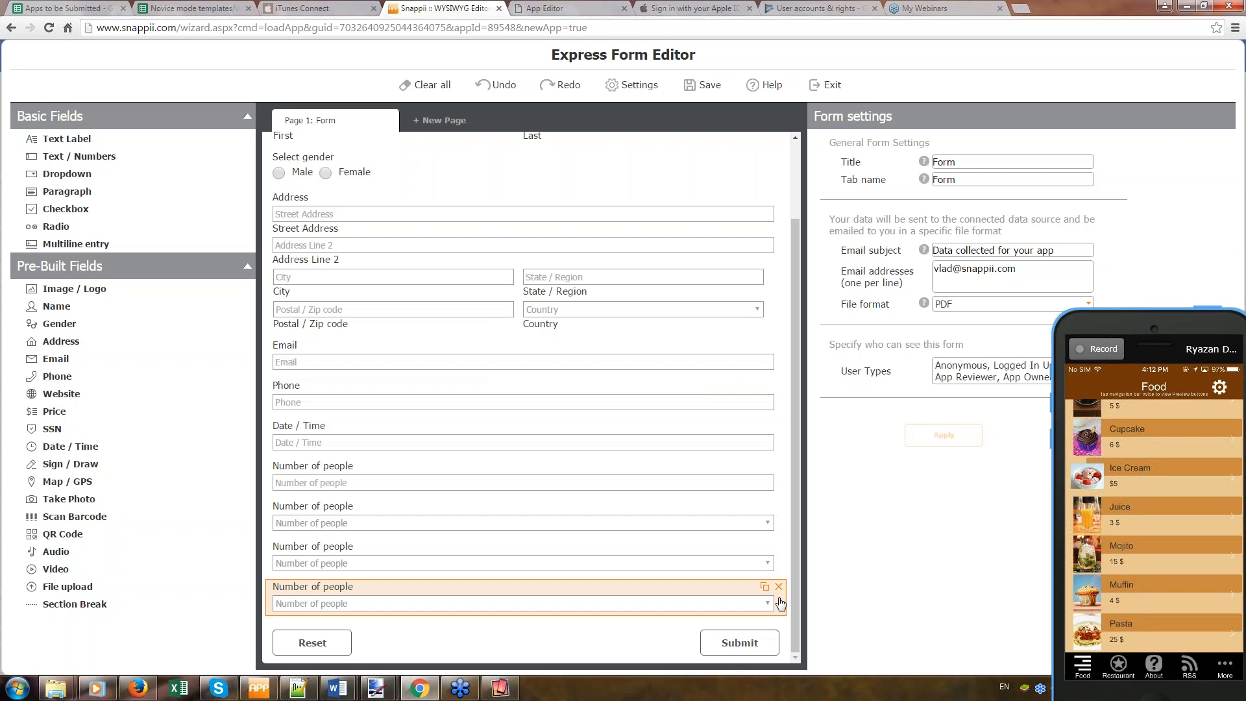
{"action": "left_click", "coordinate": [780, 587]}
{"action": "left_click", "coordinate": [672, 379]}
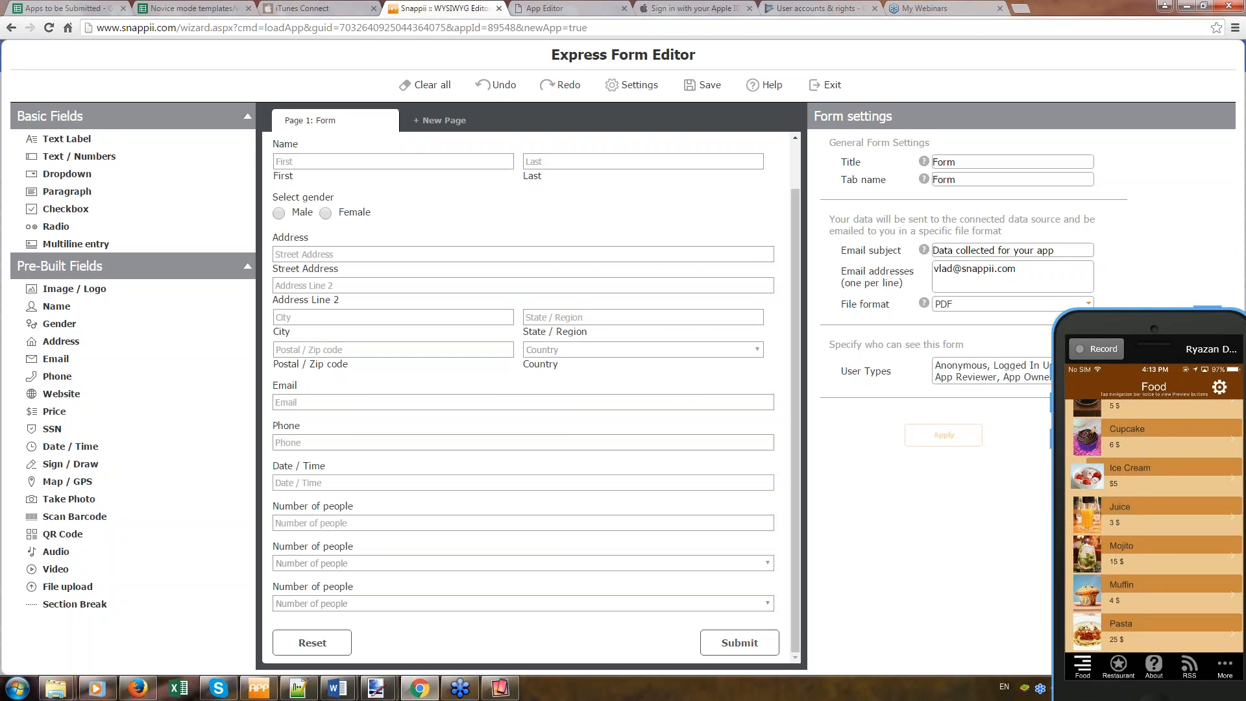
{"action": "left_click", "coordinate": [780, 587]}
Reorder the form so Number of people follows Select gender, with Email and Phone beneath it
{"action": "left_click", "coordinate": [669, 382]}
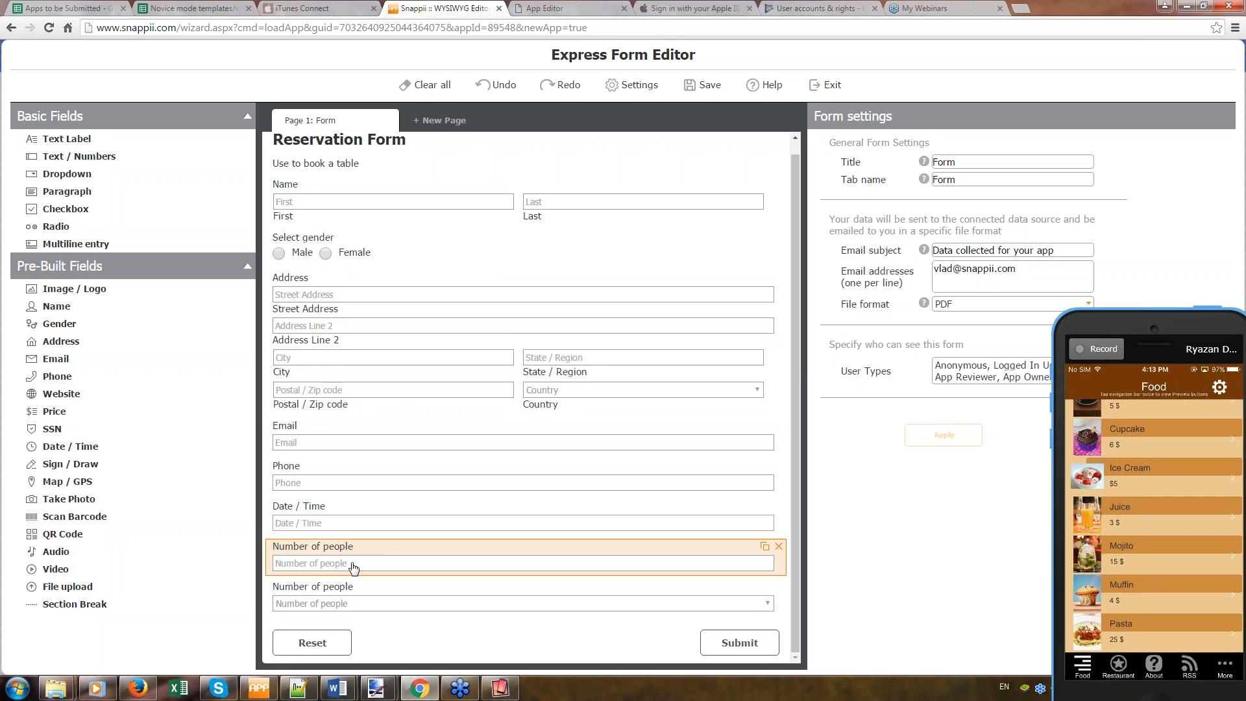
{"action": "left_click_drag", "start_coordinate": [353, 569], "coordinate": [390, 292]}
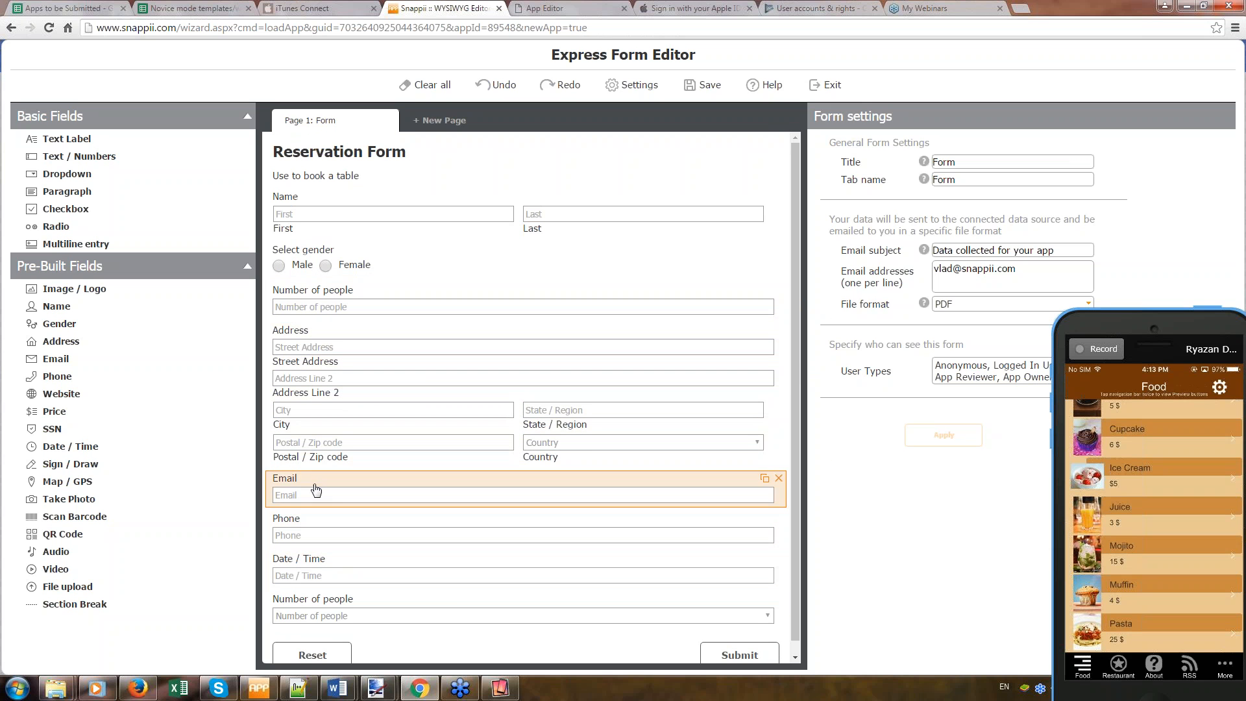
{"action": "left_click_drag", "start_coordinate": [316, 490], "coordinate": [318, 310]}
{"action": "left_click_drag", "start_coordinate": [331, 517], "coordinate": [326, 377]}
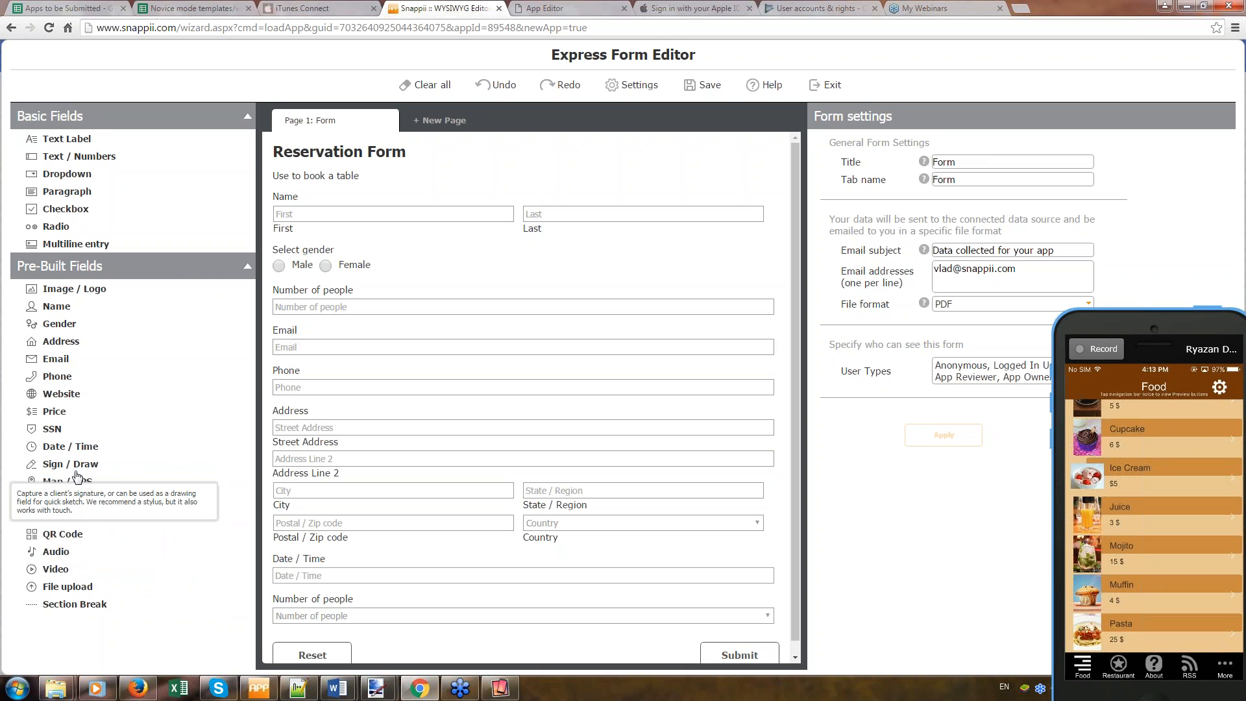
{"action": "scroll", "coordinate": [562, 467], "scroll_direction": "down", "scroll_amount": 1}
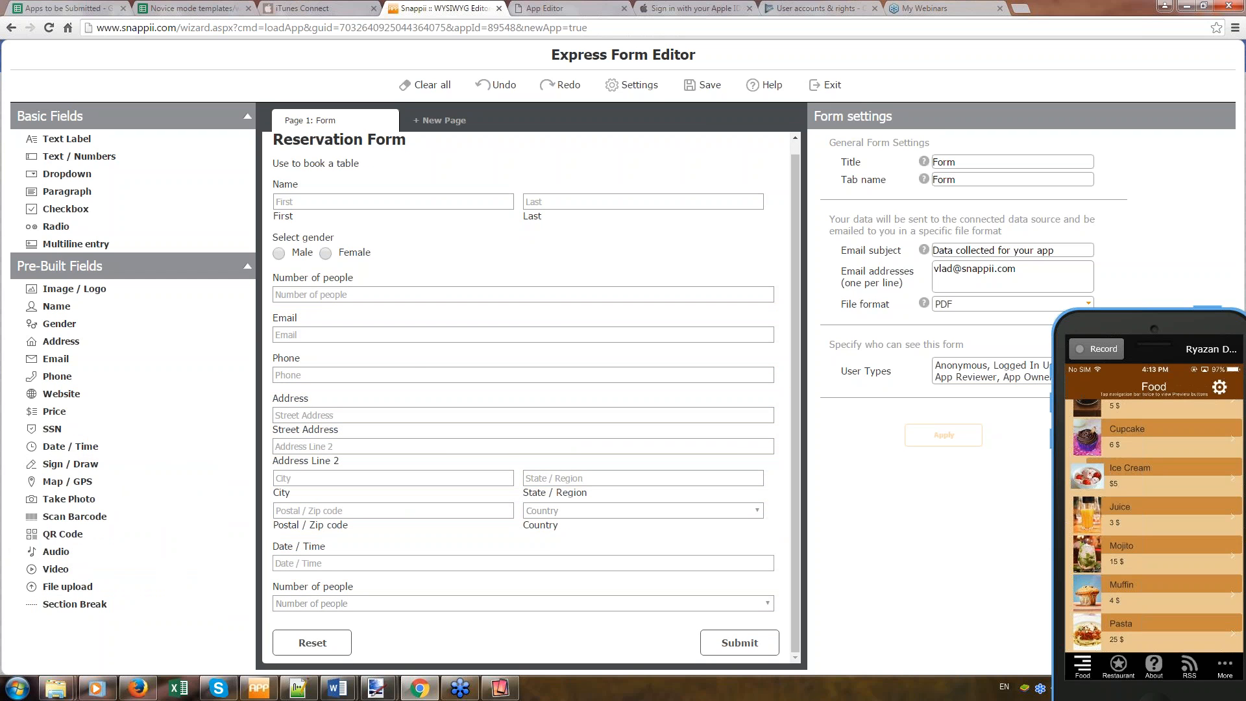
Exit the Express Form Editor, saving all Reservation Form changes
{"action": "left_click", "coordinate": [836, 86]}
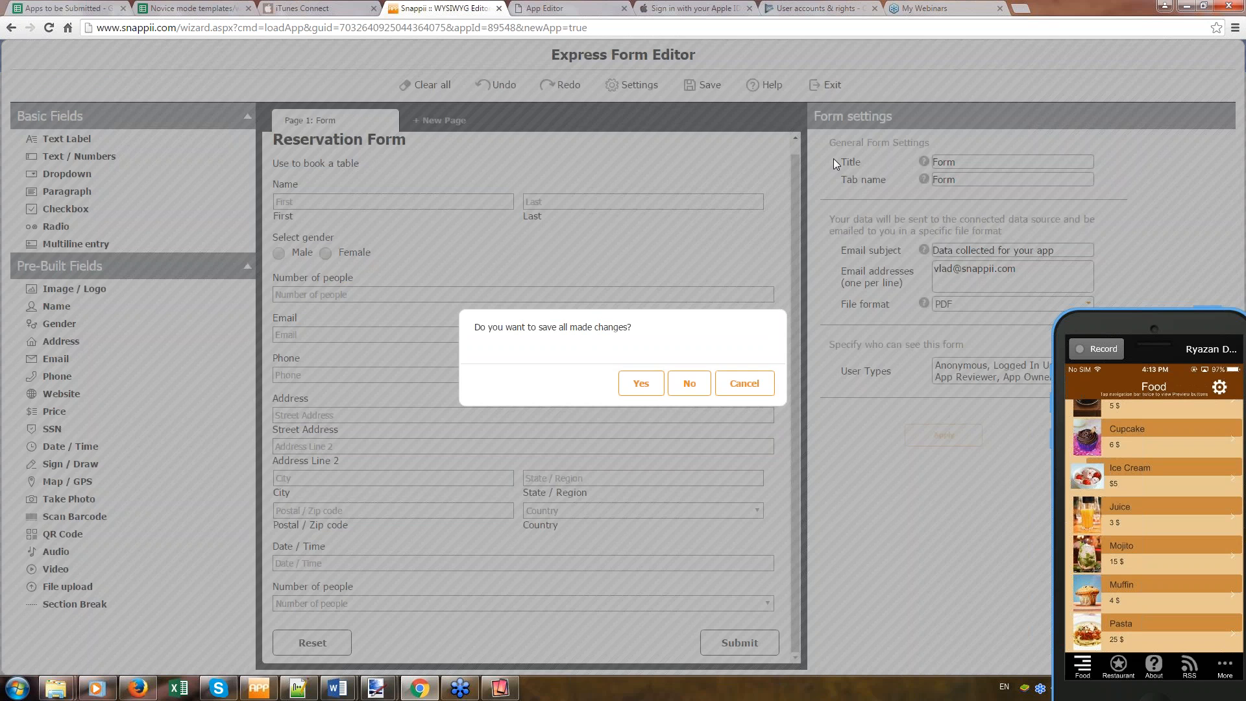
{"action": "left_click", "coordinate": [641, 383]}
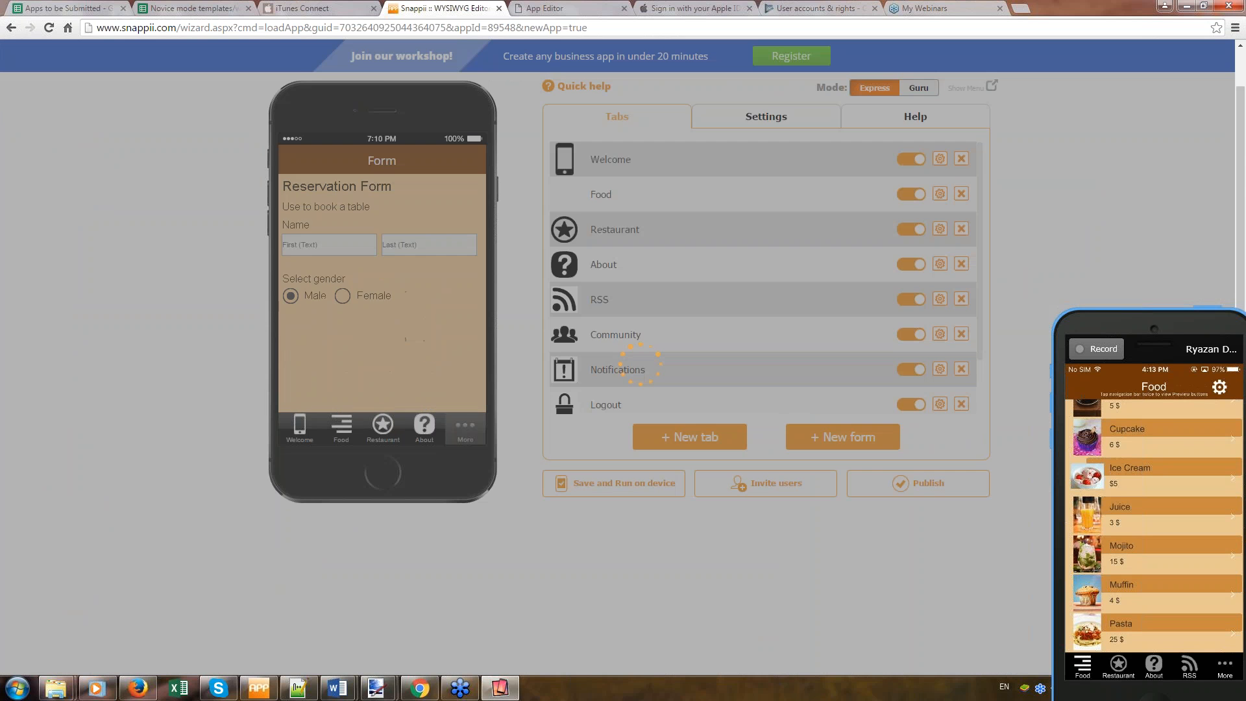
{"action": "left_click_drag", "start_coordinate": [1169, 319], "coordinate": [1136, 247]}
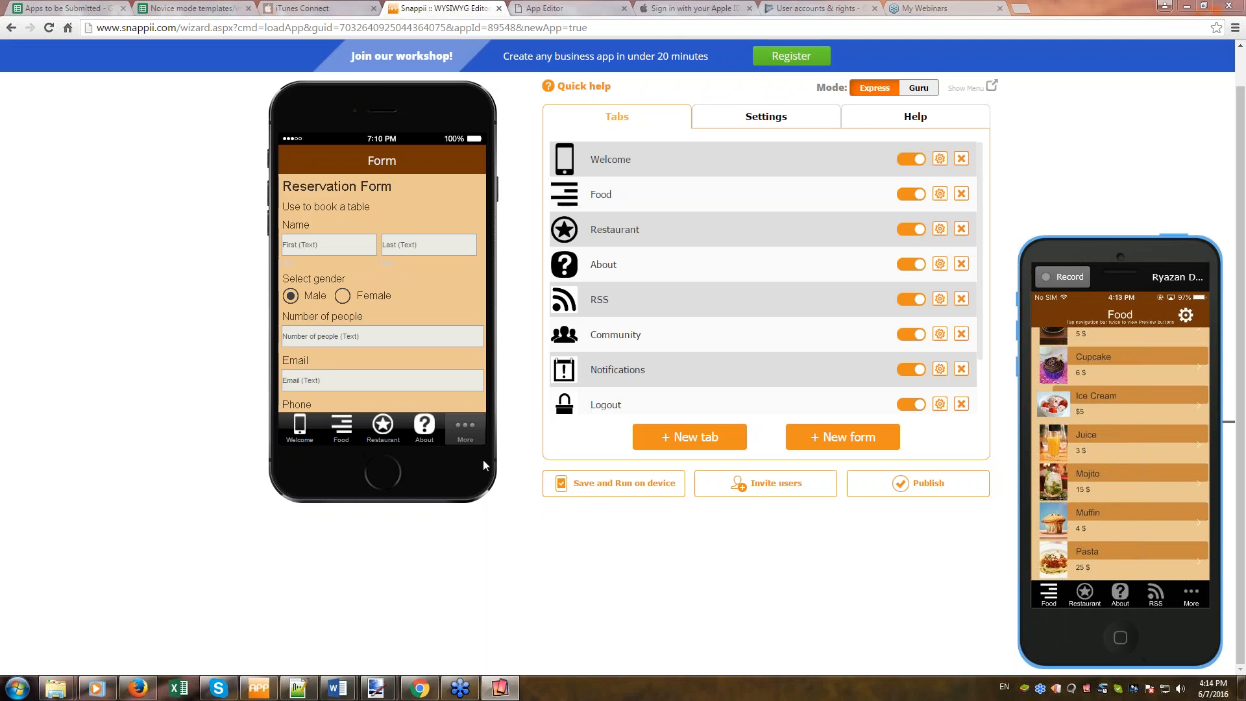
Set the Form tab's title and tab name to Reservation
{"action": "left_click", "coordinate": [465, 428]}
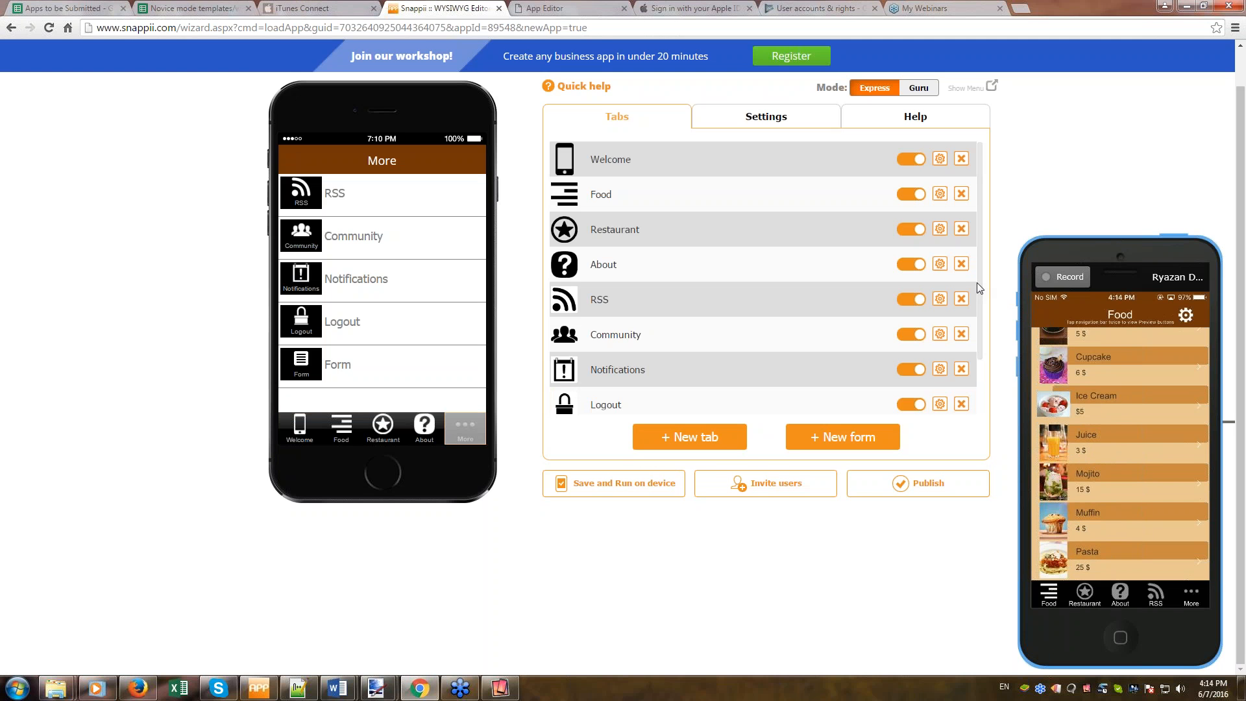
{"action": "scroll", "coordinate": [979, 286], "scroll_direction": "down", "scroll_amount": 2}
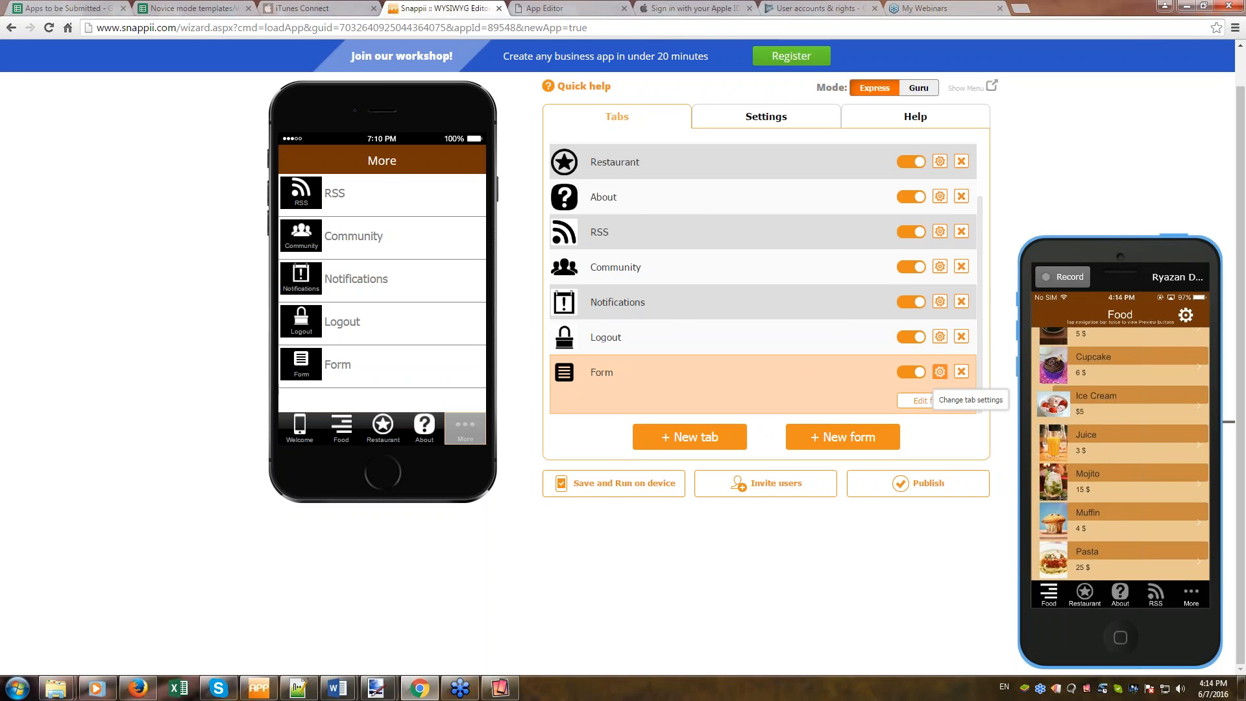
{"action": "left_click", "coordinate": [939, 371]}
{"action": "double_click", "coordinate": [702, 197]}
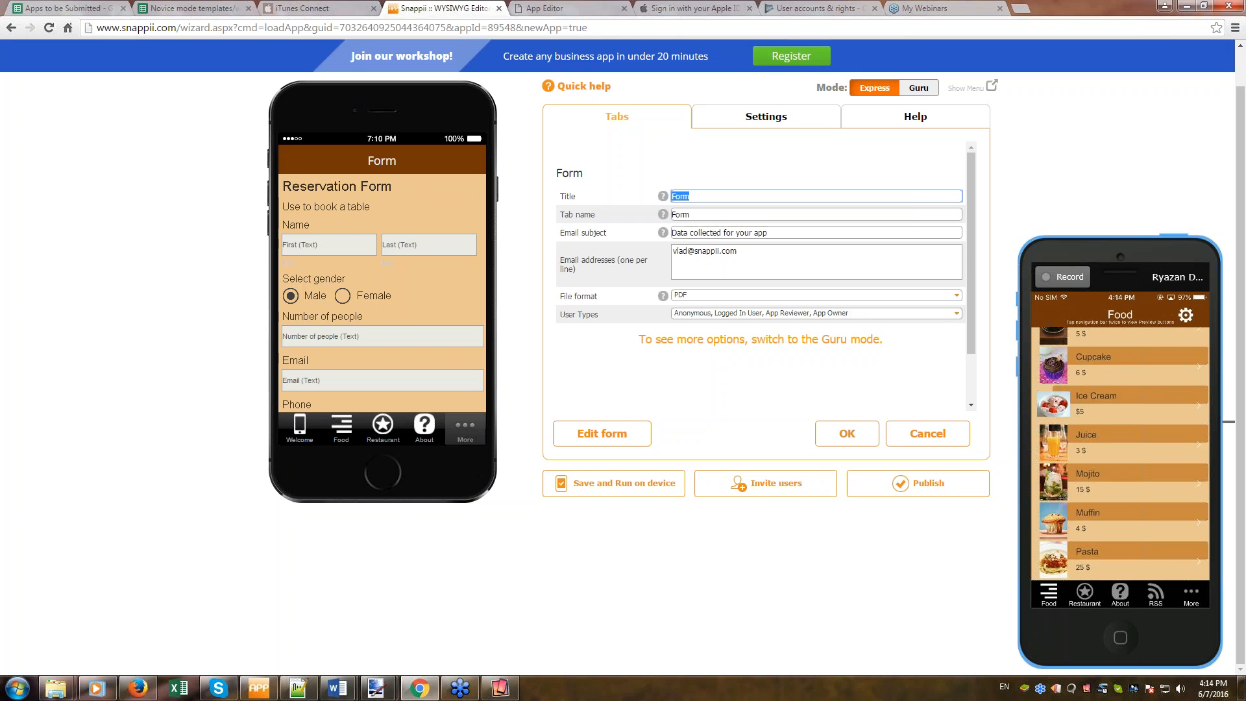
{"action": "left_click", "coordinate": [673, 196]}
{"action": "double_click", "coordinate": [672, 196]}
{"action": "type", "text": "Reservation"}
{"action": "key", "text": "ctrl+a"}
{"action": "key", "text": "ctrl+c"}
{"action": "key", "text": "Tab"}
{"action": "key", "text": "ctrl+v"}
Set email subject 'My Reservation', add a recipient line, keep PDF only, and apply
{"action": "key", "text": "Tab"}
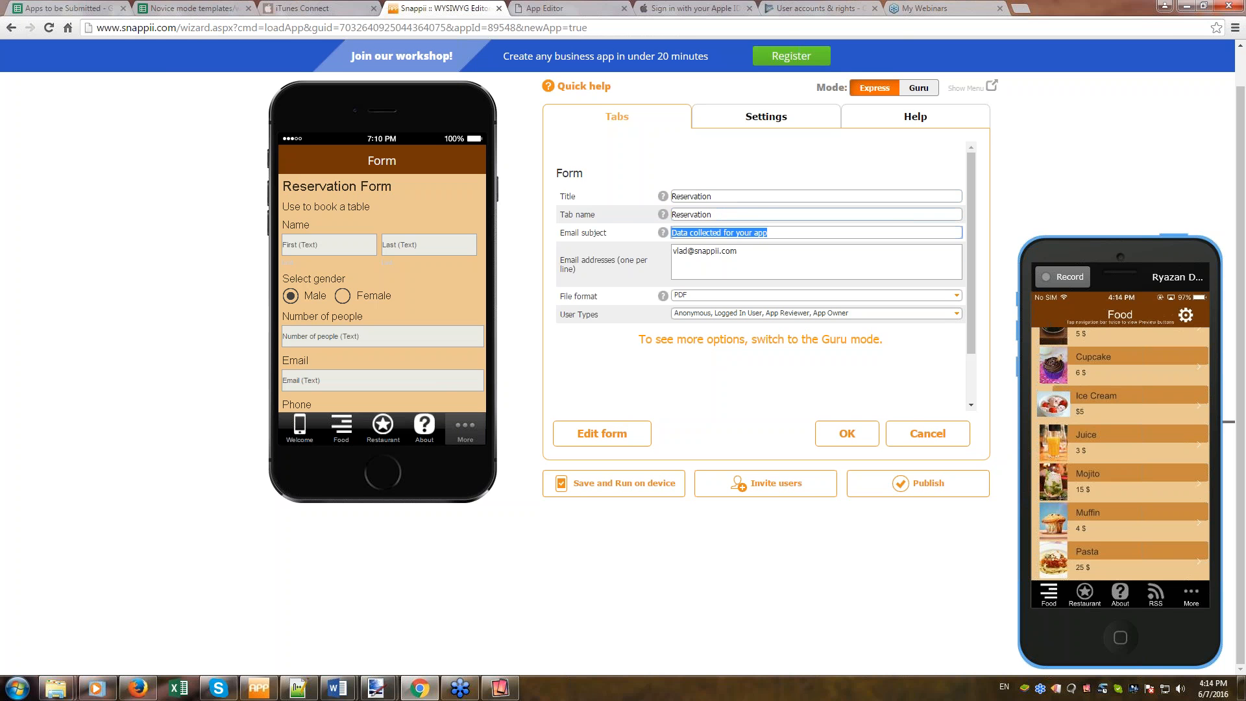
{"action": "type", "text": "Reservatio"}
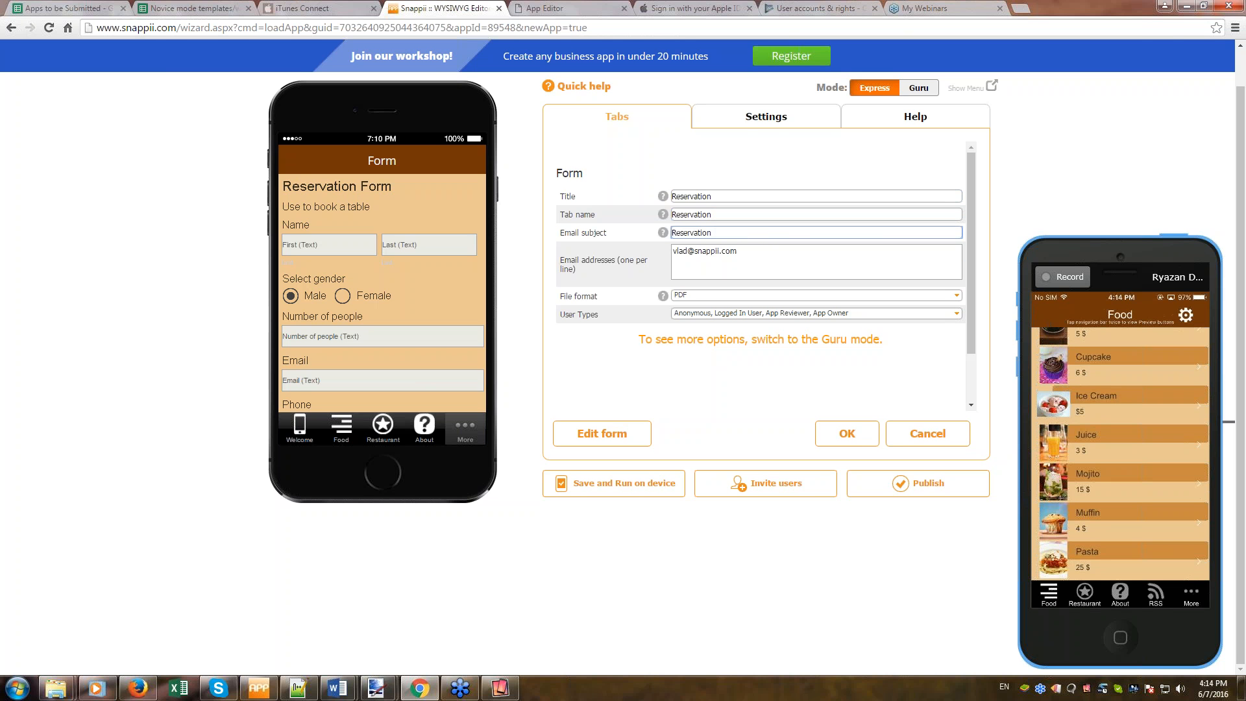
{"action": "type", "text": "n"}
{"action": "left_click", "coordinate": [674, 232]}
{"action": "type", "text": "My"}
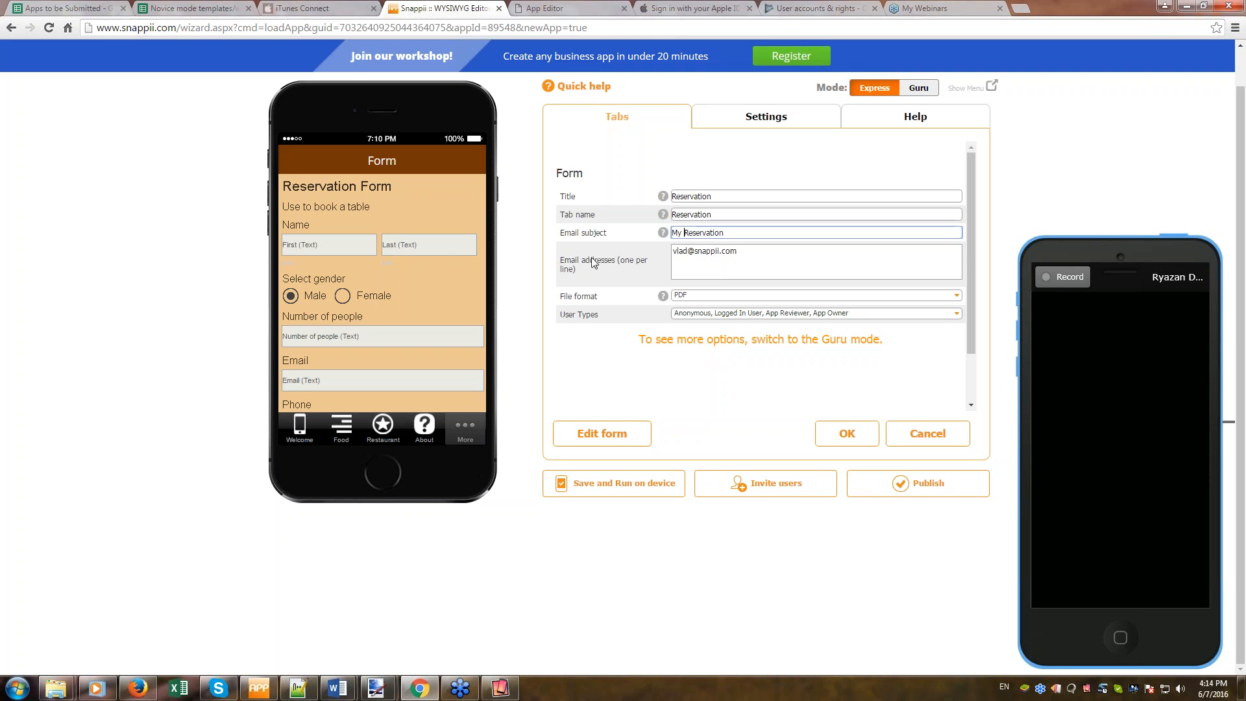
{"action": "left_click", "coordinate": [755, 259]}
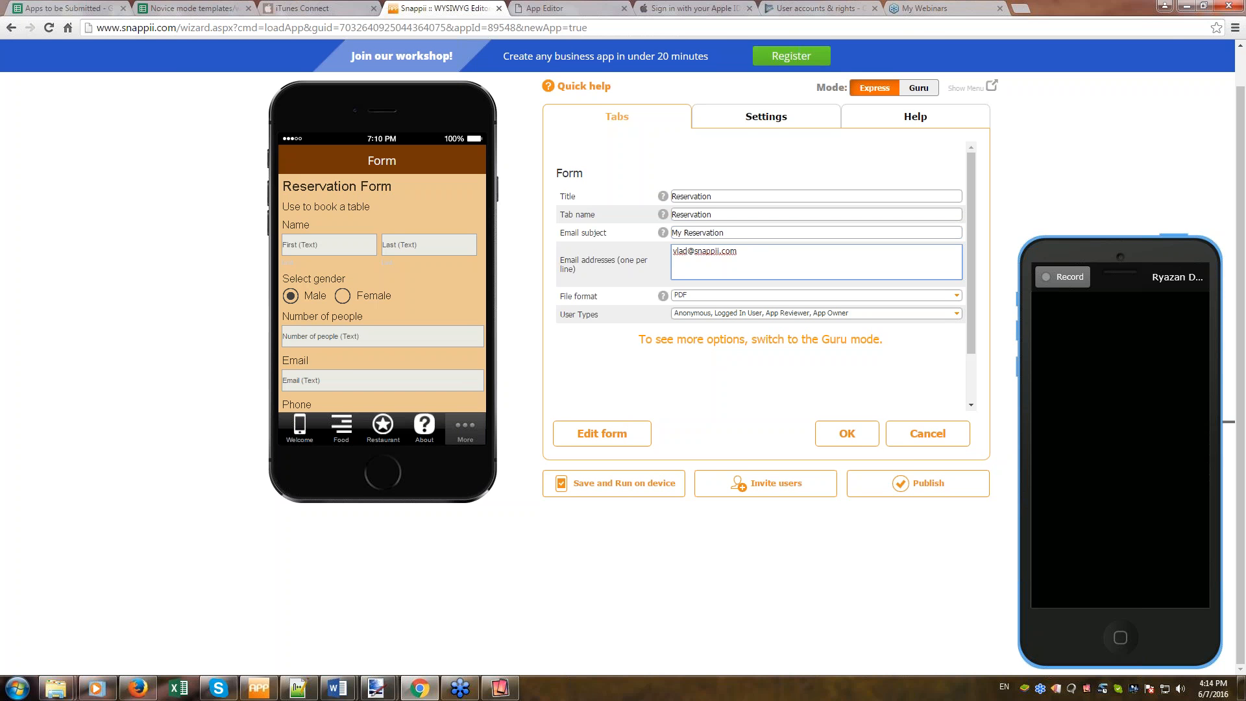
{"action": "key", "text": "Return"}
{"action": "left_click", "coordinate": [694, 296]}
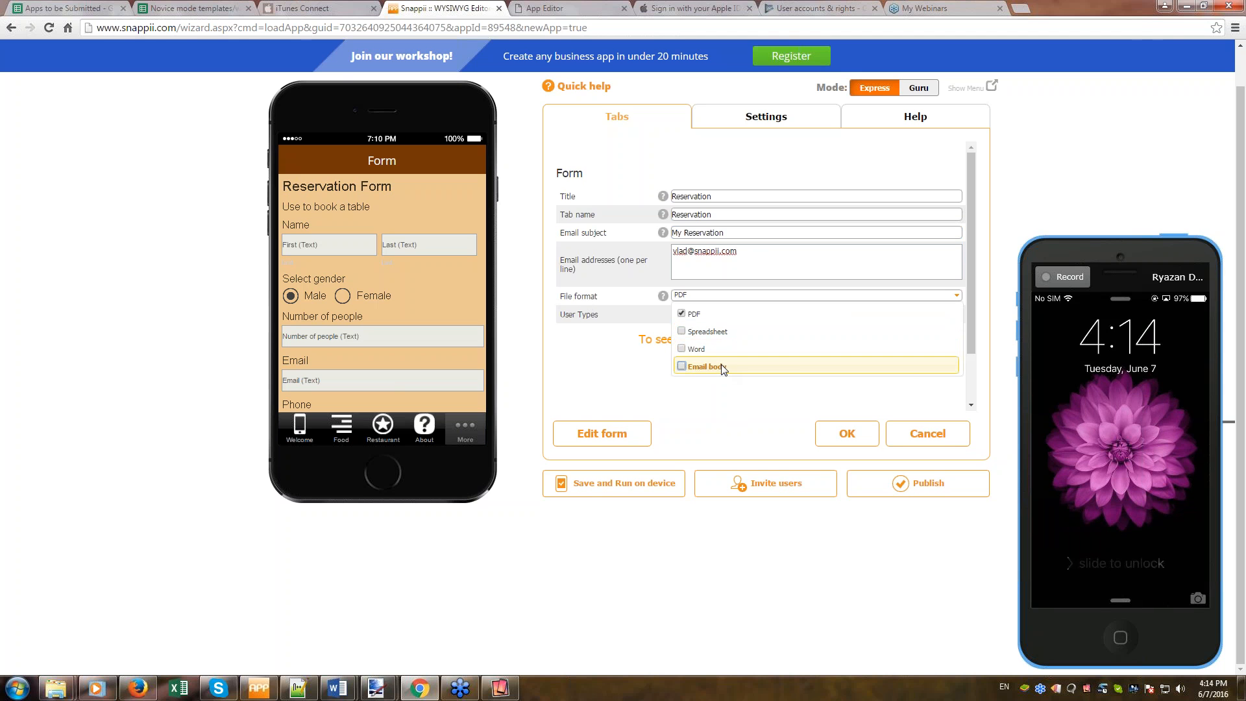
{"action": "left_click", "coordinate": [597, 368]}
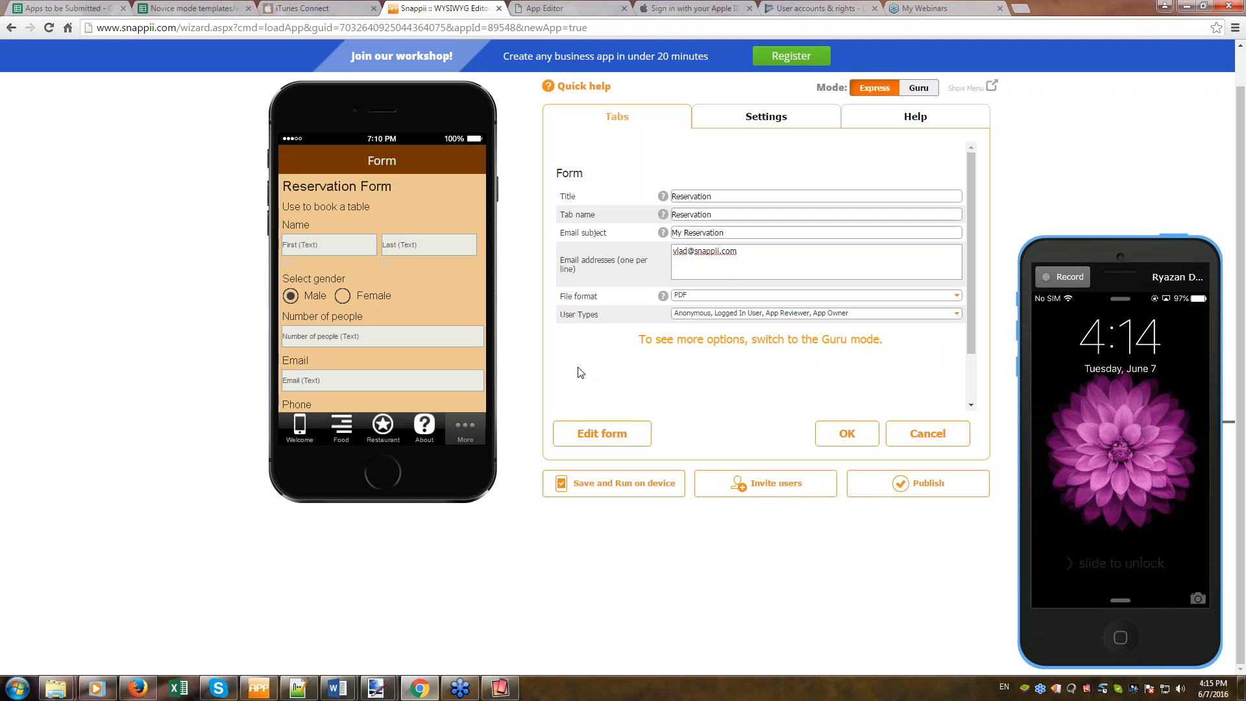
{"action": "left_click", "coordinate": [846, 433]}
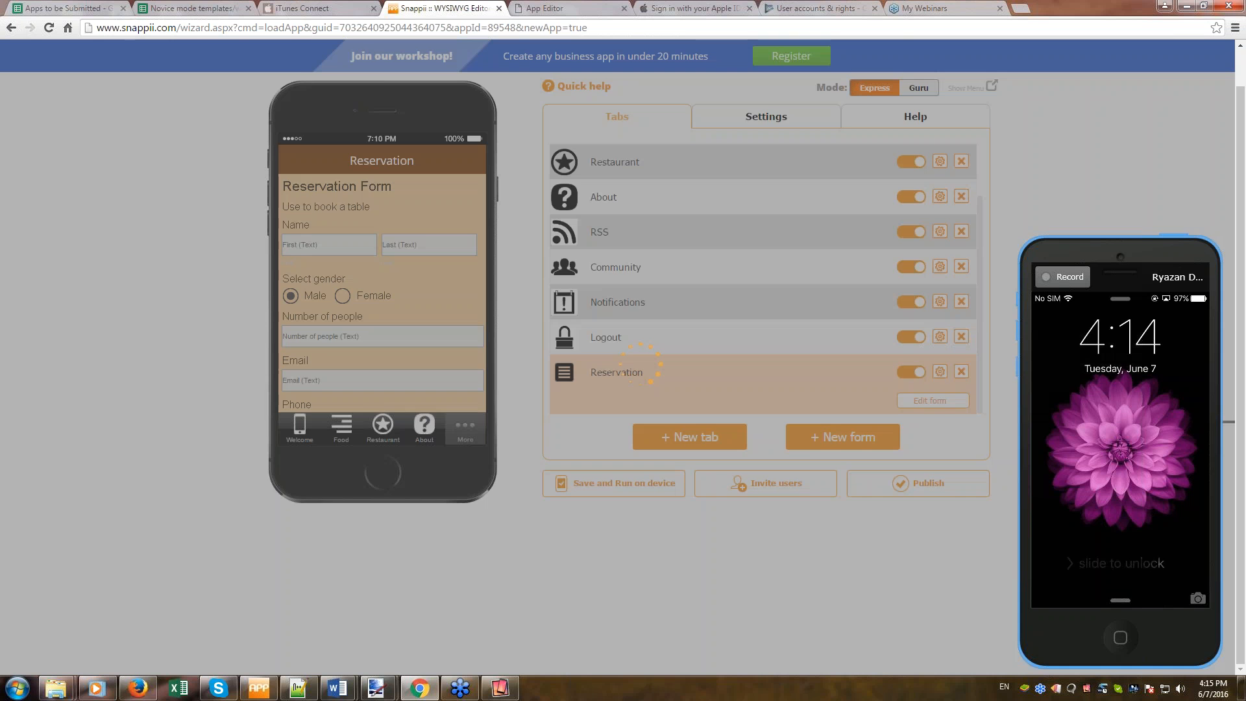
Save the app and run it on the connected phone
{"action": "left_click", "coordinate": [627, 488]}
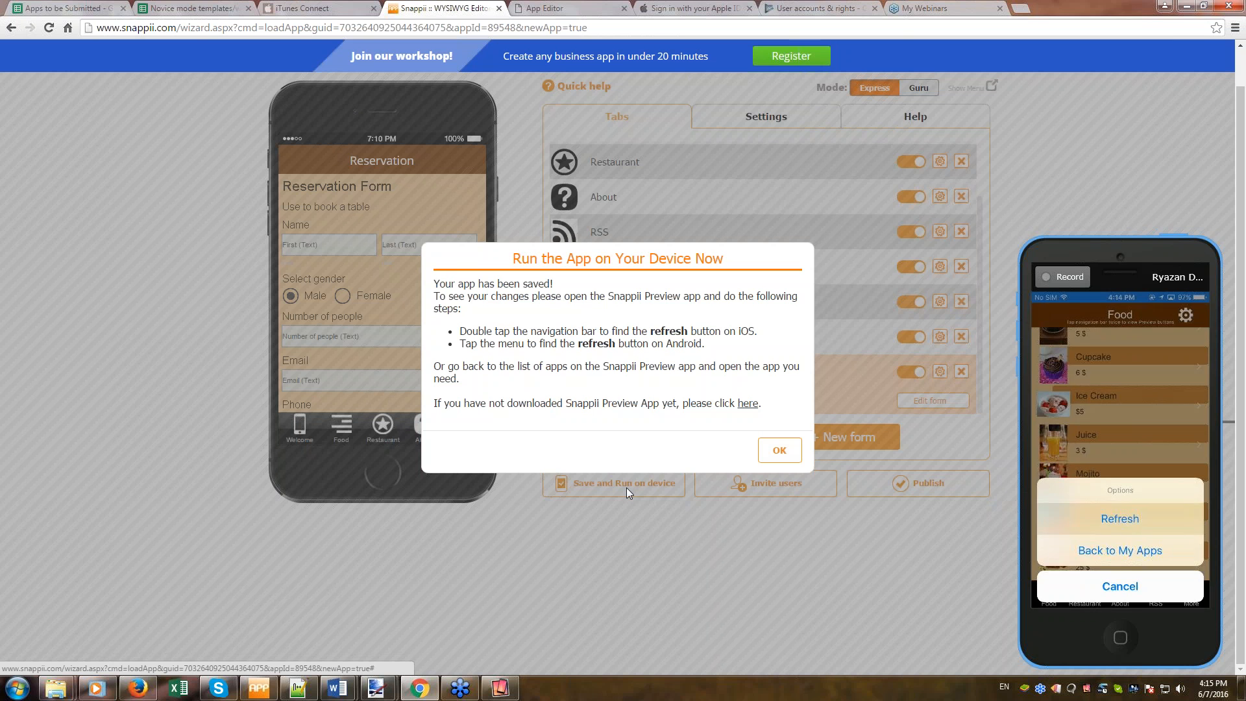
{"action": "left_click_drag", "start_coordinate": [1190, 260], "coordinate": [1046, 42]}
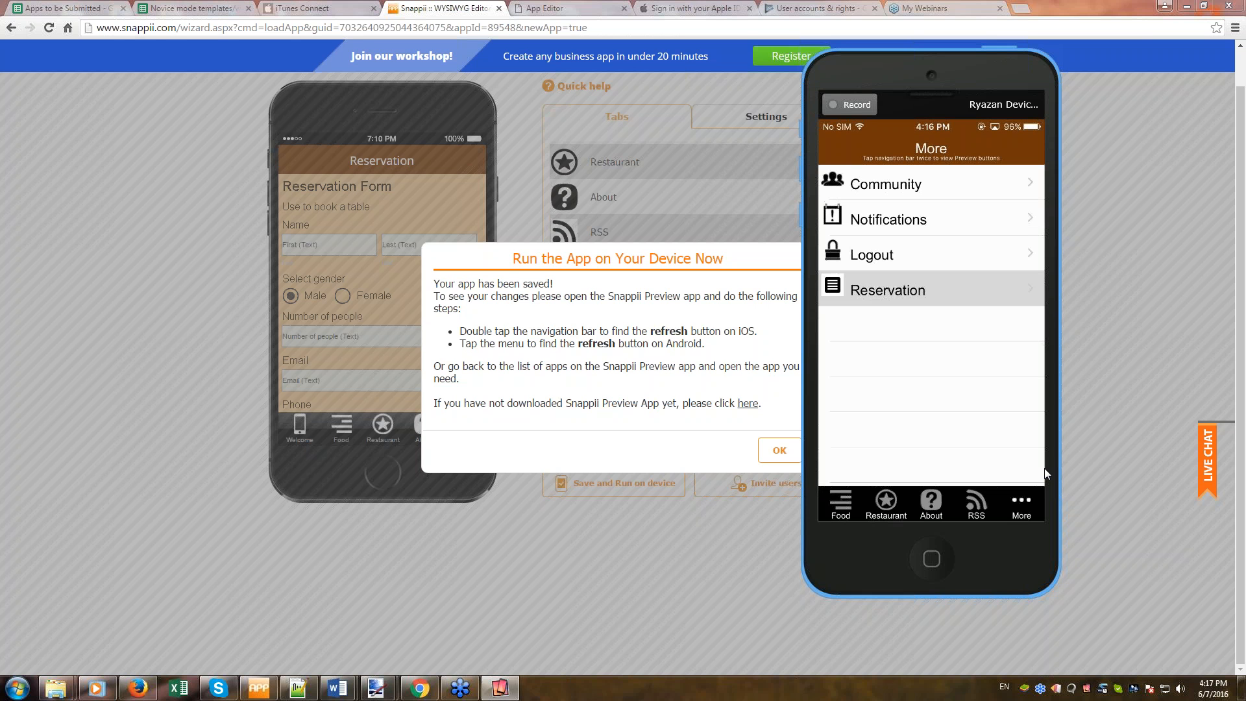
Dismiss the run-on-device notice and open the Food & Dining templates for a new tab
{"action": "left_click", "coordinate": [779, 450]}
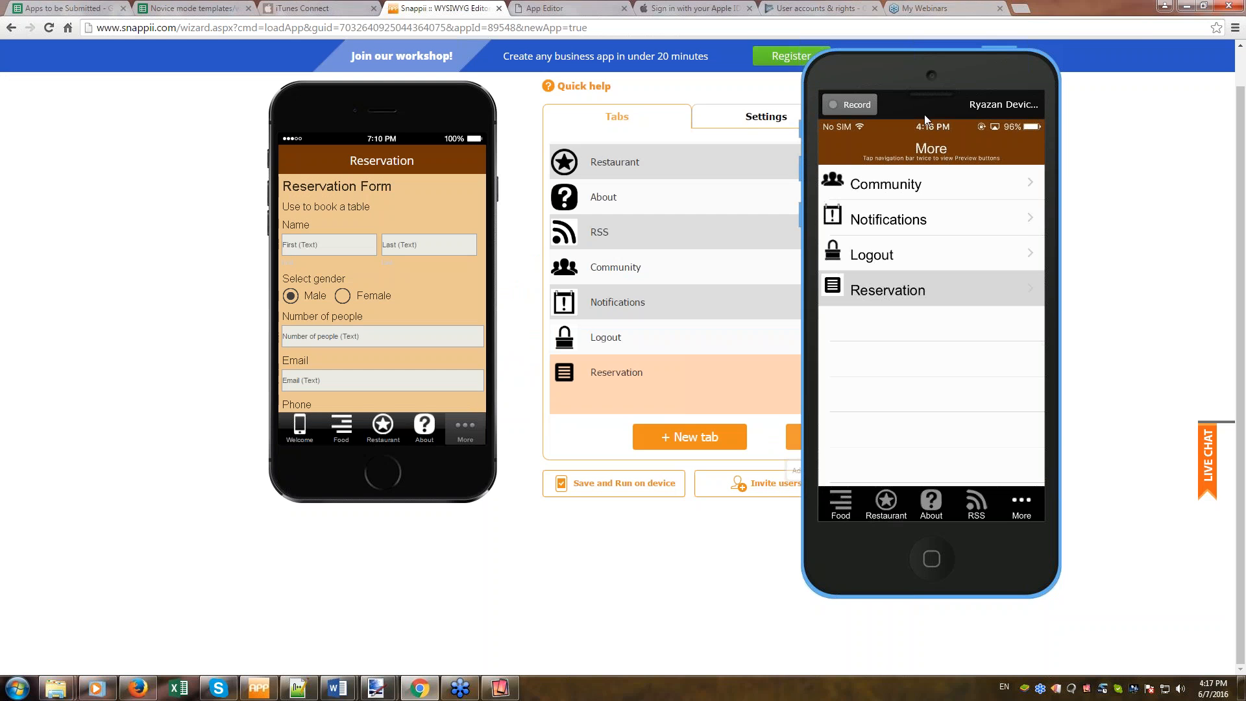
{"action": "left_click_drag", "start_coordinate": [921, 74], "coordinate": [1103, 118]}
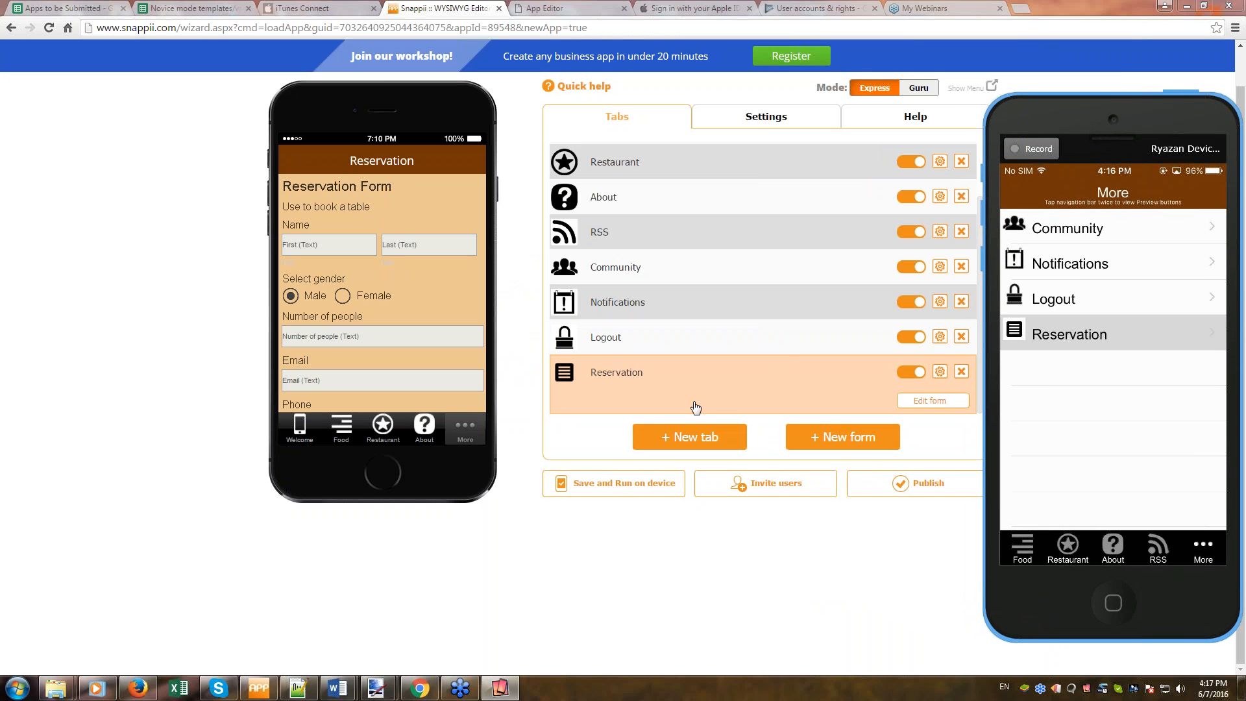
{"action": "left_click", "coordinate": [686, 446]}
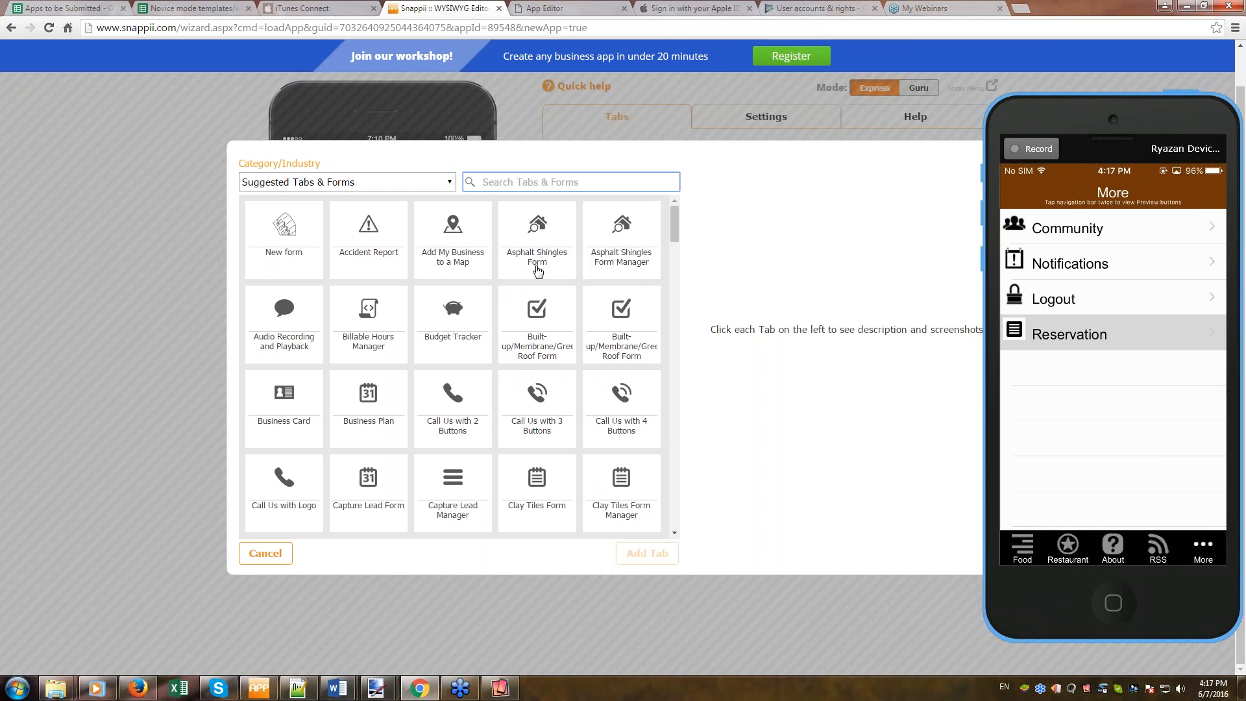
{"action": "left_click", "coordinate": [449, 184]}
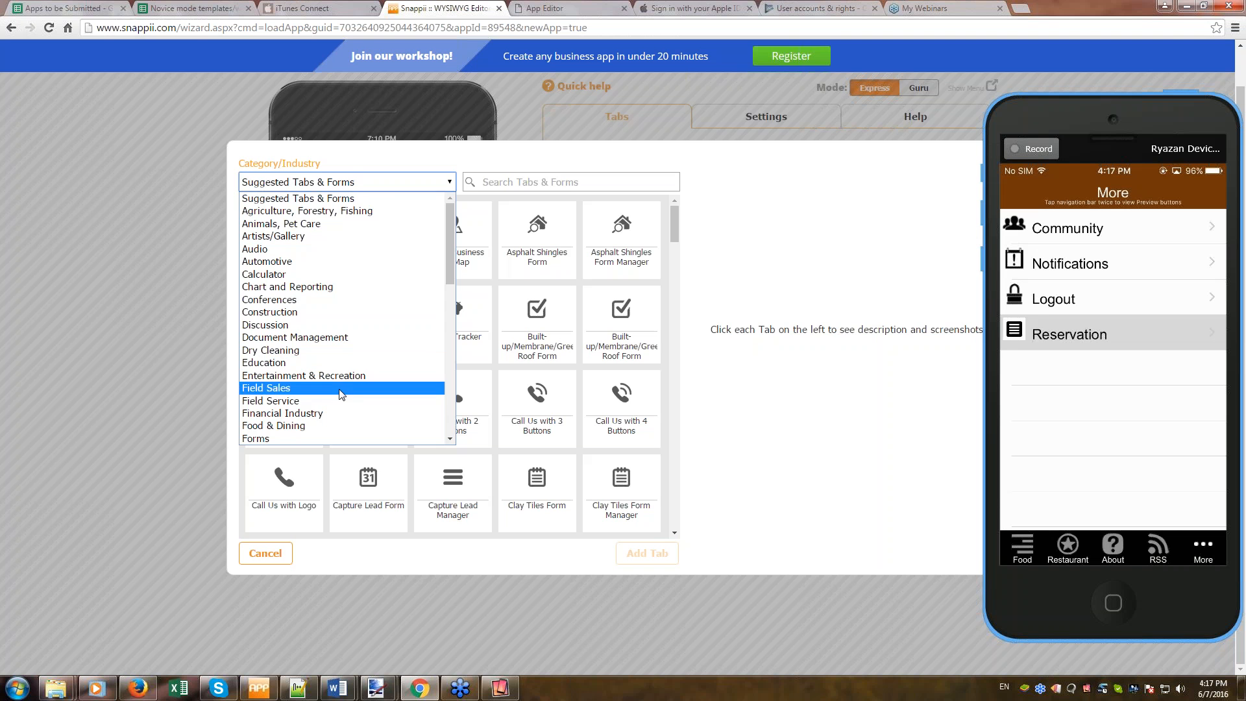
{"action": "left_click", "coordinate": [341, 425]}
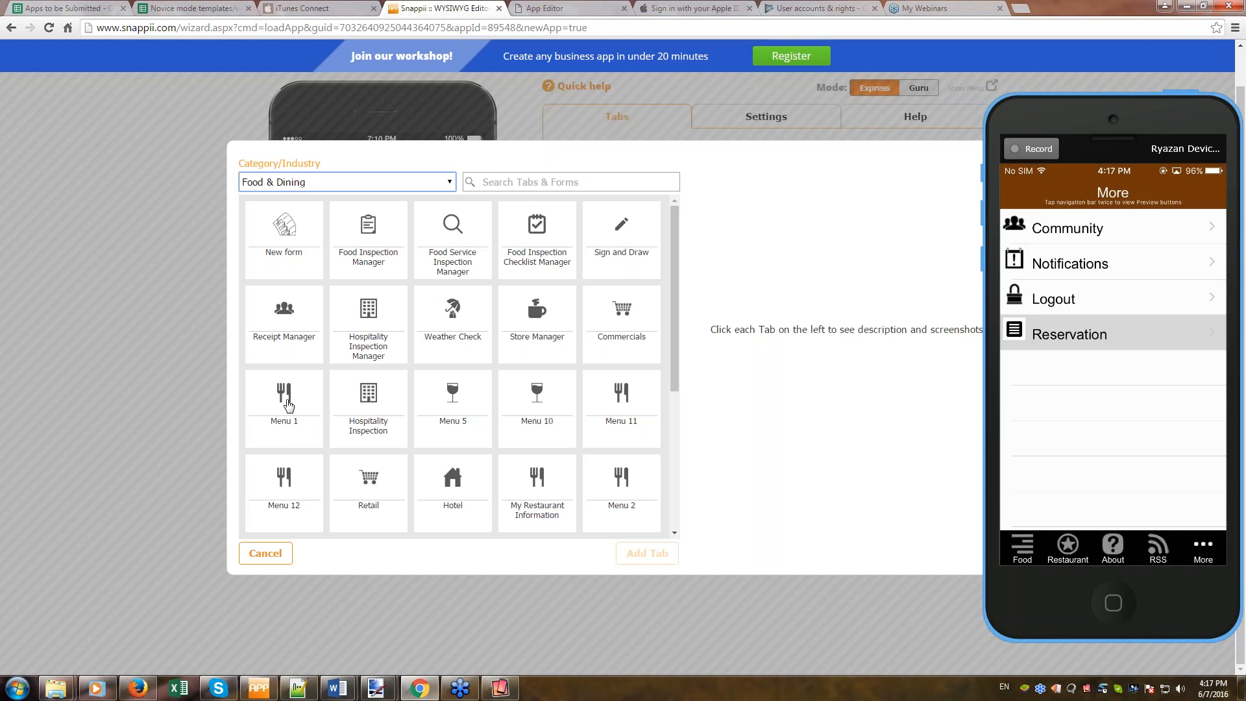
Preview the Menu 1, 5, 10, 11, 12, My Restaurant Information and Menu 2 templates
{"action": "left_click", "coordinate": [293, 420]}
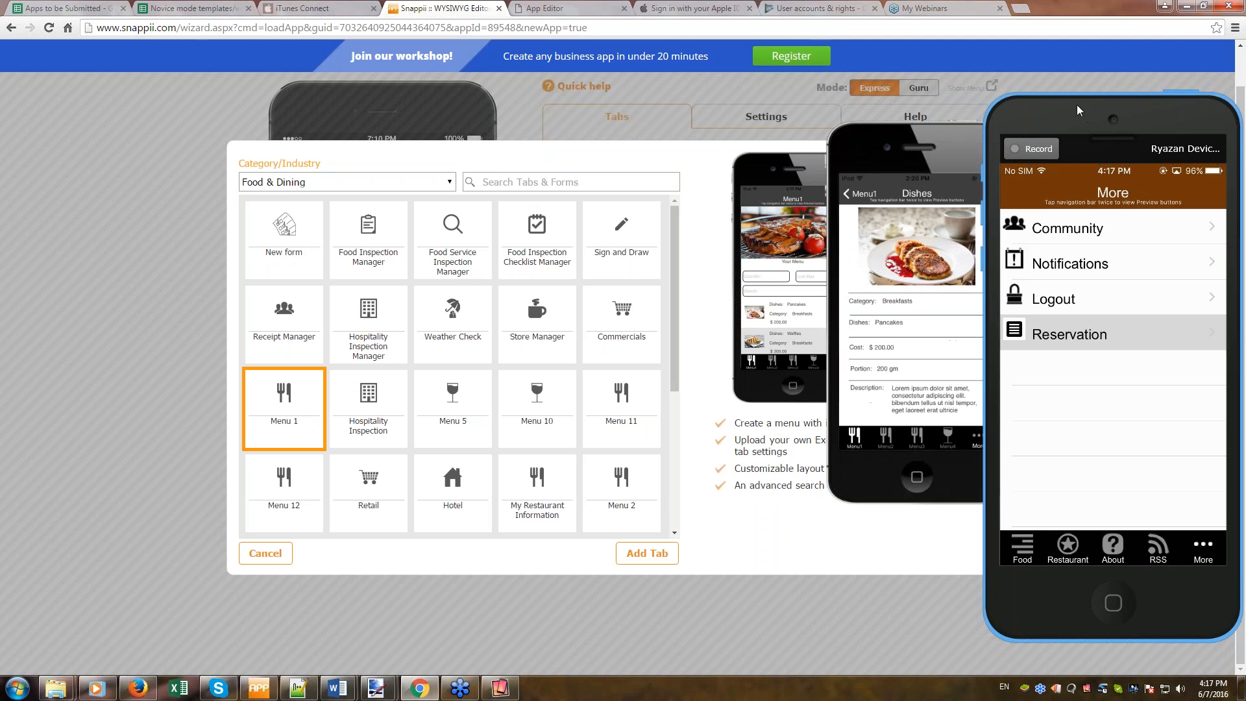
{"action": "left_click_drag", "start_coordinate": [1097, 139], "coordinate": [1168, 187]}
{"action": "left_click", "coordinate": [445, 413]}
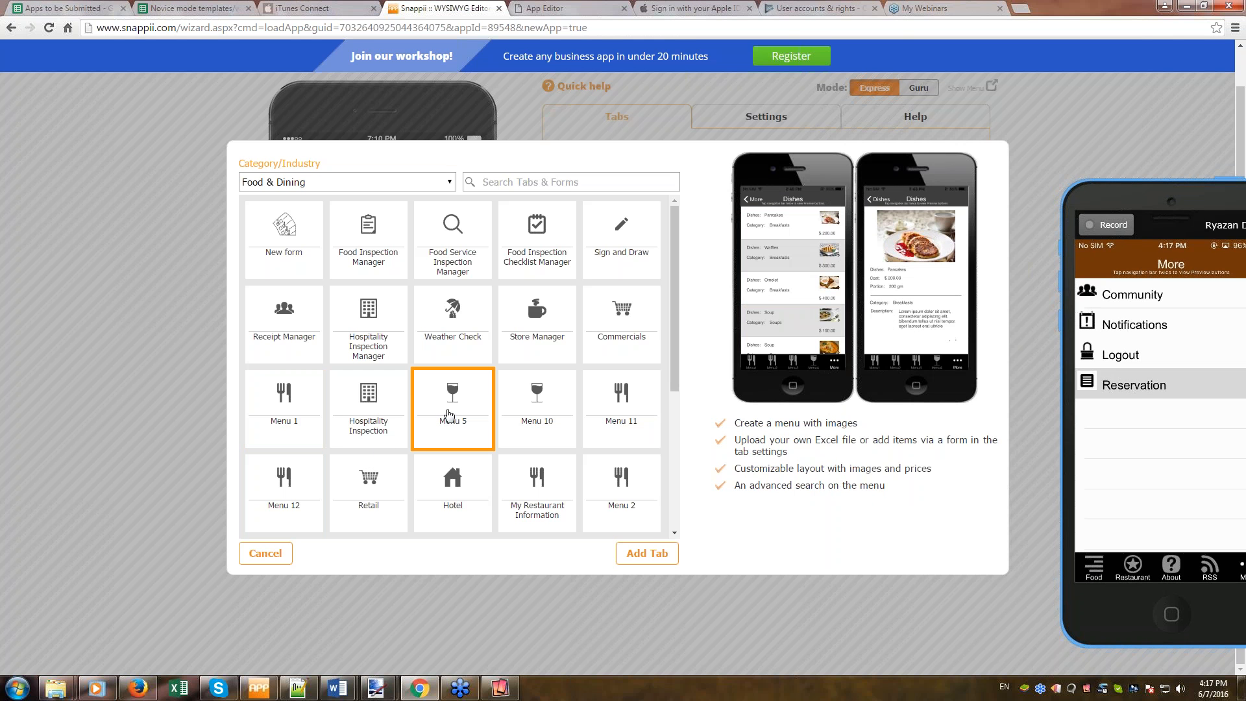
{"action": "left_click", "coordinate": [537, 414]}
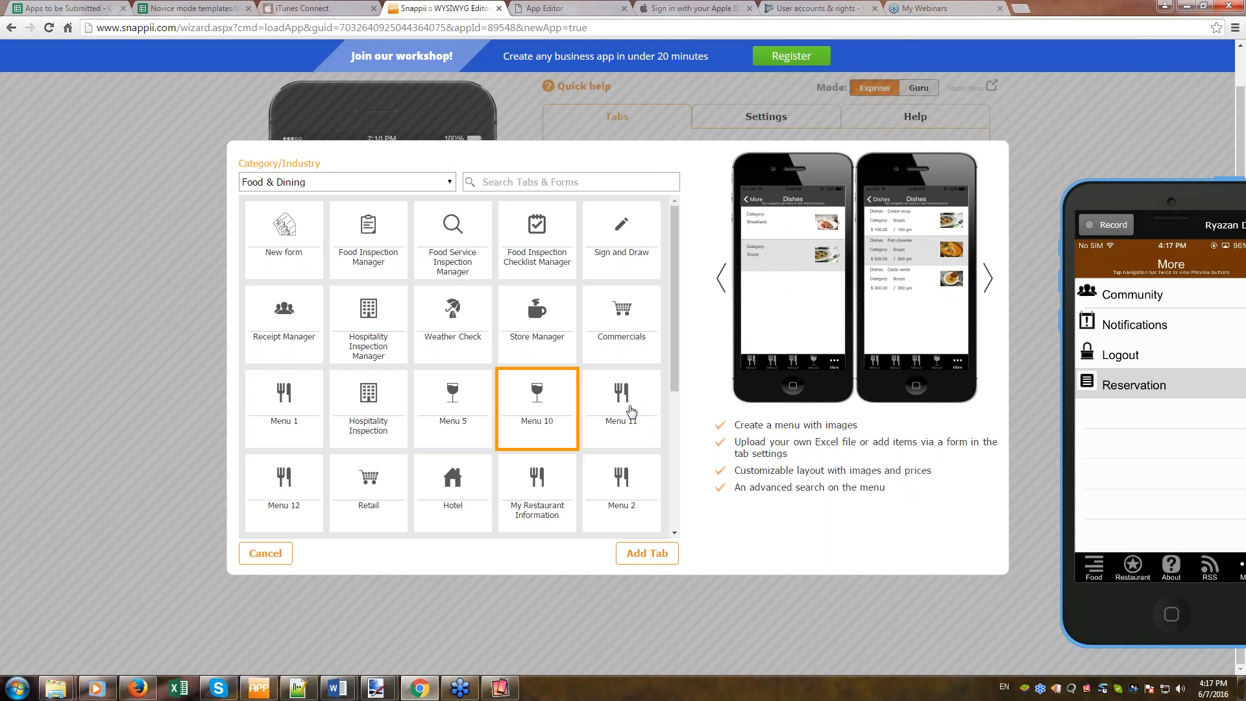
{"action": "left_click", "coordinate": [626, 414]}
{"action": "left_click", "coordinate": [283, 492]}
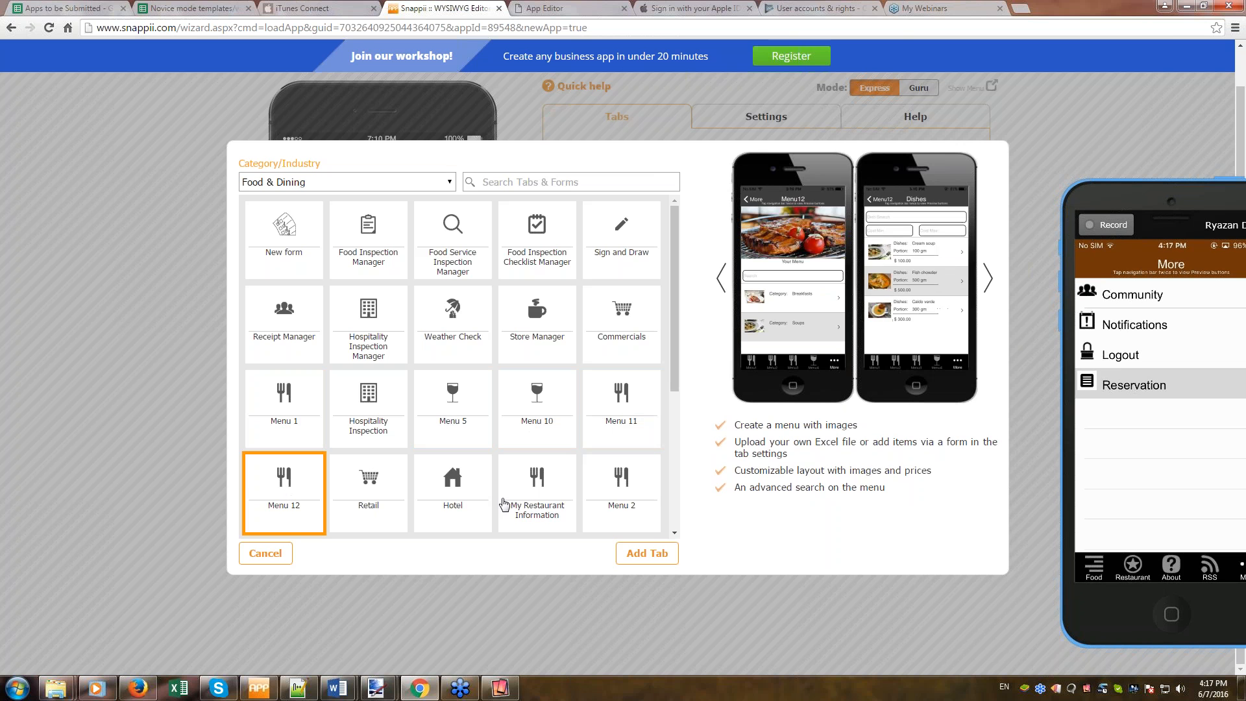
{"action": "left_click", "coordinate": [557, 500]}
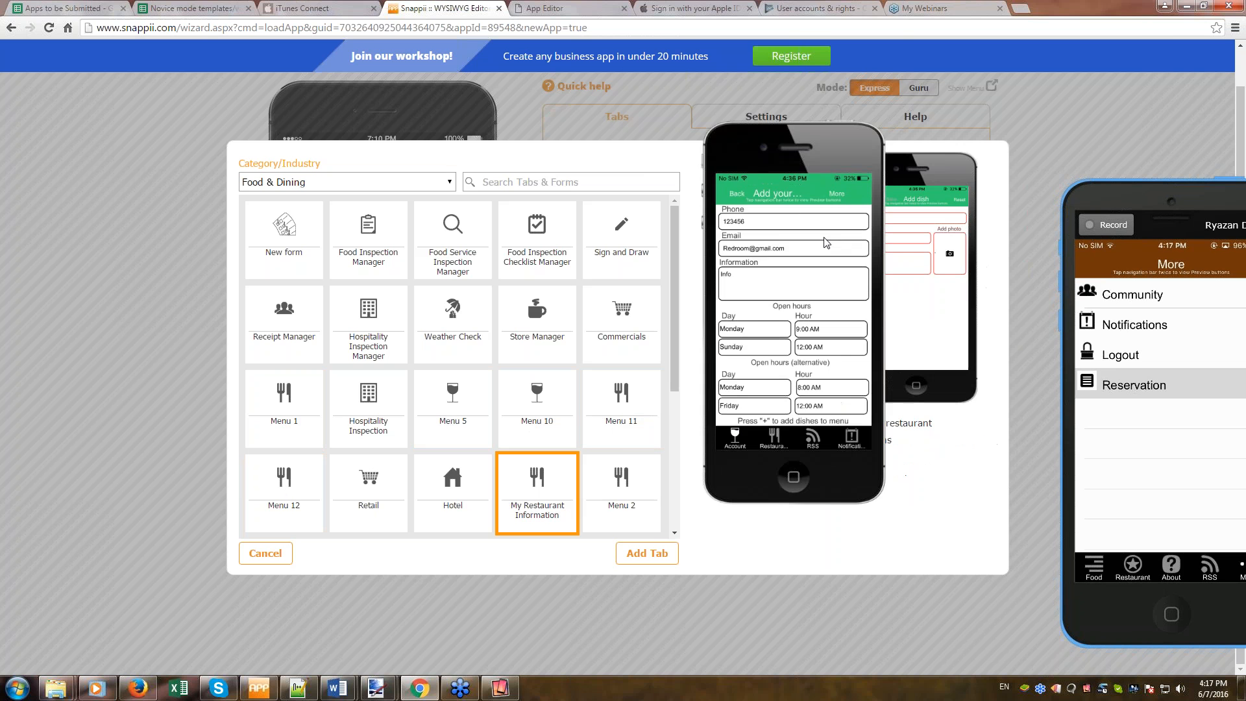
{"action": "left_click", "coordinate": [621, 484]}
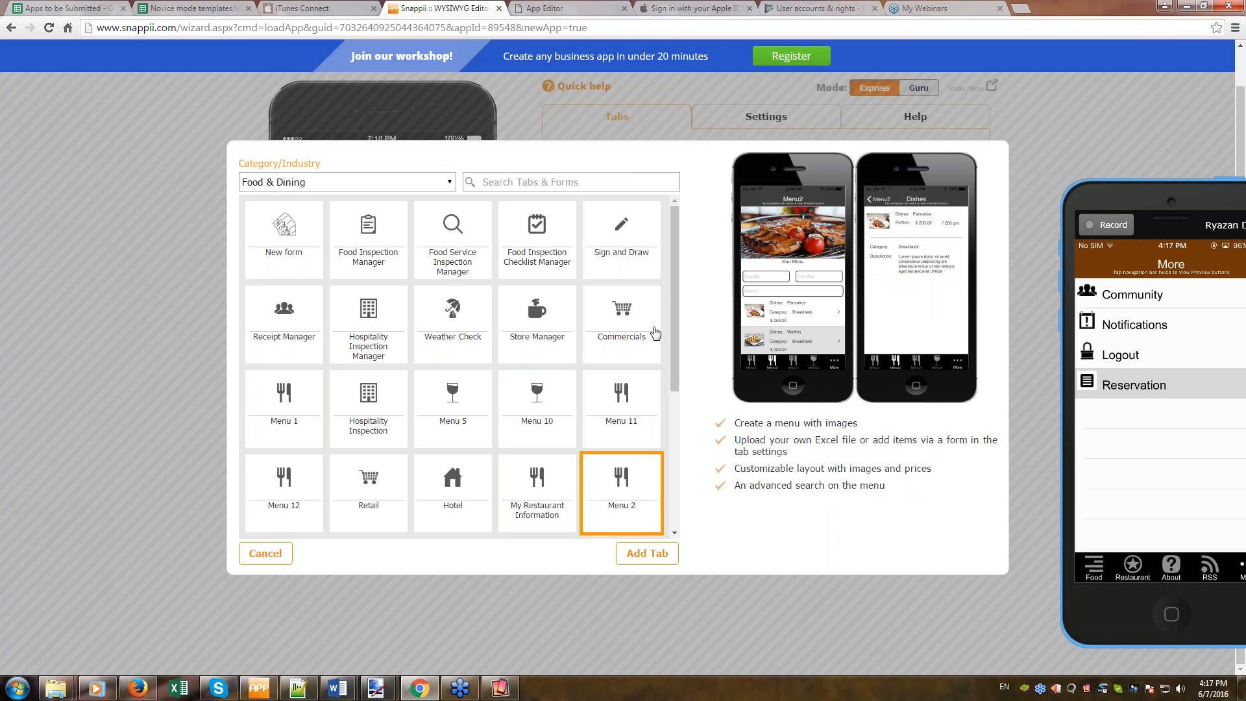
{"action": "left_click_drag", "start_coordinate": [673, 295], "coordinate": [672, 302]}
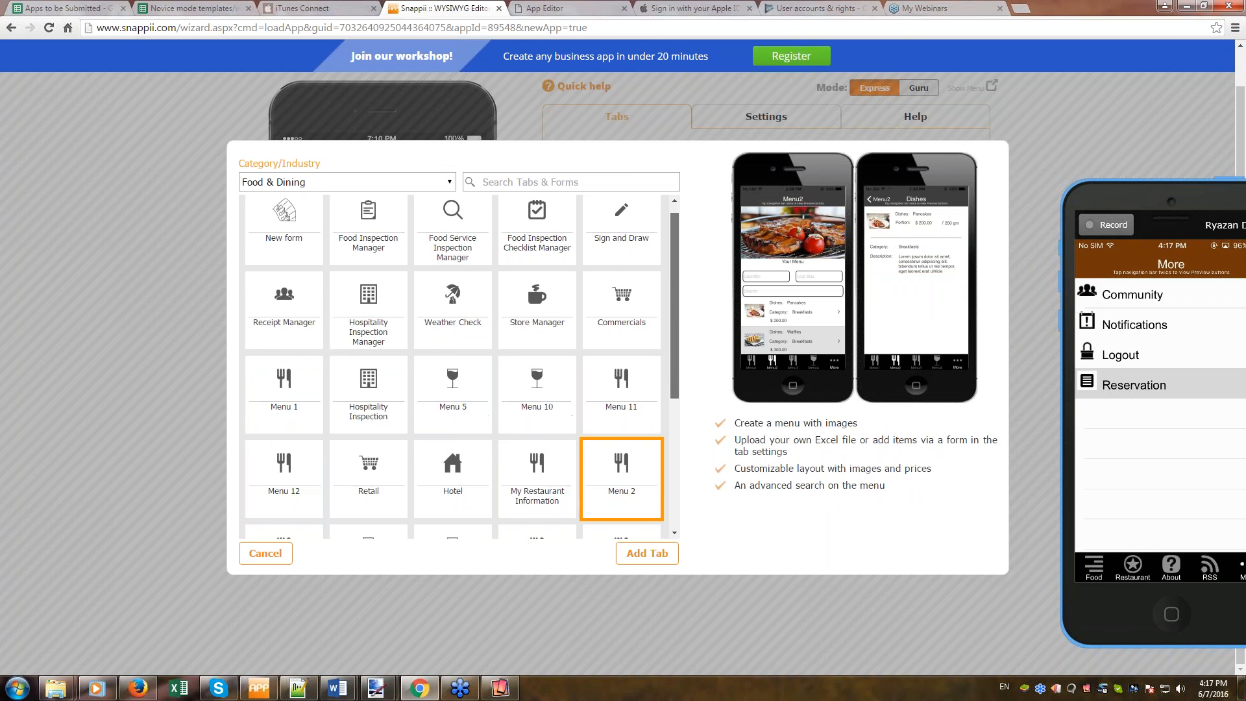
Return to Suggested Tabs & Forms and search 'rating' to view the Rating template
{"action": "left_click", "coordinate": [447, 182]}
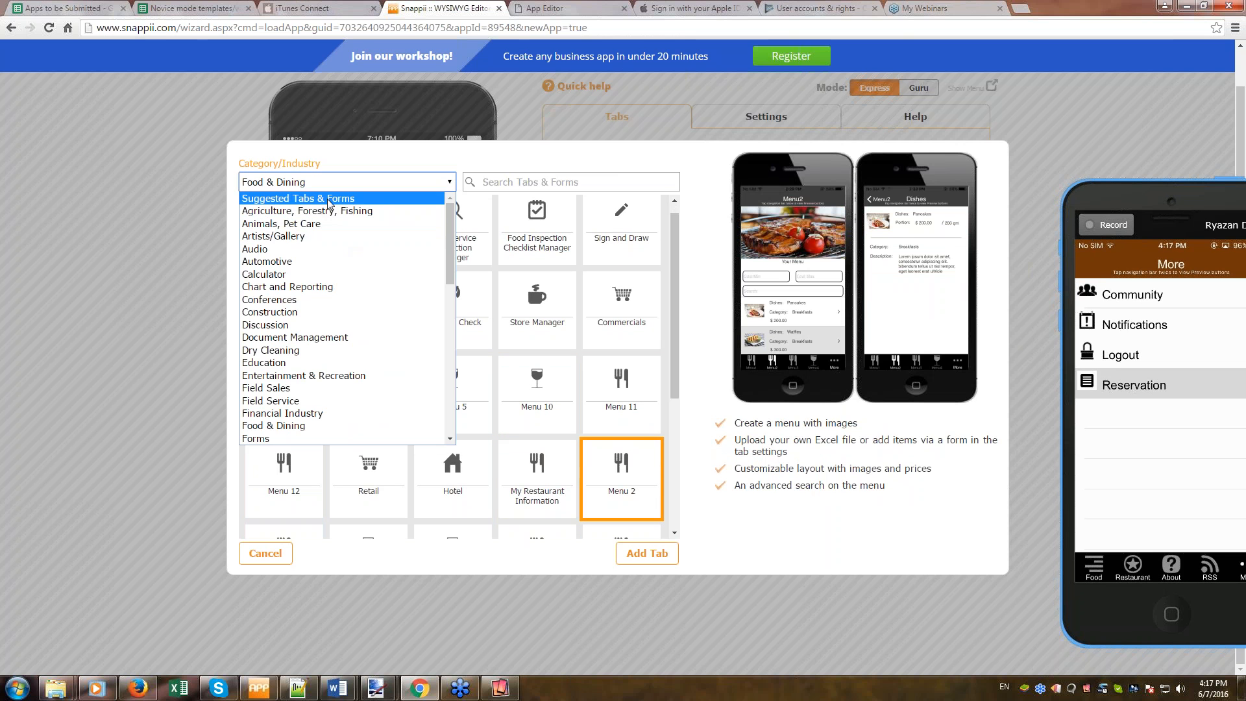
{"action": "left_click", "coordinate": [302, 198]}
{"action": "left_click", "coordinate": [508, 179]}
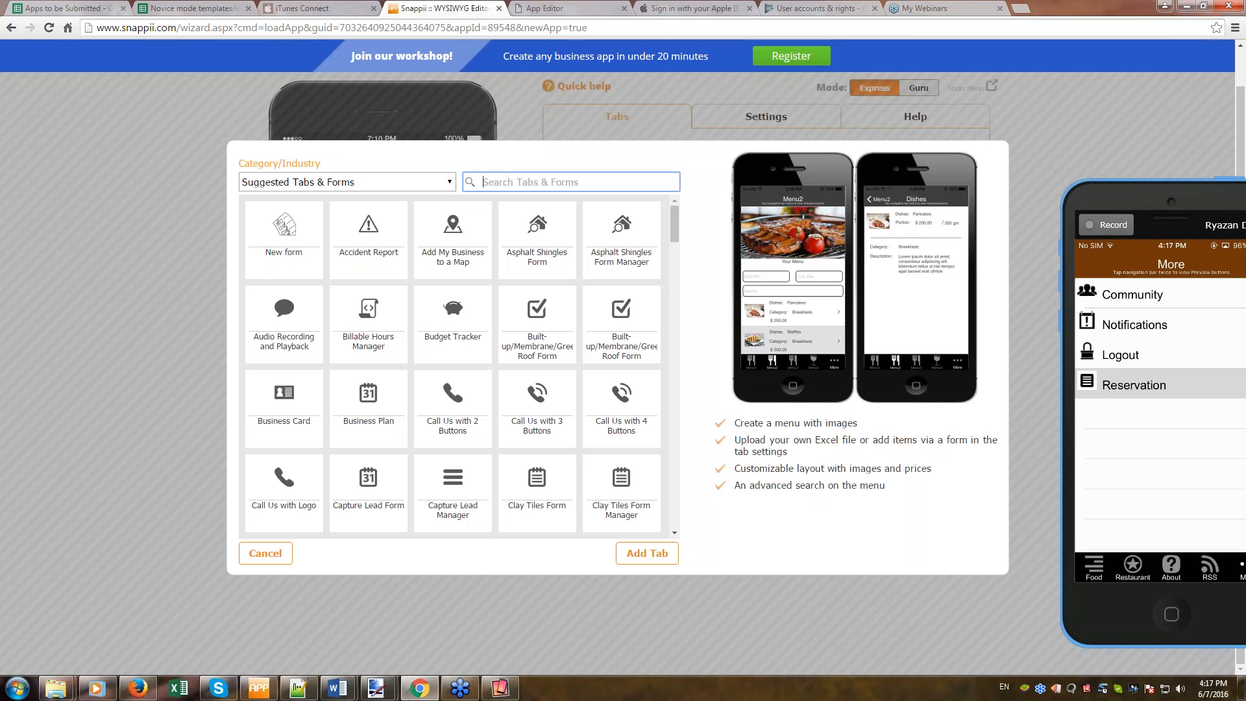
{"action": "type", "text": "rating"}
{"action": "key", "text": "Return"}
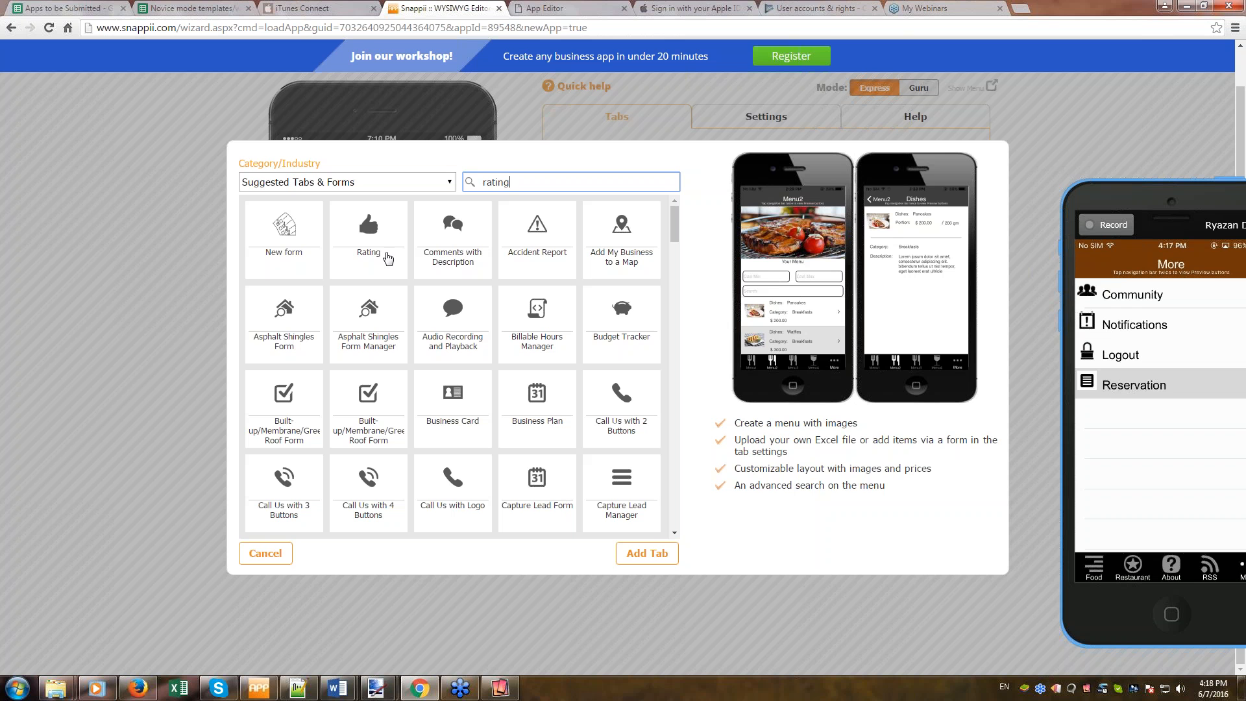
{"action": "left_click", "coordinate": [387, 258]}
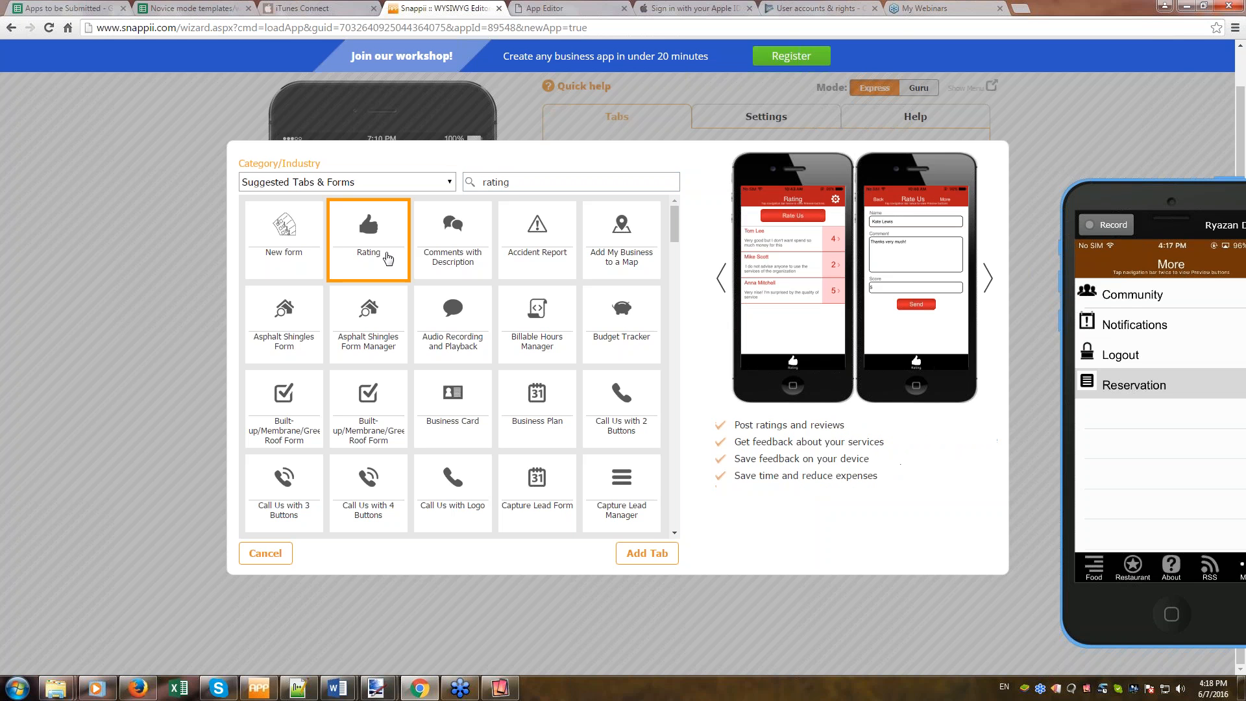
{"action": "mouse_move", "coordinate": [798, 254]}
Search for 'nearby' and add the Nearby template as a new tab
{"action": "left_click_drag", "start_coordinate": [509, 188], "coordinate": [479, 193]}
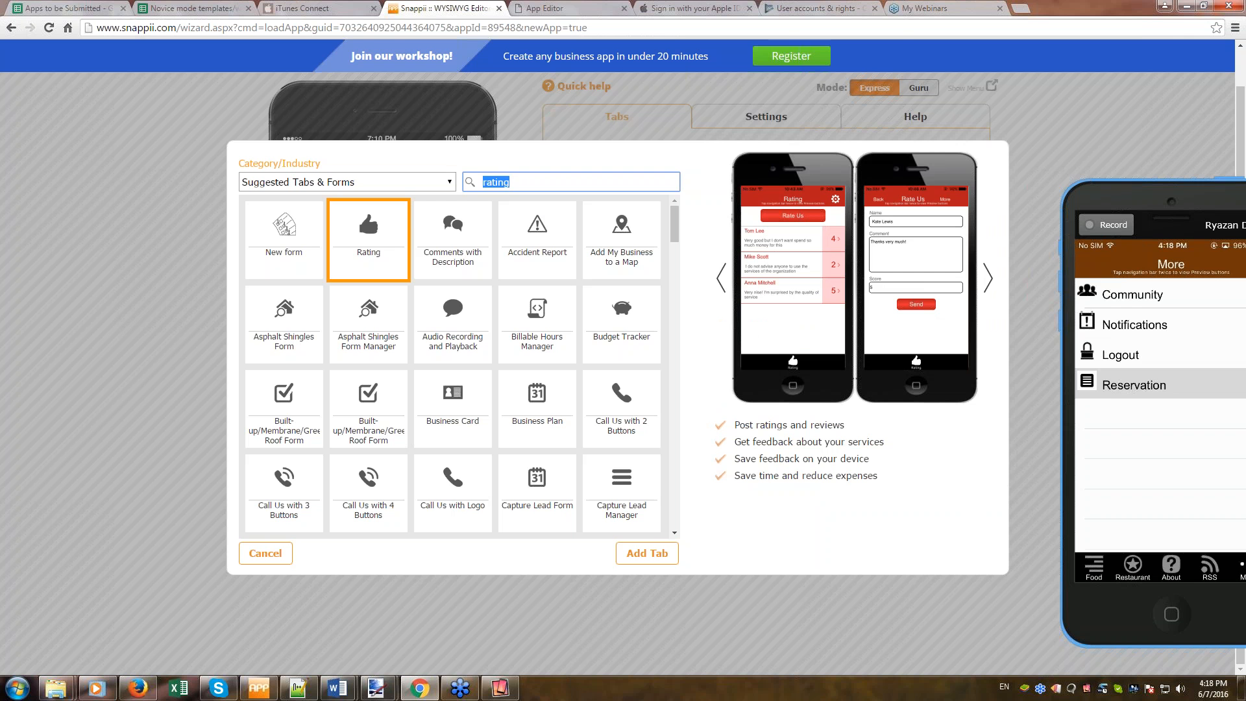
{"action": "type", "text": "nearby"}
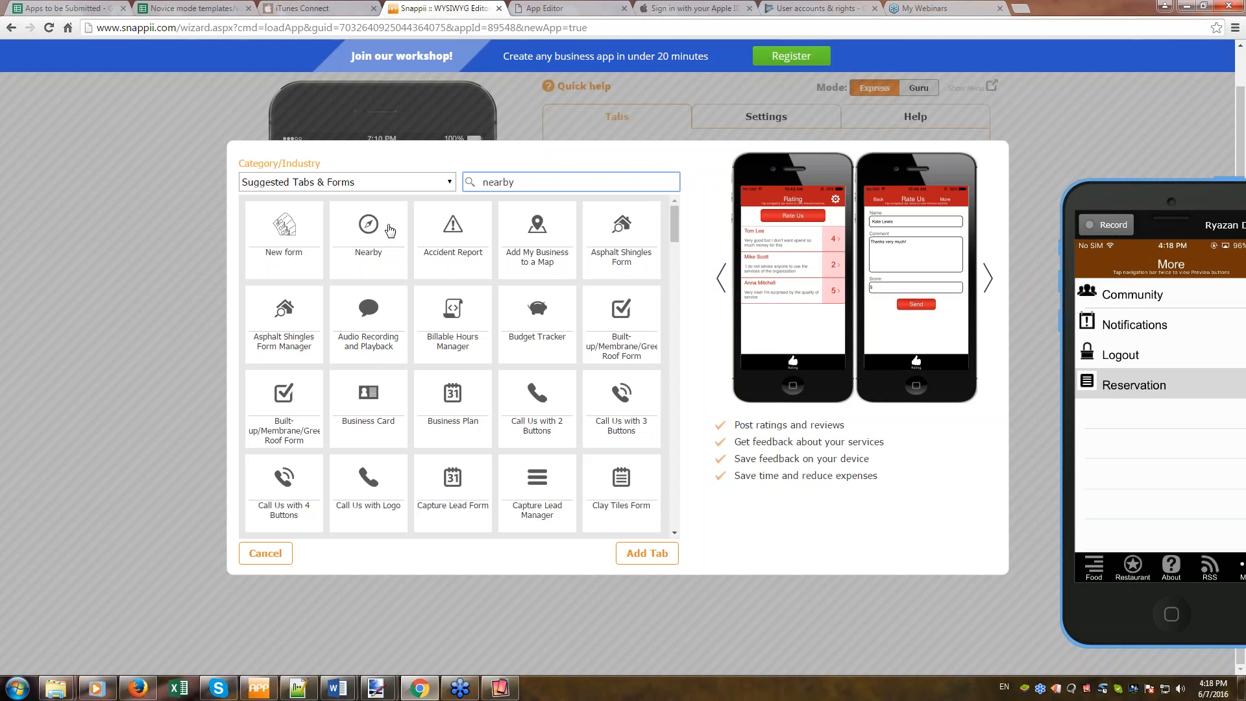
{"action": "left_click", "coordinate": [388, 232]}
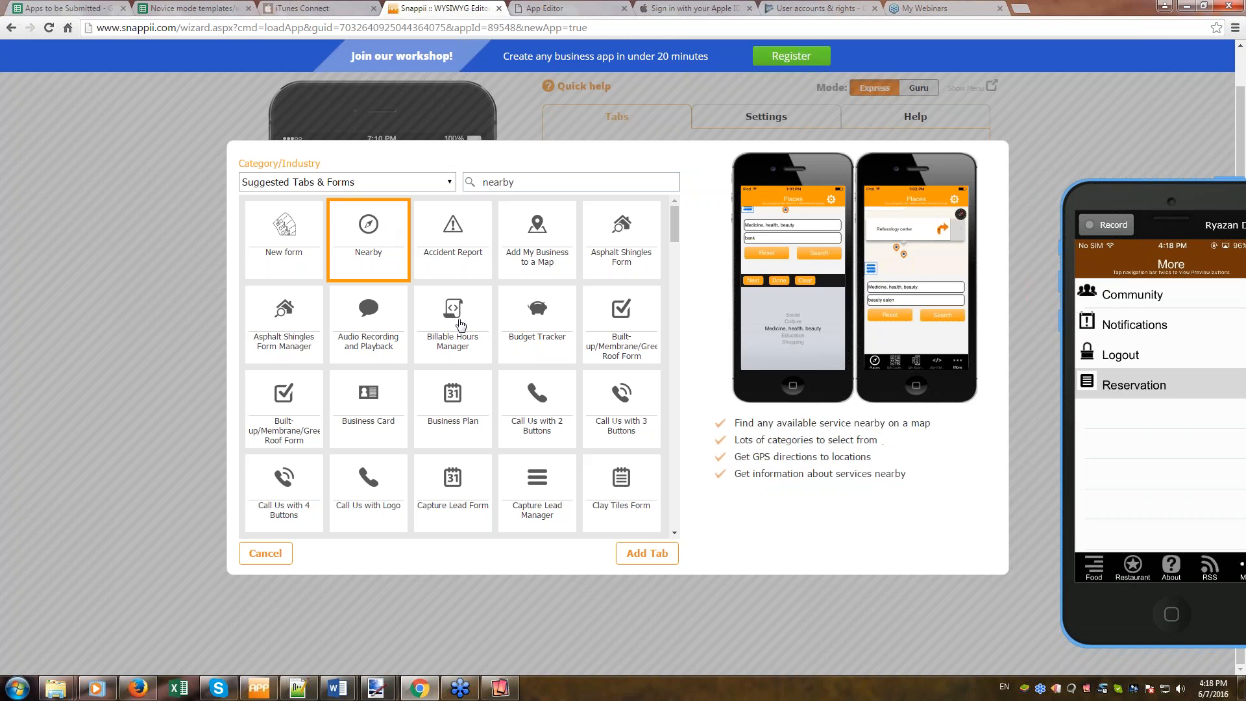
{"action": "mouse_move", "coordinate": [944, 398]}
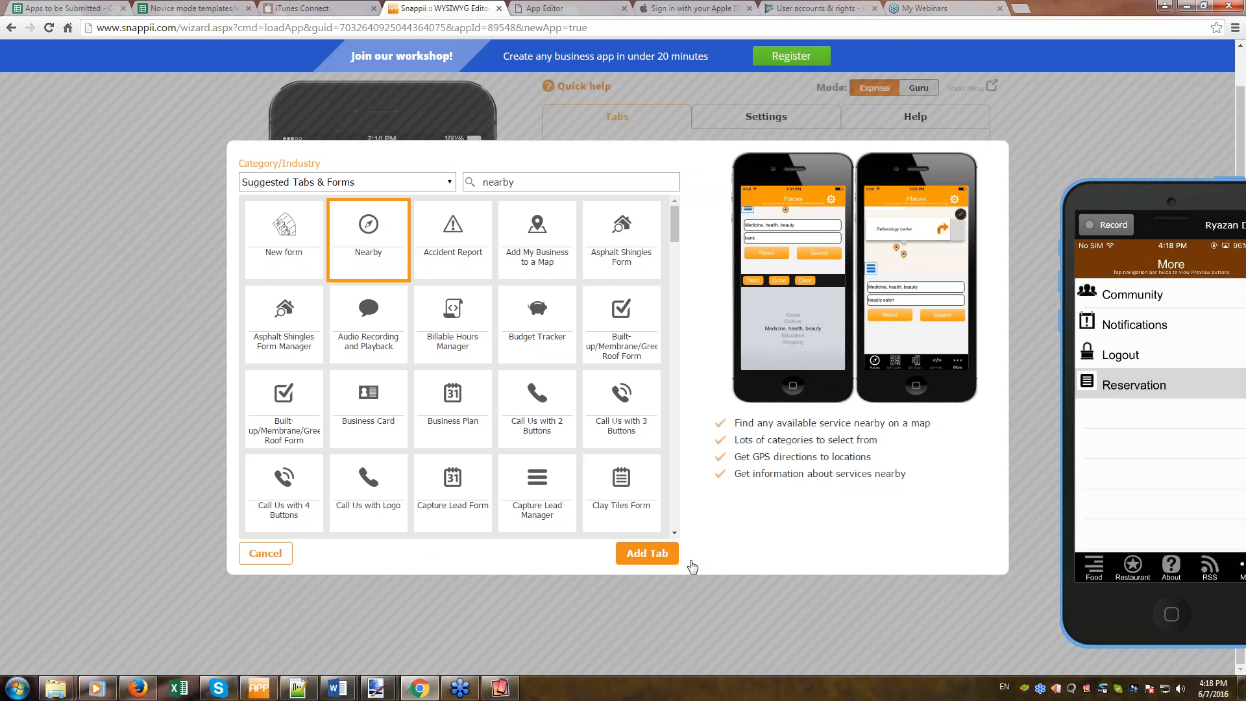
{"action": "left_click", "coordinate": [642, 555]}
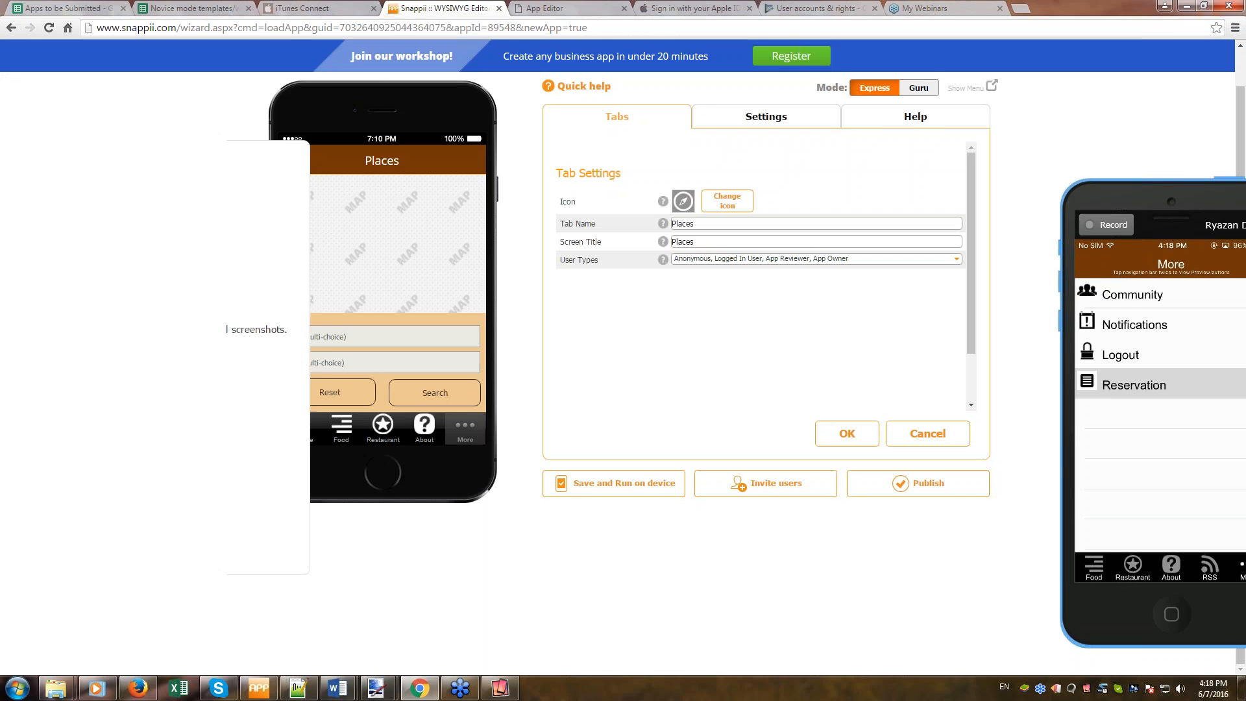
Open Places from the preview's More list and accept its Tab Settings
{"action": "left_click", "coordinate": [465, 428]}
{"action": "left_click_drag", "start_coordinate": [402, 382], "coordinate": [355, 272]}
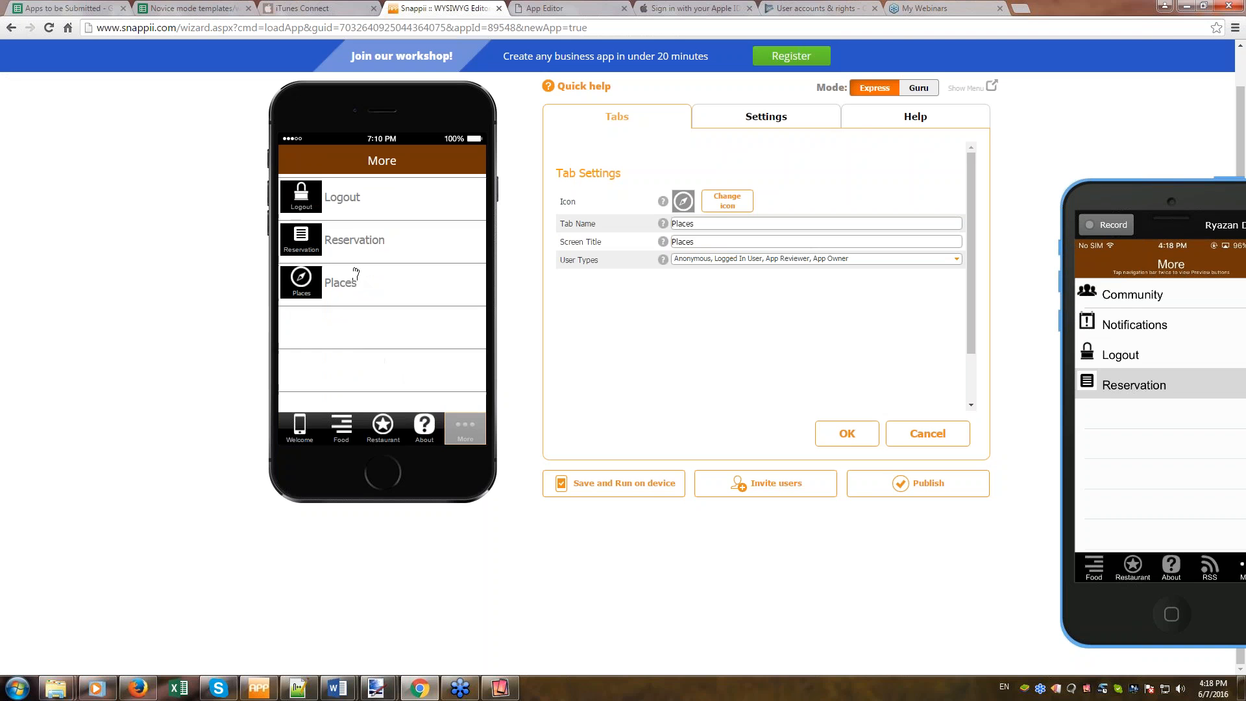
{"action": "left_click", "coordinate": [356, 281]}
{"action": "left_click_drag", "start_coordinate": [439, 333], "coordinate": [436, 313]}
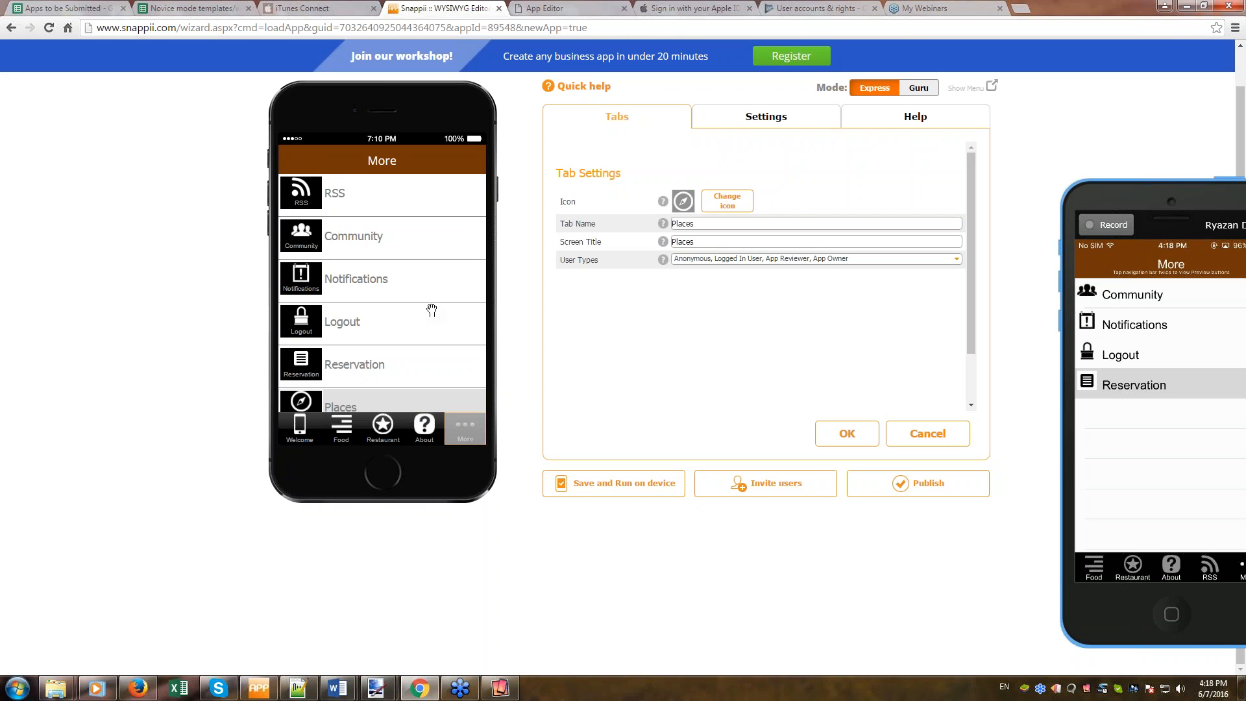
{"action": "left_click", "coordinate": [844, 433]}
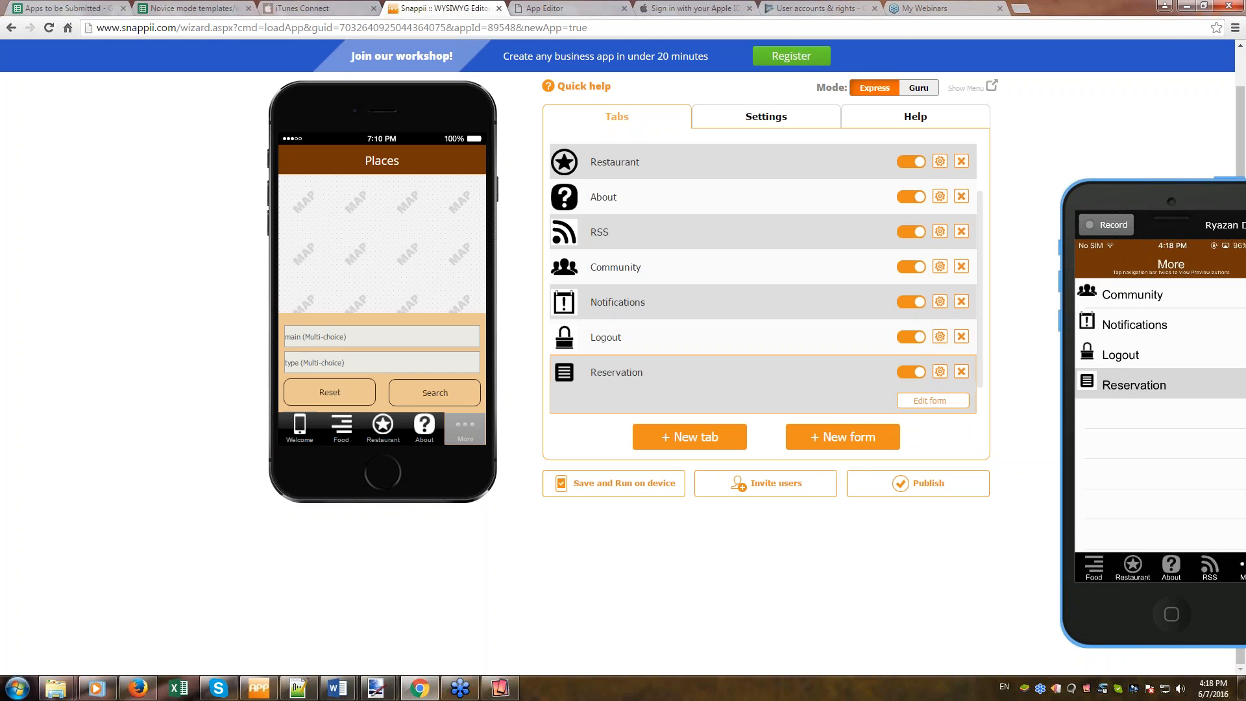
{"action": "left_click_drag", "start_coordinate": [1105, 189], "coordinate": [968, 138]}
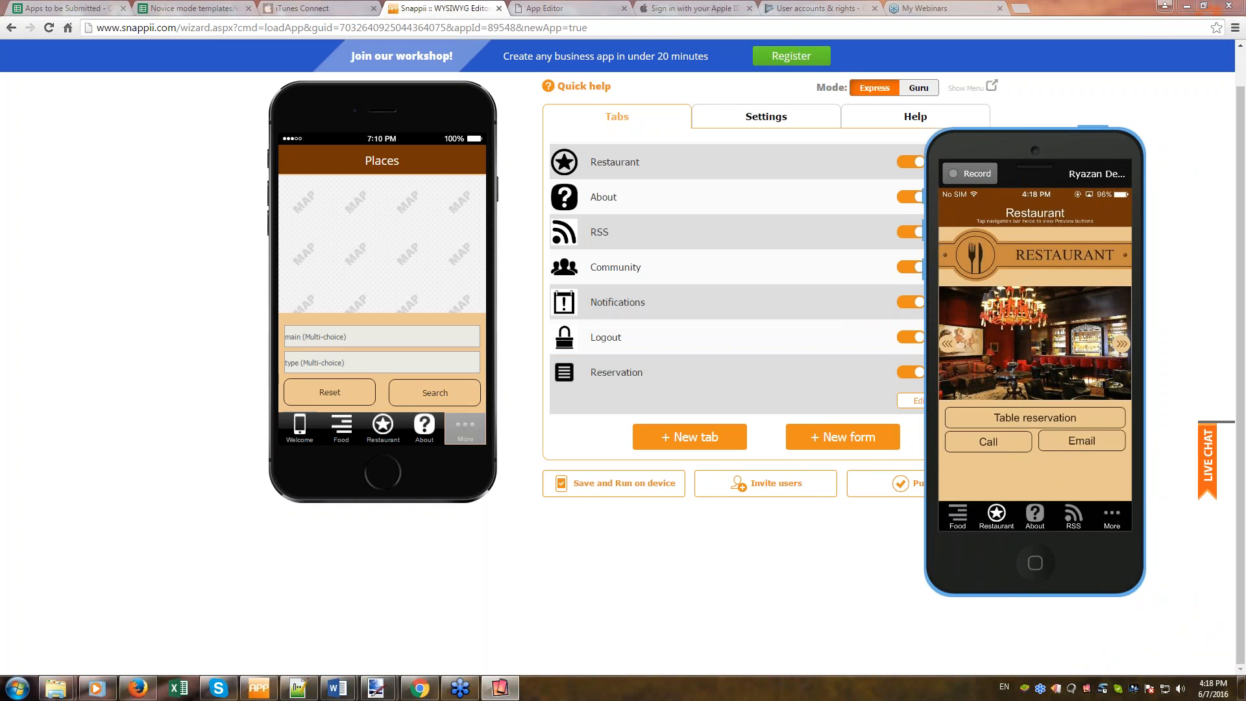
Open the Invite users form from below the tab list
{"action": "left_click", "coordinate": [753, 493]}
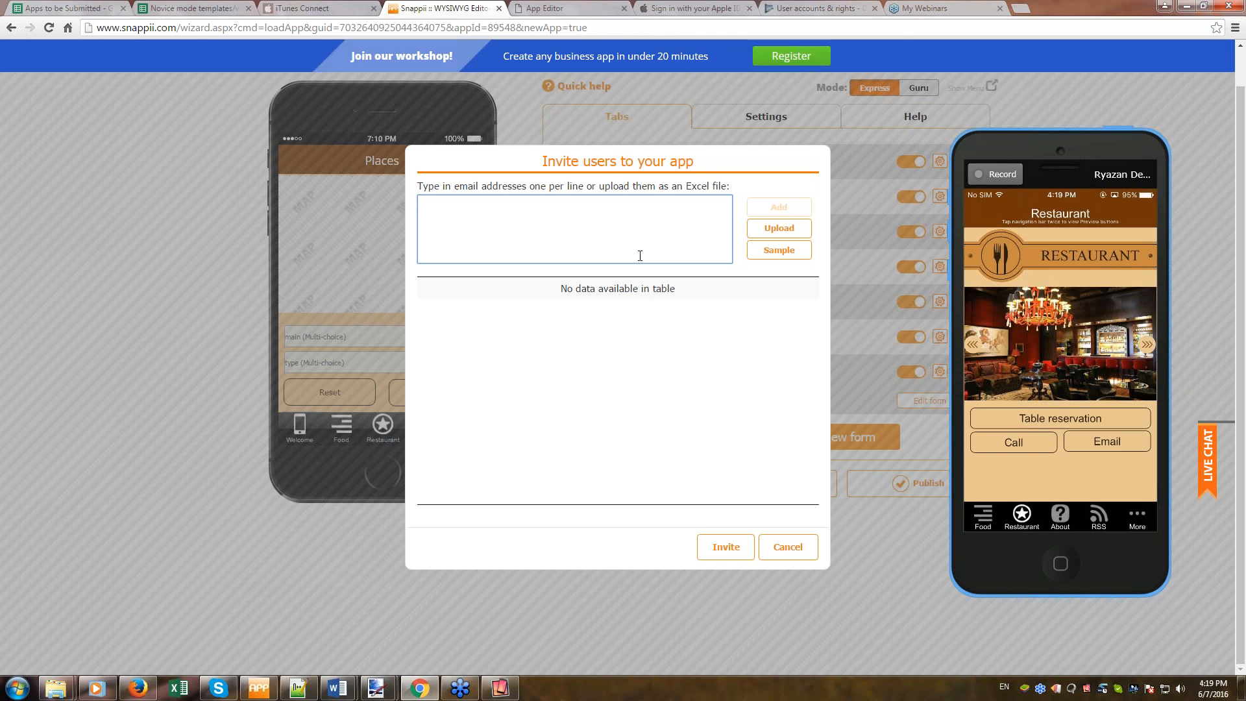
Upload invitations.xlsx, add its imported addresses to the list, and send the invitations
{"action": "left_click", "coordinate": [792, 230]}
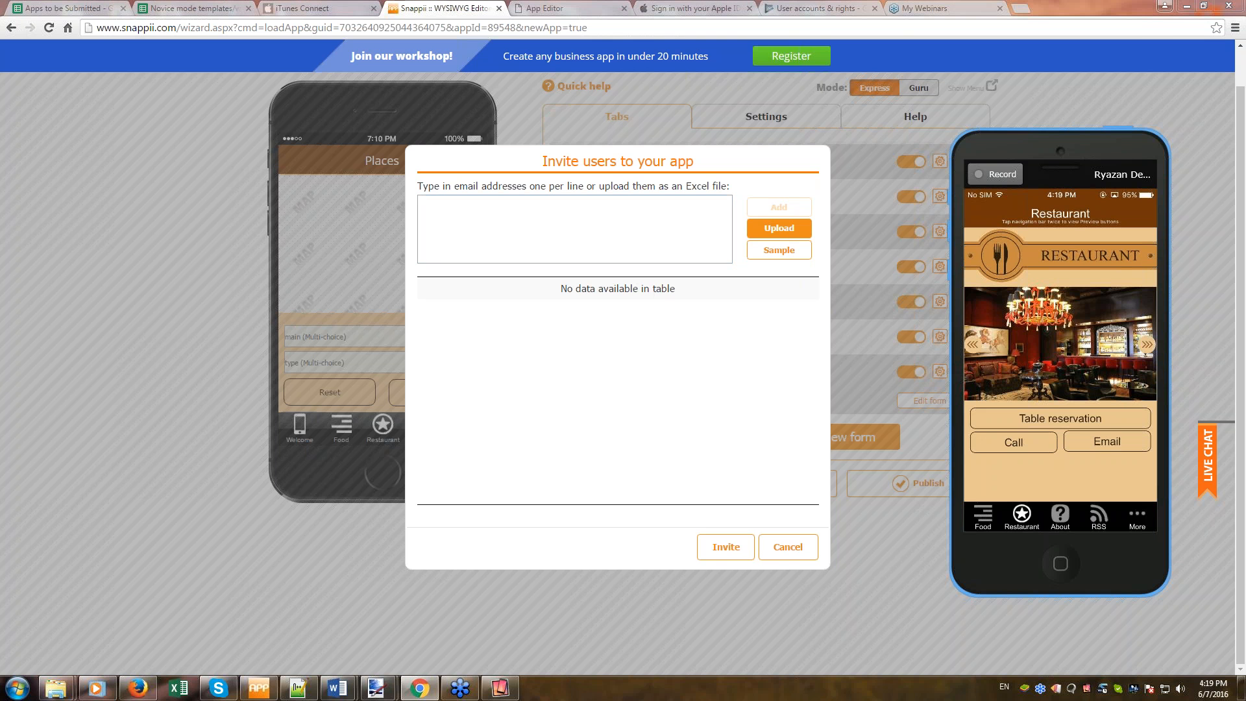
{"action": "type", "text": "invi"}
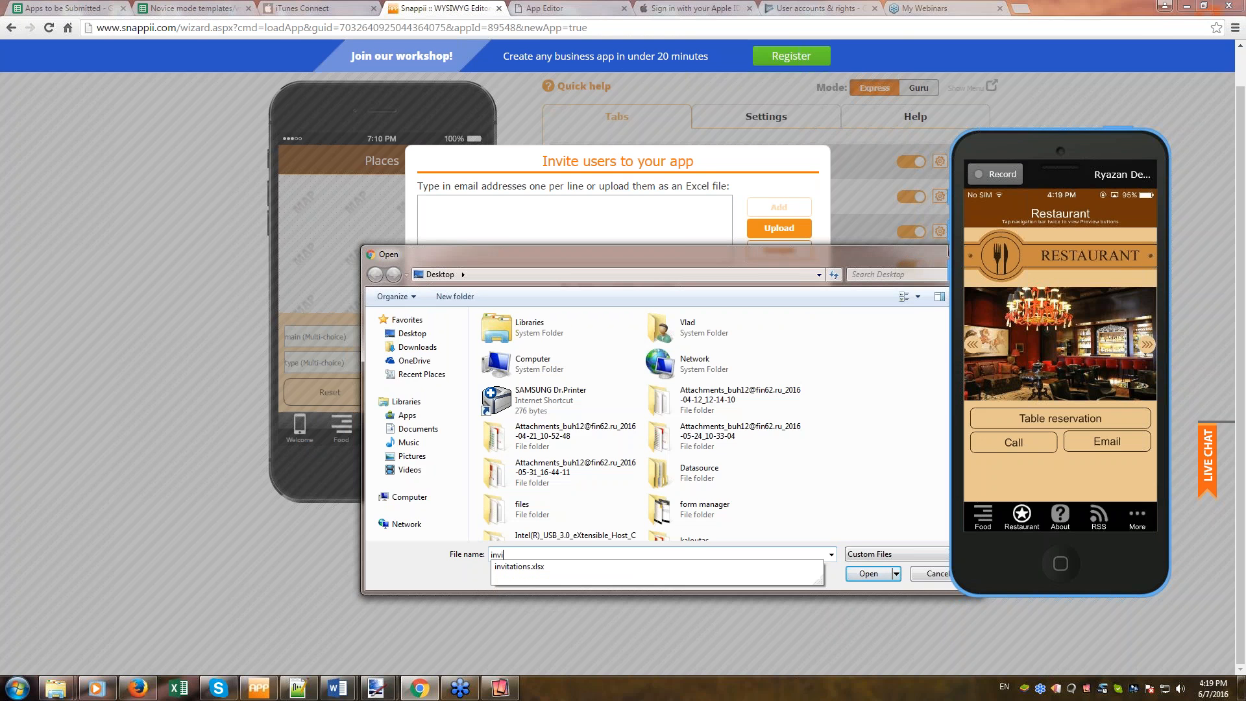
{"action": "key", "text": "Down"}
{"action": "key", "text": "Return"}
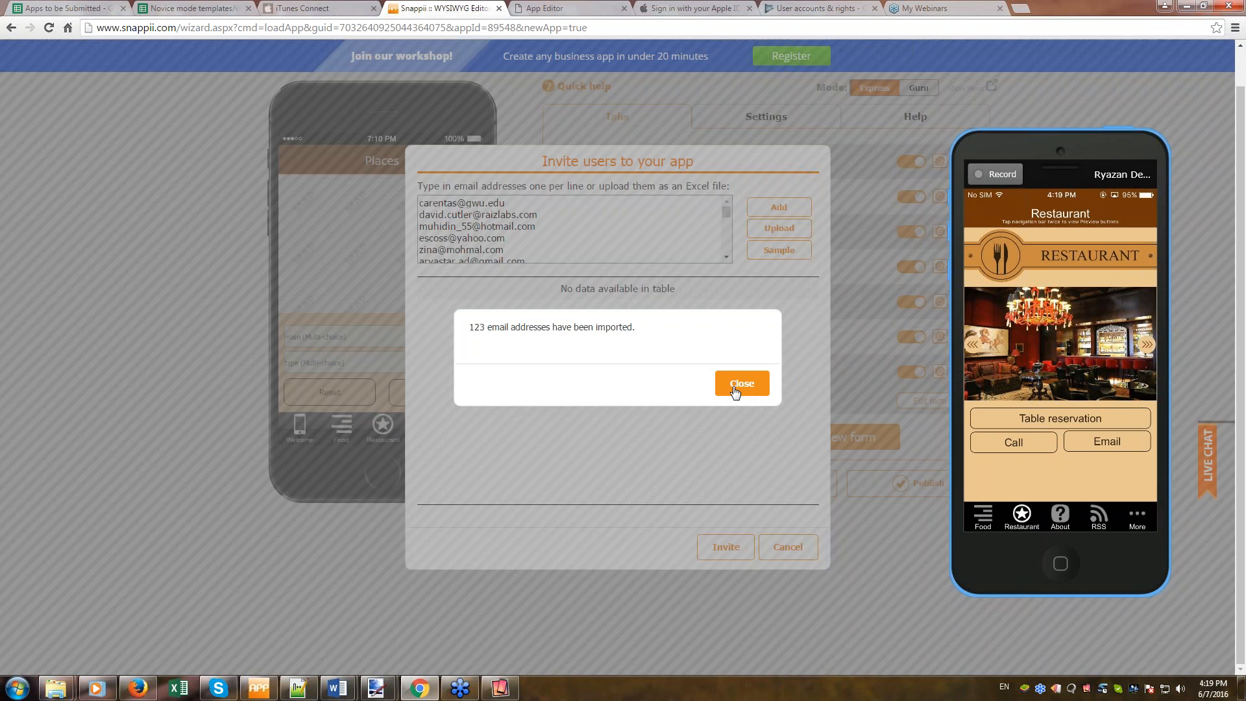
{"action": "left_click", "coordinate": [740, 384]}
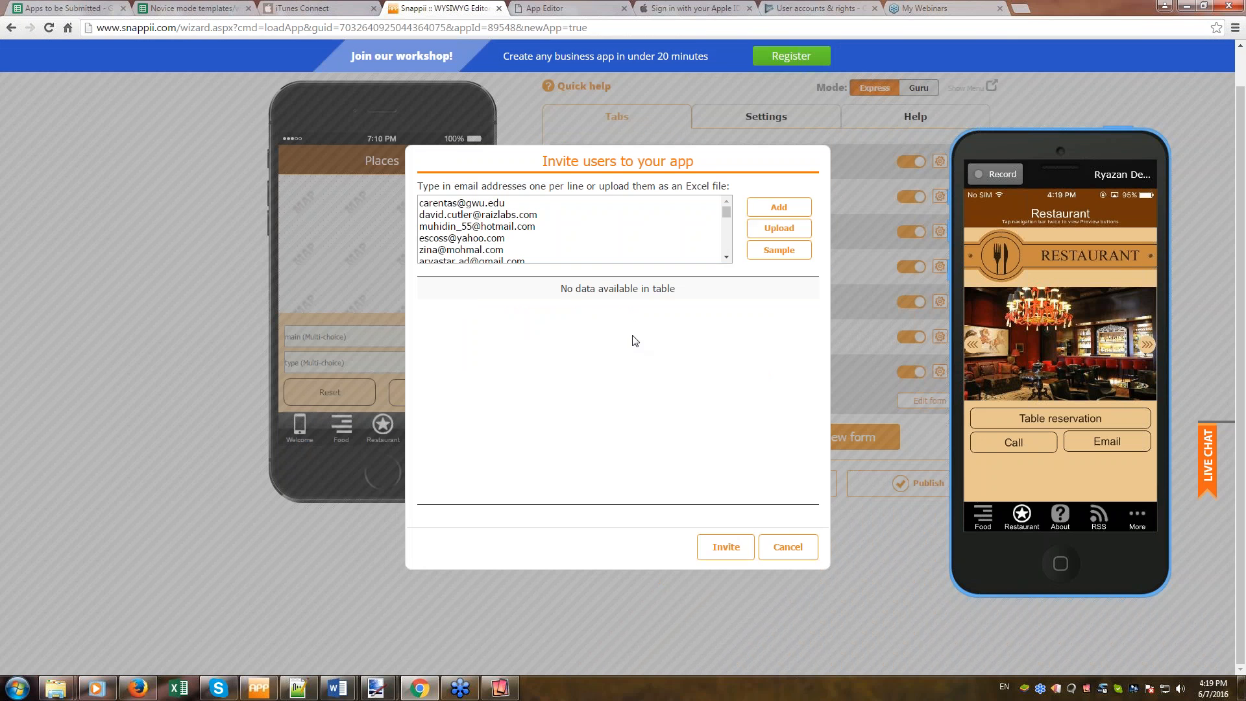
{"action": "left_click", "coordinate": [777, 215]}
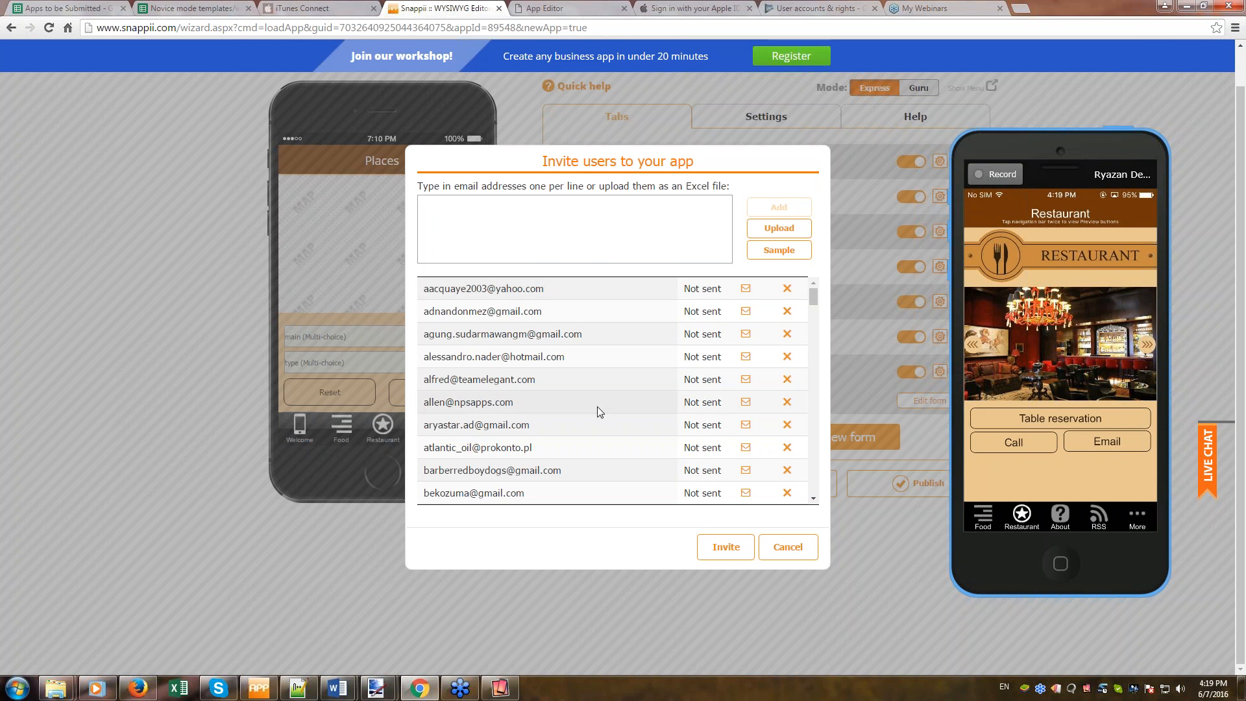
{"action": "mouse_move", "coordinate": [813, 298]}
{"action": "left_mouse_down"}
{"action": "mouse_move", "coordinate": [828, 493]}
{"action": "mouse_move", "coordinate": [822, 293]}
{"action": "left_mouse_up"}
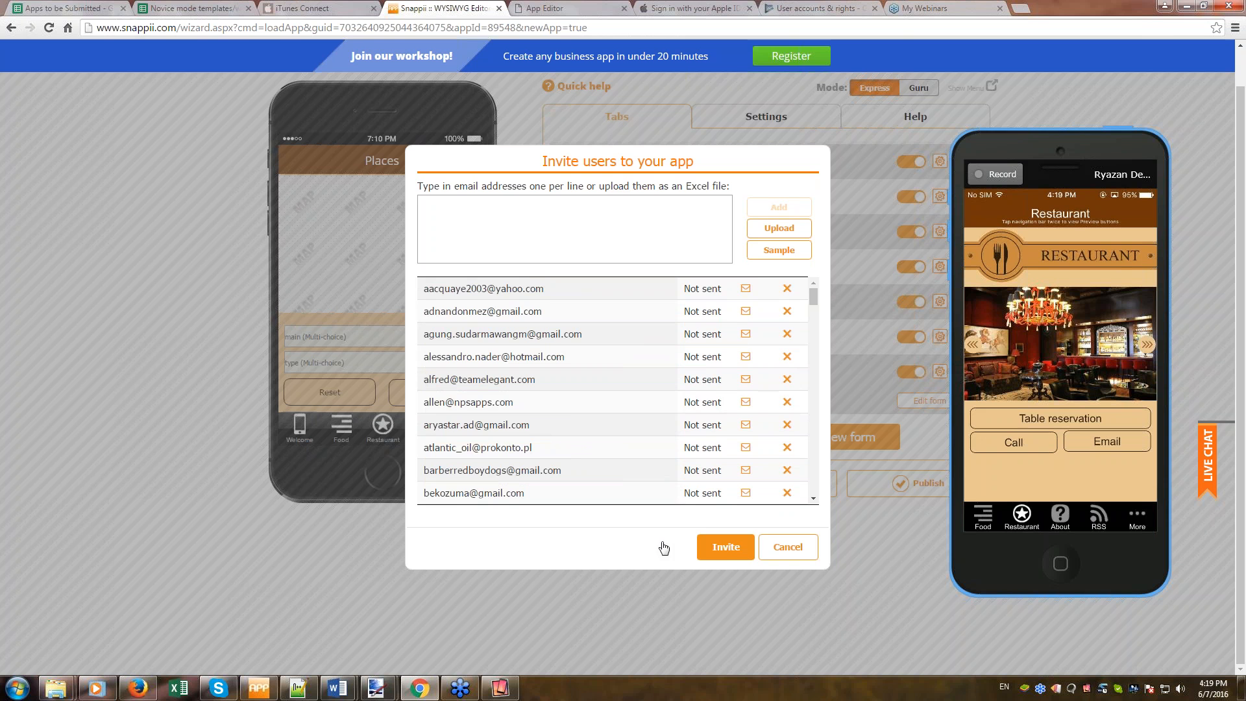
{"action": "left_click", "coordinate": [729, 552]}
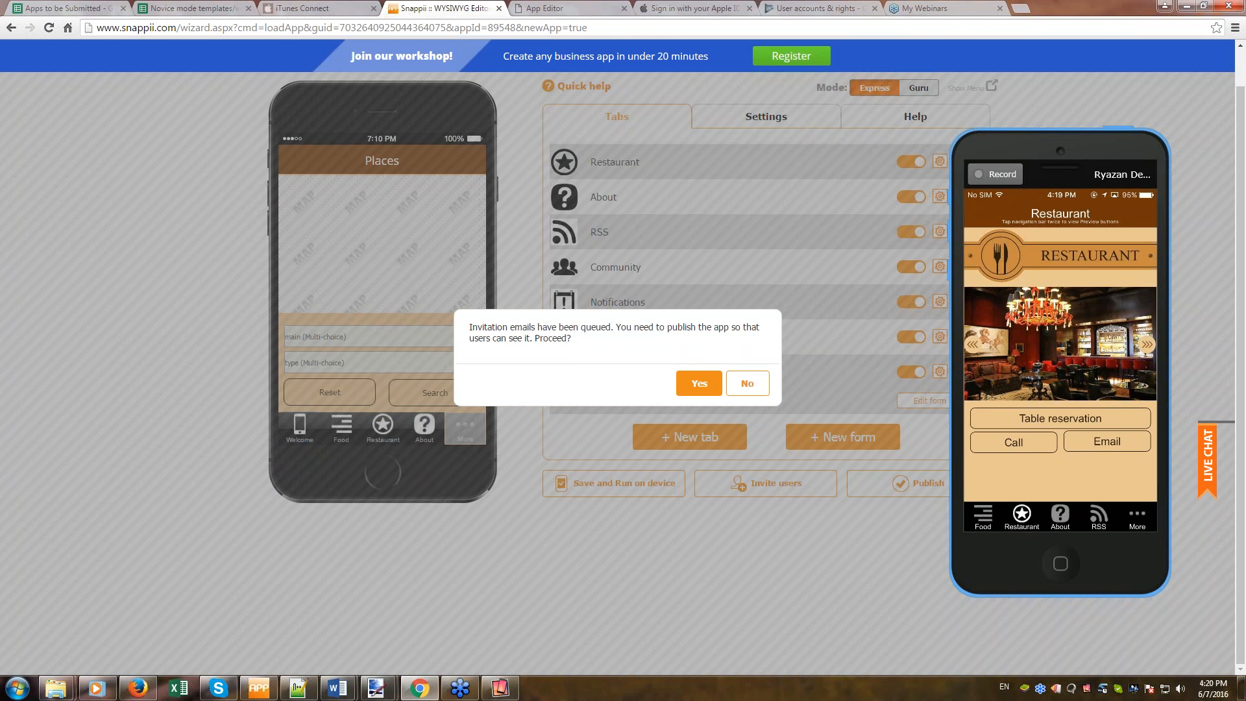
Agree to publish for invitees and choose Private App
{"action": "left_click", "coordinate": [700, 385]}
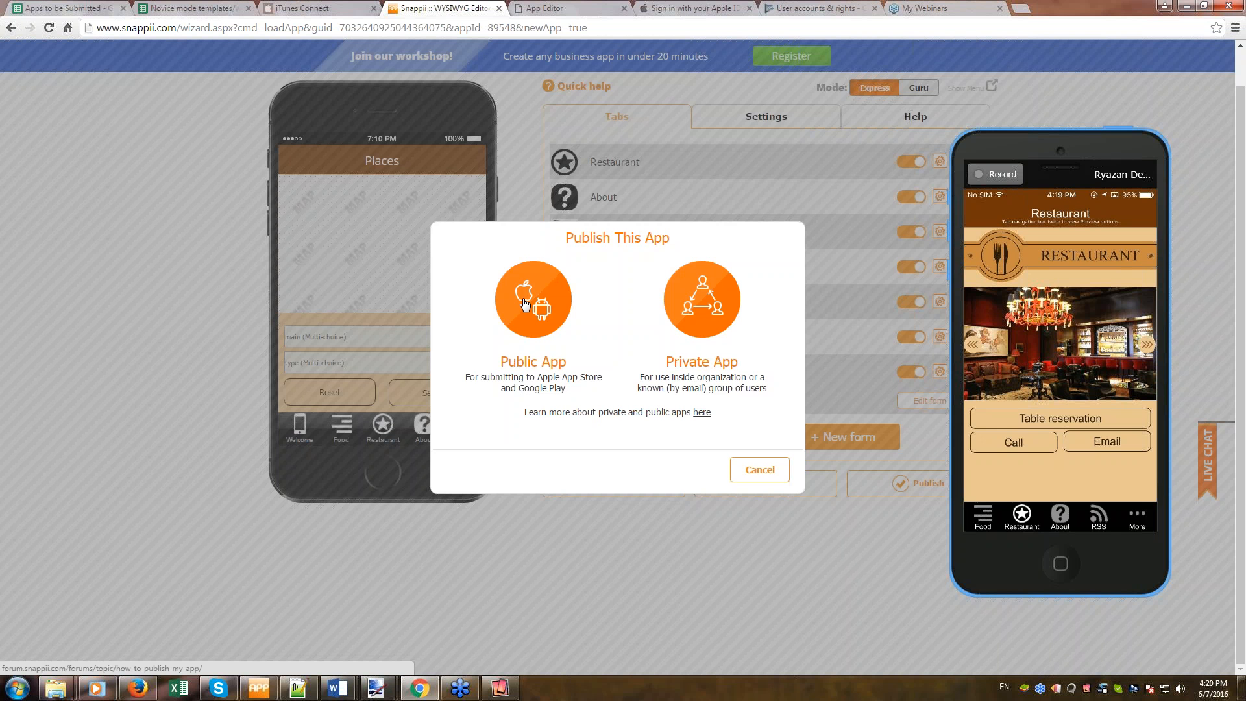
{"action": "left_click", "coordinate": [696, 312]}
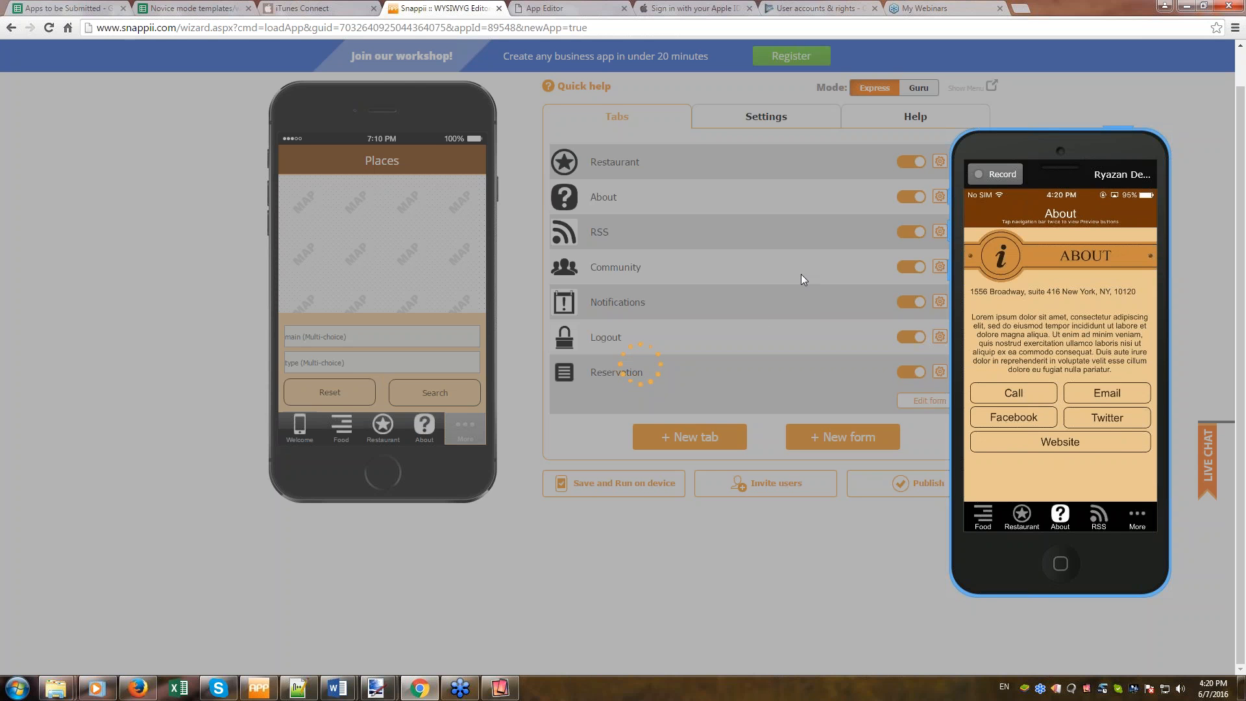
Move the mirrored phone window to the left while the private publication finishes
{"action": "left_click_drag", "start_coordinate": [990, 146], "coordinate": [158, 120]}
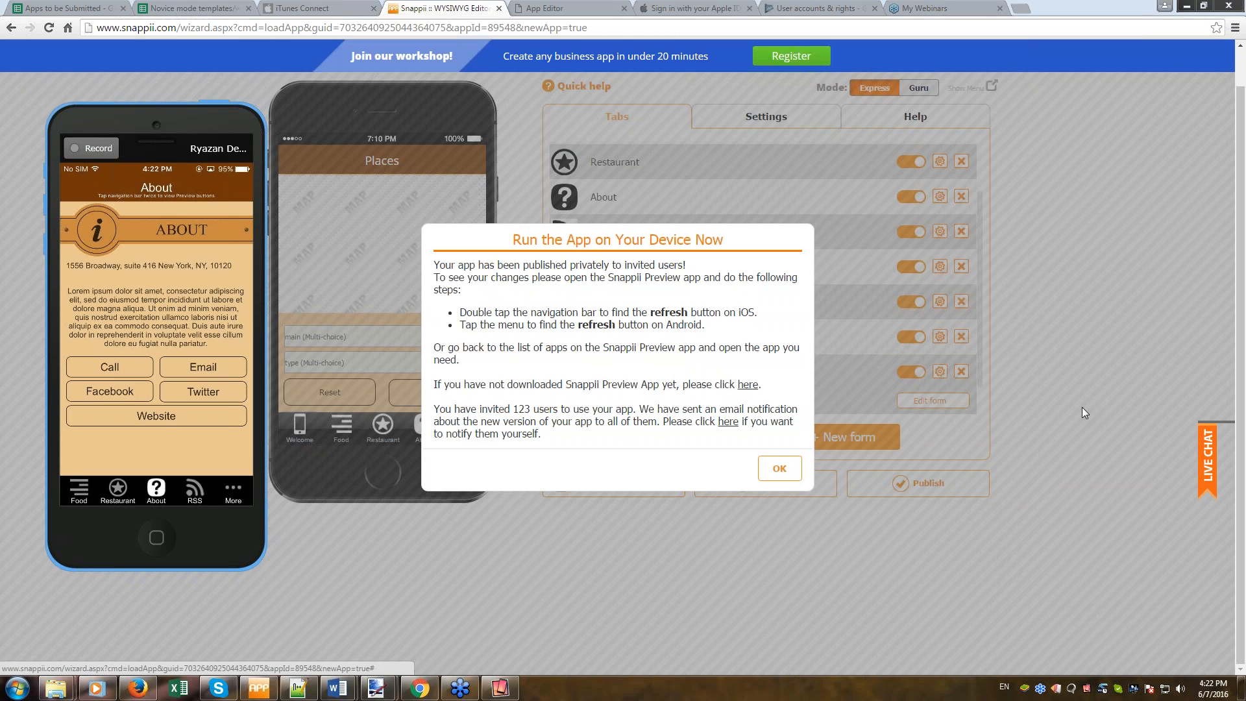
Dismiss the Run the App on Your Device Now confirmation with OK
{"action": "left_click", "coordinate": [788, 469]}
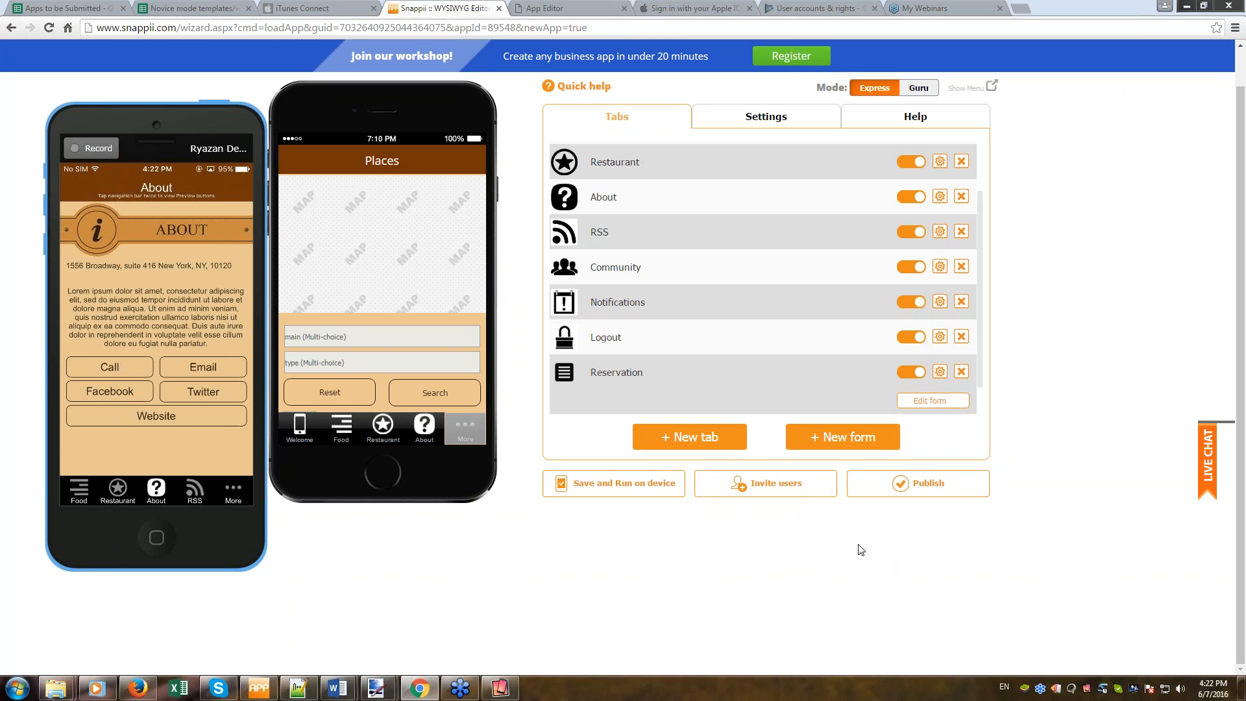
Publish the app as a Public App for the app stores, skipping the save
{"action": "left_click", "coordinate": [920, 494]}
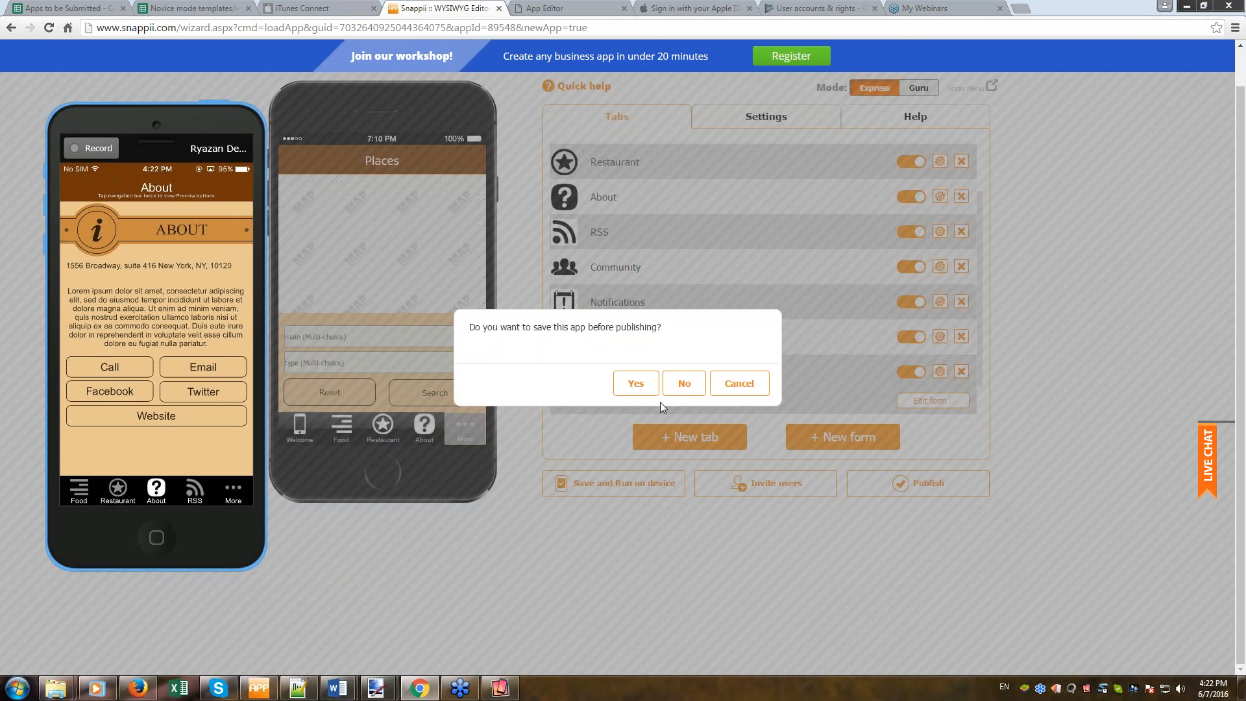
{"action": "left_click", "coordinate": [685, 390]}
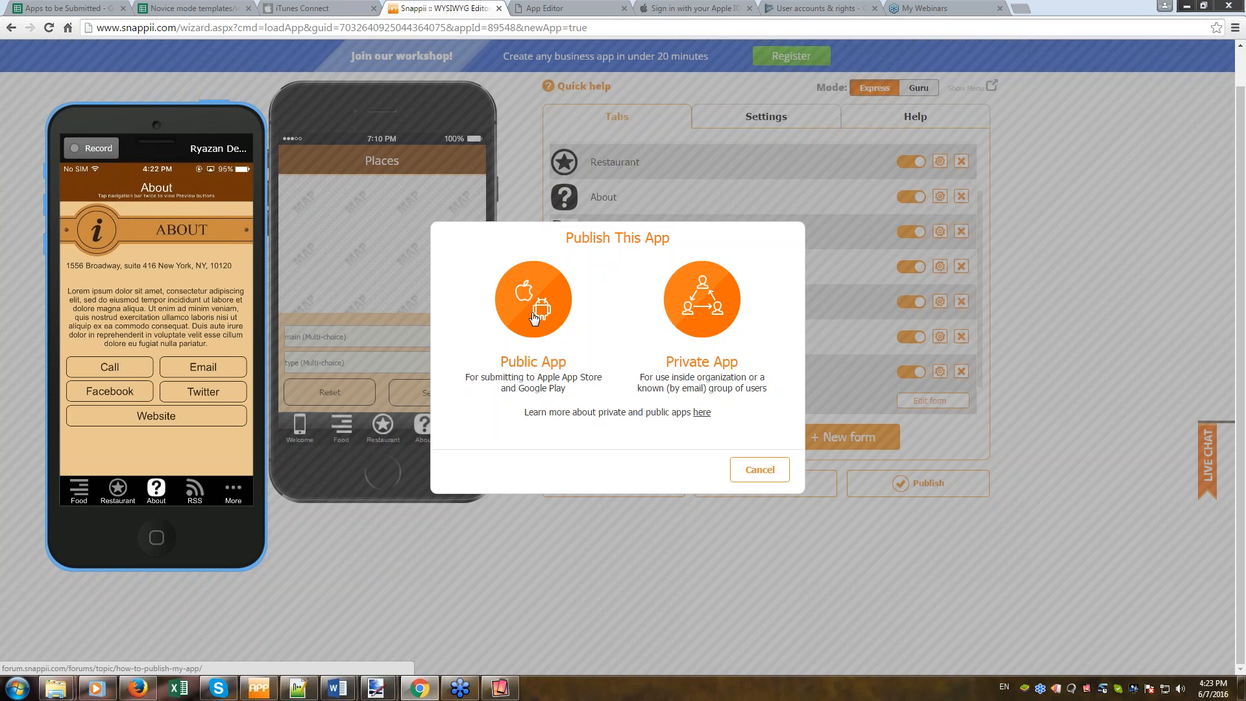
{"action": "left_click", "coordinate": [533, 318]}
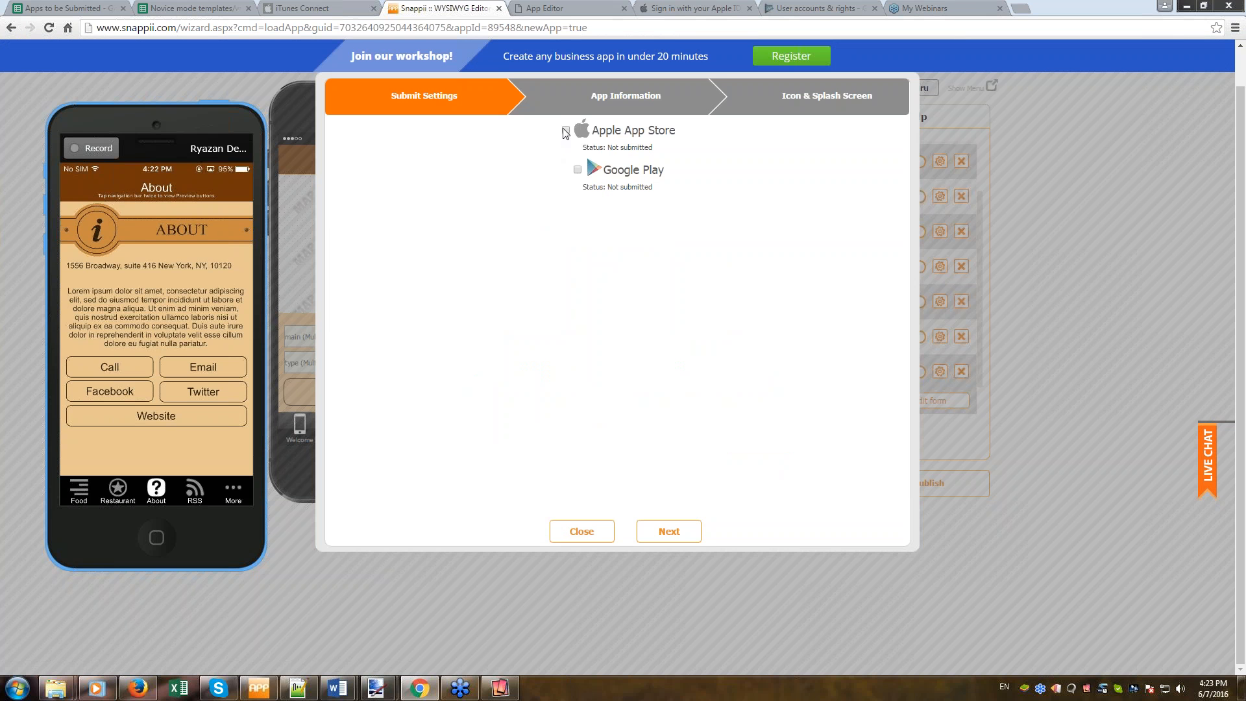
Select Apple App Store and Google Play in Submit Settings, then close it
{"action": "left_click", "coordinate": [566, 130]}
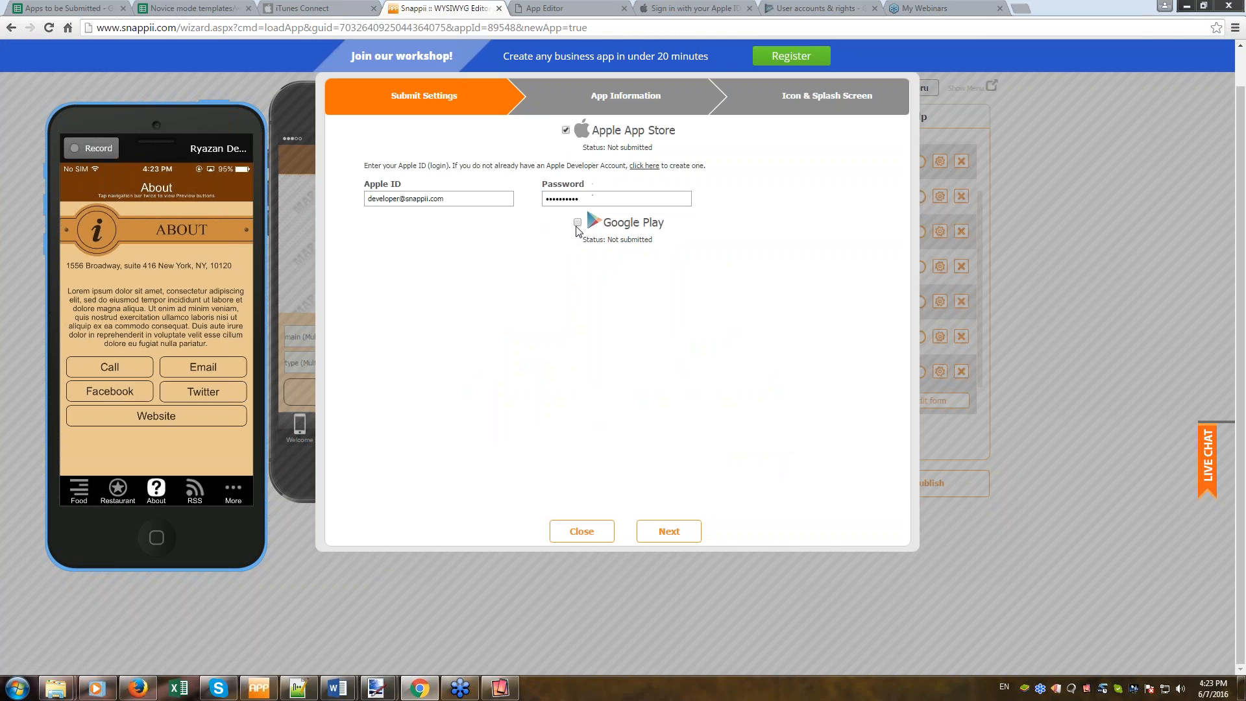
{"action": "left_click", "coordinate": [577, 222]}
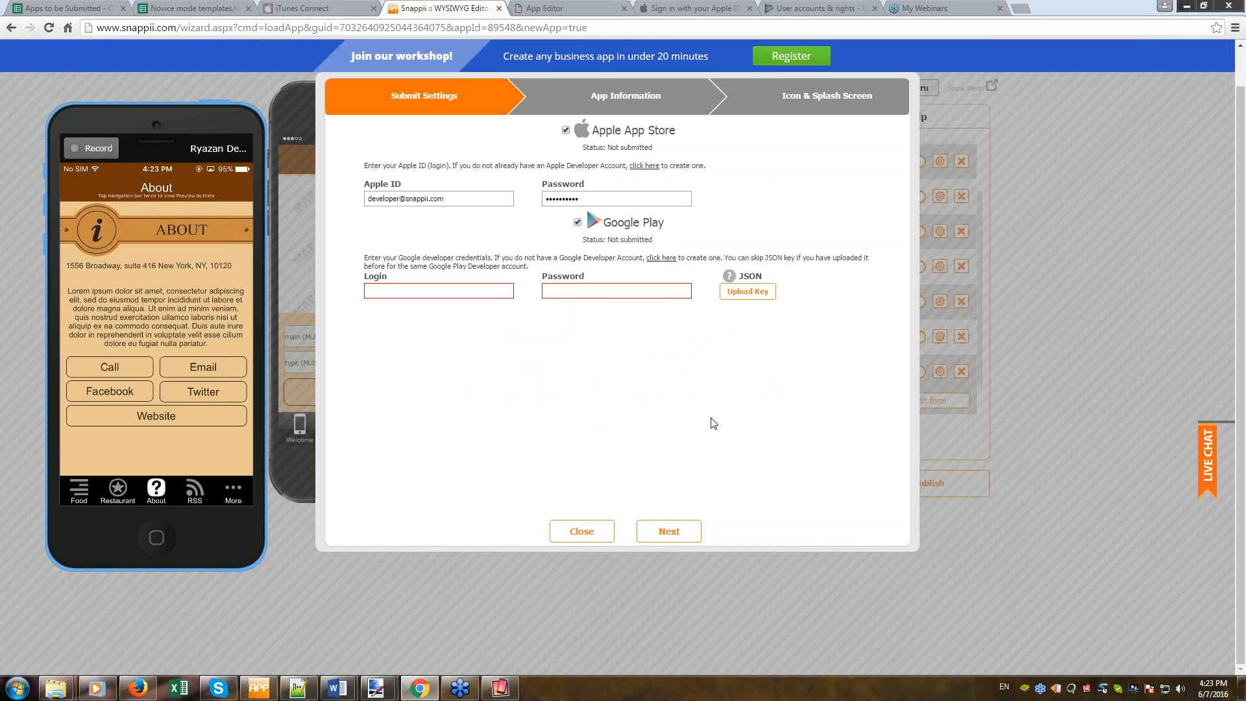
{"action": "left_click", "coordinate": [579, 532]}
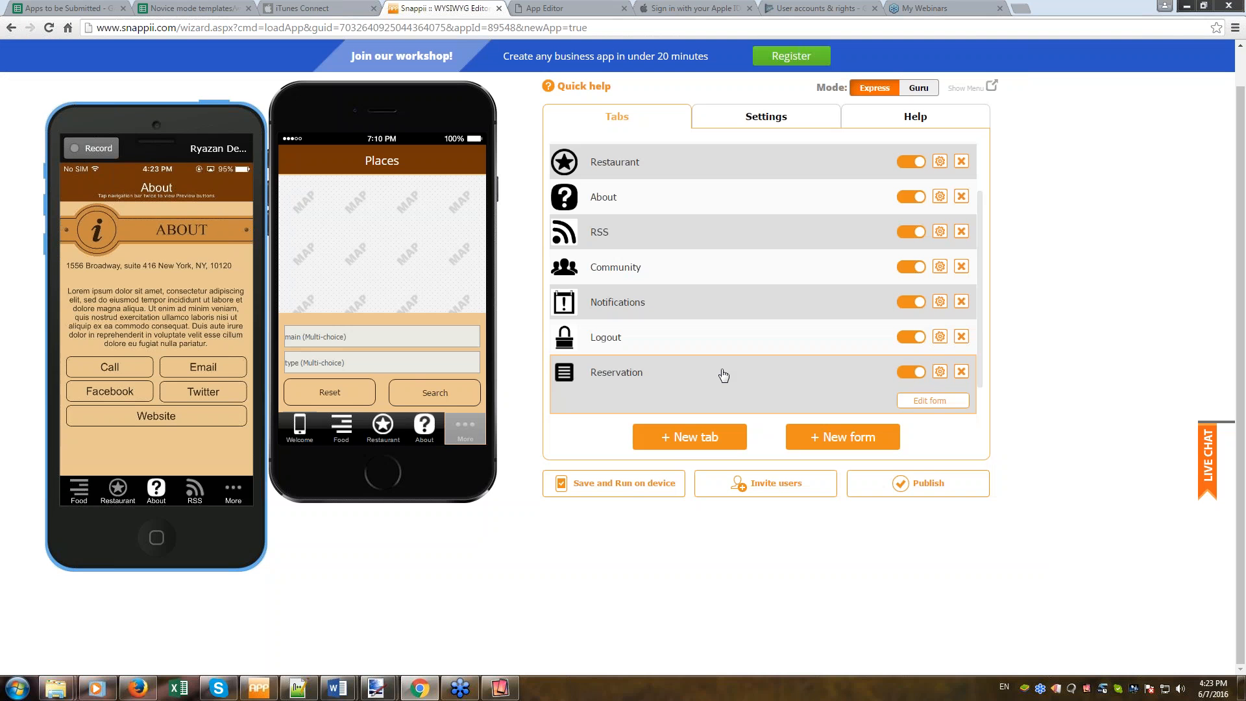
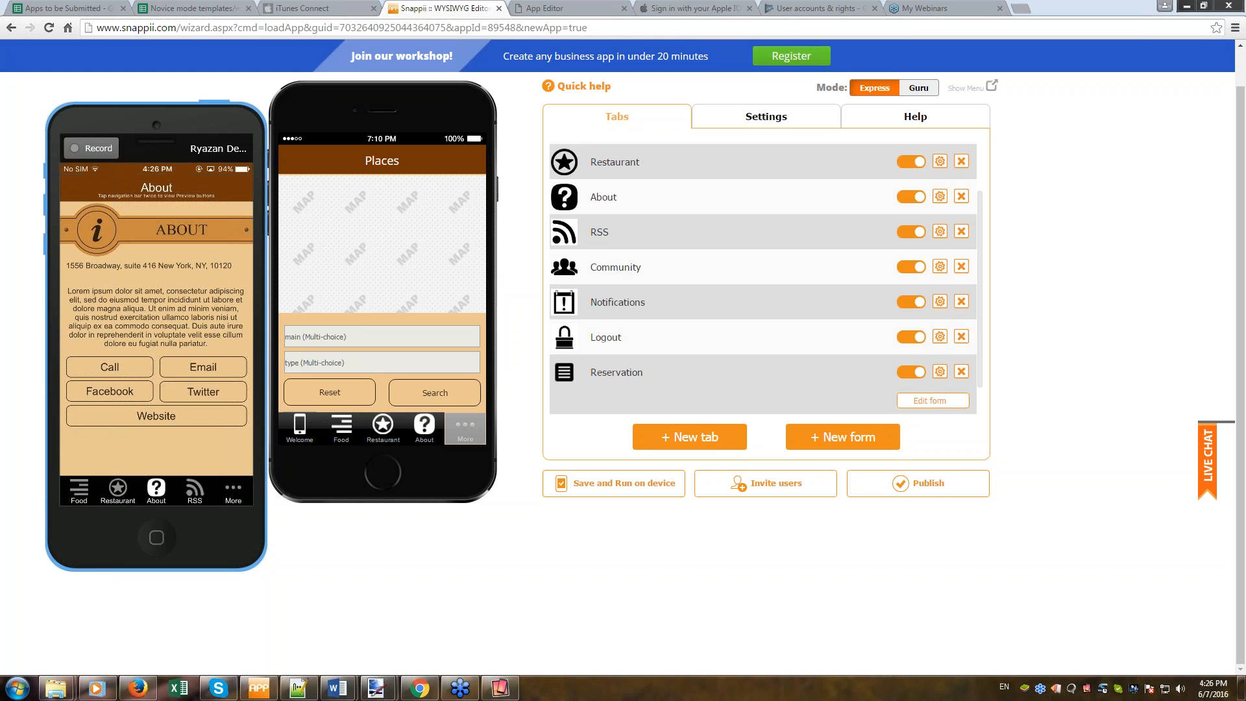
Switch to Guru mode and add a Text Area above the Places screen's search fields
{"action": "left_click", "coordinate": [919, 91]}
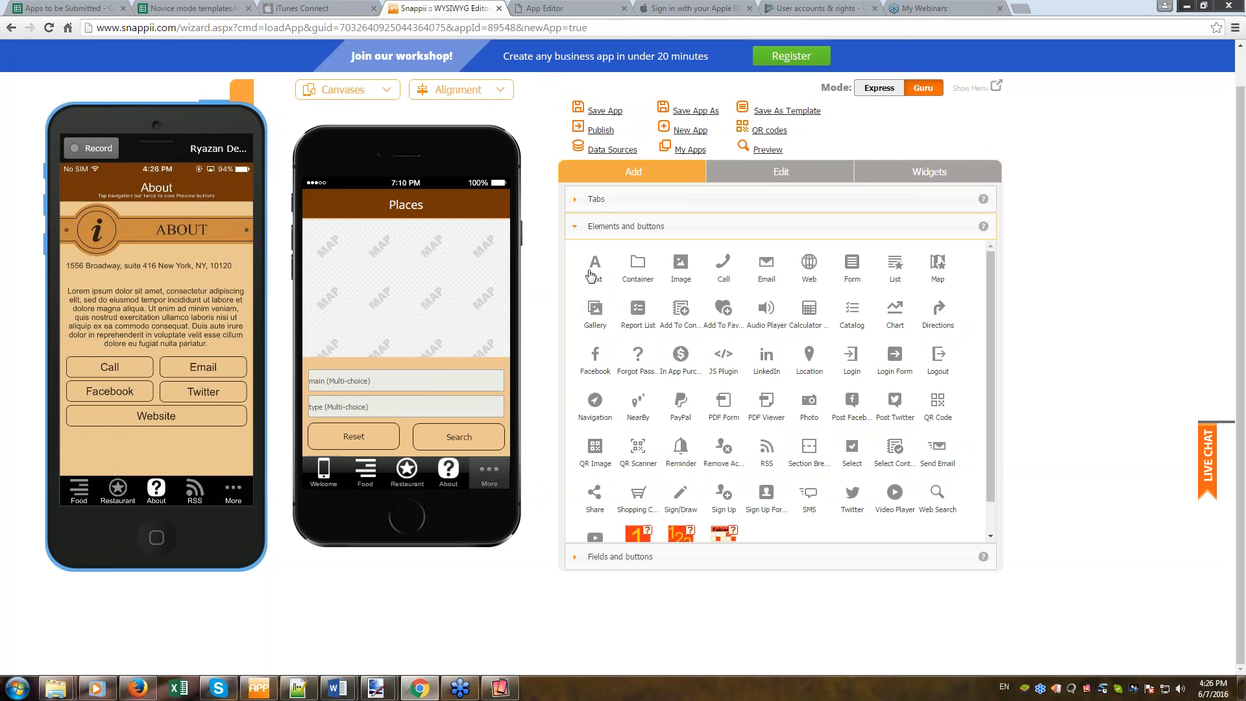
{"action": "left_click_drag", "start_coordinate": [590, 276], "coordinate": [413, 407]}
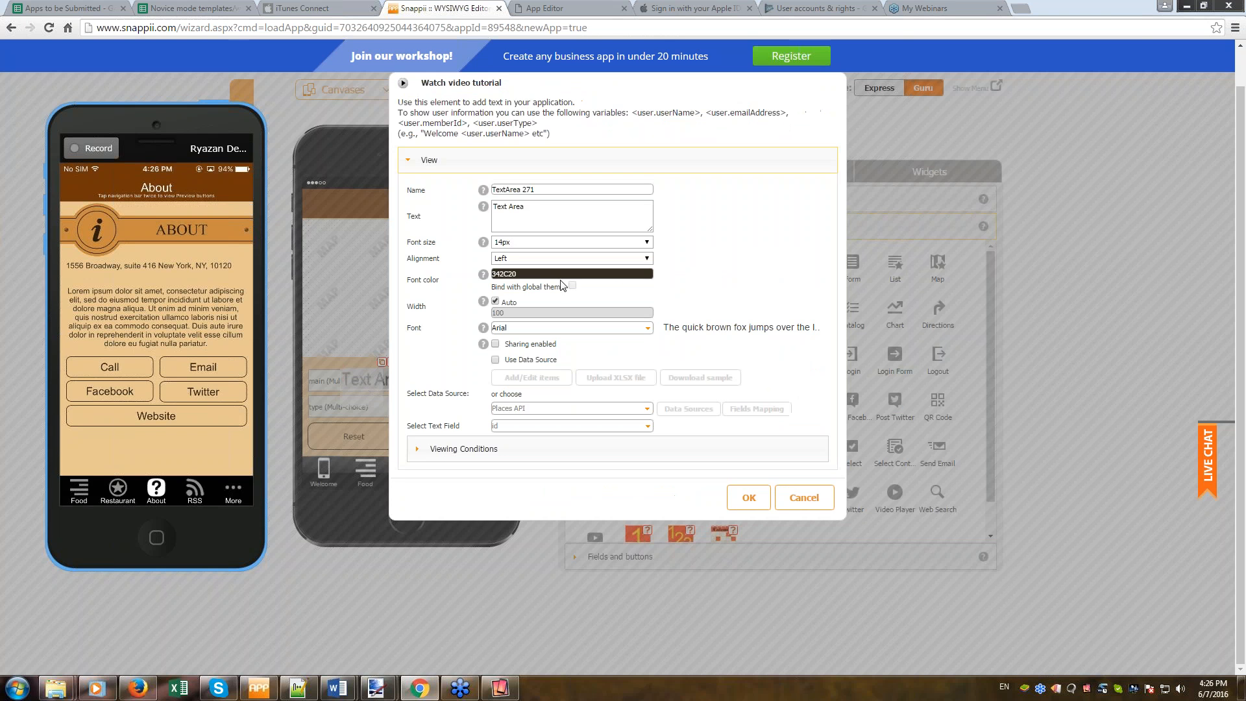
{"action": "left_click", "coordinate": [536, 189]}
{"action": "left_click", "coordinate": [736, 497]}
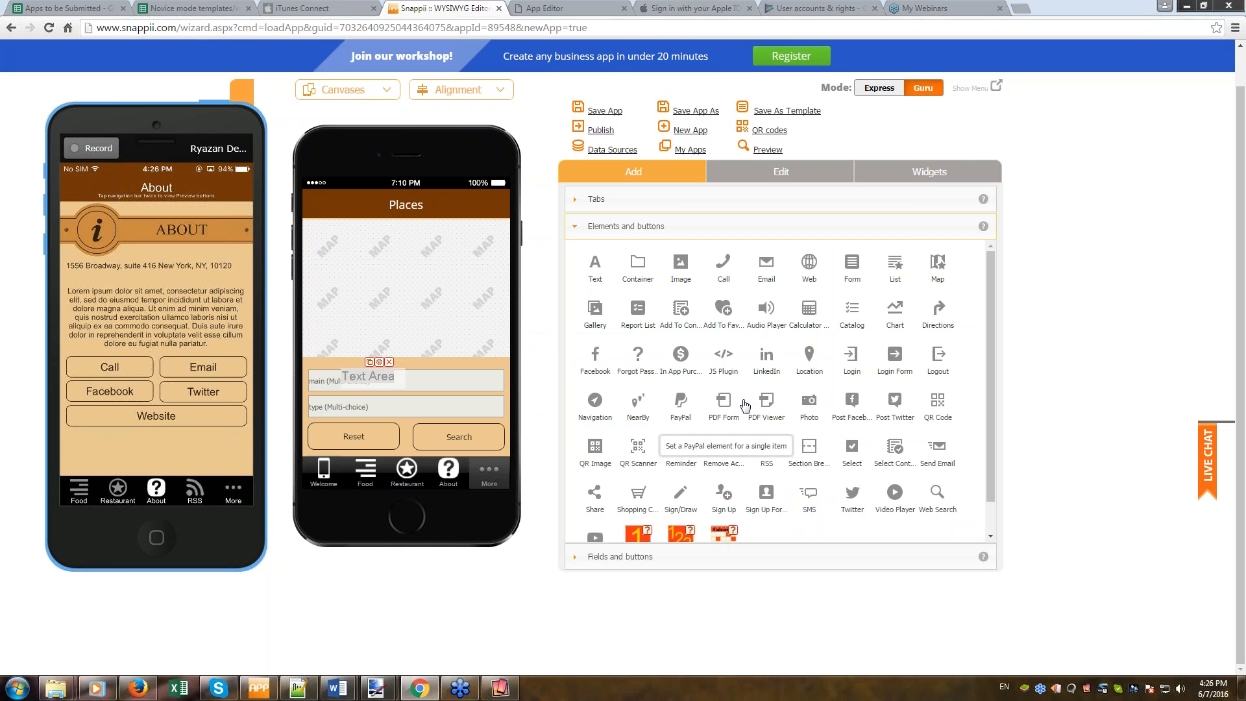
{"action": "scroll", "coordinate": [857, 447], "scroll_direction": "down", "scroll_amount": 1}
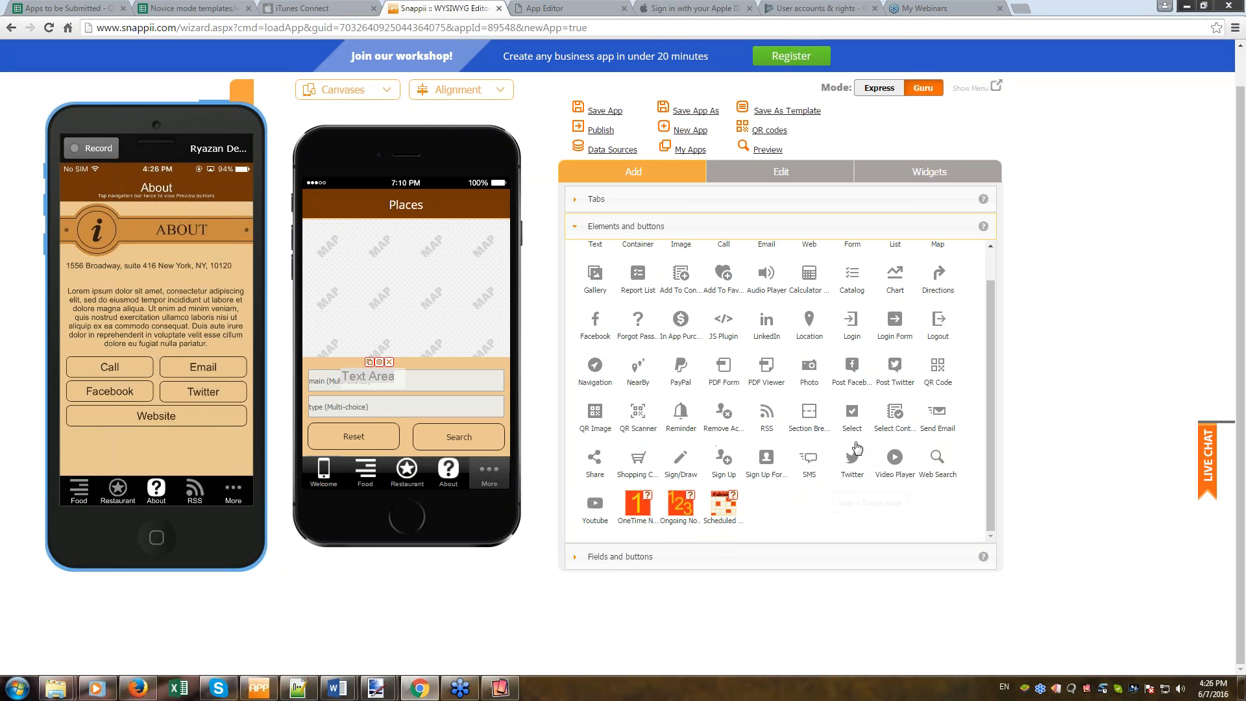
{"action": "scroll", "coordinate": [857, 446], "scroll_direction": "up", "scroll_amount": 2}
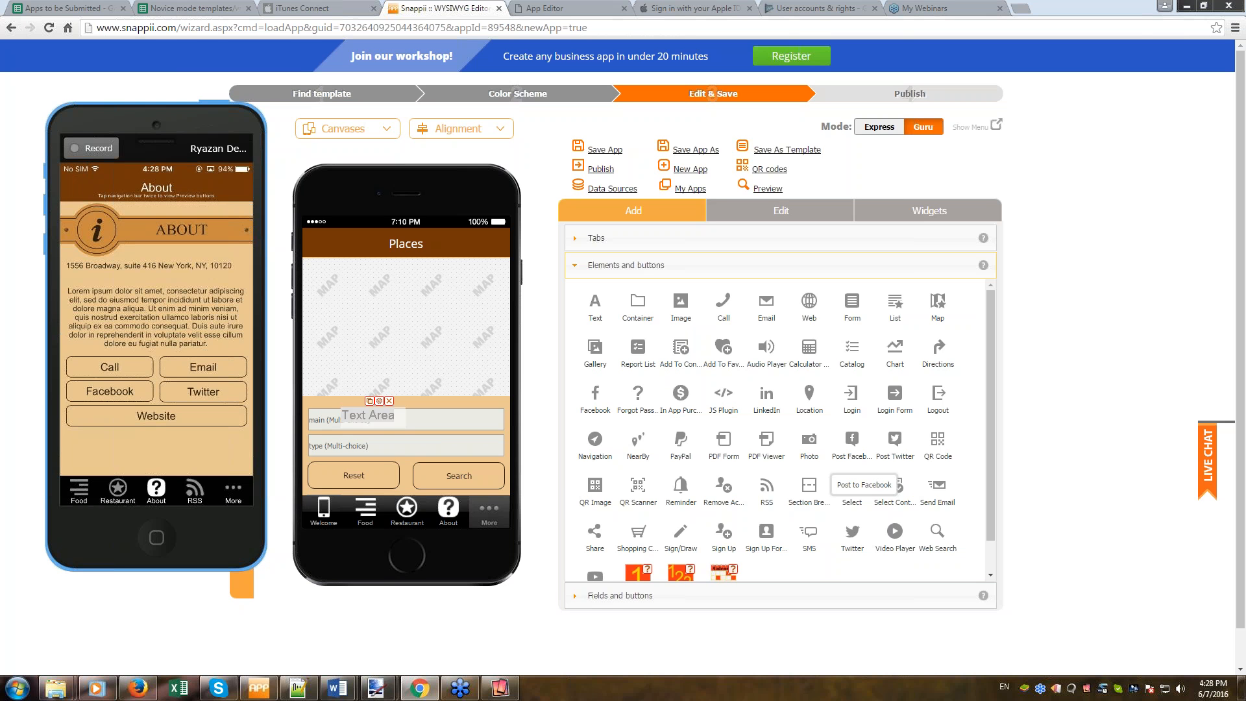
Inspect the Reservation data source's fields, then reopen the Data Sources list
{"action": "left_click", "coordinate": [608, 190]}
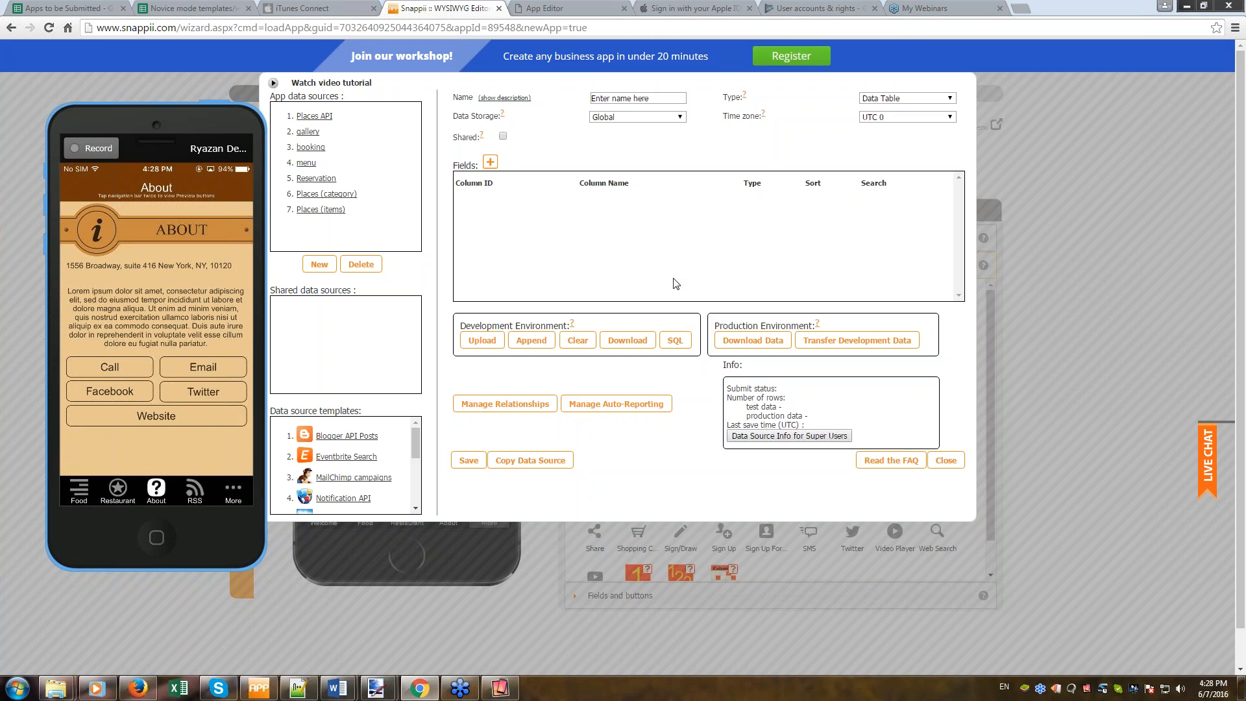
{"action": "left_click", "coordinate": [331, 180]}
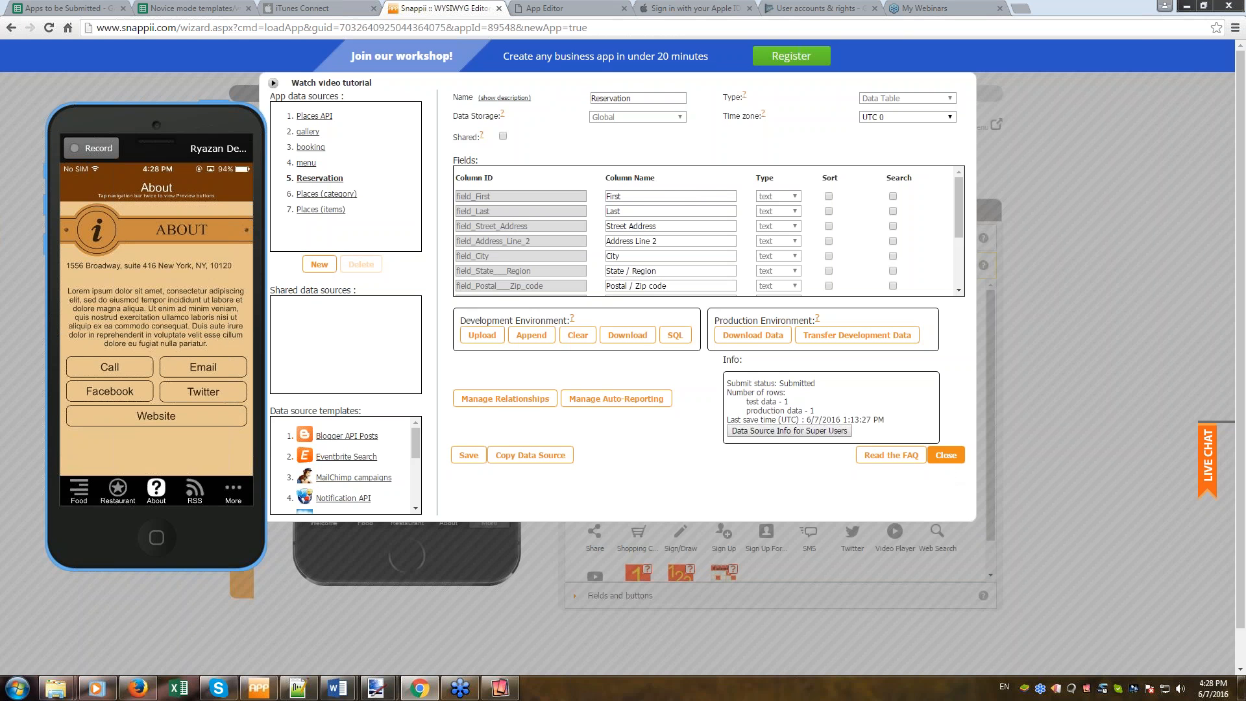
{"action": "left_click", "coordinate": [945, 455]}
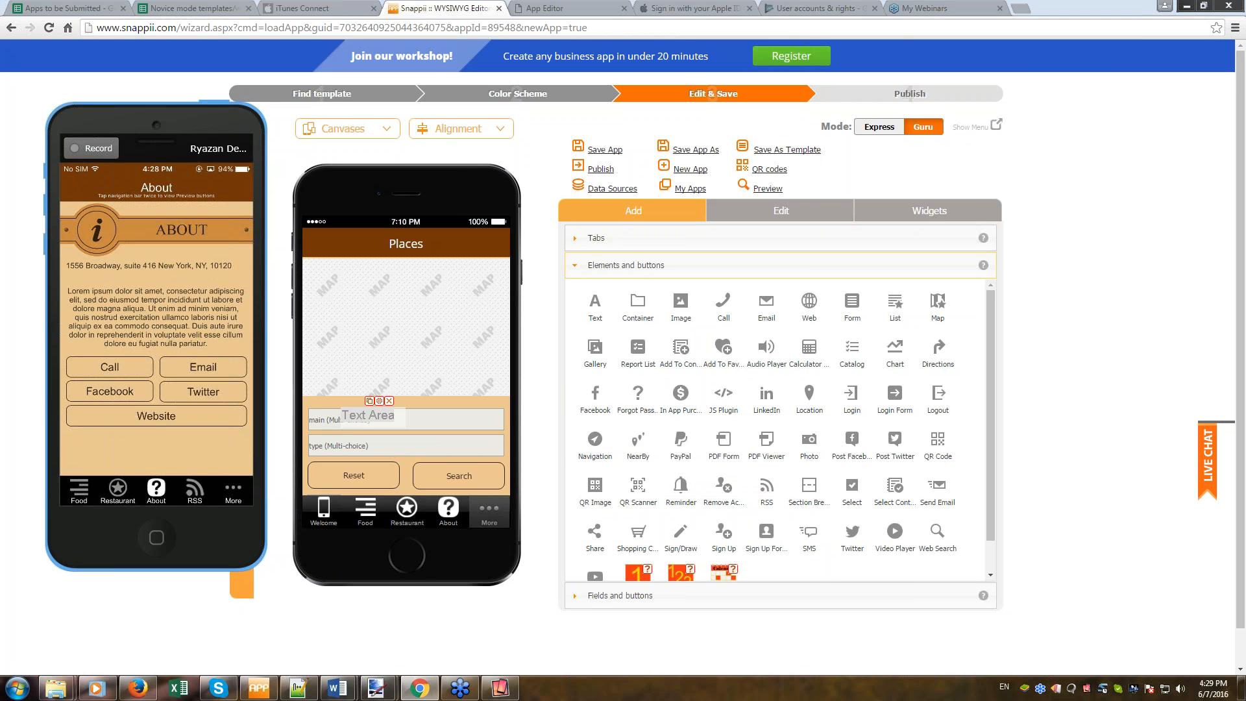
{"action": "left_click", "coordinate": [612, 189]}
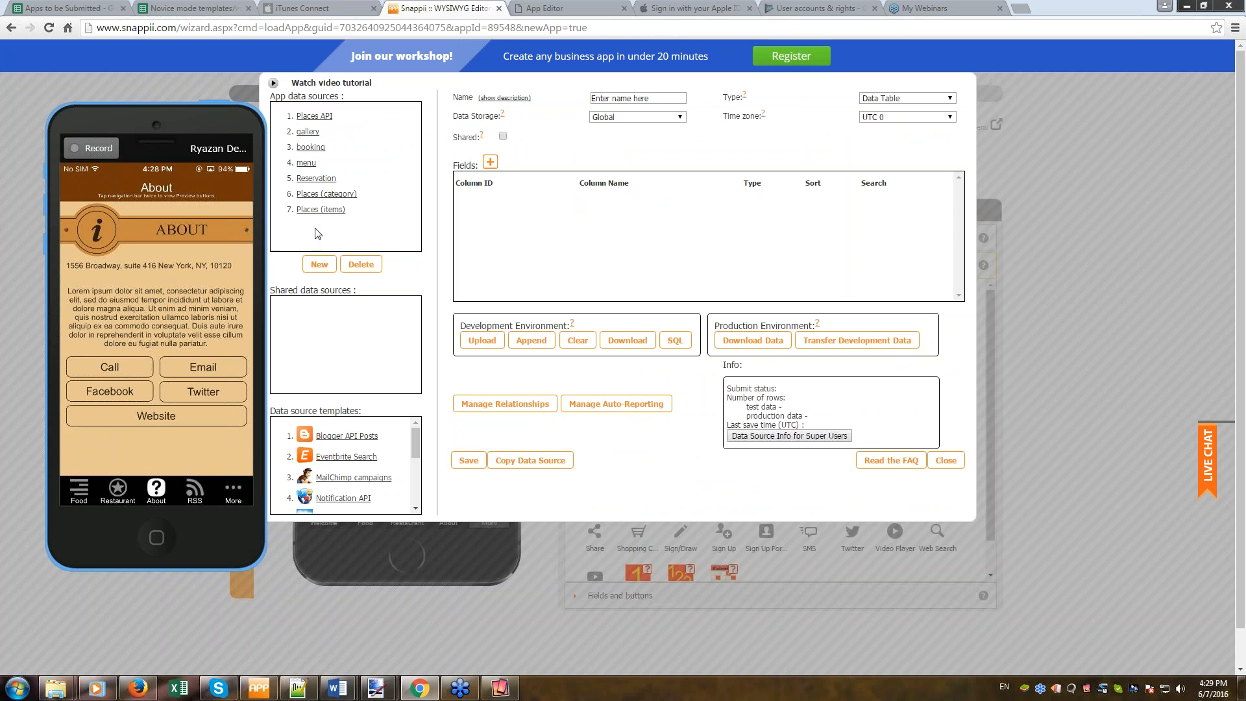
{"action": "left_click", "coordinate": [904, 100]}
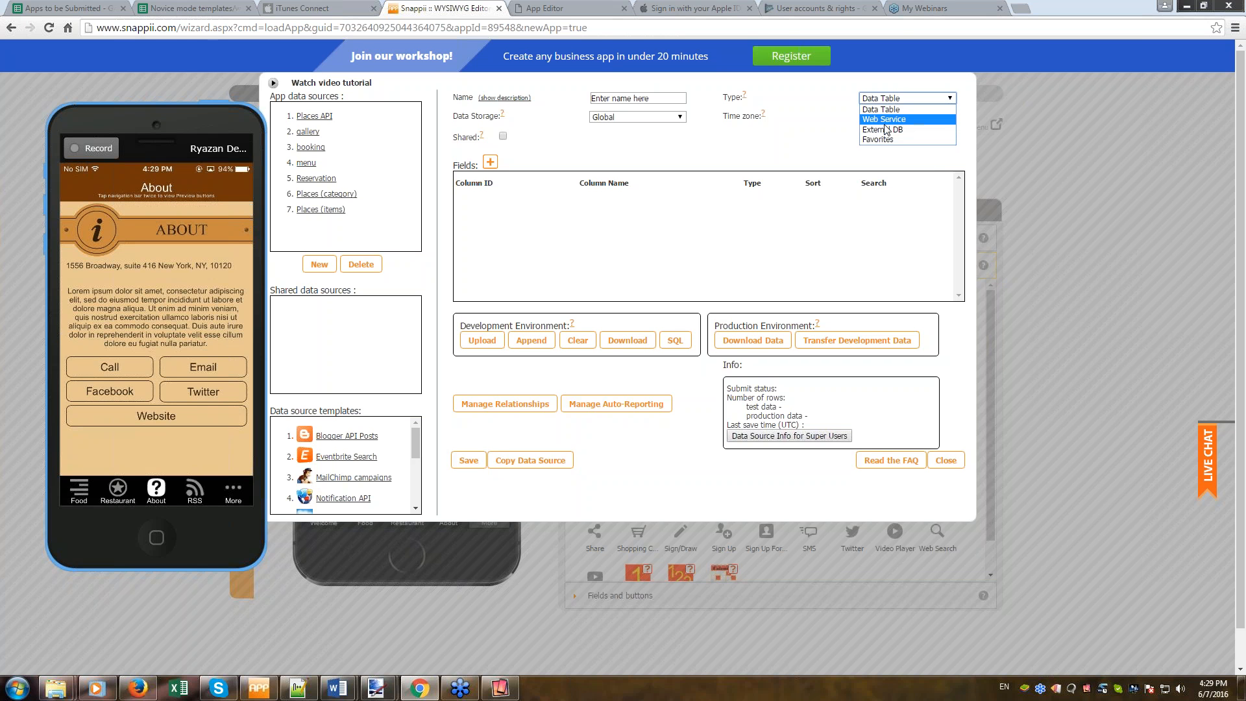
{"action": "left_click", "coordinate": [758, 148]}
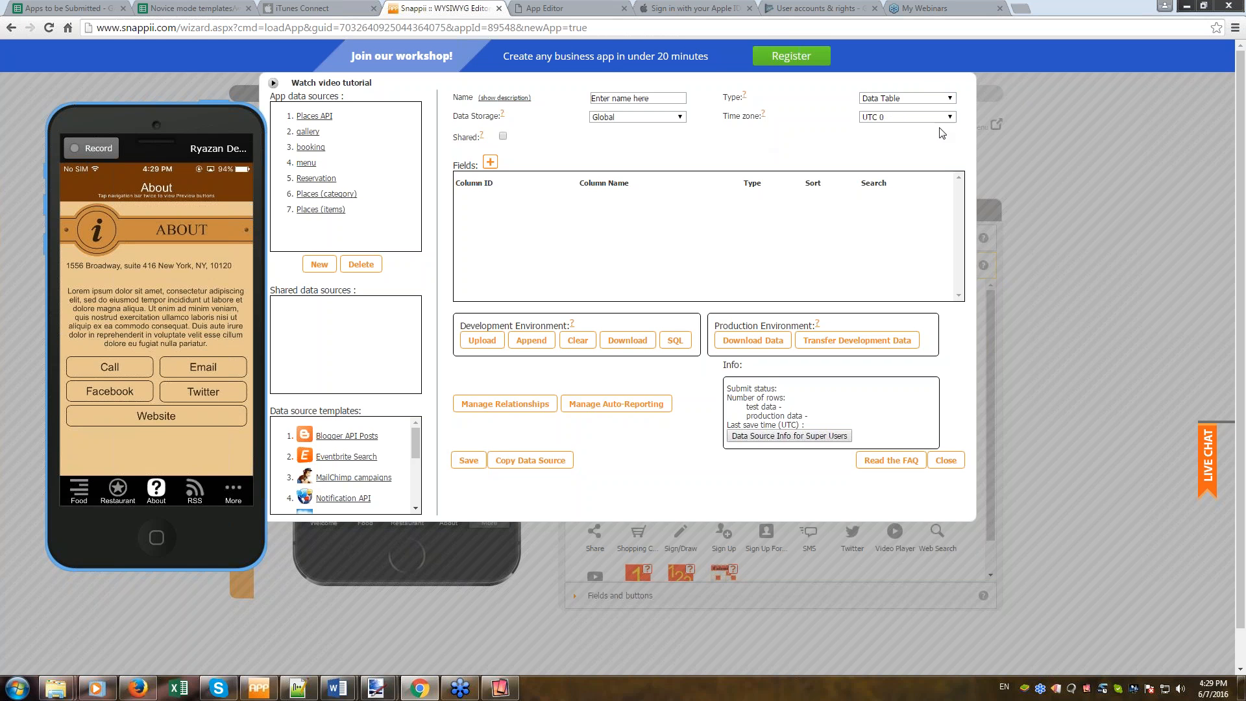
{"action": "left_click", "coordinate": [924, 100]}
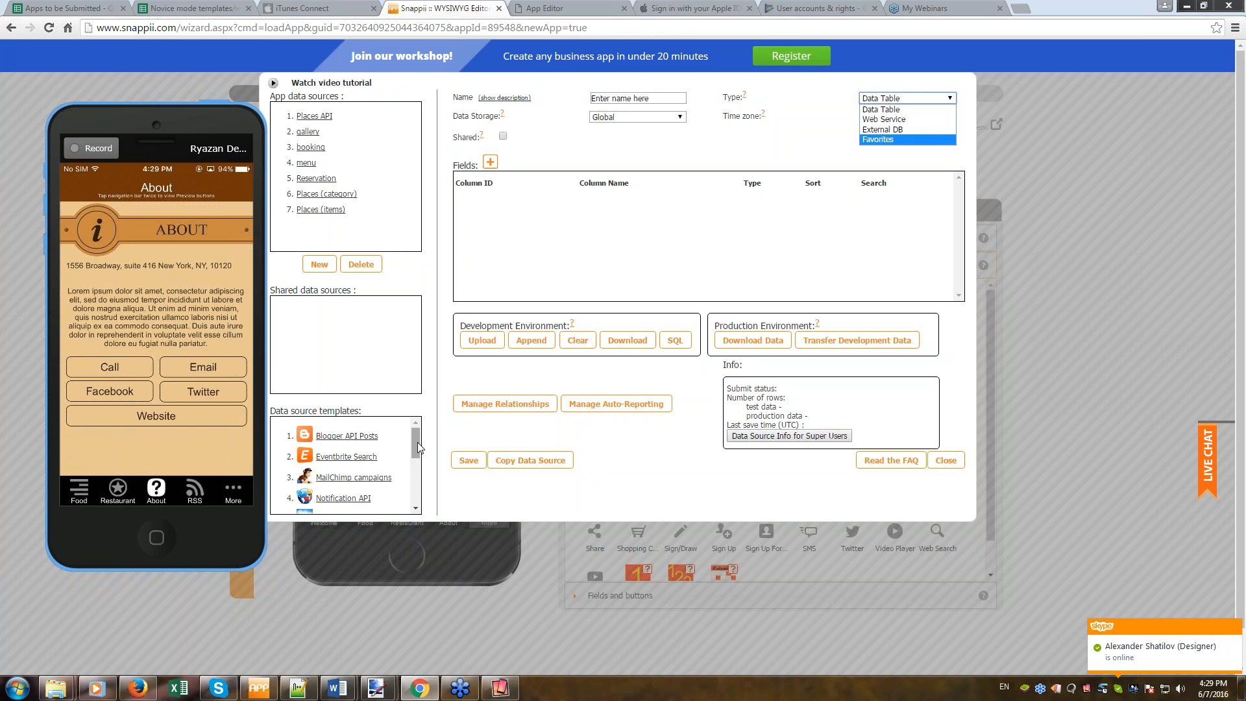
{"action": "left_click_drag", "start_coordinate": [418, 446], "coordinate": [418, 454]}
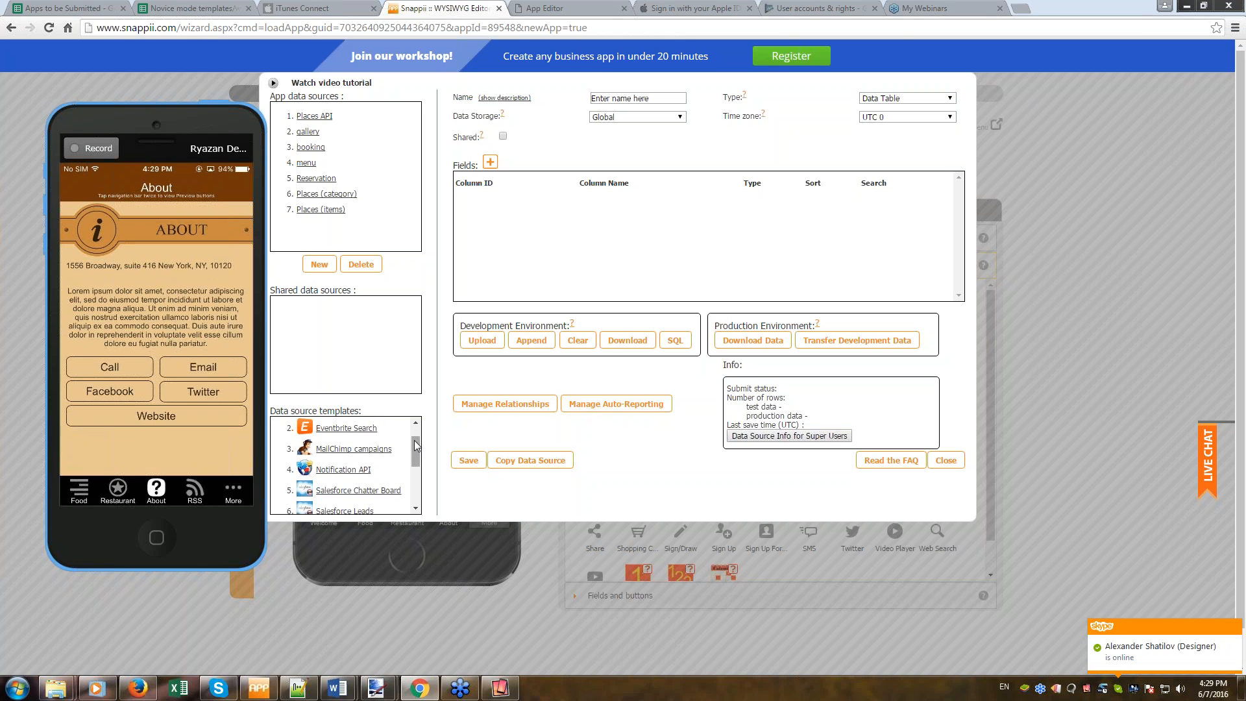
{"action": "left_click_drag", "start_coordinate": [416, 453], "coordinate": [415, 468]}
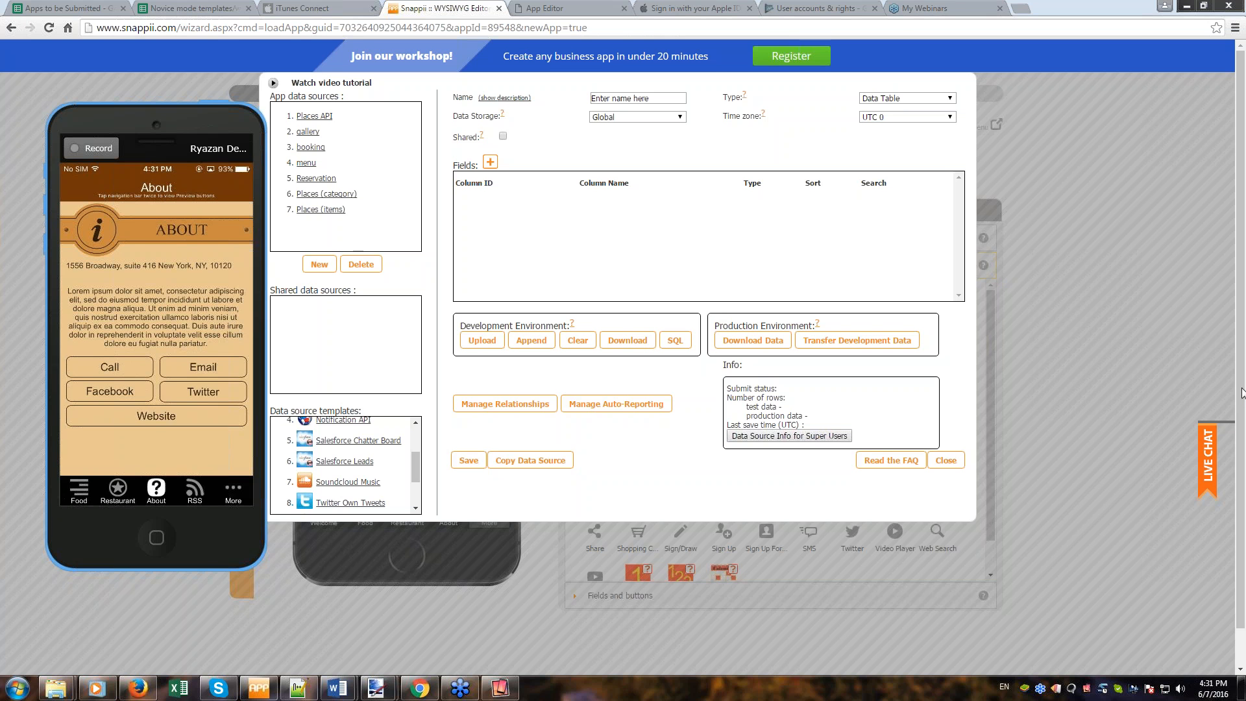
Close the Data Sources window and show the Snappii site menu above the editor
{"action": "left_click_drag", "start_coordinate": [207, 116], "coordinate": [153, 113]}
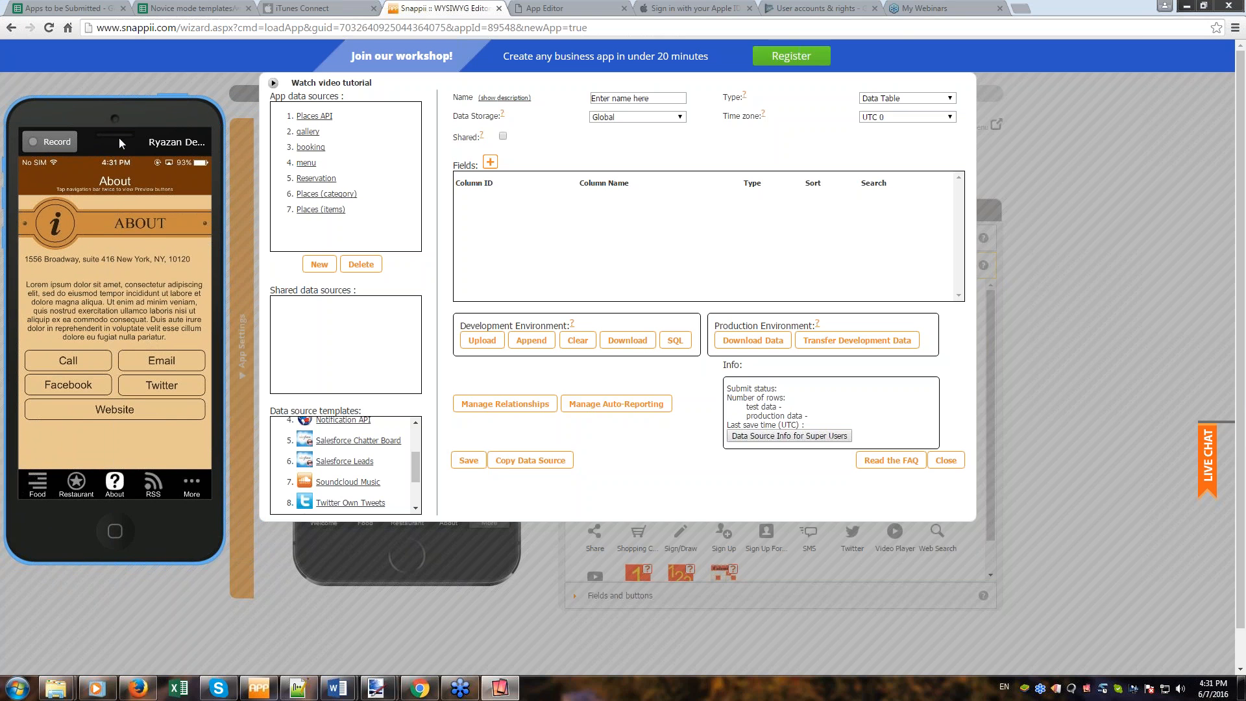
{"action": "left_click", "coordinate": [1242, 689]}
{"action": "left_click", "coordinate": [954, 462]}
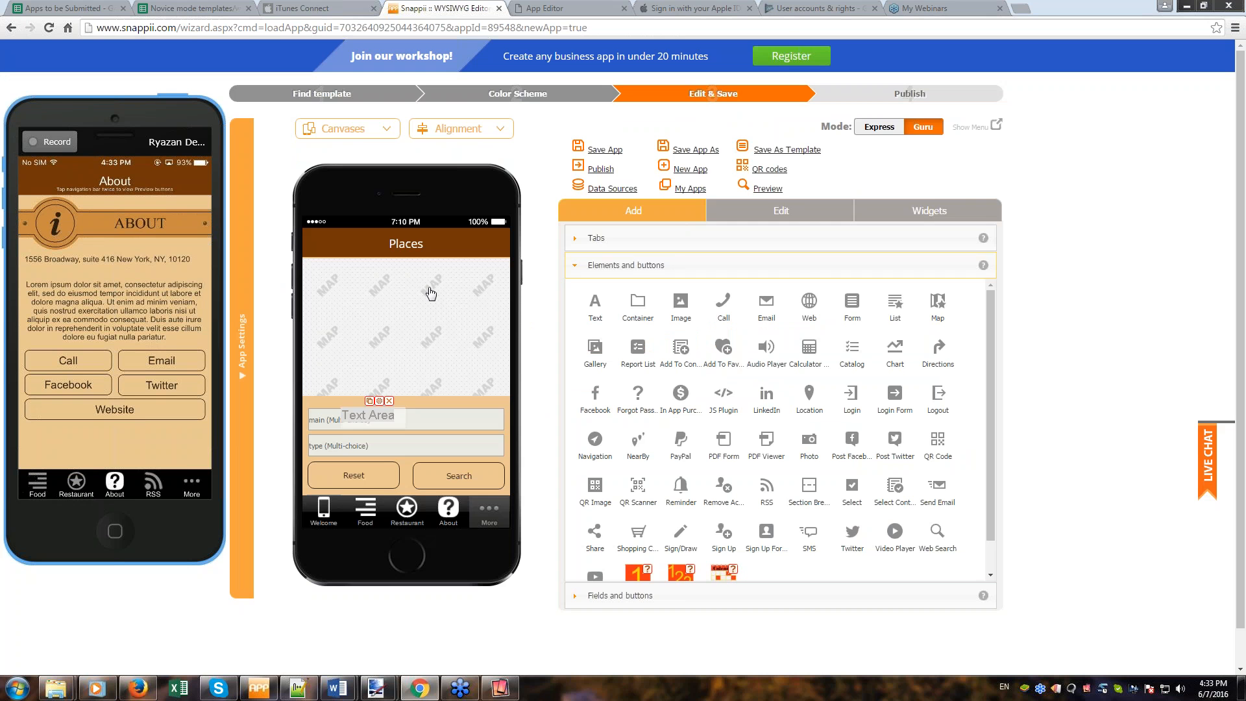
{"action": "left_click", "coordinate": [994, 124]}
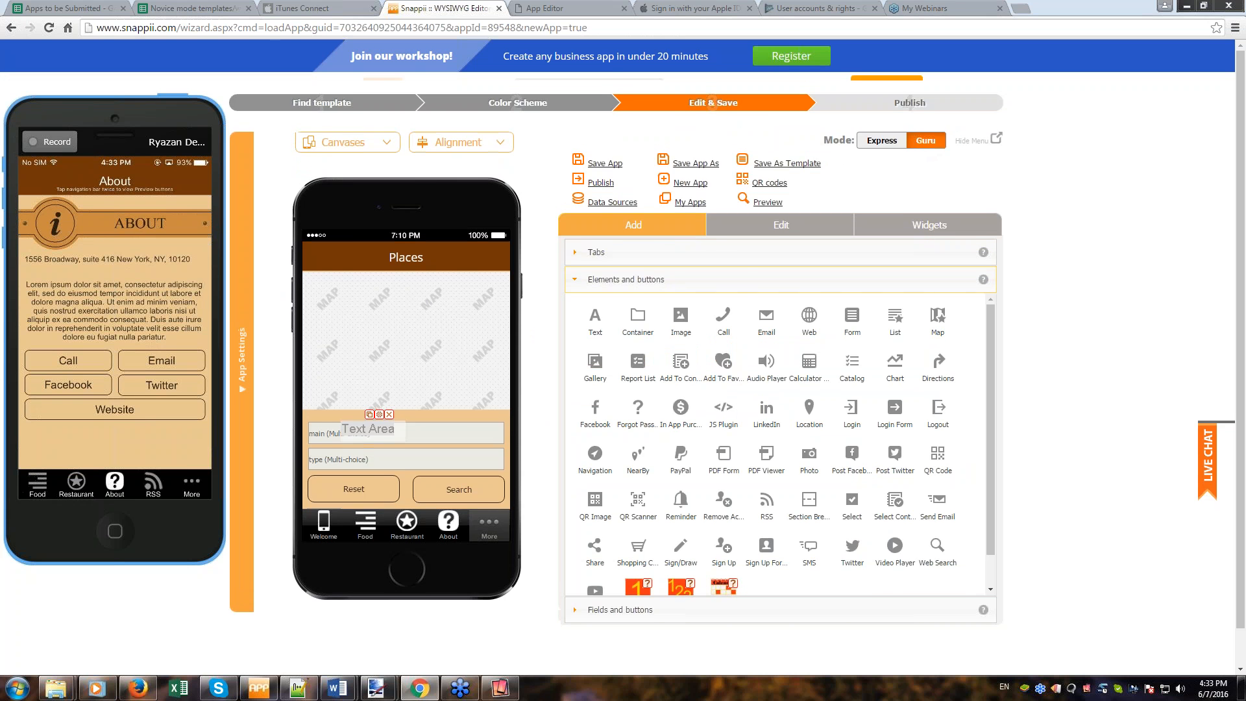
Start a new app in Express mode and choose the Automotive template category
{"action": "left_click", "coordinate": [886, 88]}
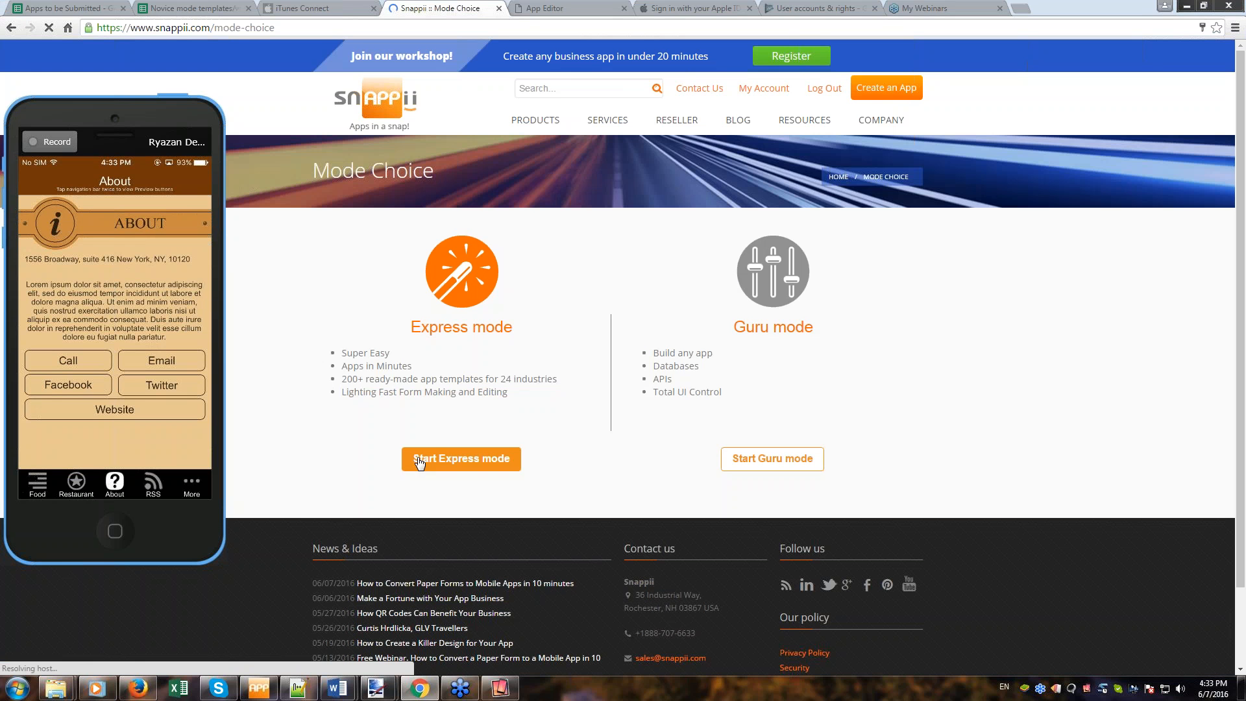
{"action": "left_click", "coordinate": [462, 458]}
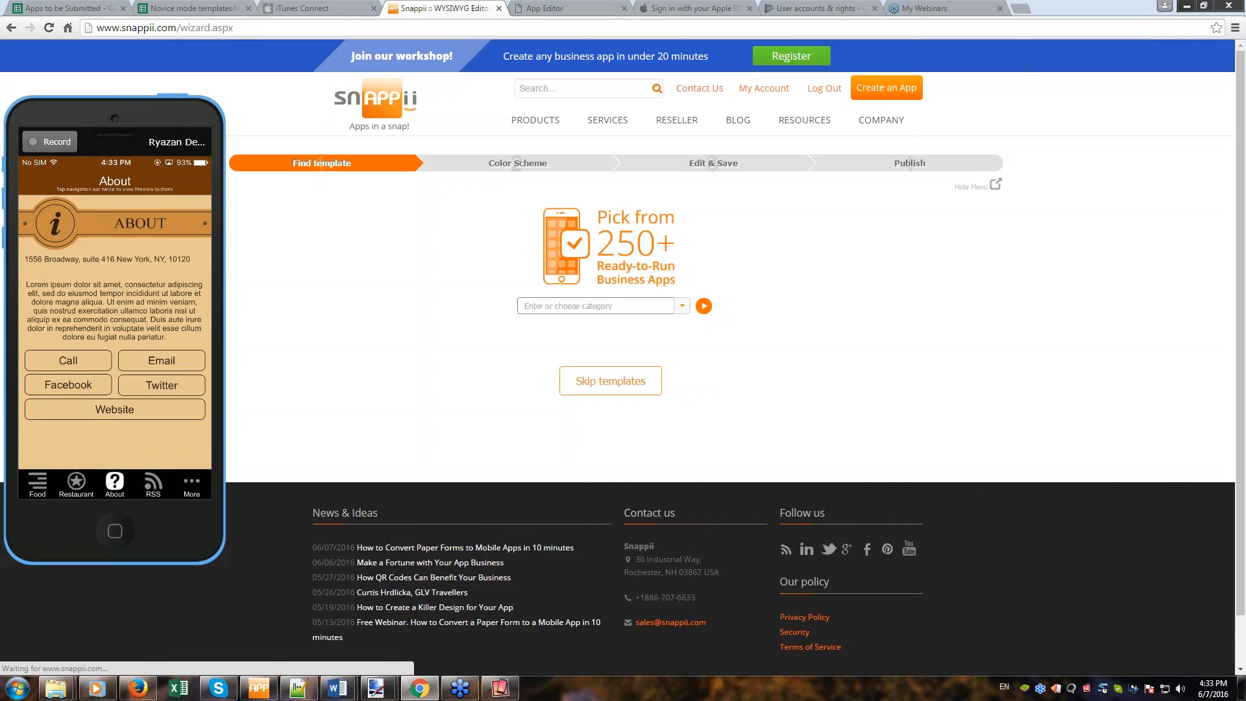
{"action": "left_click", "coordinate": [682, 307]}
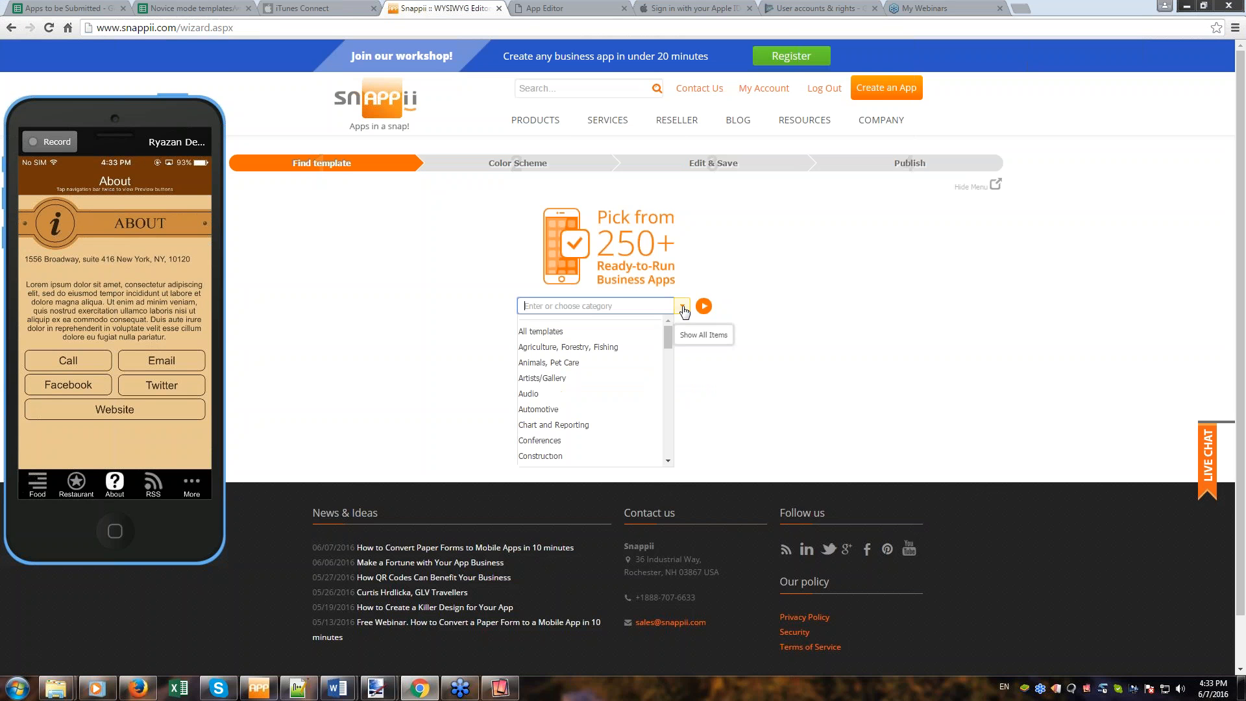
{"action": "scroll", "coordinate": [648, 383], "scroll_direction": "down", "scroll_amount": 1}
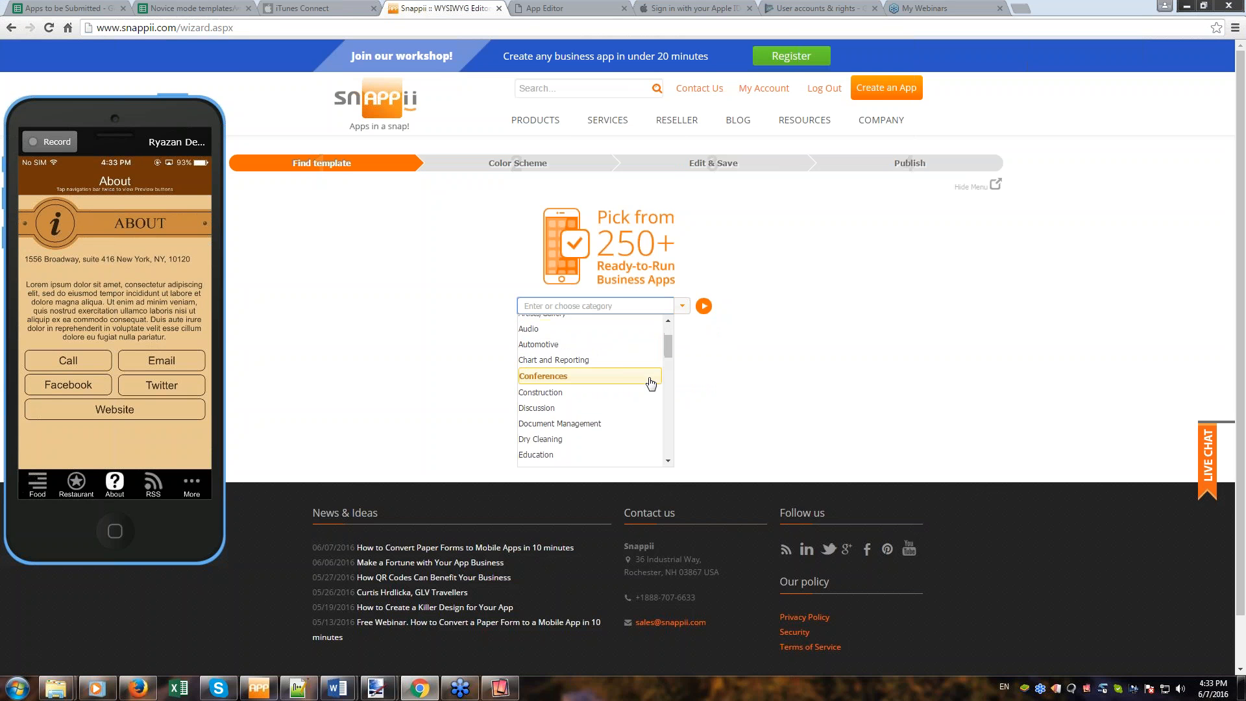
{"action": "left_click", "coordinate": [552, 345]}
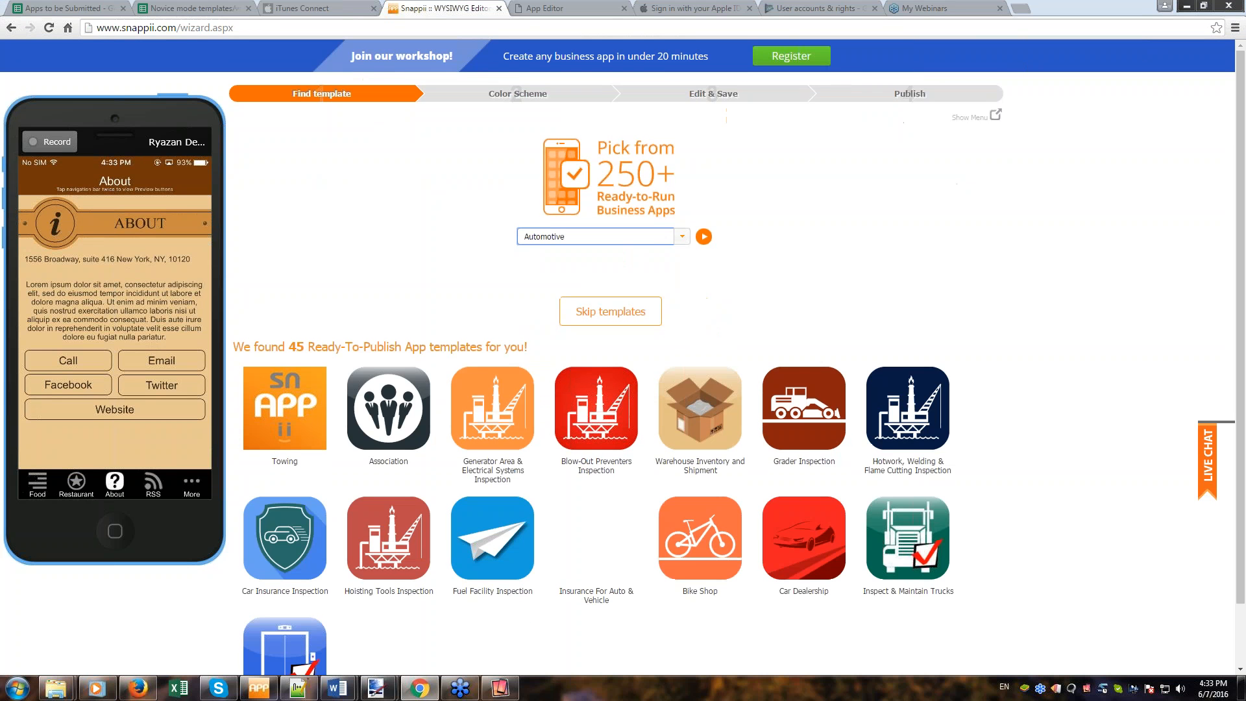
Scroll through all 45 Automotive templates down to the last rows
{"action": "scroll", "coordinate": [809, 338], "scroll_direction": "down", "scroll_amount": 1}
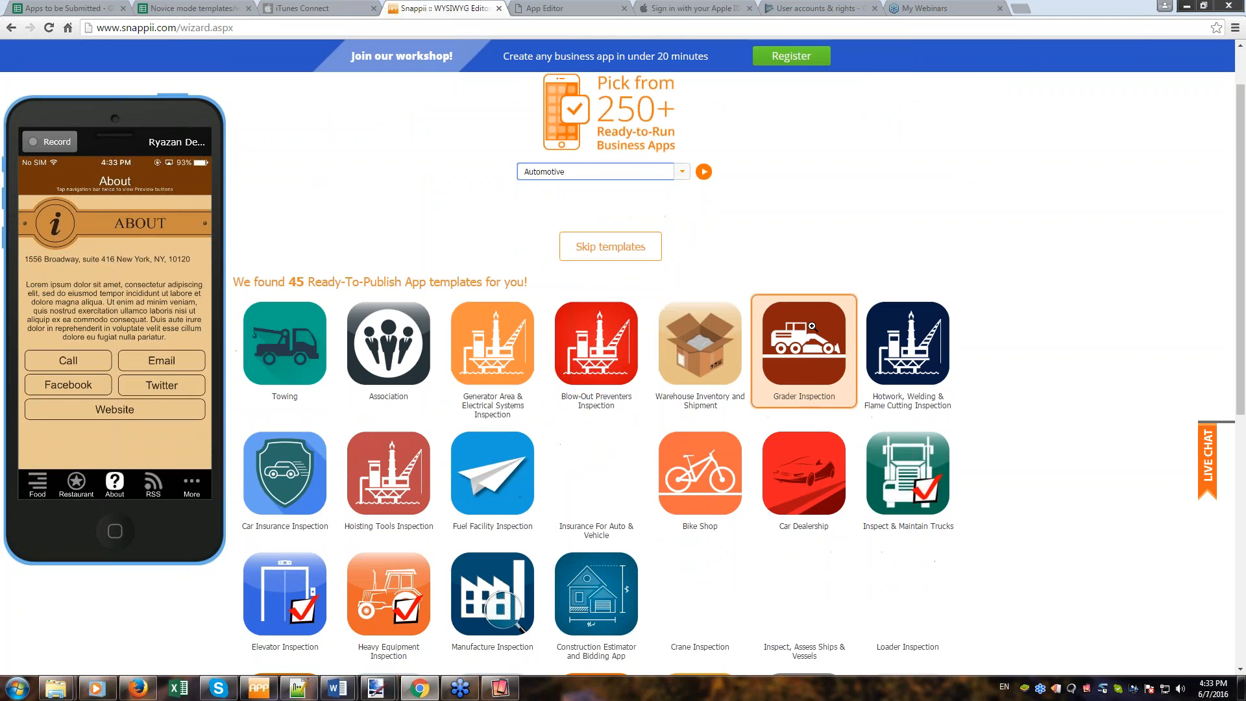
{"action": "scroll", "coordinate": [908, 389], "scroll_direction": "down", "scroll_amount": 1}
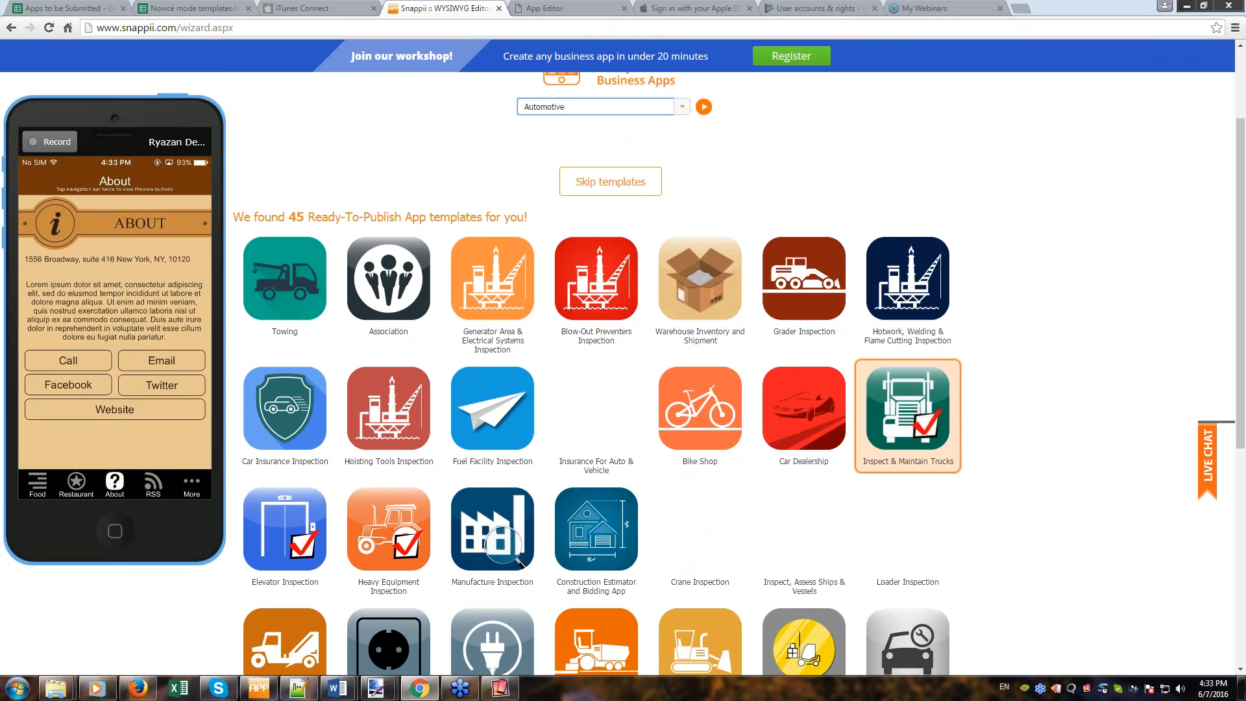
{"action": "scroll", "coordinate": [908, 415], "scroll_direction": "down", "scroll_amount": 1}
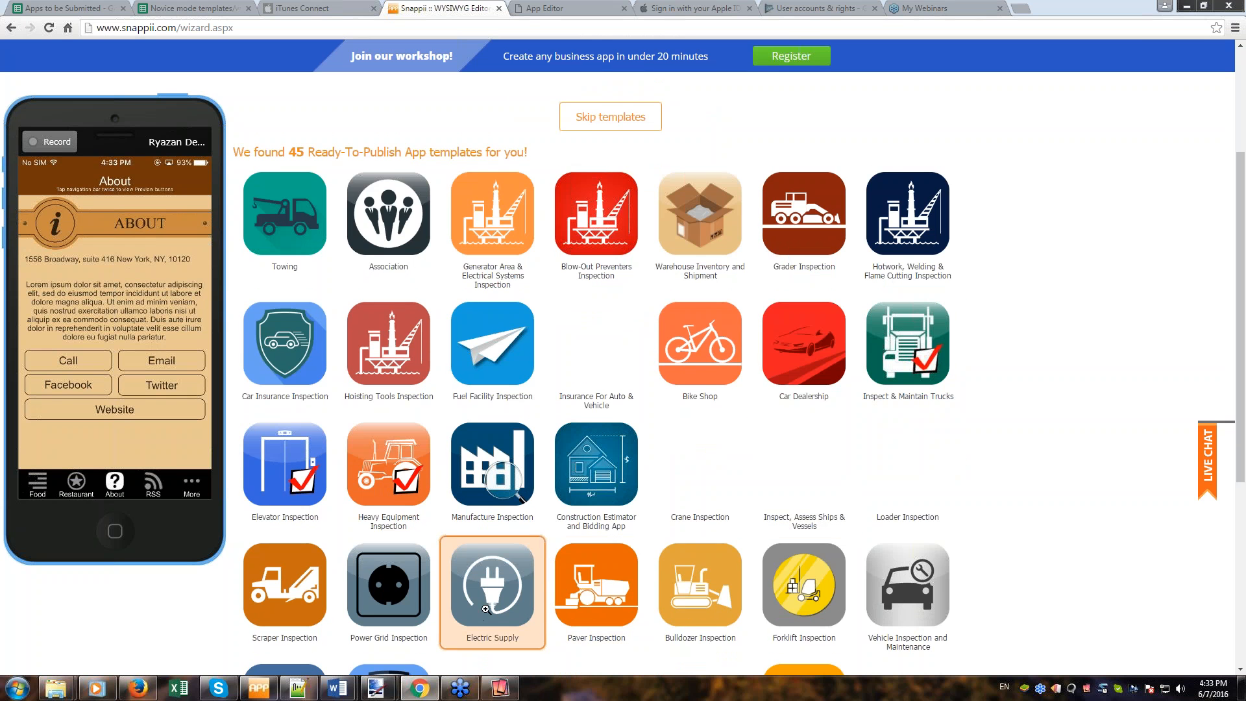
{"action": "scroll", "coordinate": [483, 601], "scroll_direction": "down", "scroll_amount": 2}
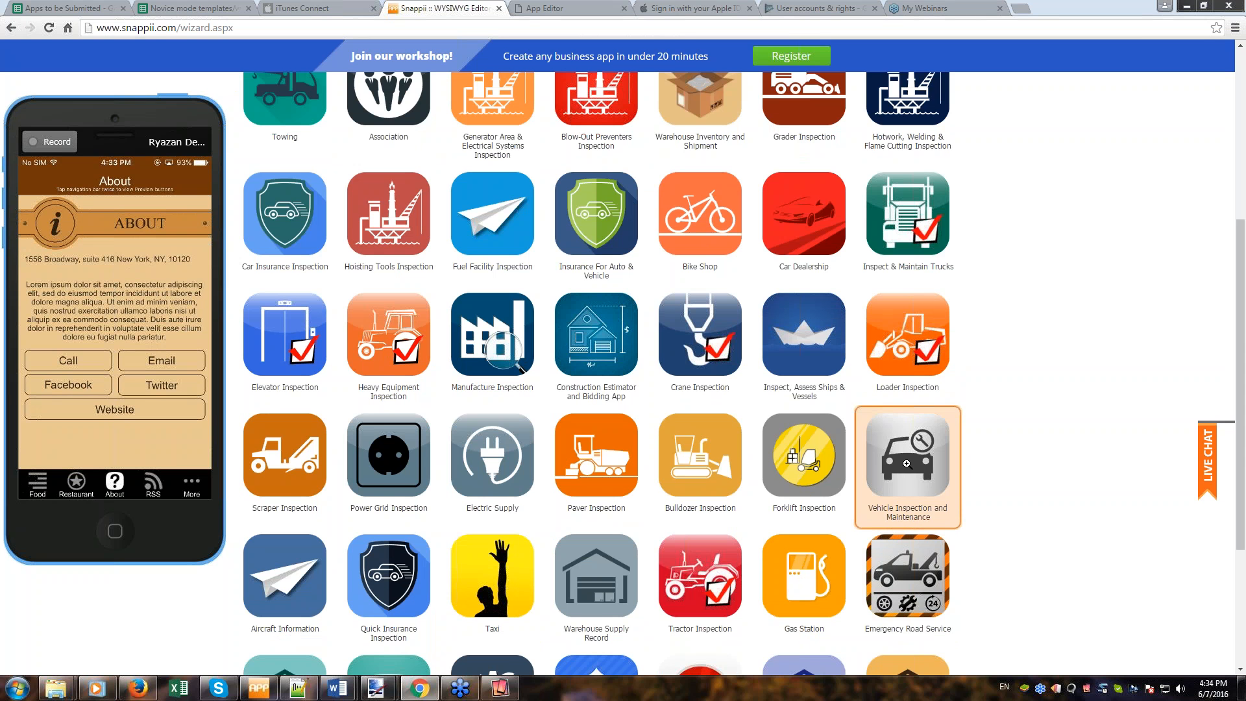
{"action": "scroll", "coordinate": [1010, 543], "scroll_direction": "down", "scroll_amount": 2}
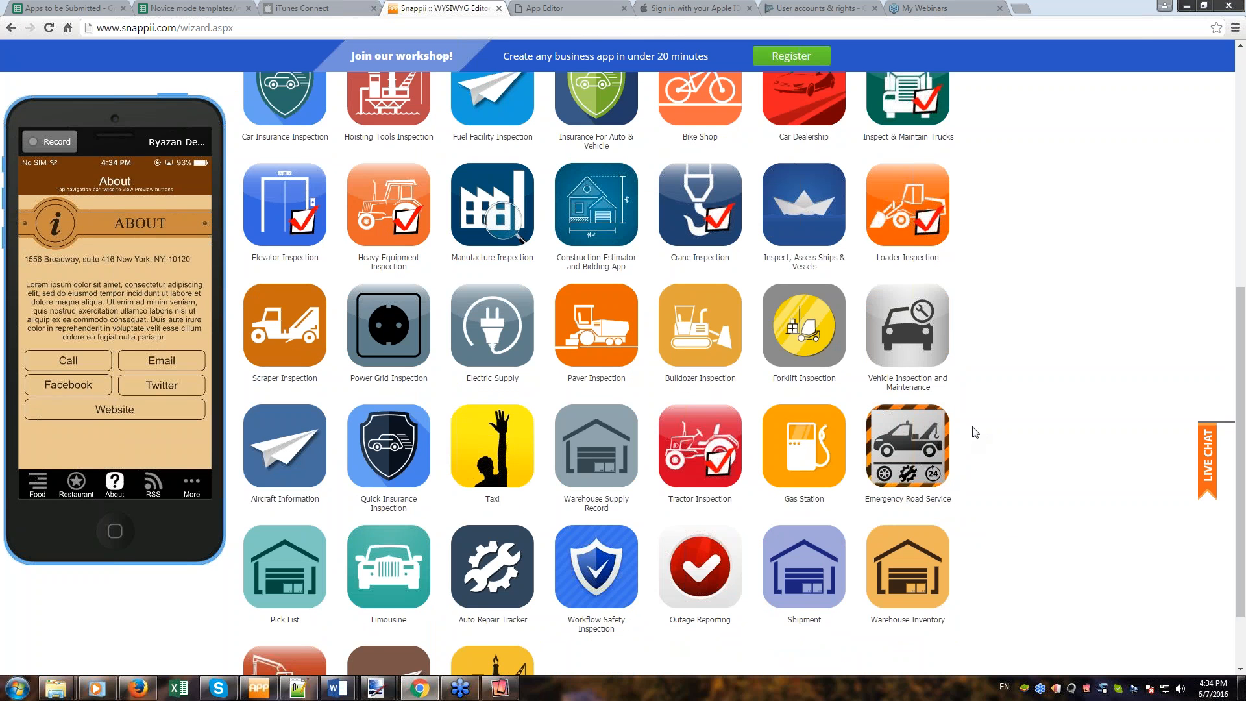
{"action": "scroll", "coordinate": [493, 610], "scroll_direction": "down", "scroll_amount": 1}
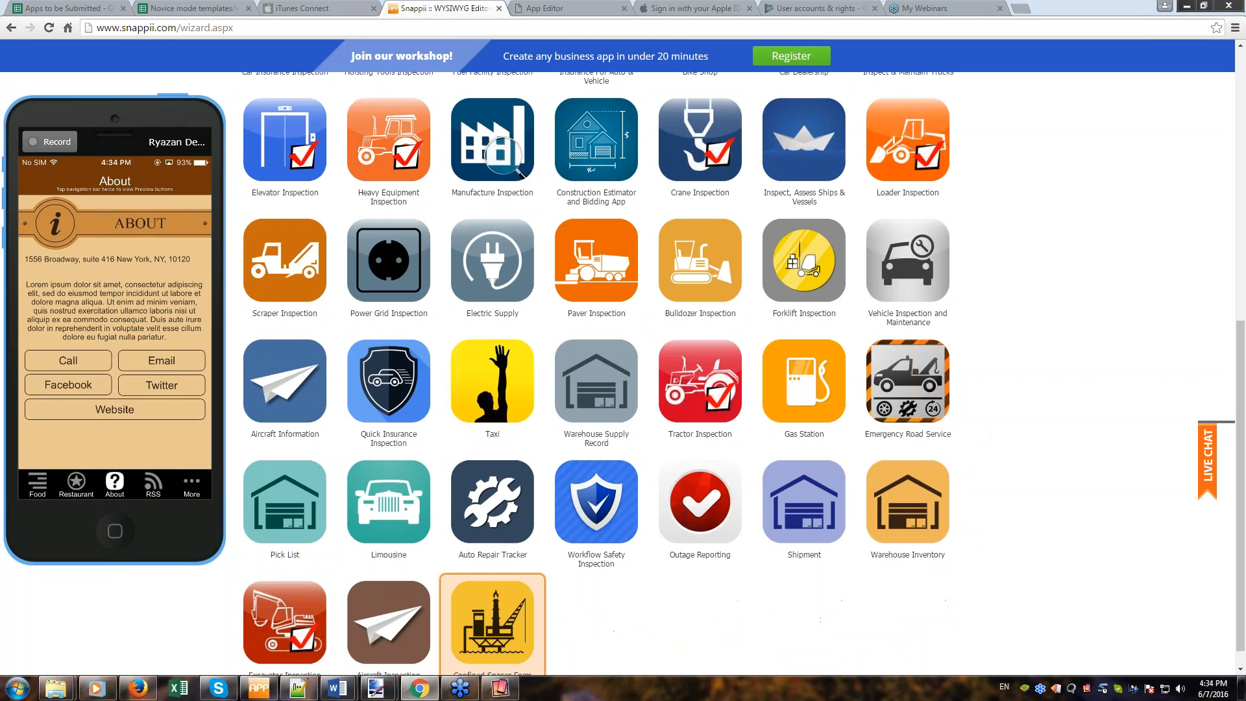
{"action": "left_click", "coordinate": [507, 499]}
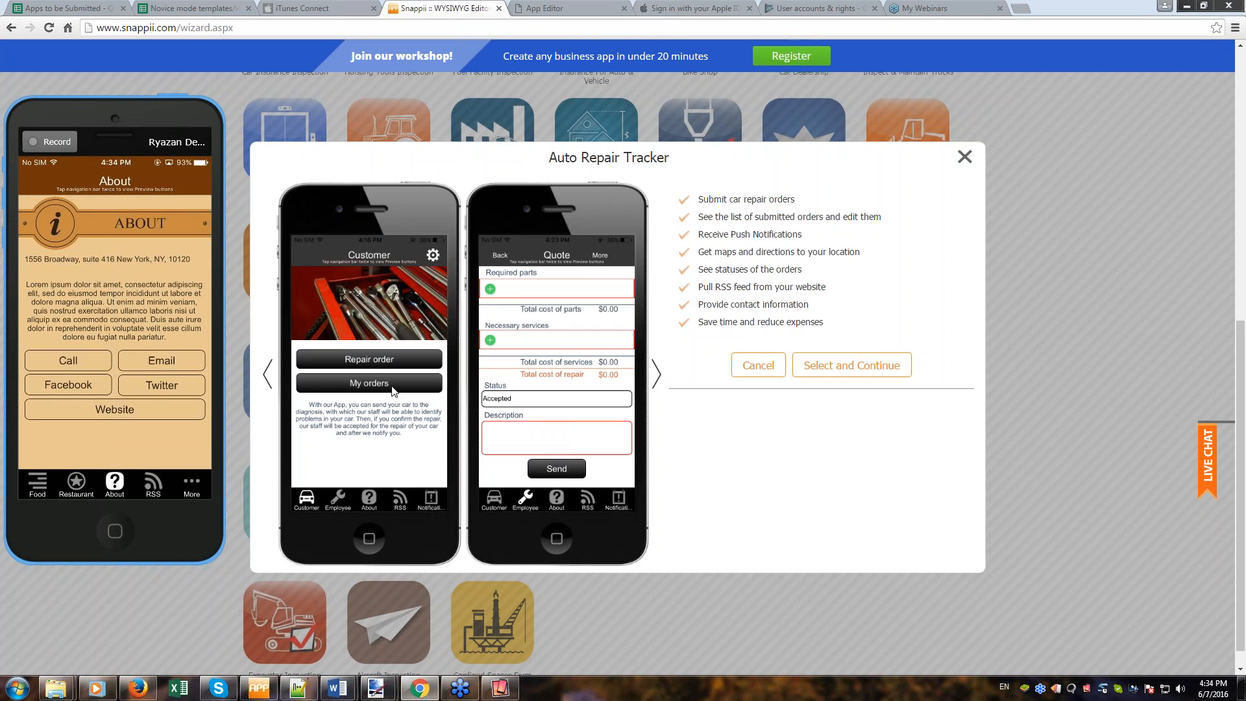
{"action": "left_click", "coordinate": [655, 376]}
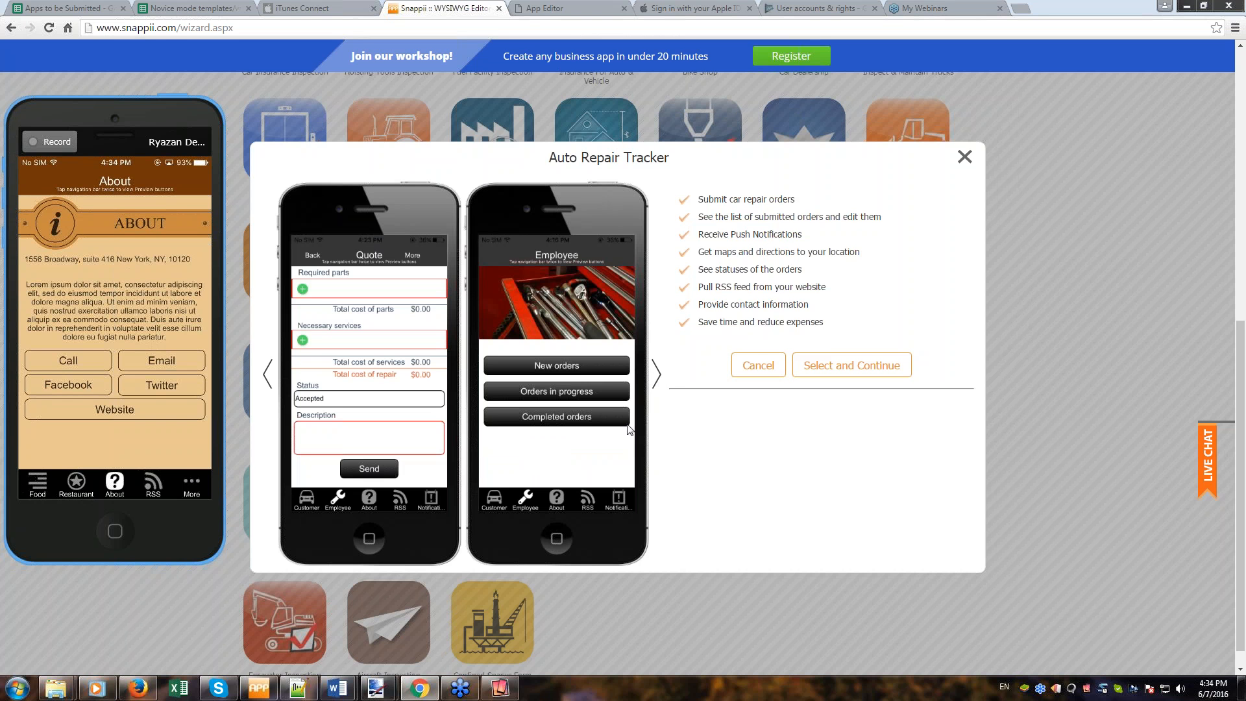
{"action": "left_click", "coordinate": [656, 374]}
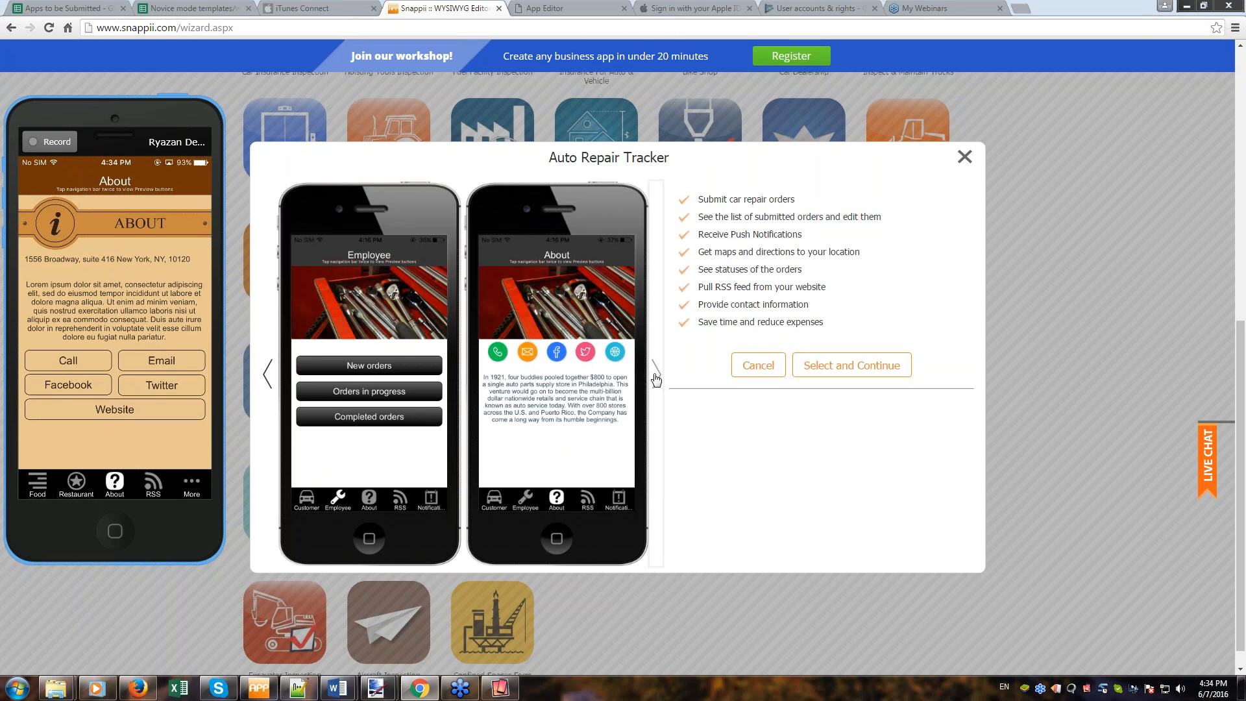
{"action": "left_click", "coordinate": [656, 393]}
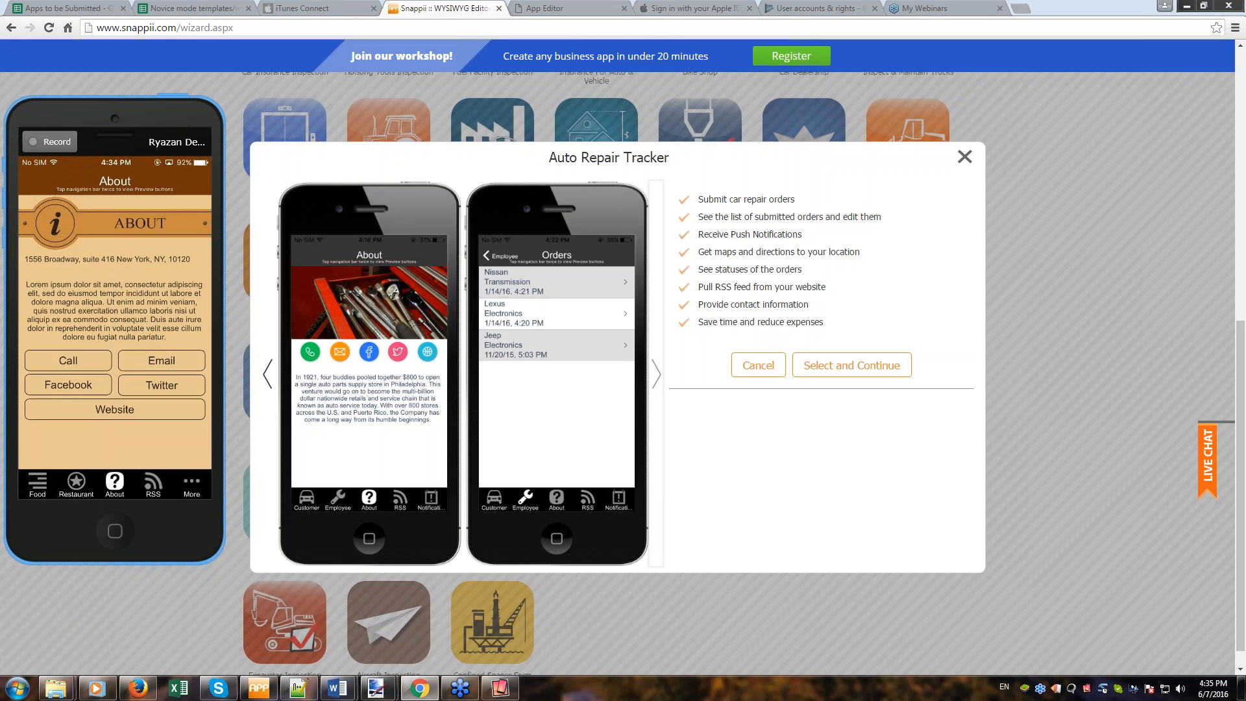
{"action": "left_click", "coordinate": [656, 374]}
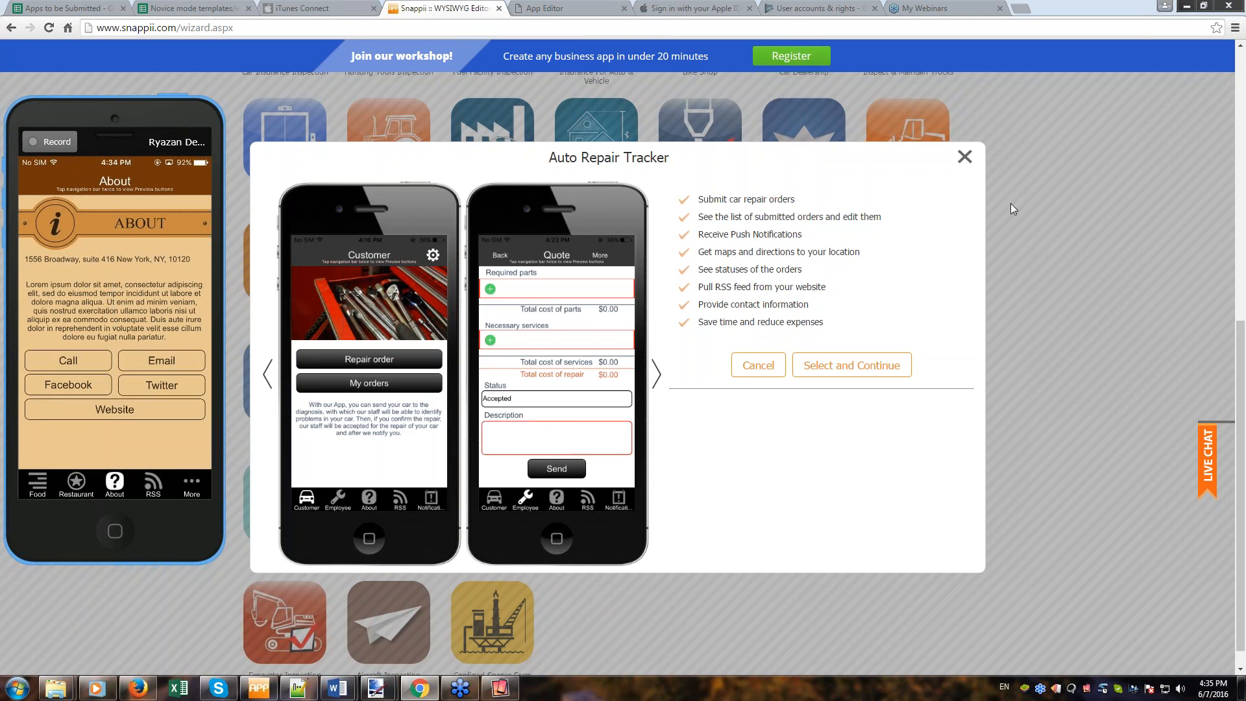
{"action": "left_click", "coordinate": [965, 157]}
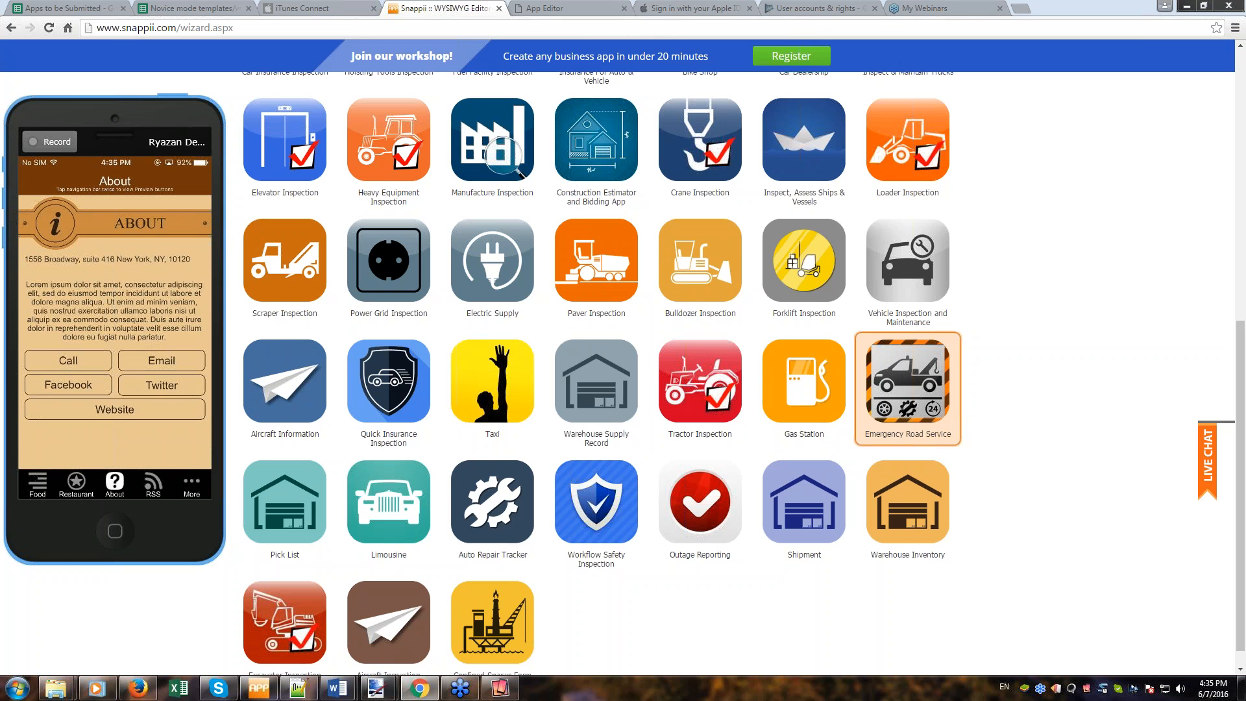
Preview and close Emergency Road Service, then return to the top and show the site menu
{"action": "left_click", "coordinate": [907, 383]}
{"action": "left_click", "coordinate": [964, 157]}
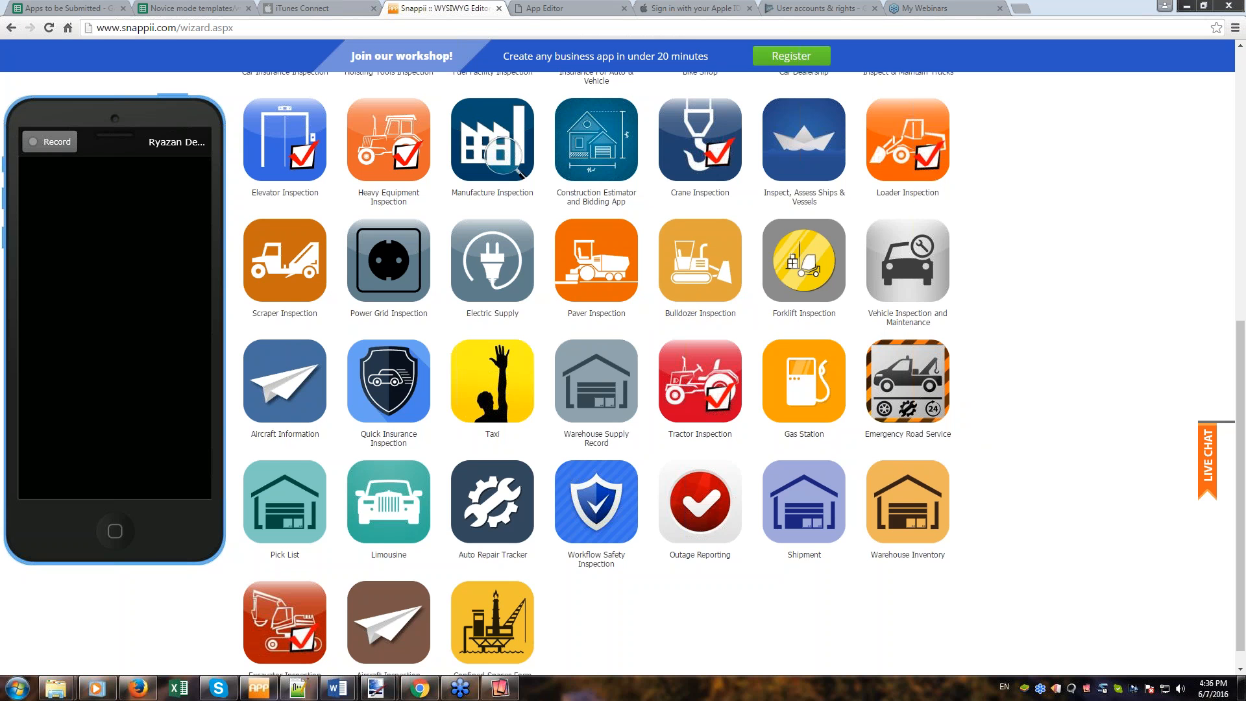
{"action": "scroll", "coordinate": [705, 285], "scroll_direction": "up", "scroll_amount": 8}
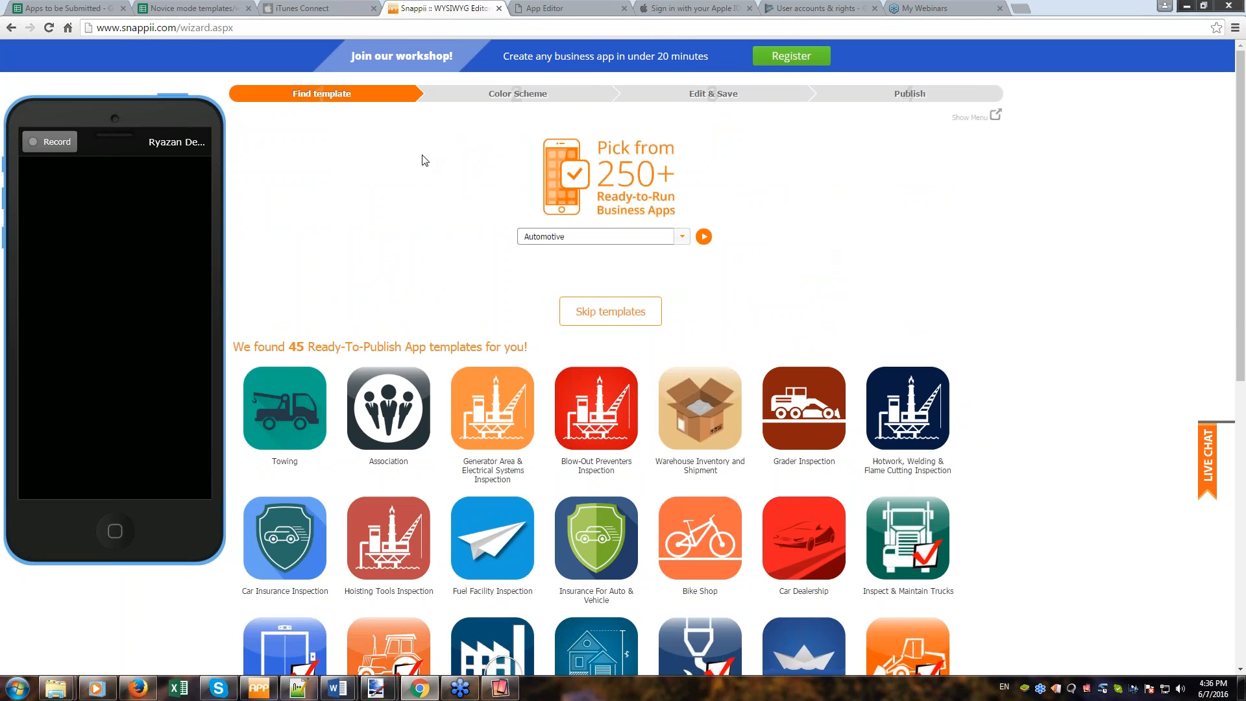
{"action": "left_click", "coordinate": [986, 122]}
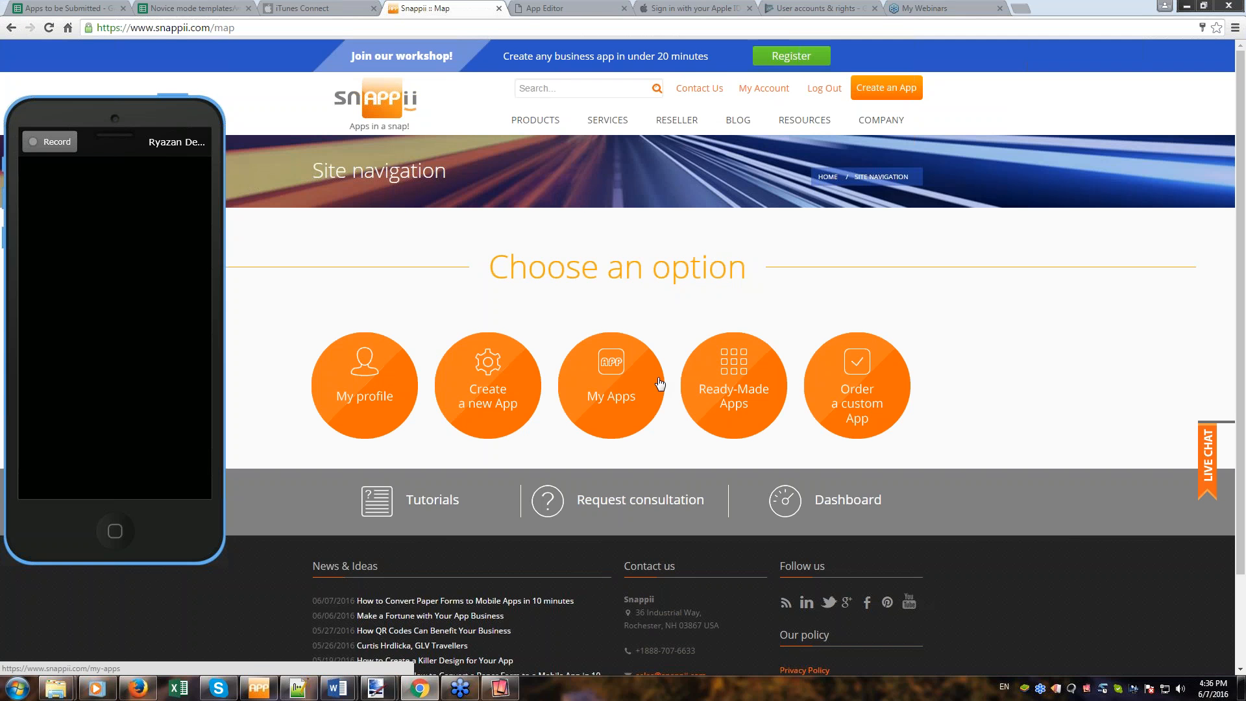
Go to My Apps and open Restaurant App for editing
{"action": "left_click", "coordinate": [659, 383]}
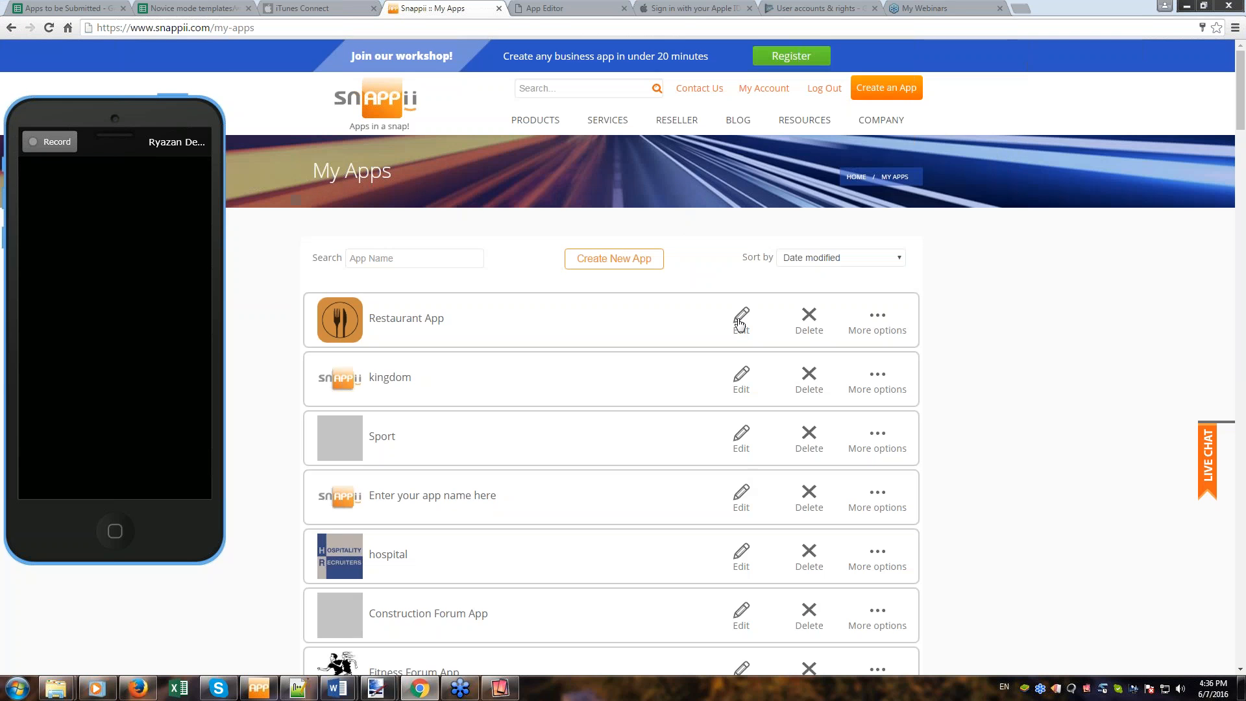
{"action": "left_click", "coordinate": [739, 321]}
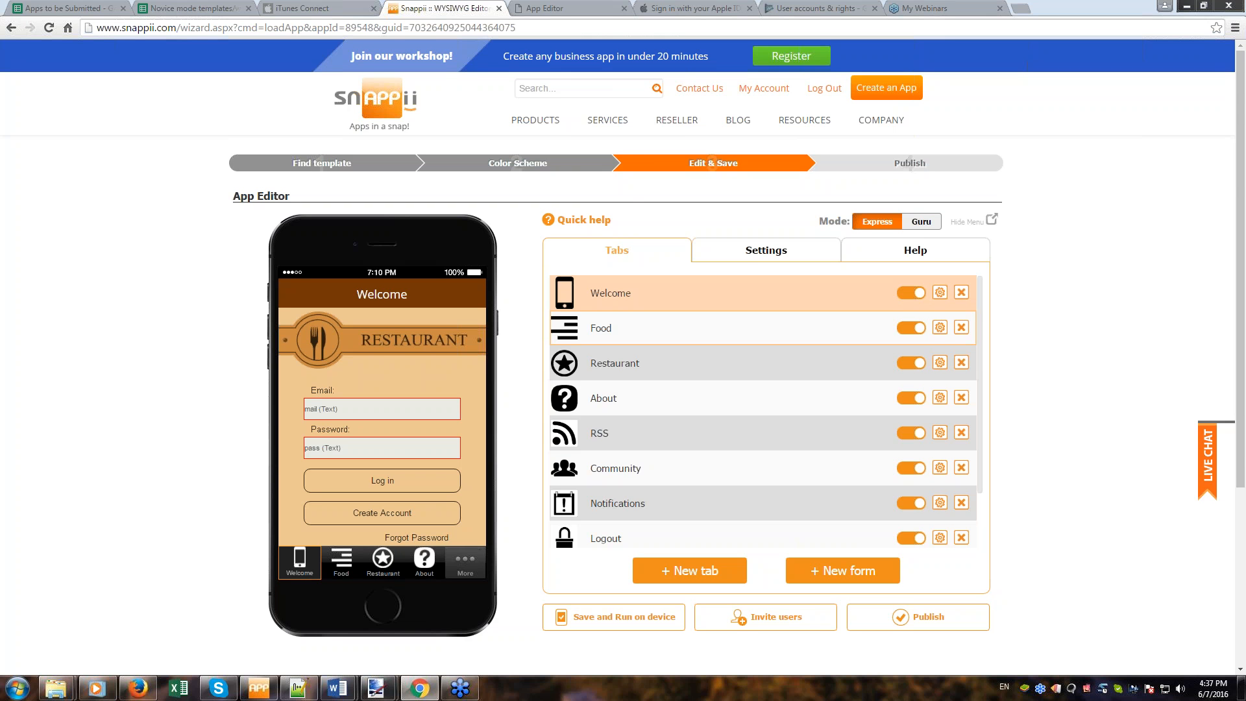
Glance at the Snappii Virtual Machine page, then go back to My Apps
{"action": "mouse_move", "coordinate": [535, 120]}
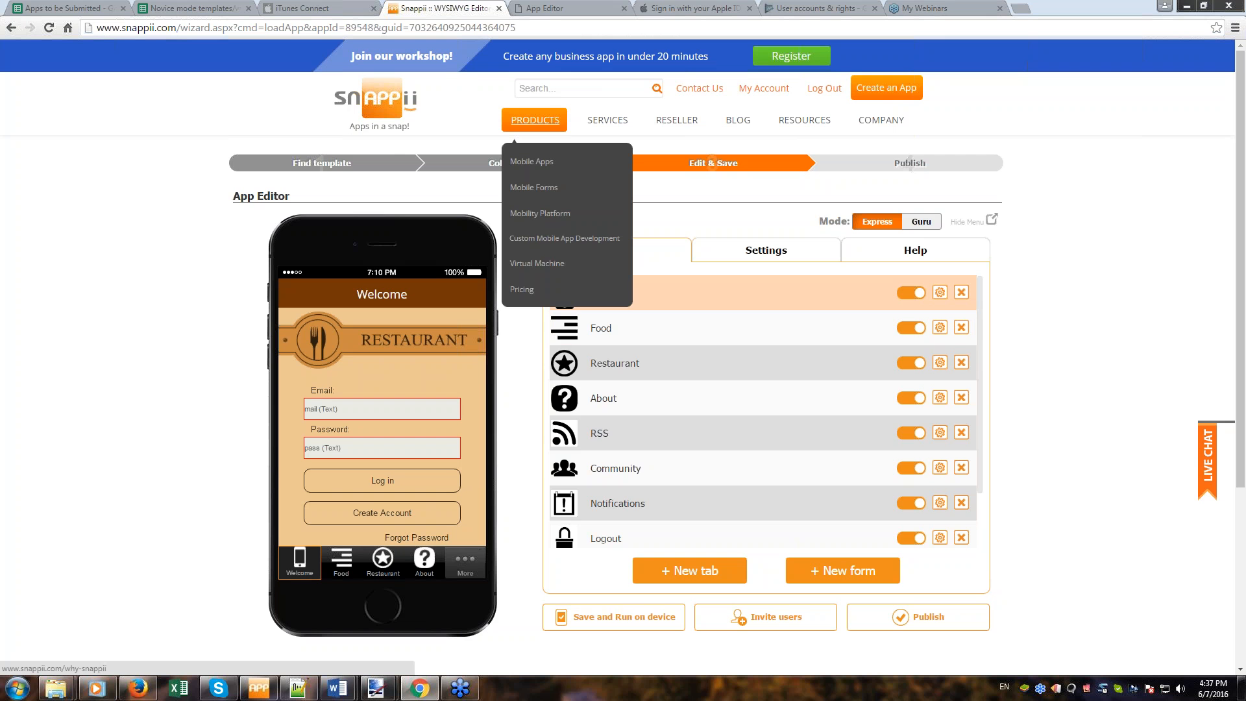
{"action": "left_click", "coordinate": [533, 264]}
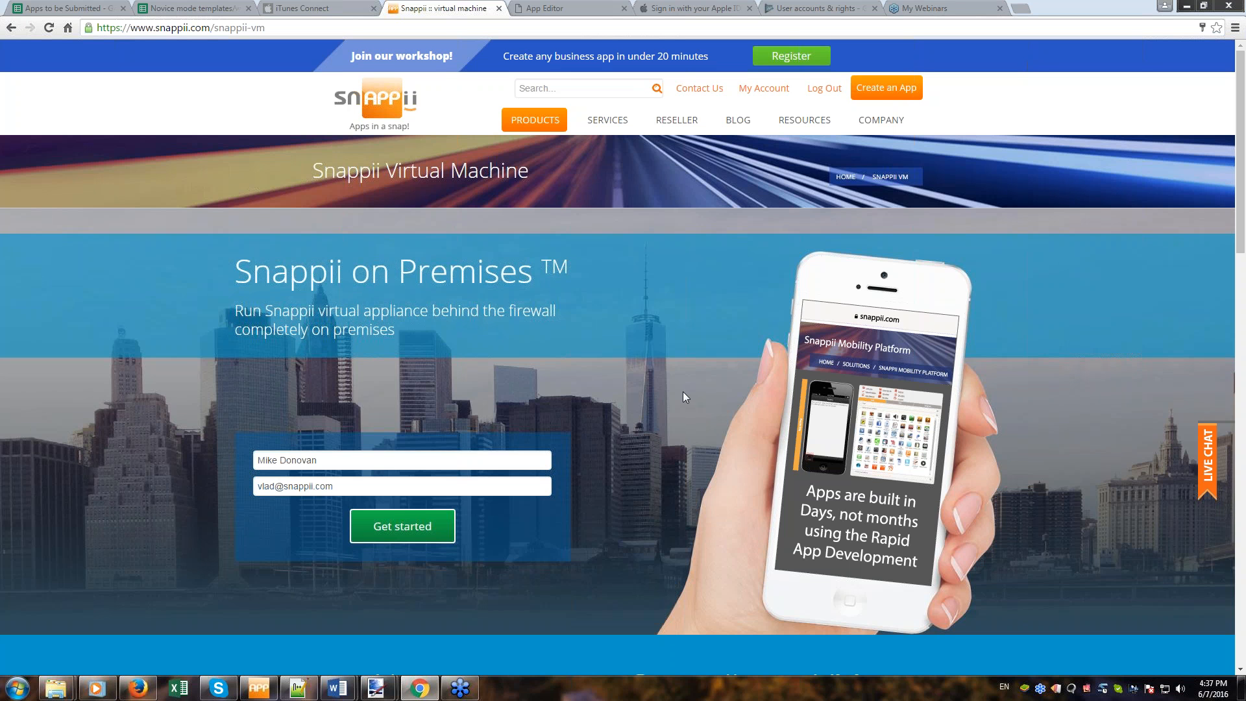
{"action": "left_click", "coordinate": [764, 89]}
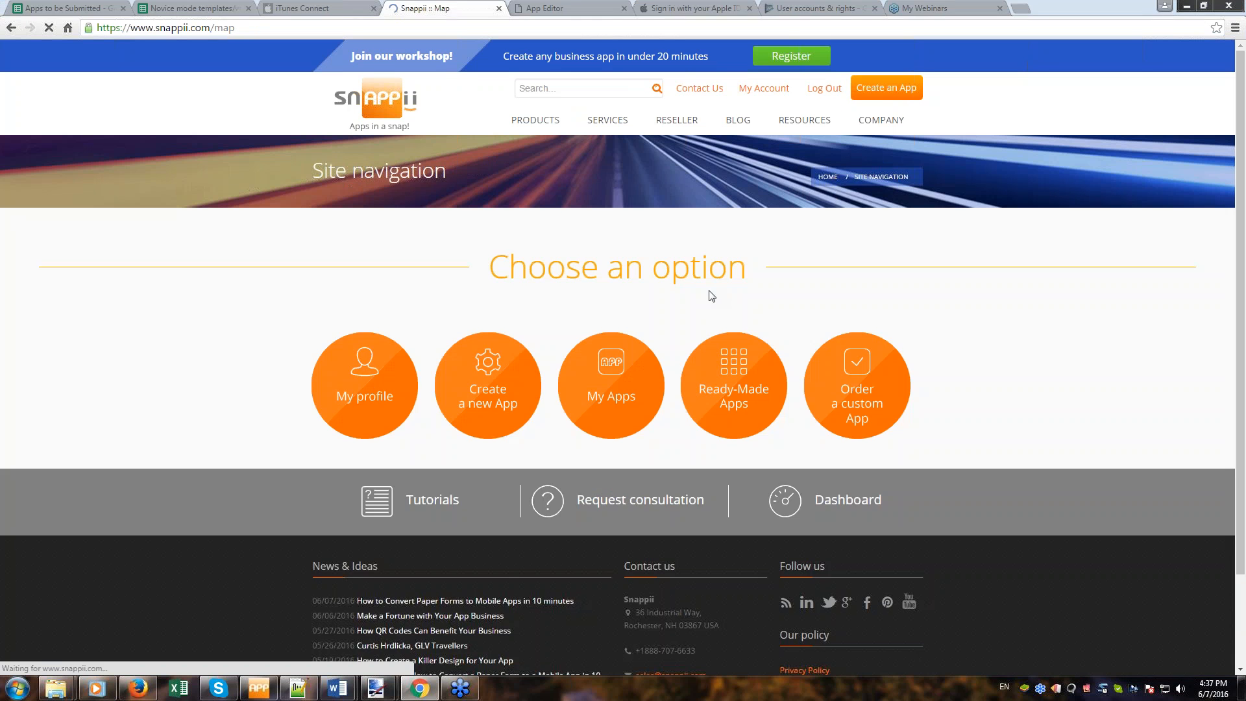
{"action": "left_click", "coordinate": [617, 371]}
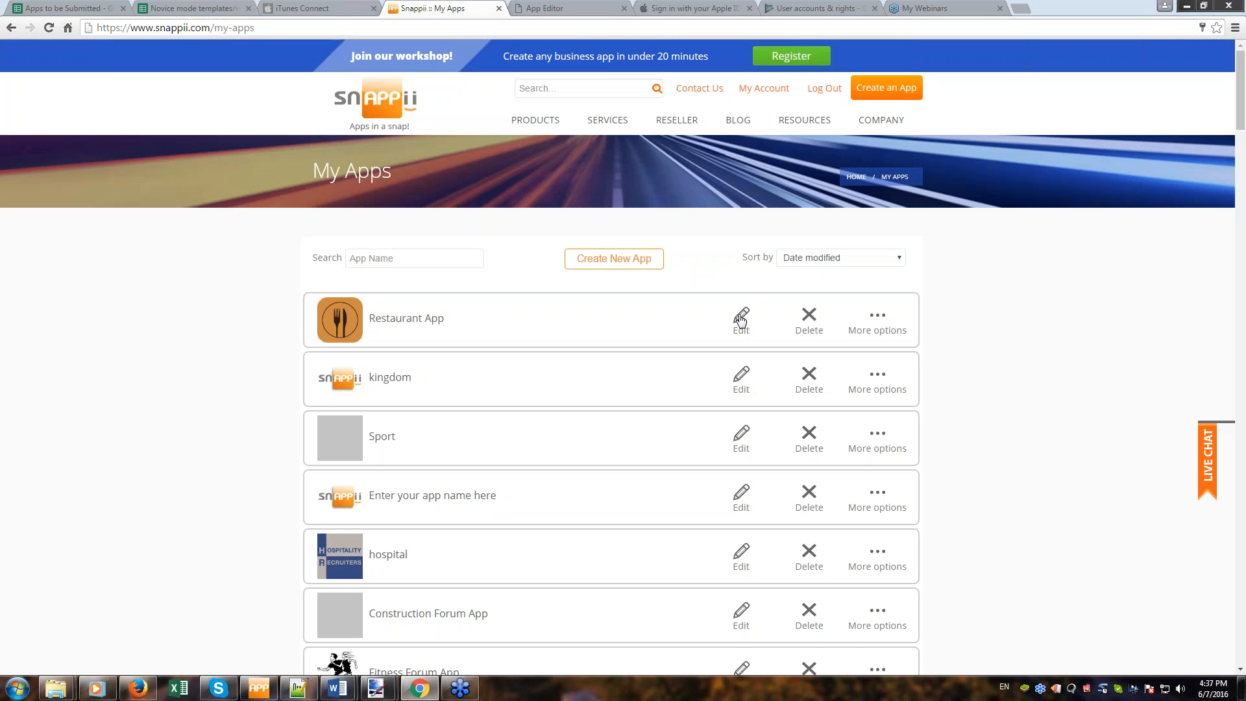
Open Restaurant App in Guru mode and bring up its Data Sources
{"action": "left_click", "coordinate": [741, 316]}
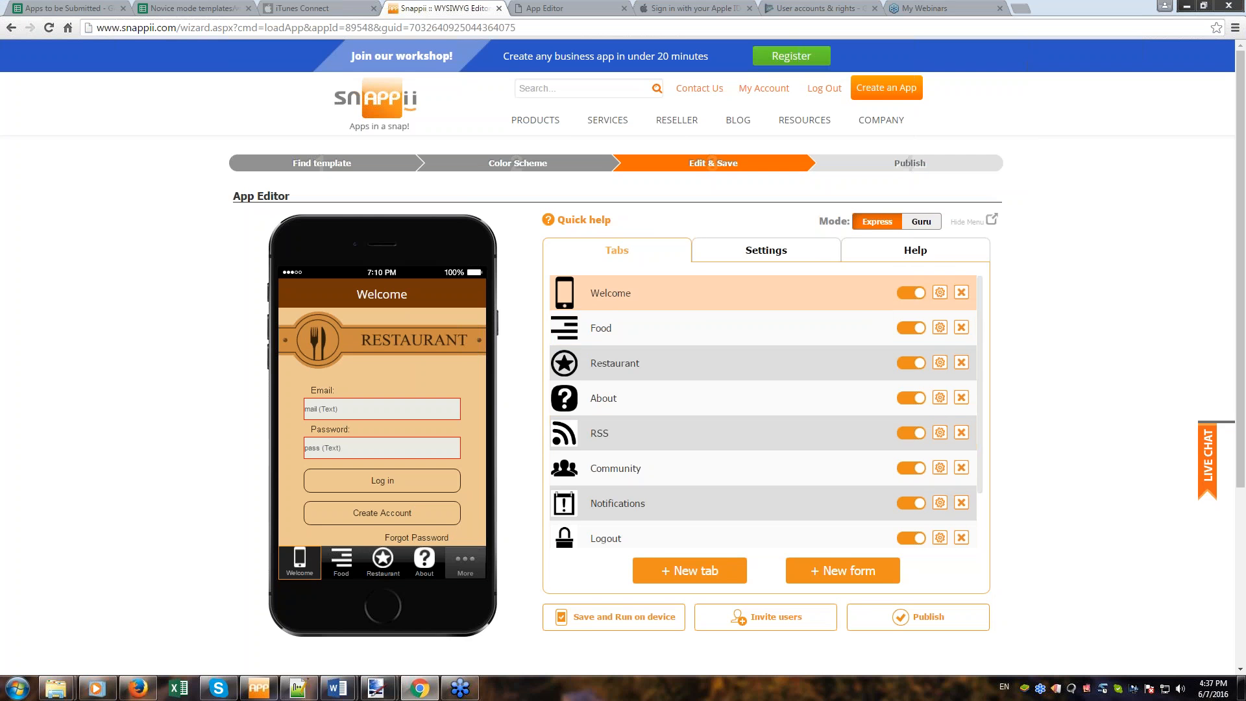
{"action": "left_click", "coordinate": [927, 222]}
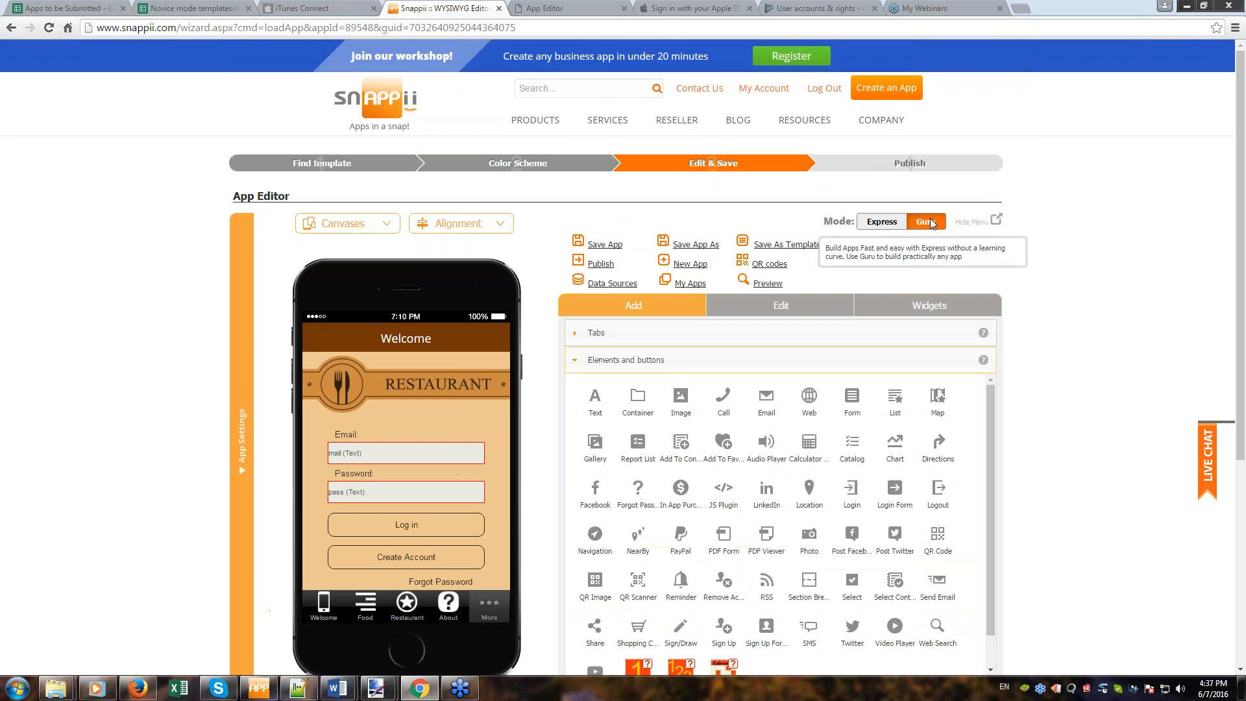
{"action": "left_click", "coordinate": [612, 284]}
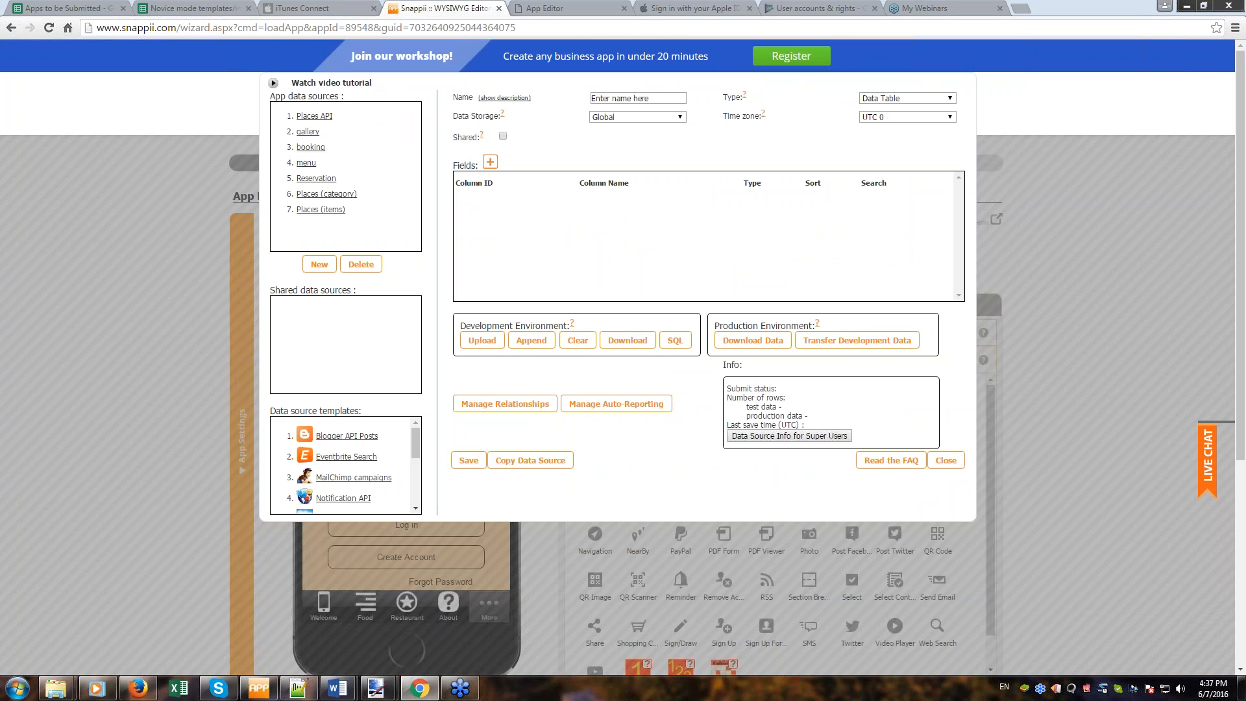